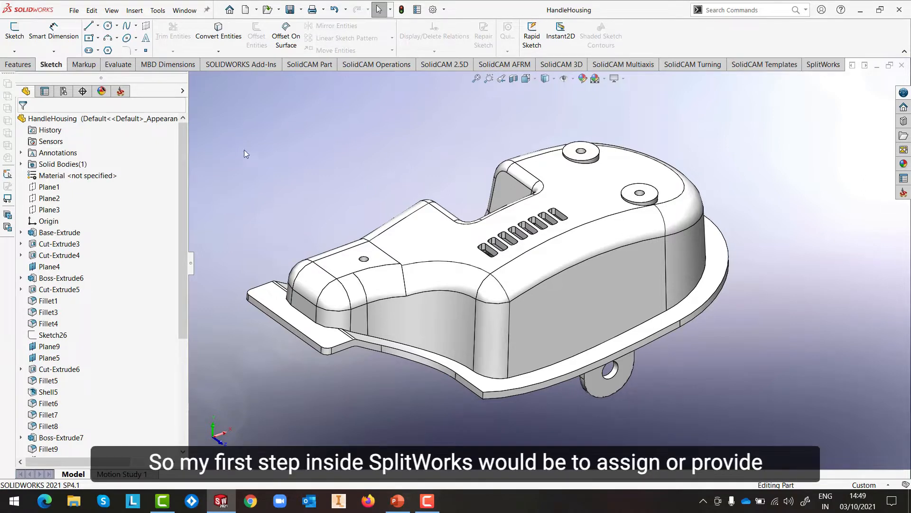
Apply a uniform Scale feature of 1.015 about the centroid to the handle housing body.
left_click_drag(186, 195, 178, 355)
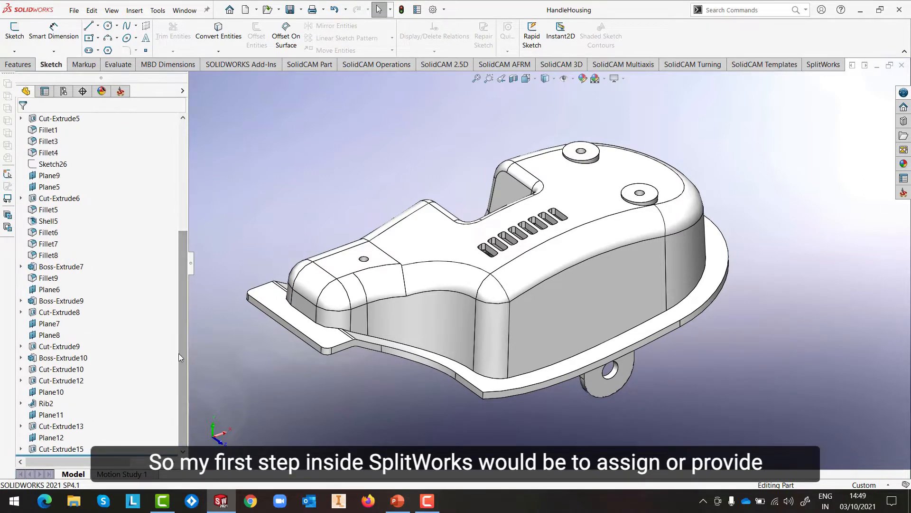
left_click(134, 10)
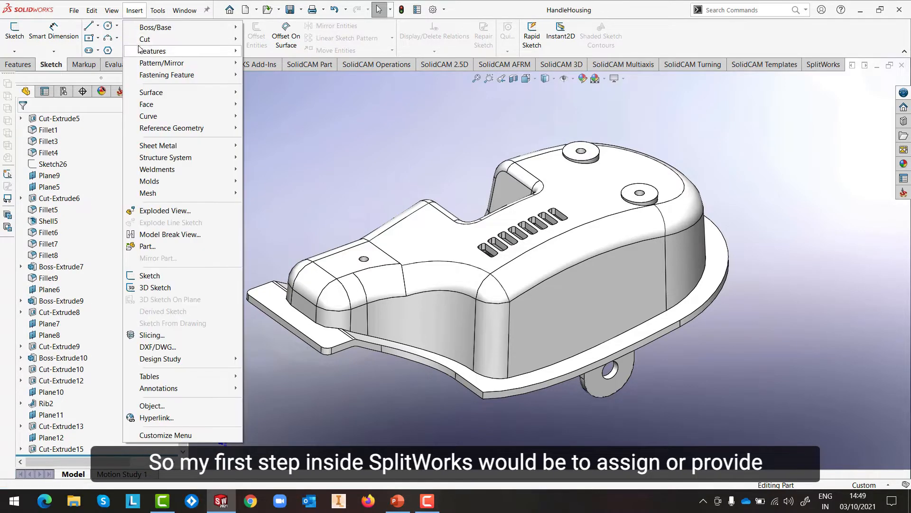
mouse_move(140, 50)
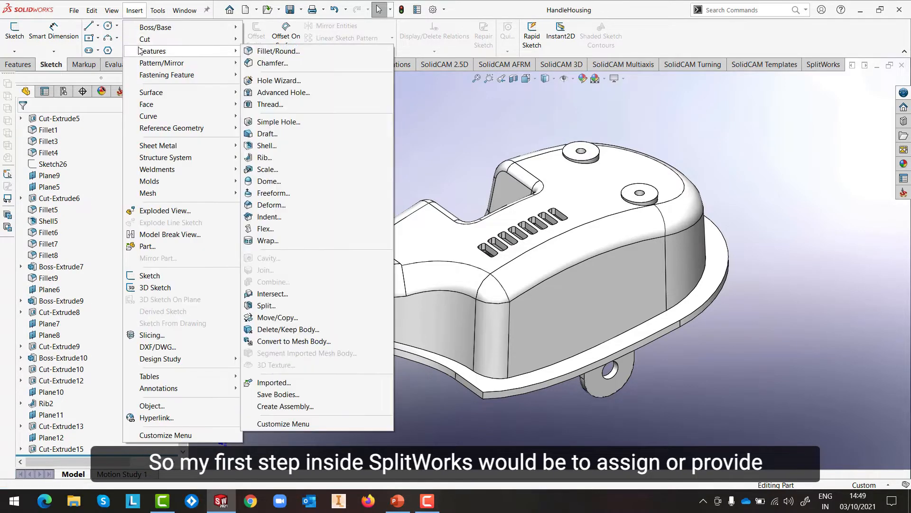
left_click(265, 170)
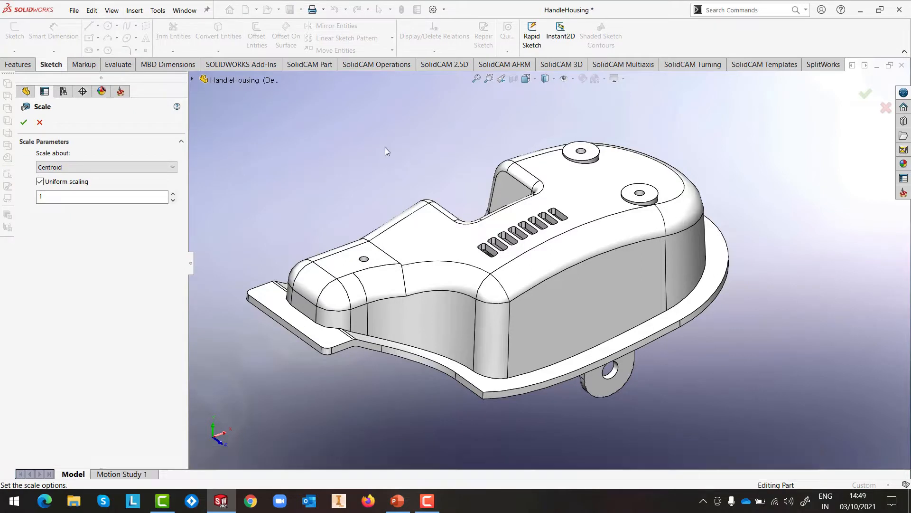
left_click(85, 199)
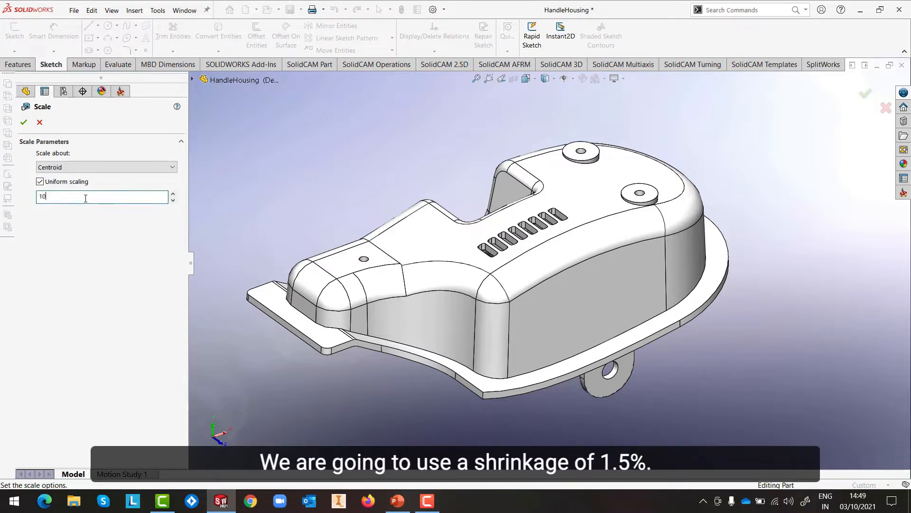
type("015")
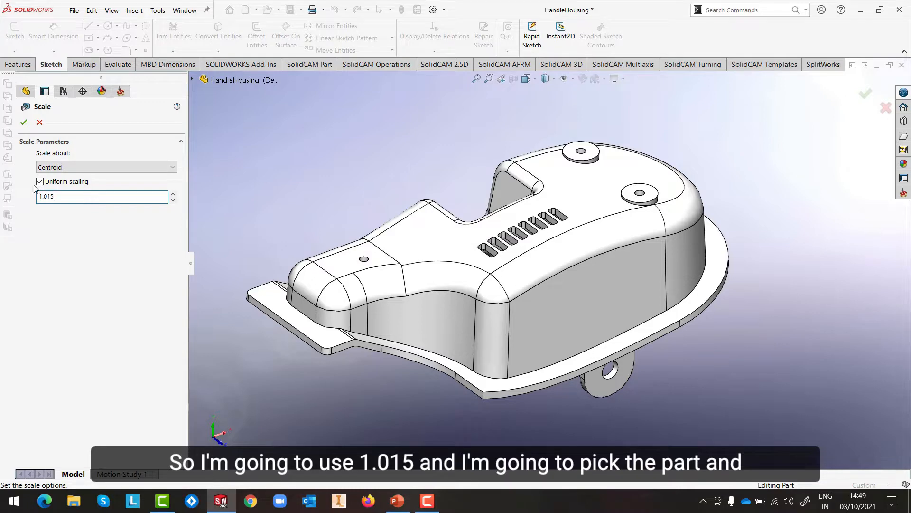
left_click(473, 248)
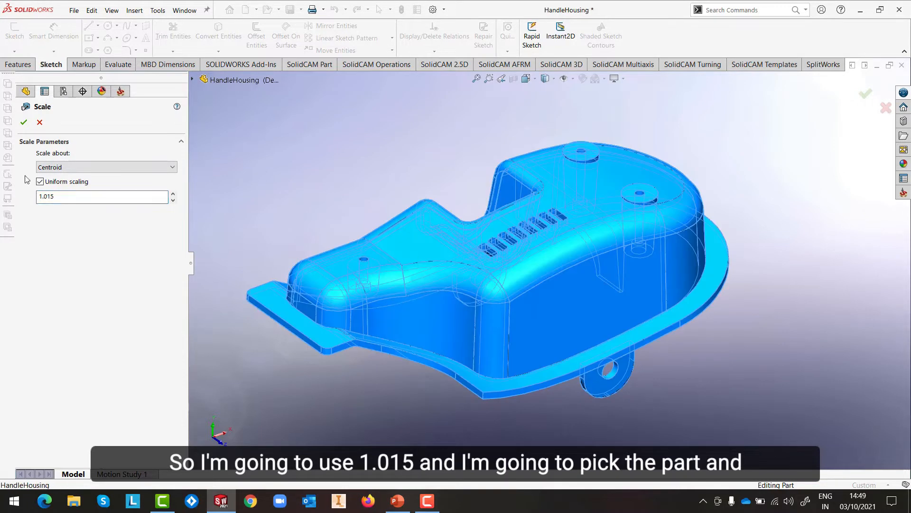
left_click(24, 123)
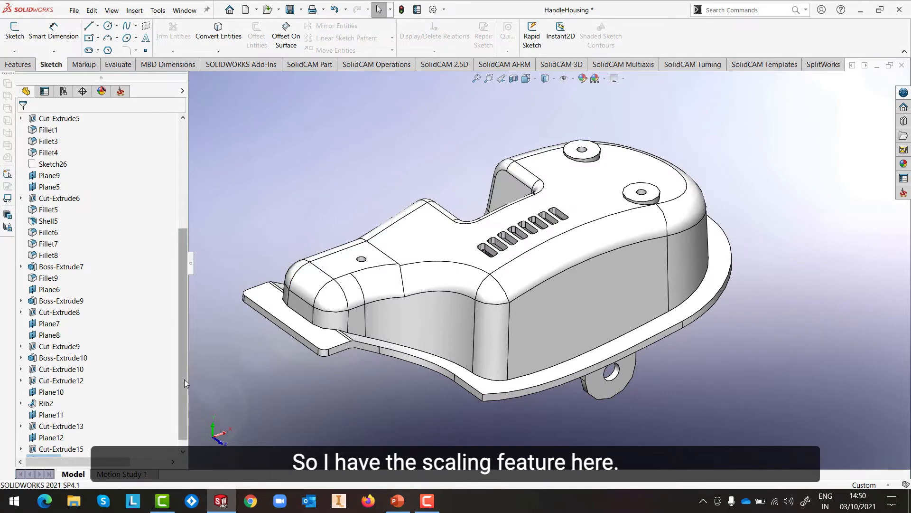
Rename the new scale feature at the end of the feature tree as SHRINKAGE 1.5%.
scroll(129, 455, "down", 1)
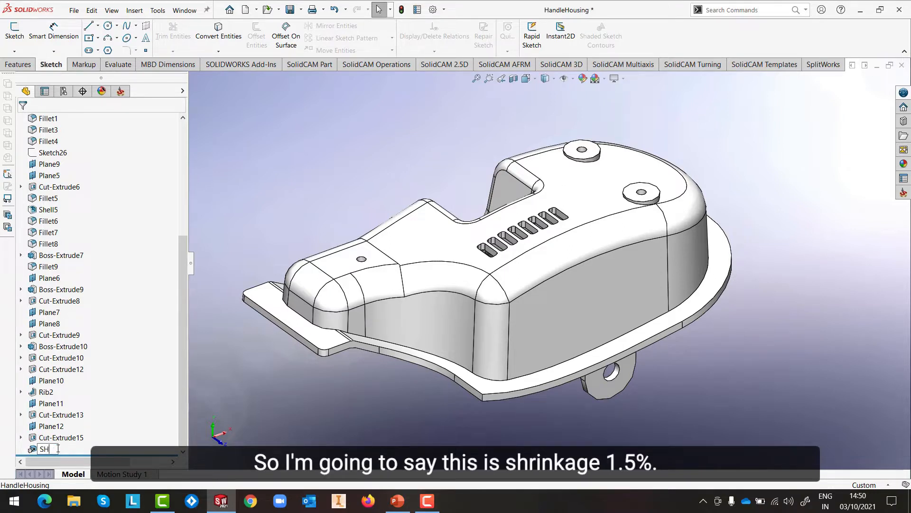
type("KAGE 1.5%")
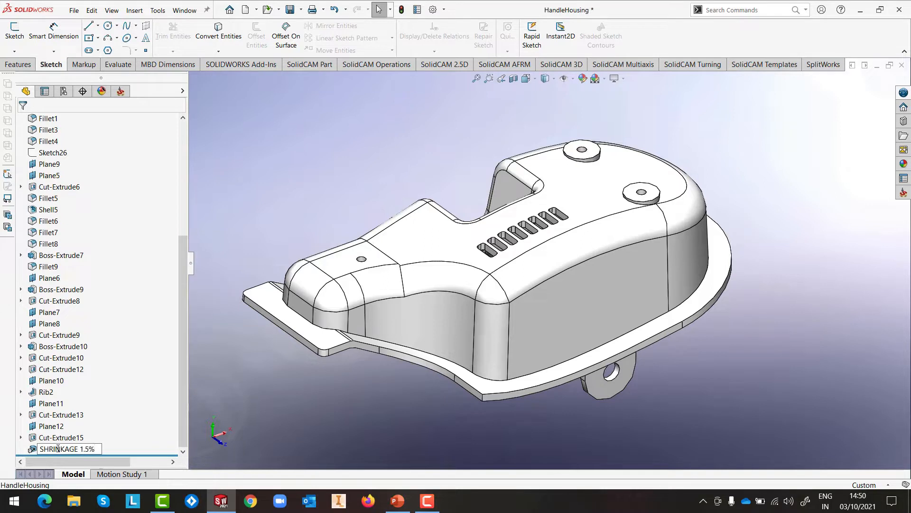
left_click(294, 379)
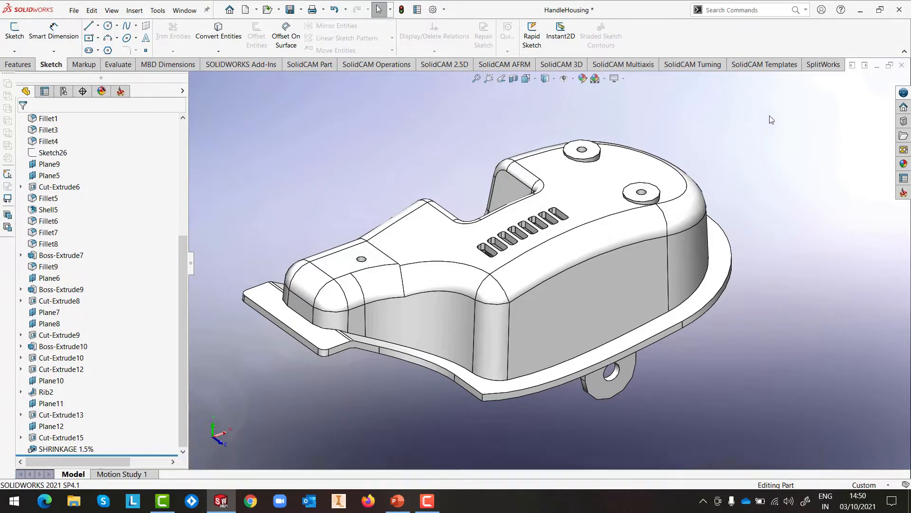
Start the SplitWorks Split Part analysis of the housing with Plane2 as the parting direction.
left_click(823, 65)
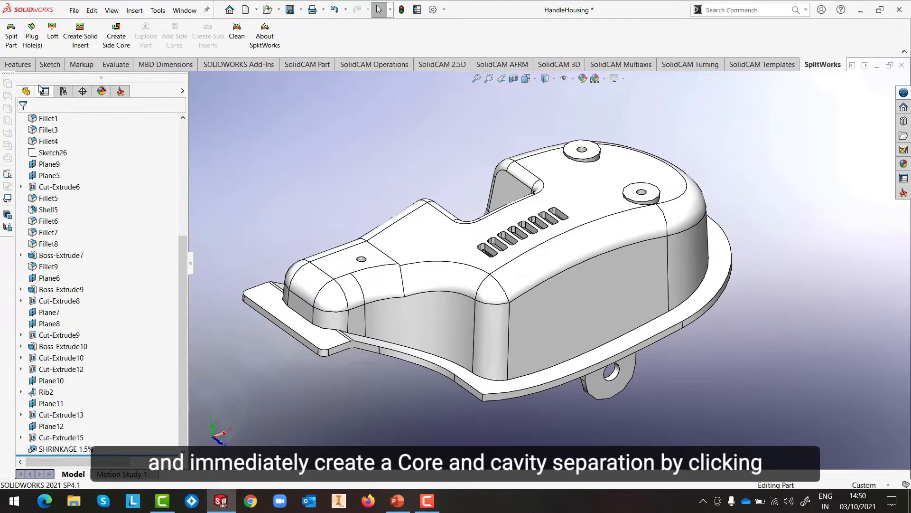
left_click(11, 36)
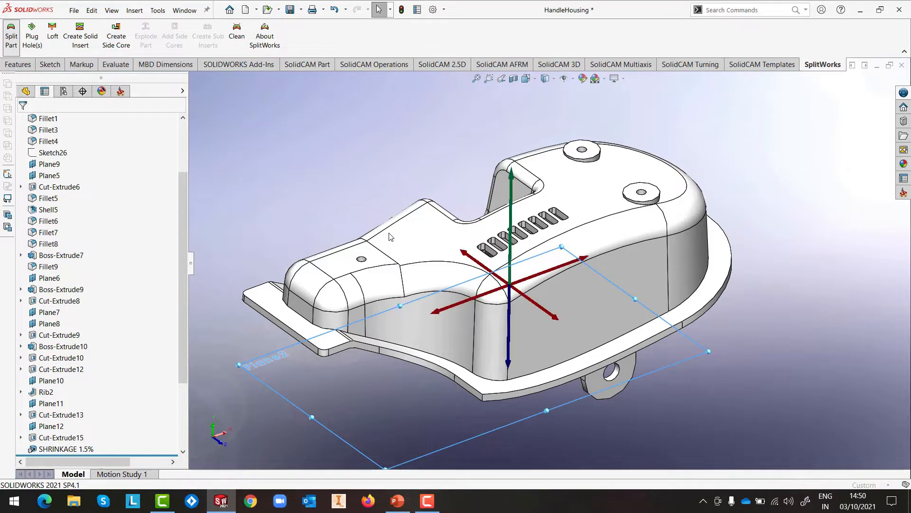
middle_click_drag(549, 246, 570, 212)
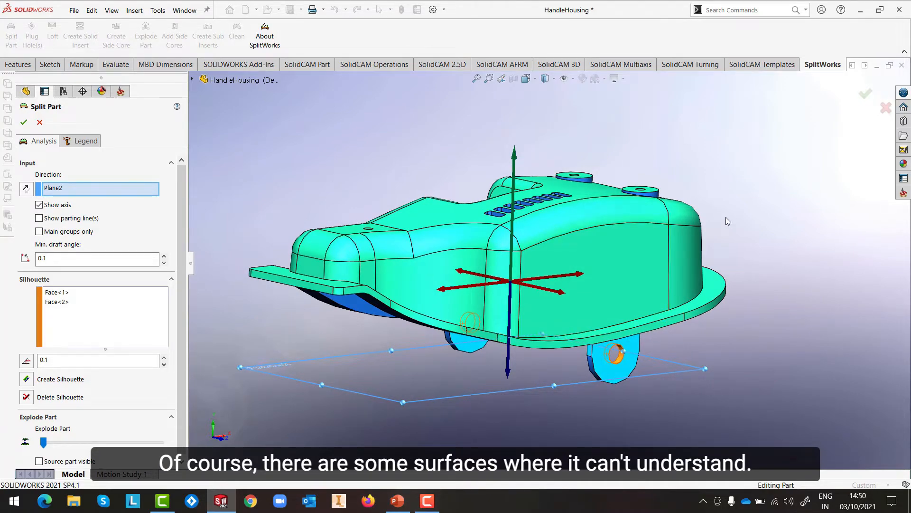
Examine the core and cavity face colouring around the two round bosses on the housing and the lugs under the flange.
middle_click_drag(728, 221, 636, 214)
scroll(640, 247, "down", 4)
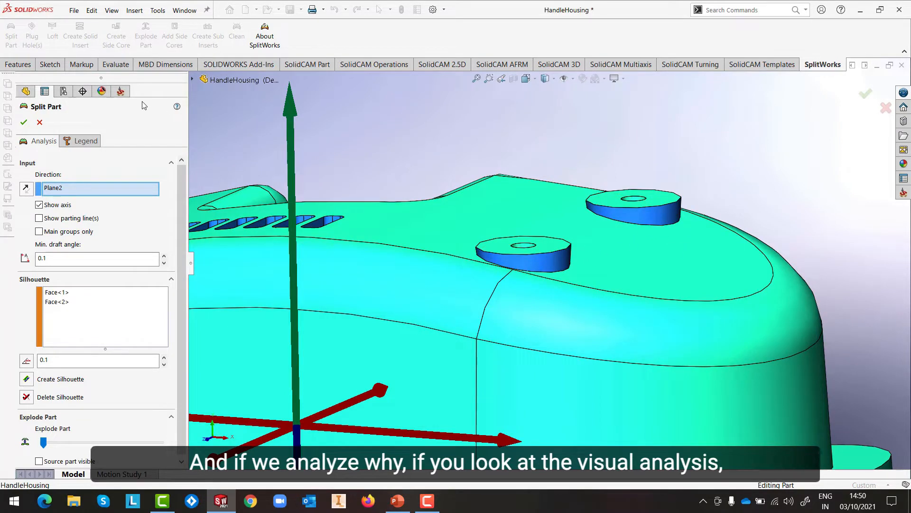
left_click(115, 65)
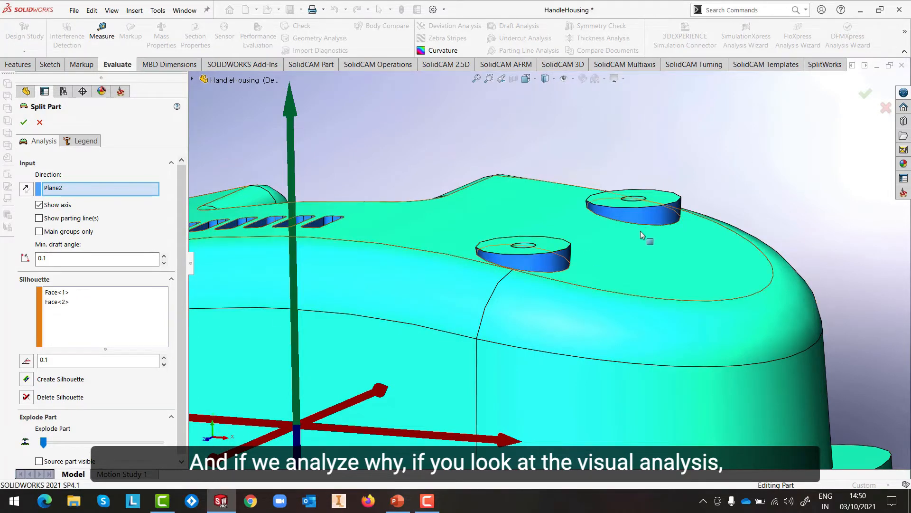
mouse_move(669, 220)
middle_mouse_down()
mouse_move(661, 228)
mouse_move(677, 226)
middle_mouse_up()
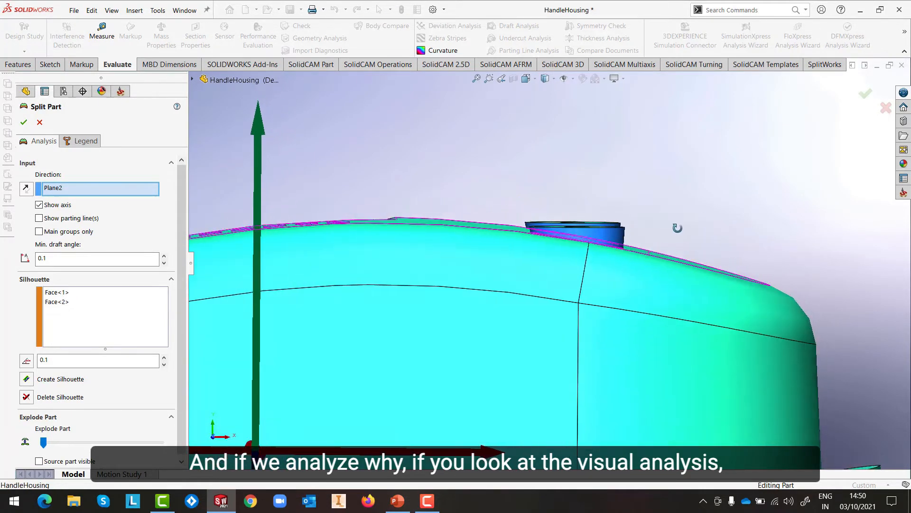
scroll(568, 272, "down", 8)
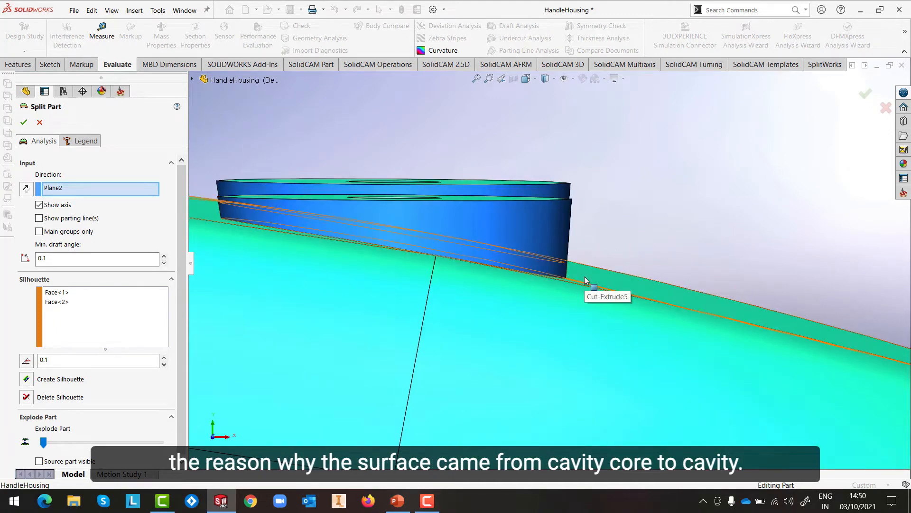
scroll(585, 280, "up", 5)
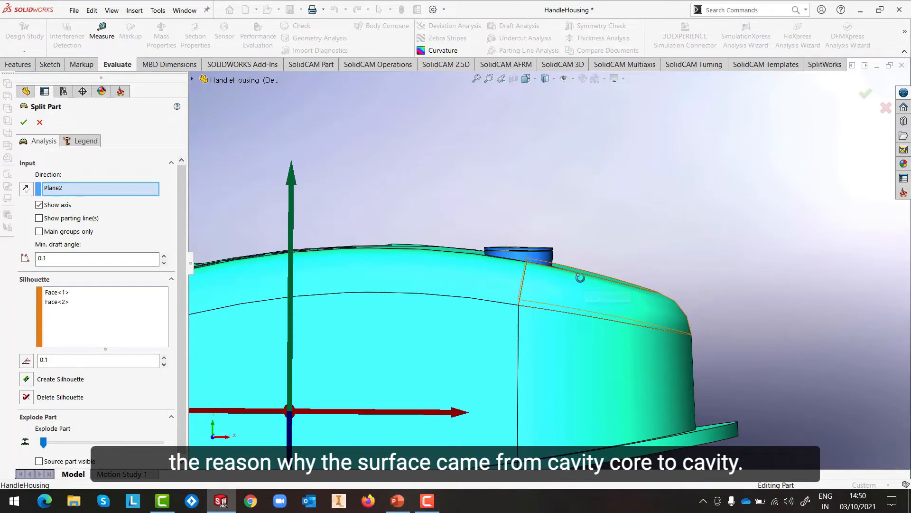
middle_click_drag(585, 285, 590, 218)
scroll(590, 219, "down", 2)
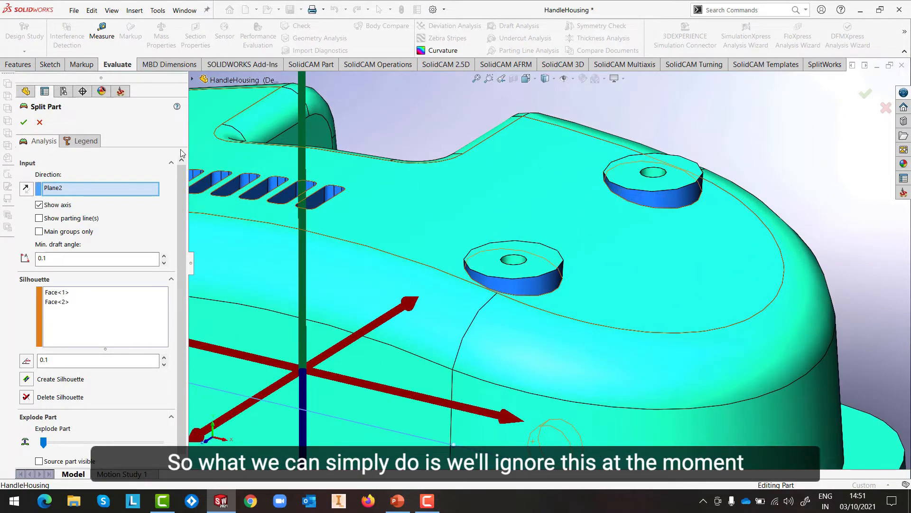
scroll(576, 291, "up", 5)
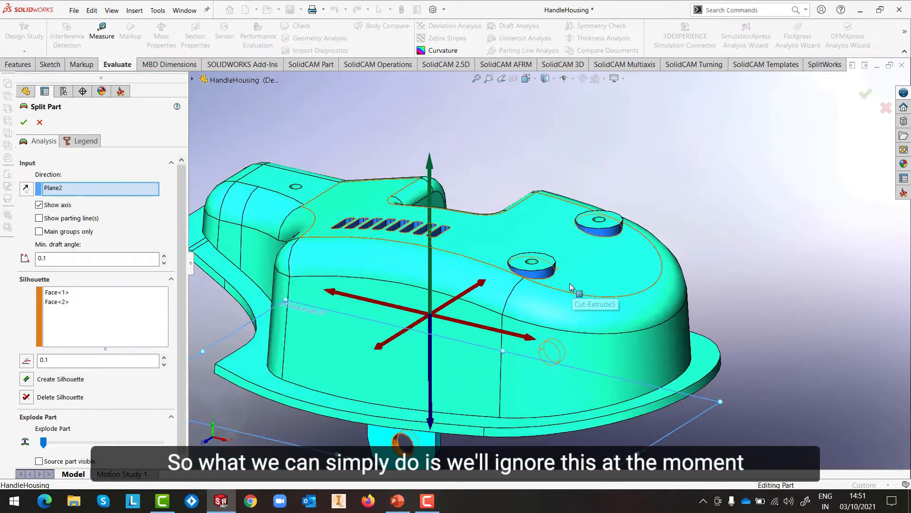
middle_click_drag(534, 271, 548, 262)
scroll(549, 267, "down", 5)
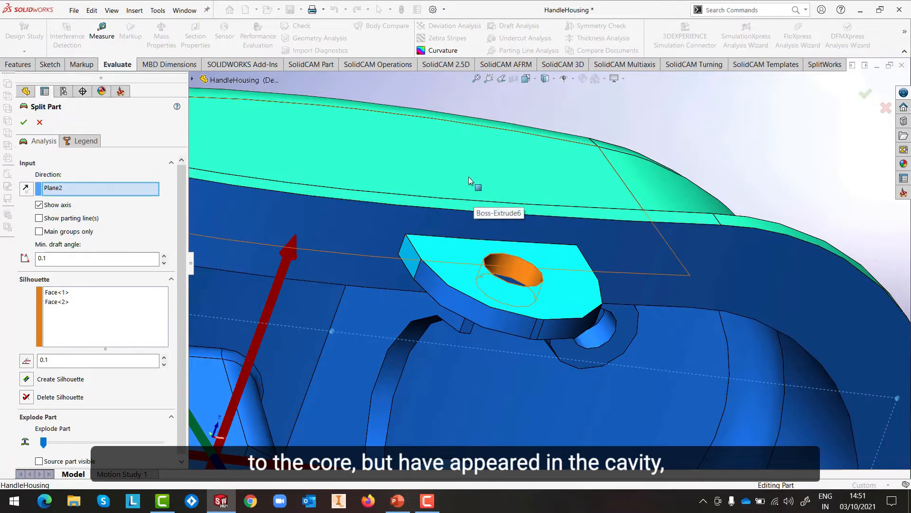
Clear the faces from the silhouette selection and accept the Split Part analysis.
right_click(64, 305)
left_click(95, 311)
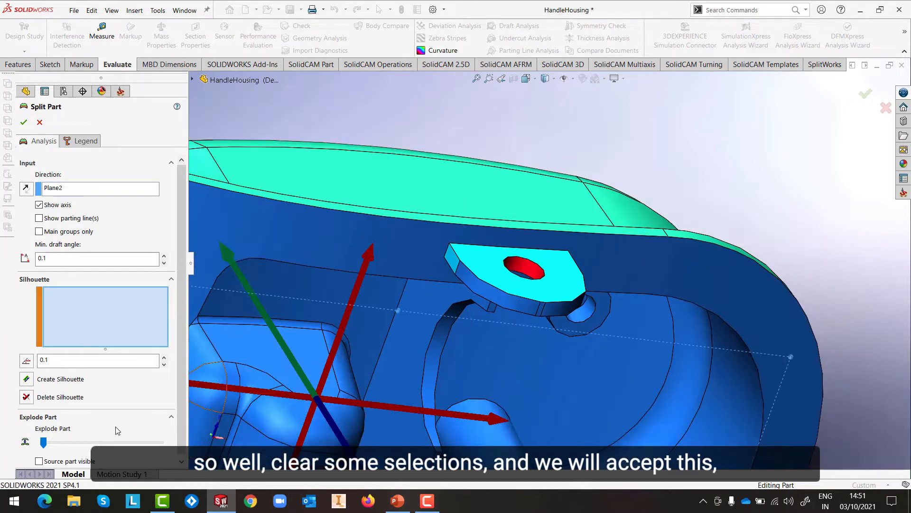
left_click_drag(182, 362, 182, 392)
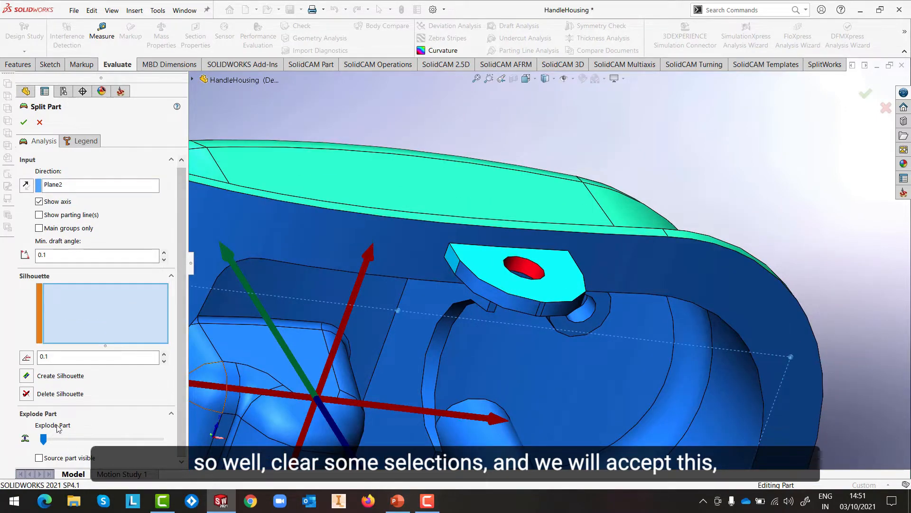
left_click(23, 122)
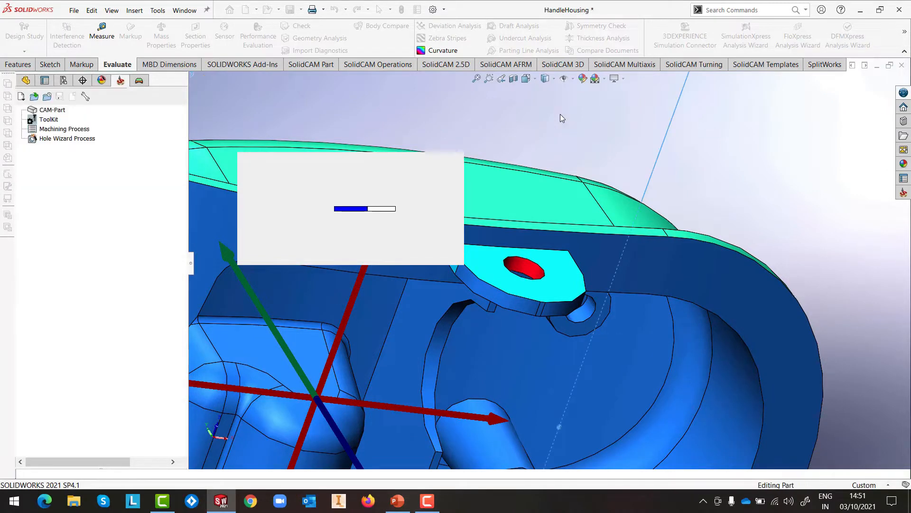
Start Smart Selection and select four planar faces on the lugs under the flange, including large flat and narrow side faces.
right_click(685, 144)
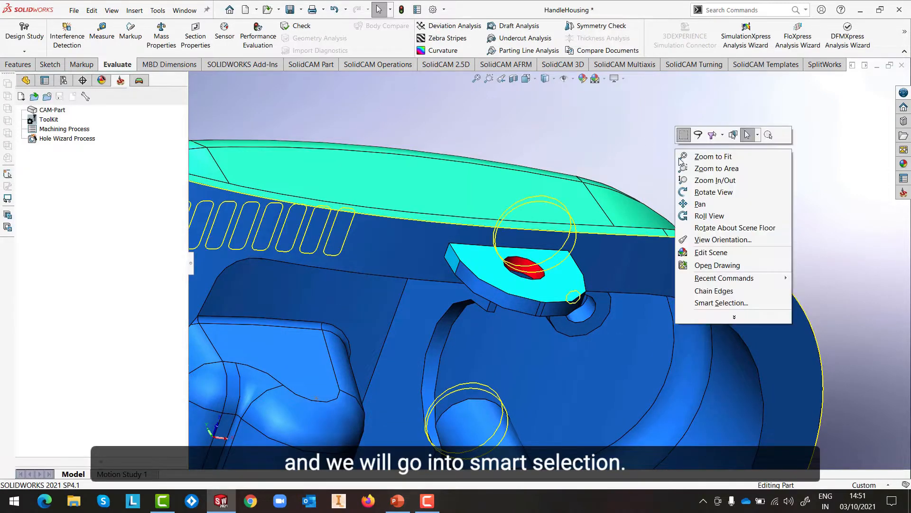
left_click(708, 304)
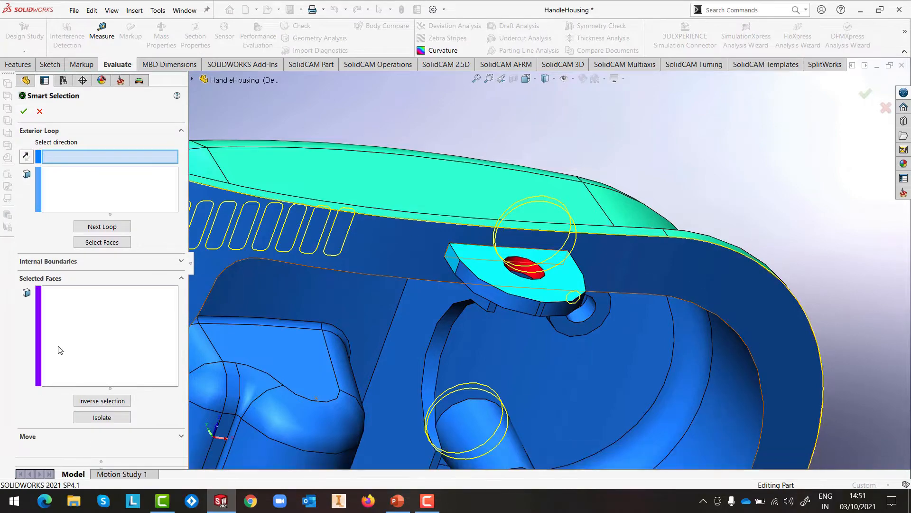
left_click(485, 260)
left_click(452, 259)
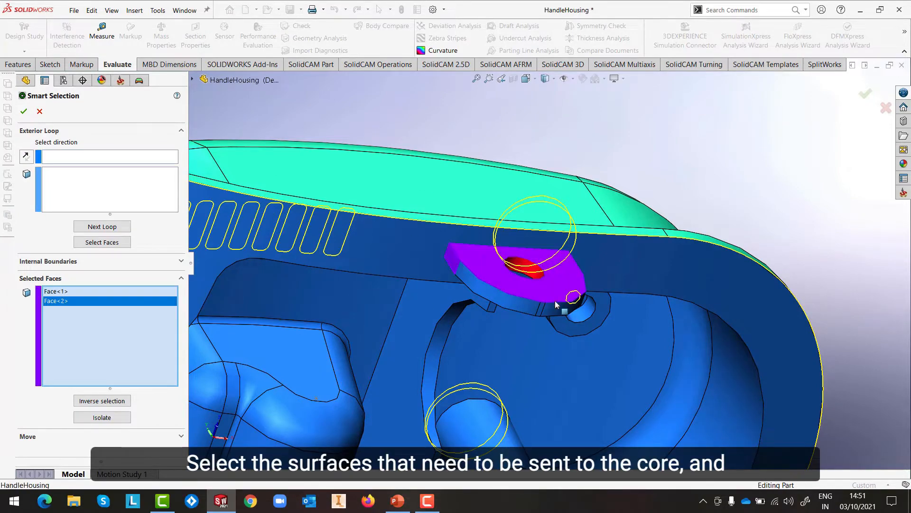
middle_click_drag(688, 317, 646, 280)
left_click(654, 284)
left_click(646, 280)
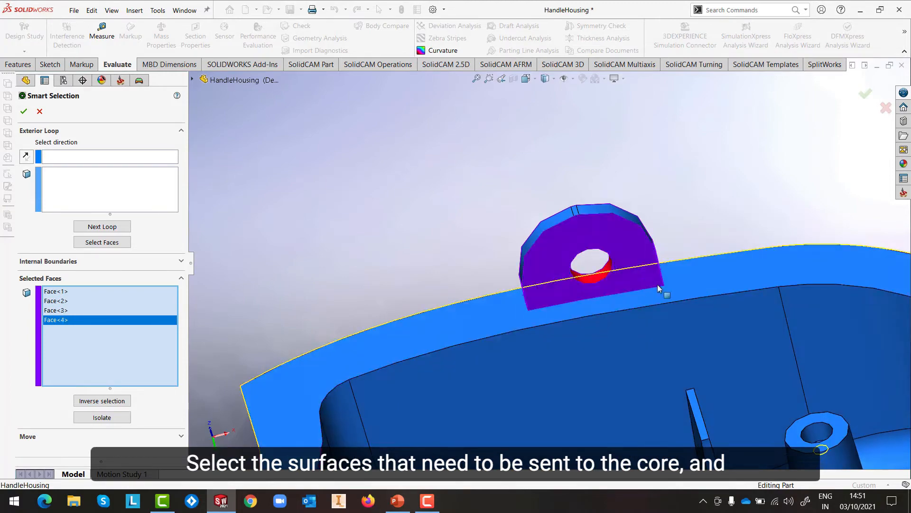
Add the four remaining flat and side faces of the flange lugs to complete the eight-face selection.
scroll(663, 291, "up", 7)
scroll(615, 334, "down", 10)
left_click(551, 311)
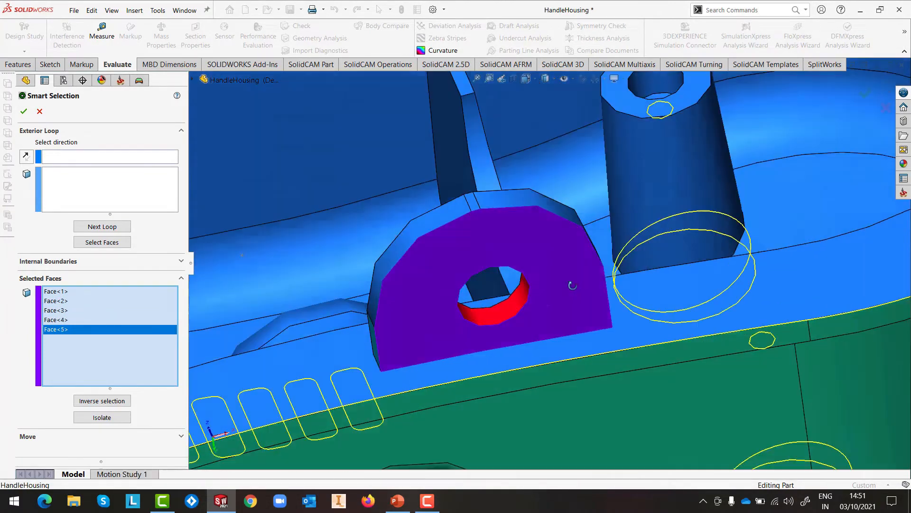
middle_click_drag(551, 310, 441, 348)
left_click(385, 356)
middle_click_drag(385, 356, 544, 350)
left_click(545, 349)
left_click(509, 341)
scroll(602, 322, "up", 5)
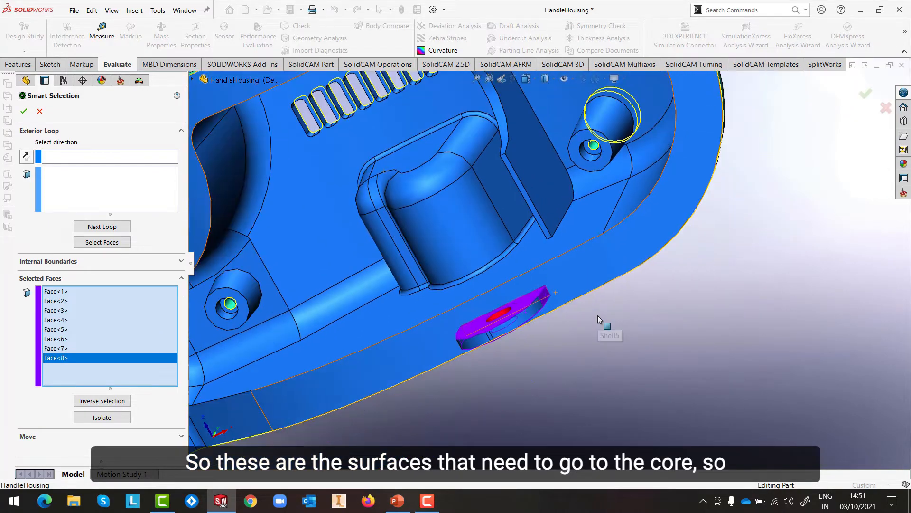
Move the selected lug faces to the Core group.
middle_click_drag(605, 322, 593, 201)
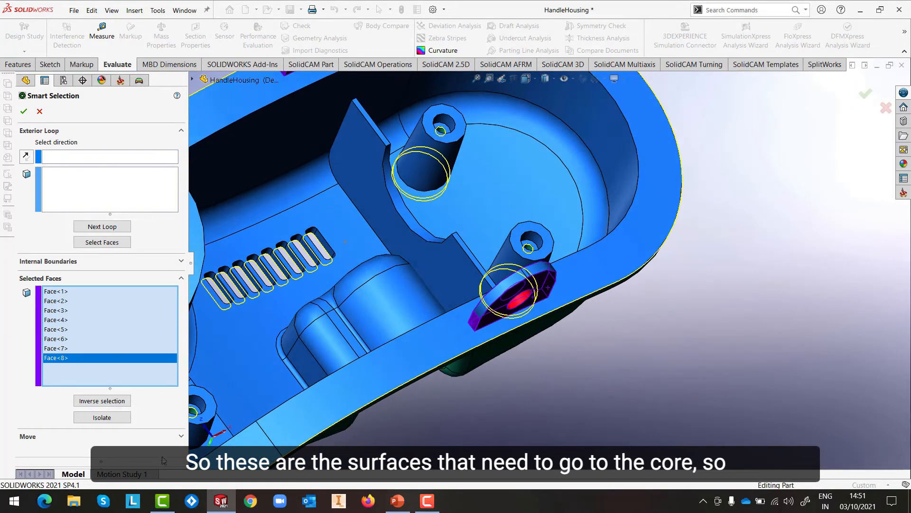
left_click(183, 437)
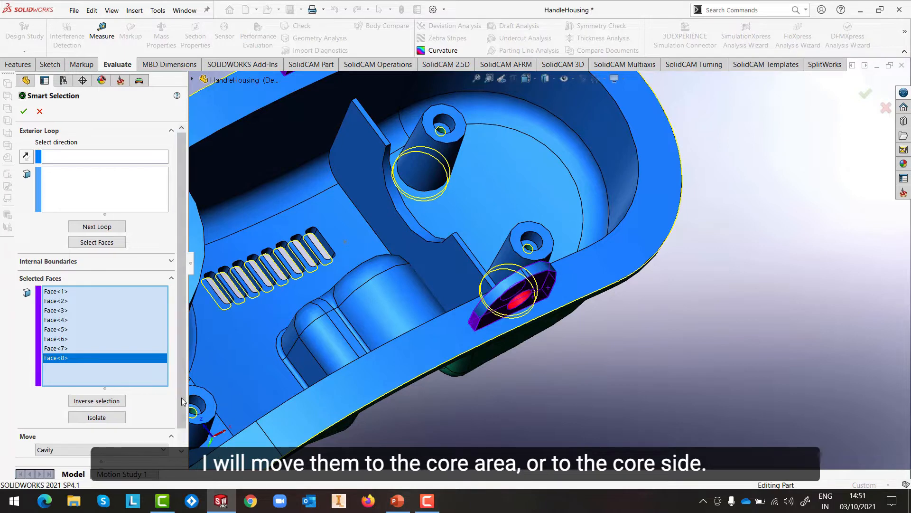
left_click(83, 429)
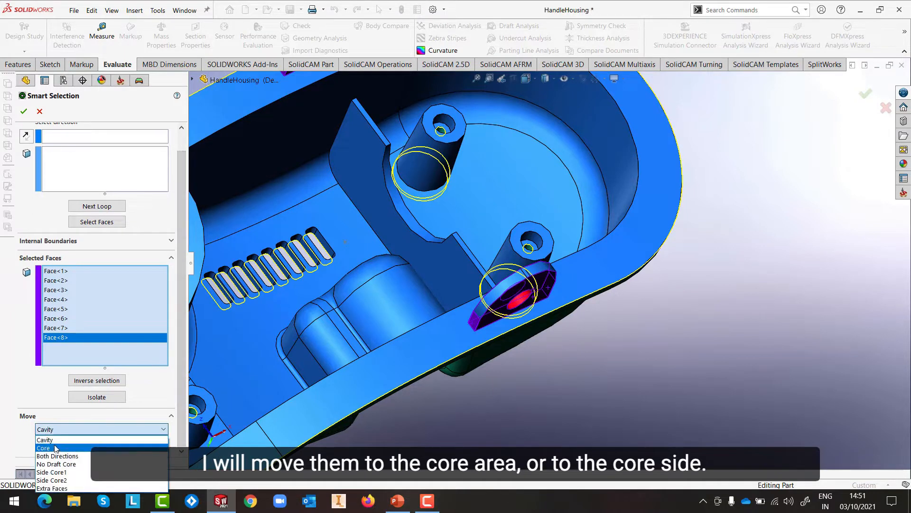
left_click(55, 447)
left_click(94, 450)
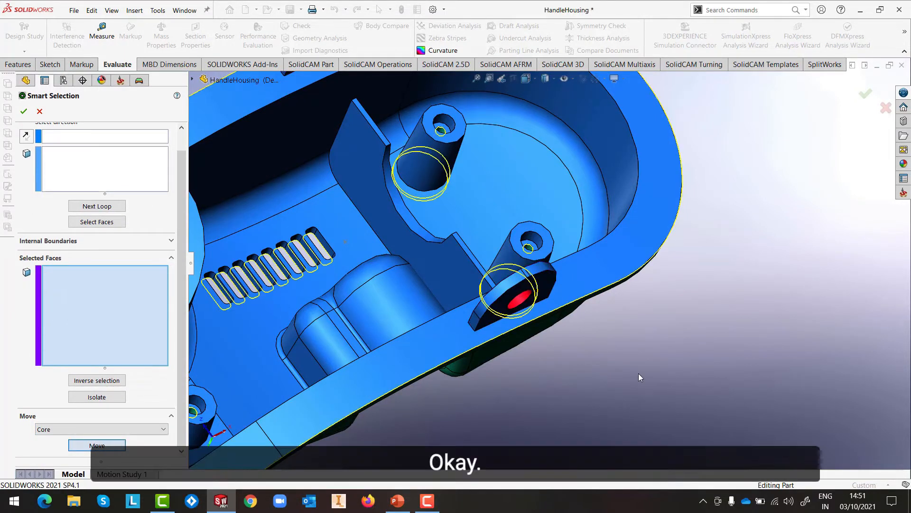
Inspect the side faces of the two round bosses on the housing's outer surface and accept the Smart Selection.
scroll(636, 370, "up", 4)
scroll(493, 266, "down", 1)
middle_click_drag(504, 278, 508, 104)
scroll(507, 104, "down", 5)
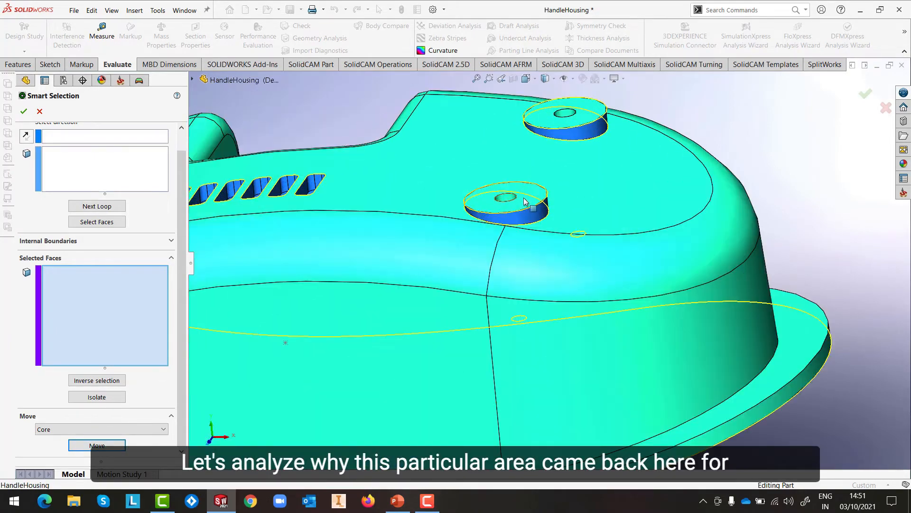
scroll(607, 188, "down", 2)
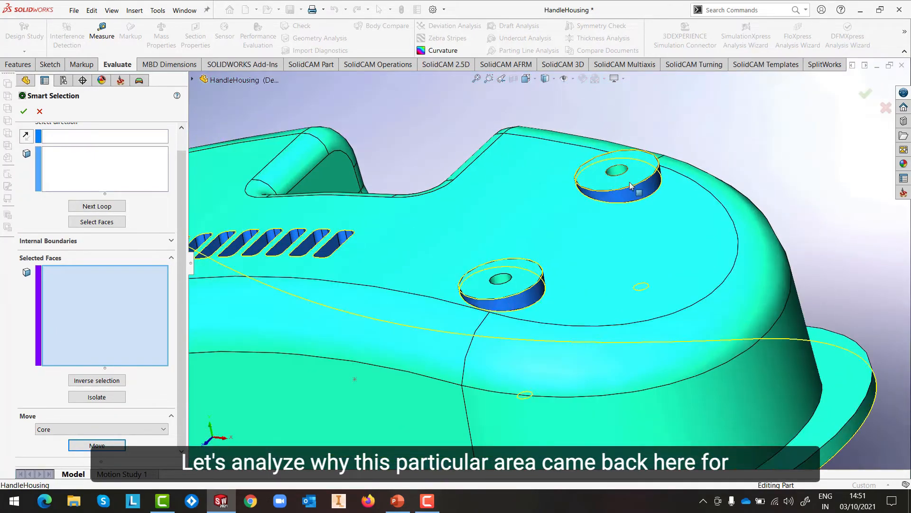
left_click(23, 112)
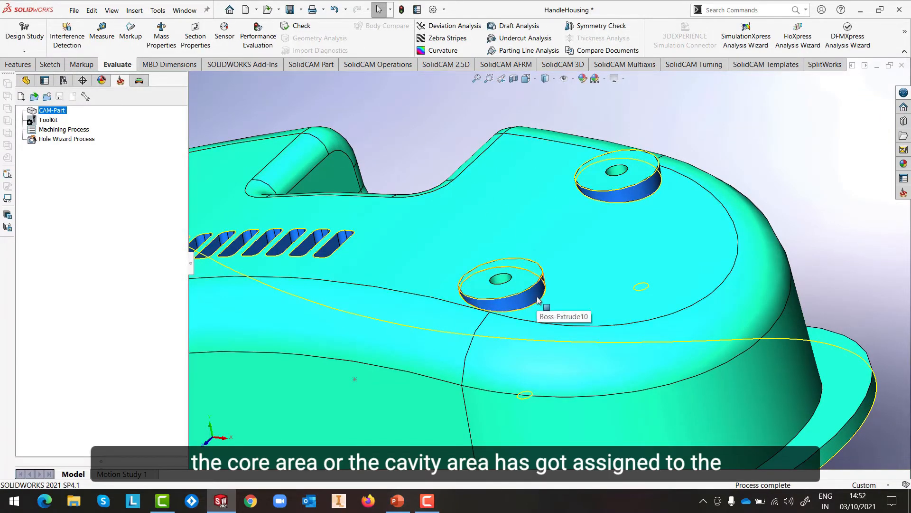
Check the draft of the two round bosses' side faces with Draft Analysis, using a boss's flat top face as the pull direction.
left_click(539, 277)
scroll(538, 279, "up", 1)
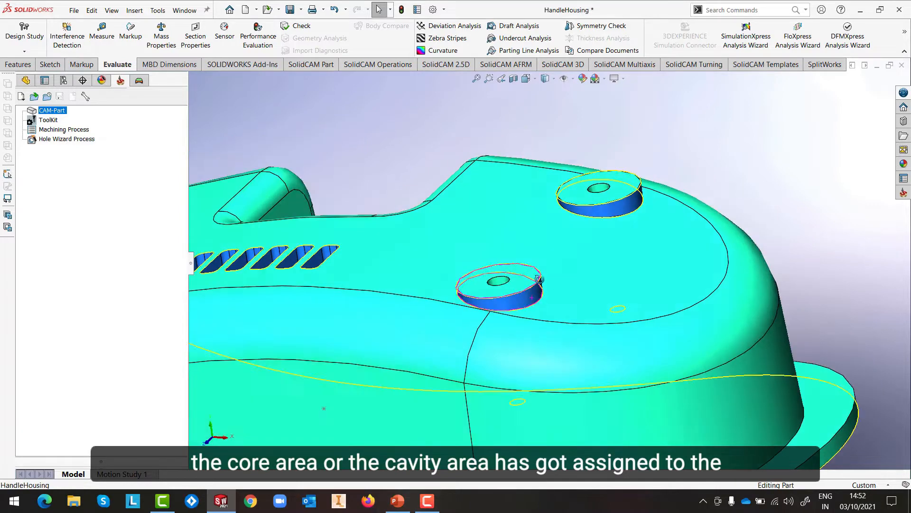
middle_click_drag(539, 279, 539, 253)
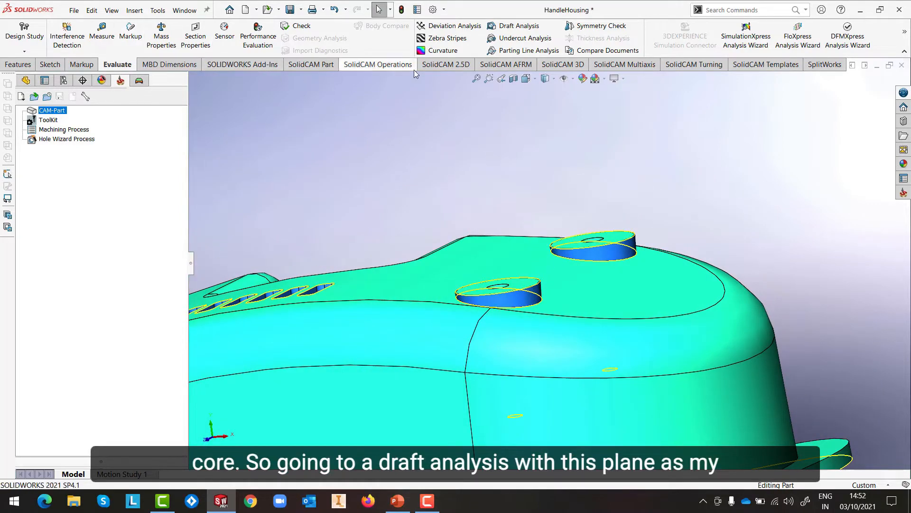
left_click(516, 27)
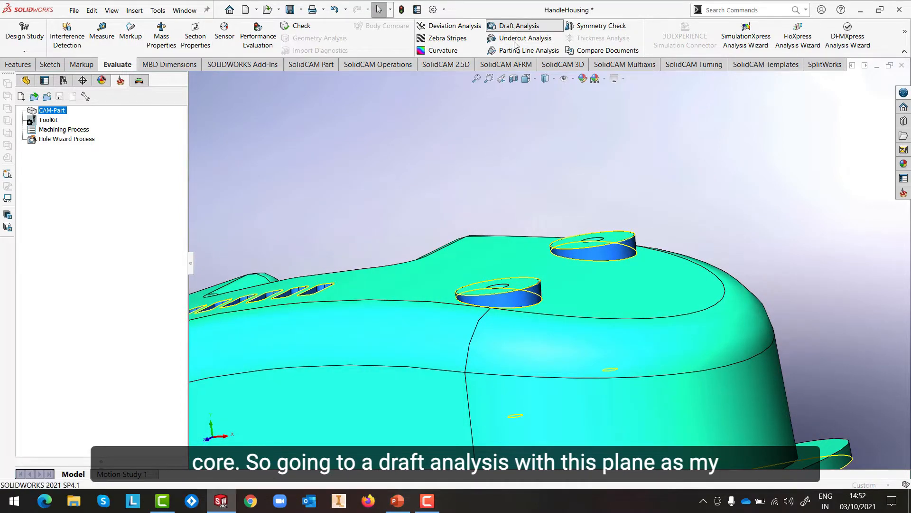
left_click(524, 286)
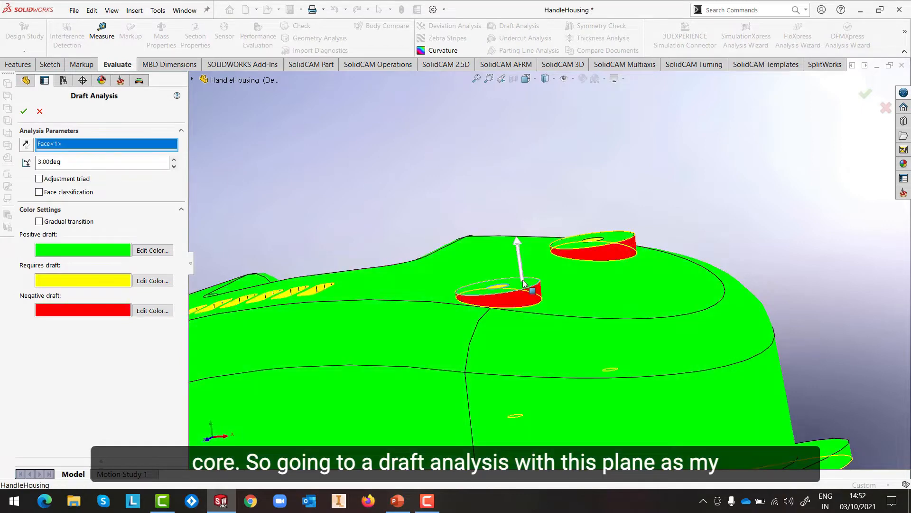
mouse_move(537, 305)
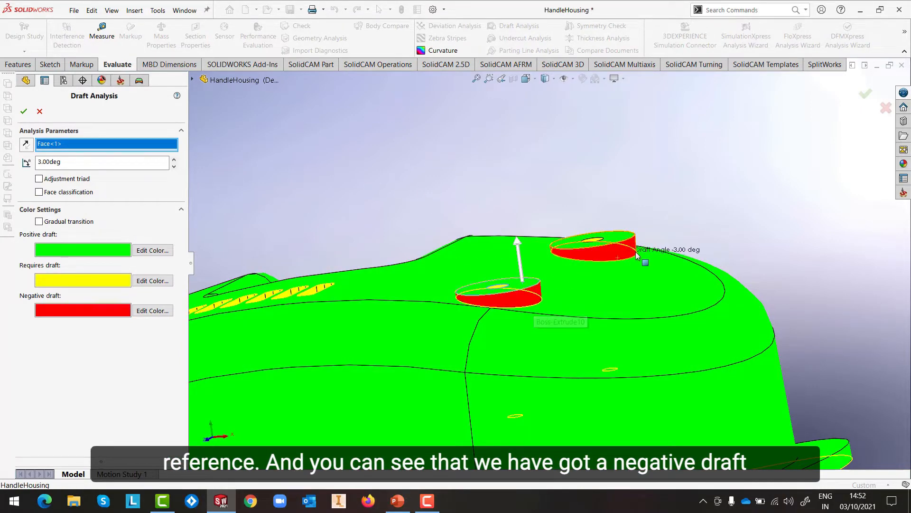
left_click(40, 112)
Draft the side faces of both round bosses by 1°, using the flat top face of the nearer boss as the neutral plane.
middle_click_drag(605, 277, 574, 260)
scroll(575, 260, "down", 1)
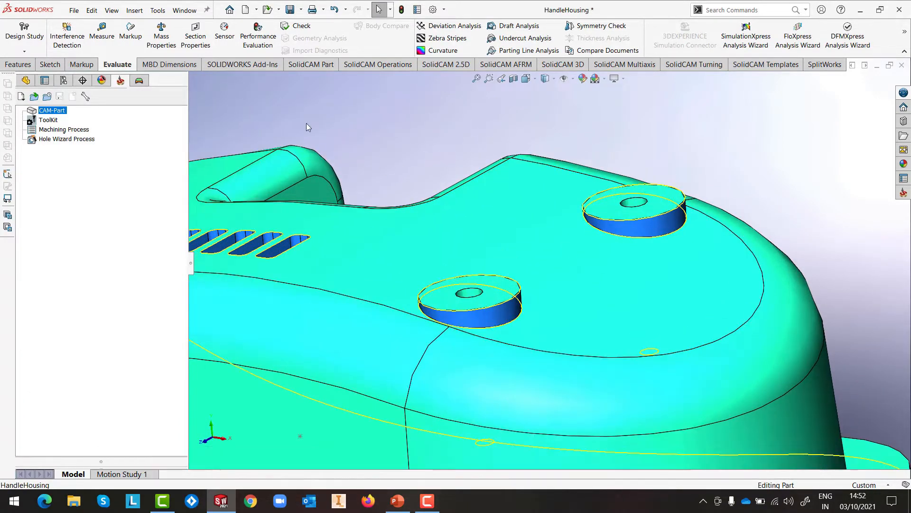
left_click(134, 11)
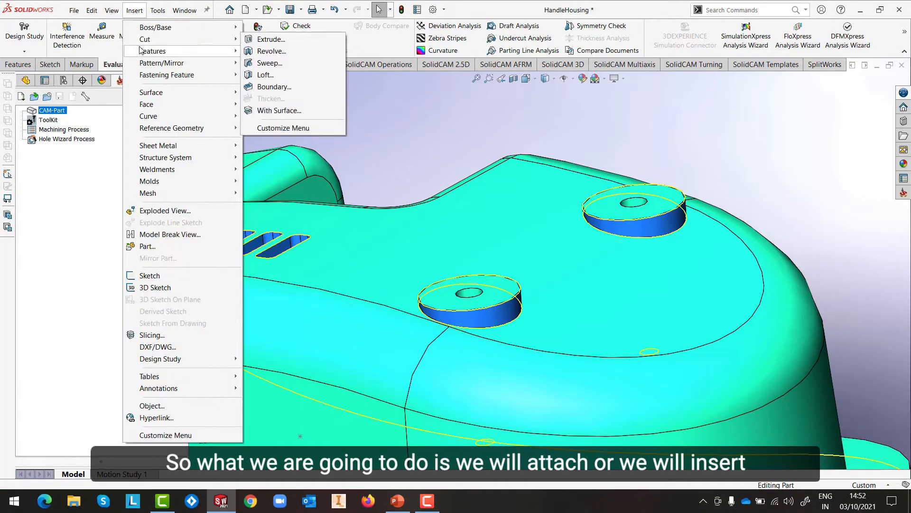
mouse_move(151, 50)
left_click(288, 136)
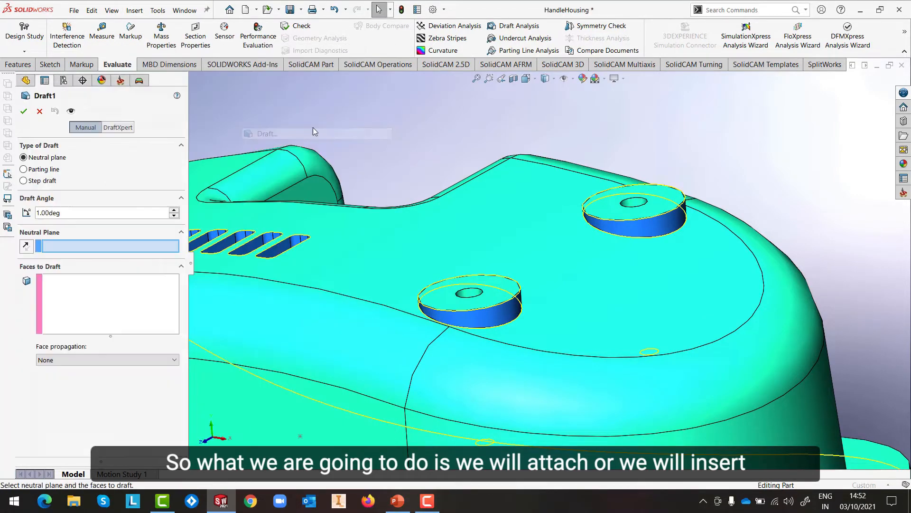
left_click(503, 296)
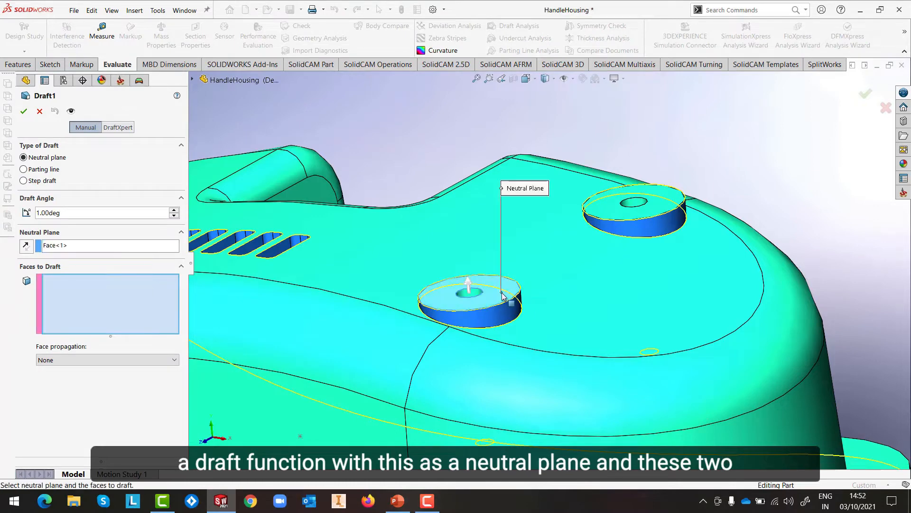
left_click(500, 316)
left_click(655, 228)
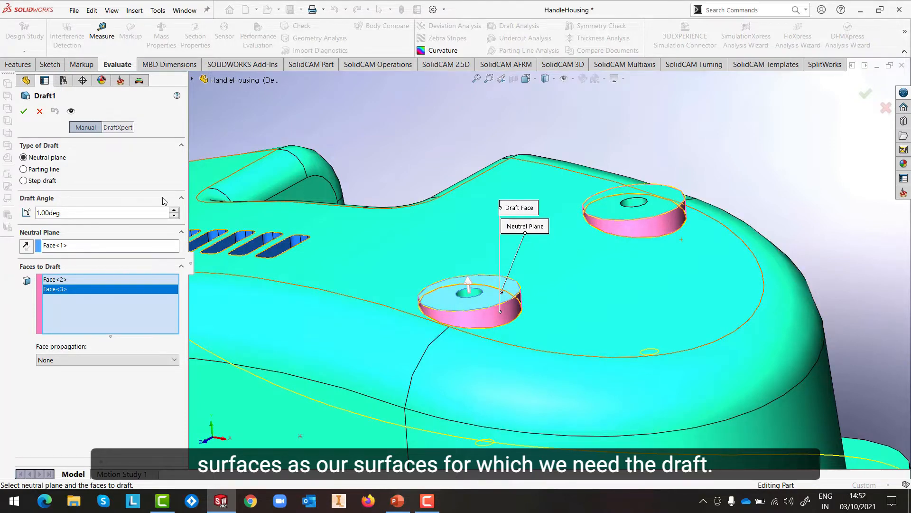
left_click(25, 115)
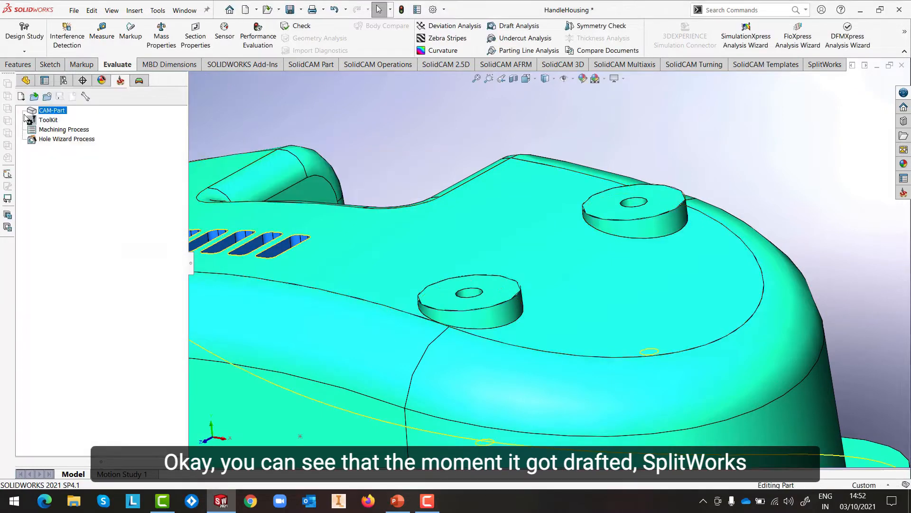
Examine the drafted bosses and the red hole face in the lug beneath the flange.
middle_click_drag(560, 198, 556, 279)
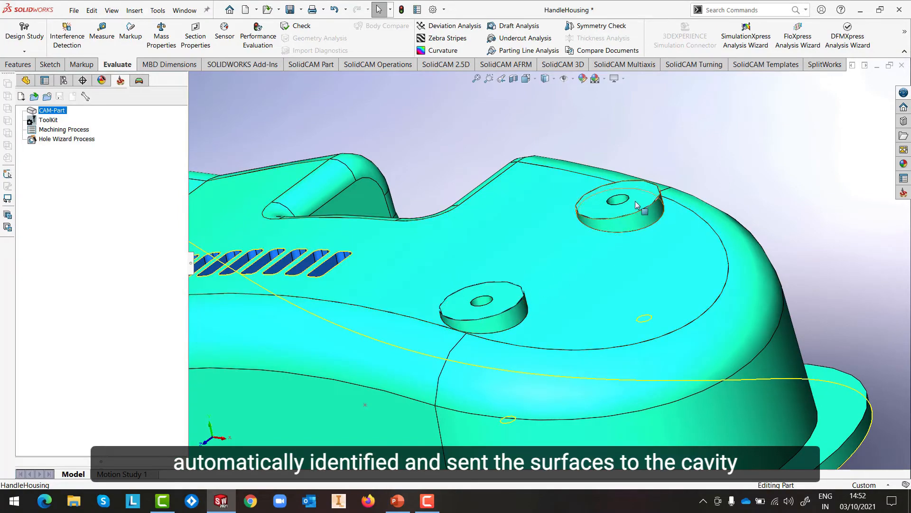
scroll(530, 292, "up", 5)
middle_click_drag(533, 285, 604, 292)
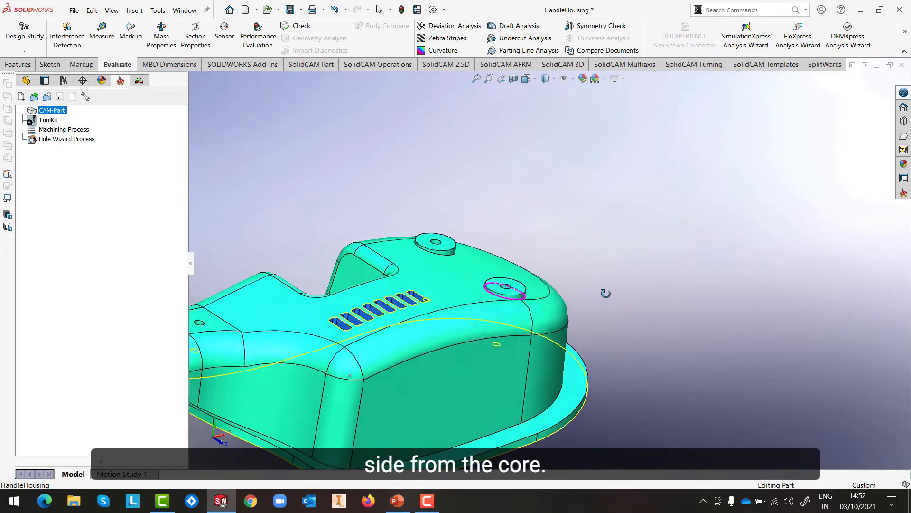
scroll(549, 330, "up", 5)
scroll(502, 339, "down", 5)
scroll(527, 335, "down", 5)
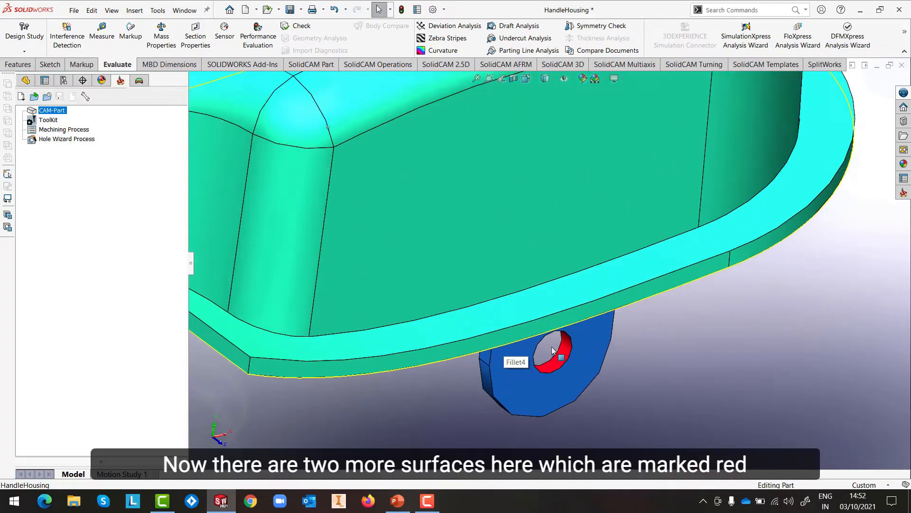
middle_click_drag(528, 335, 564, 351)
scroll(553, 270, "up", 2)
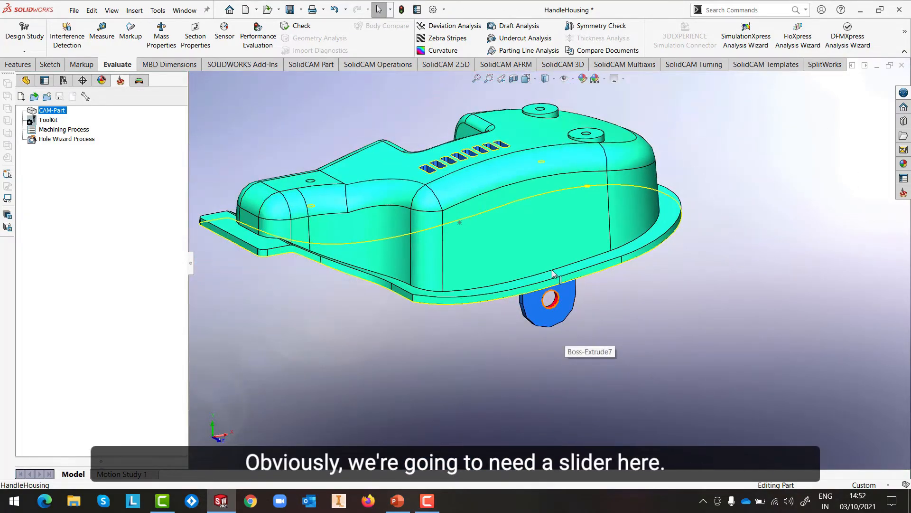
scroll(554, 273, "down", 2)
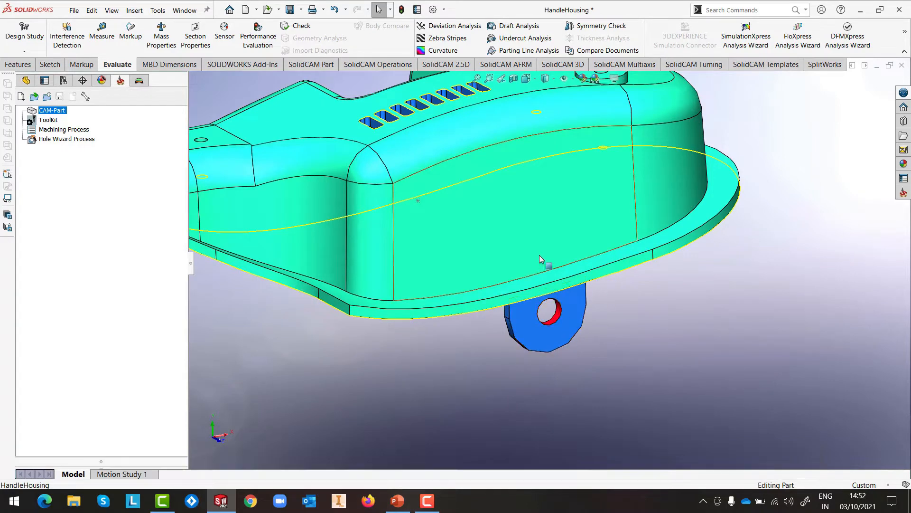
scroll(541, 255, "up", 2)
scroll(536, 208, "down", 1)
Review the face groups in the SplitWorks tree, including Cavity and Side Core2, and expand Both Directions.
left_click(139, 80)
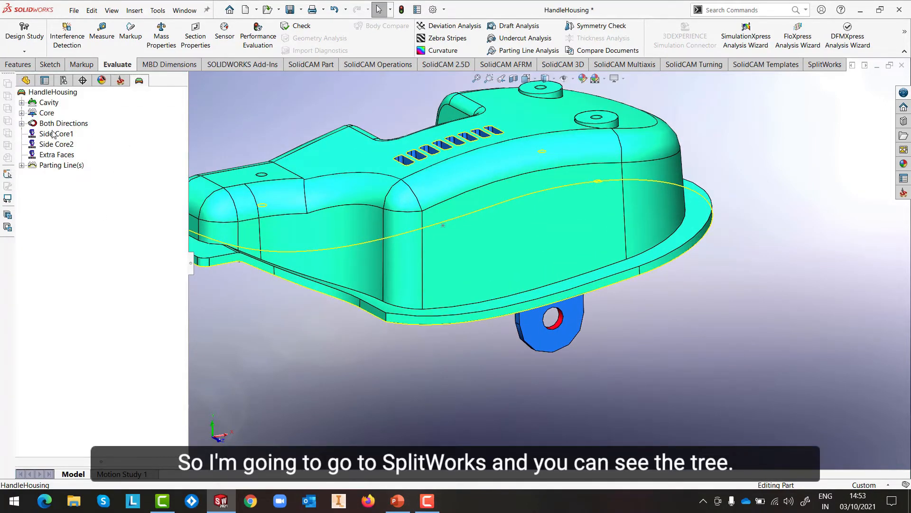
left_click(49, 104)
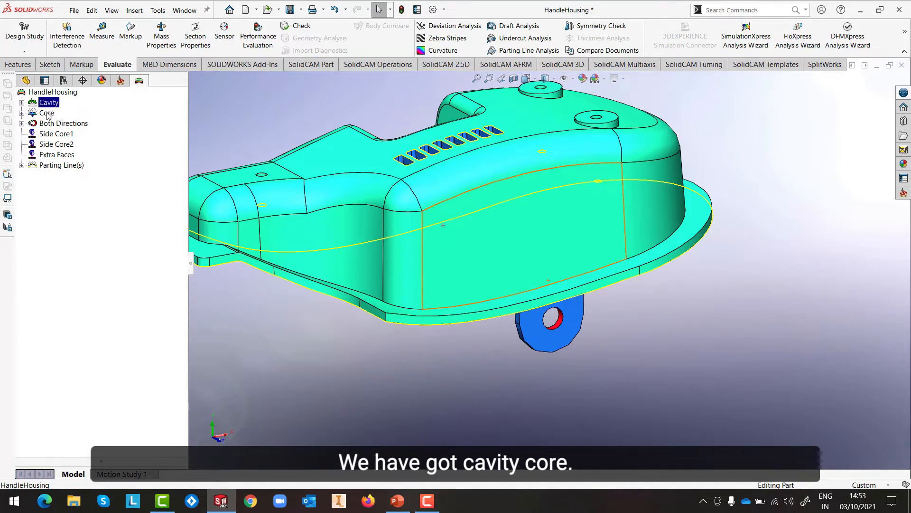
left_click(22, 123)
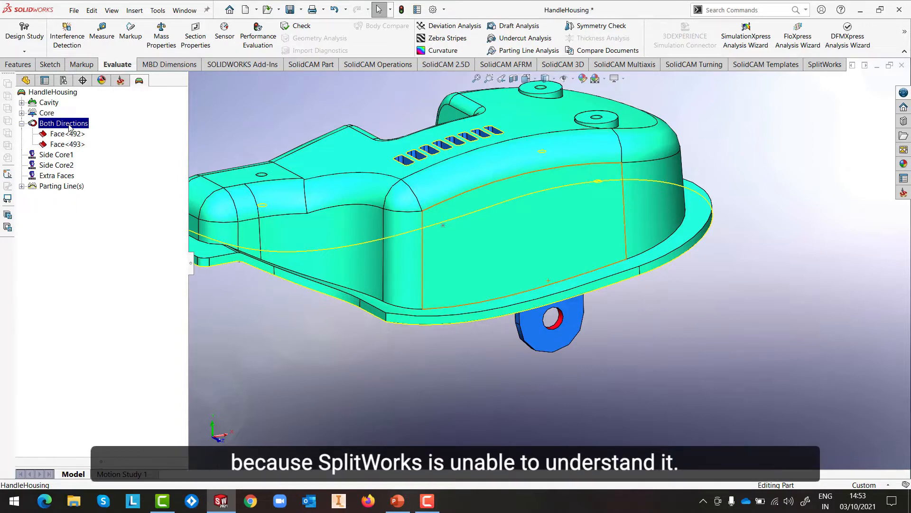
left_click(65, 165)
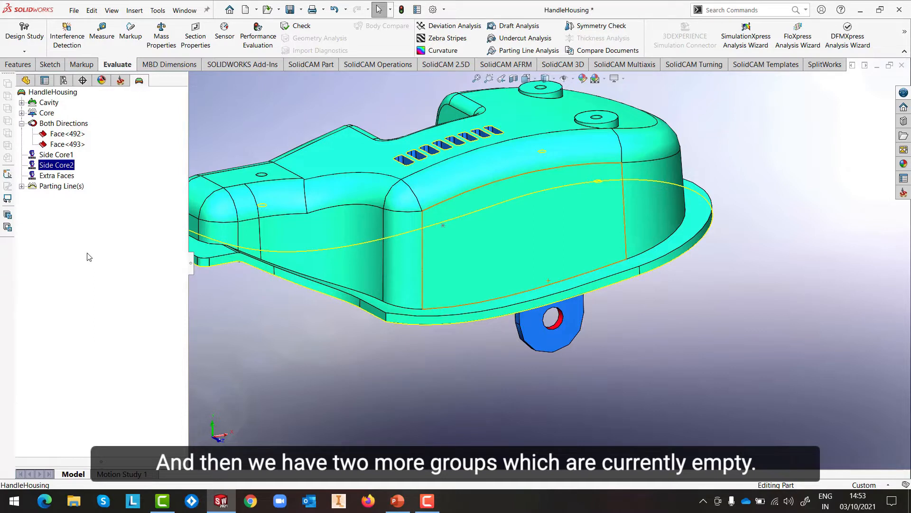
right_click(420, 349)
left_click(482, 407)
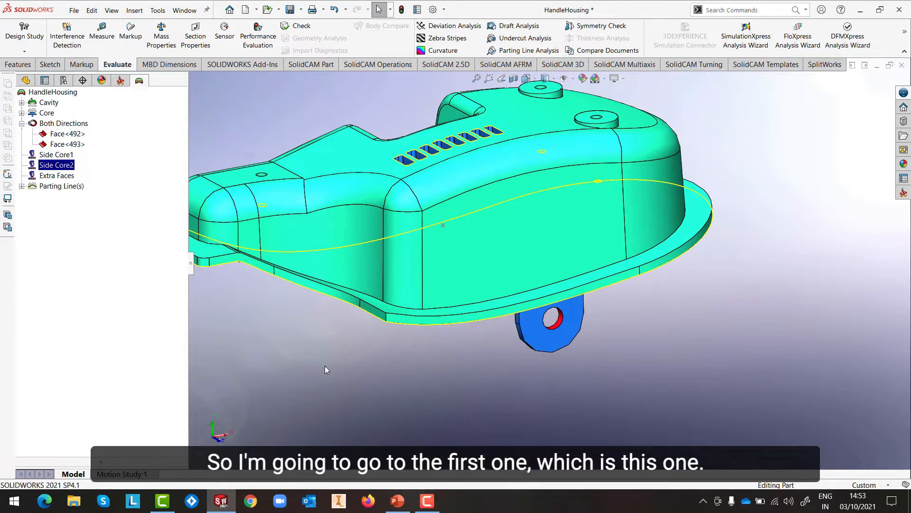
left_click_drag(482, 407, 416, 335)
middle_click_drag(416, 335, 317, 358)
scroll(565, 319, "up", 2)
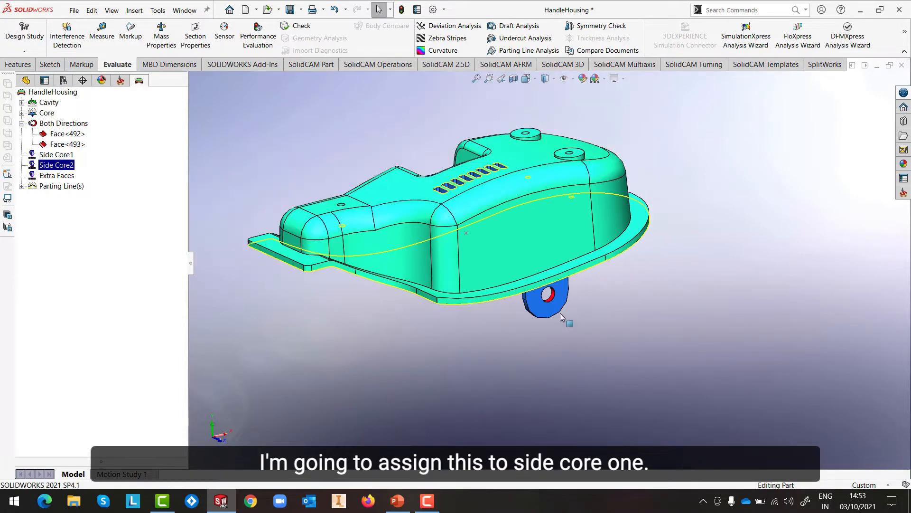
Use Smart Selection to move the inner face of the hole in the lug beneath the long side wall to the Side Core1 group.
scroll(562, 317, "down", 2)
right_click(404, 368)
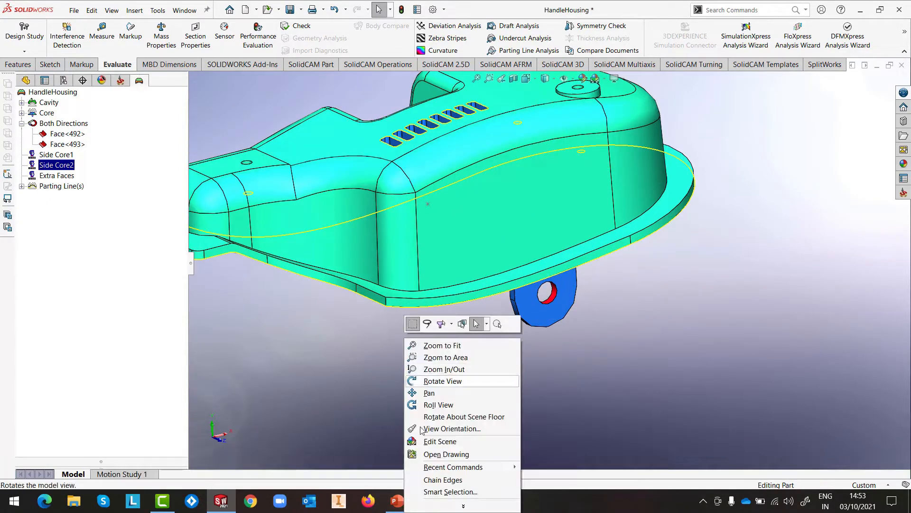
left_click(439, 490)
left_click(128, 340)
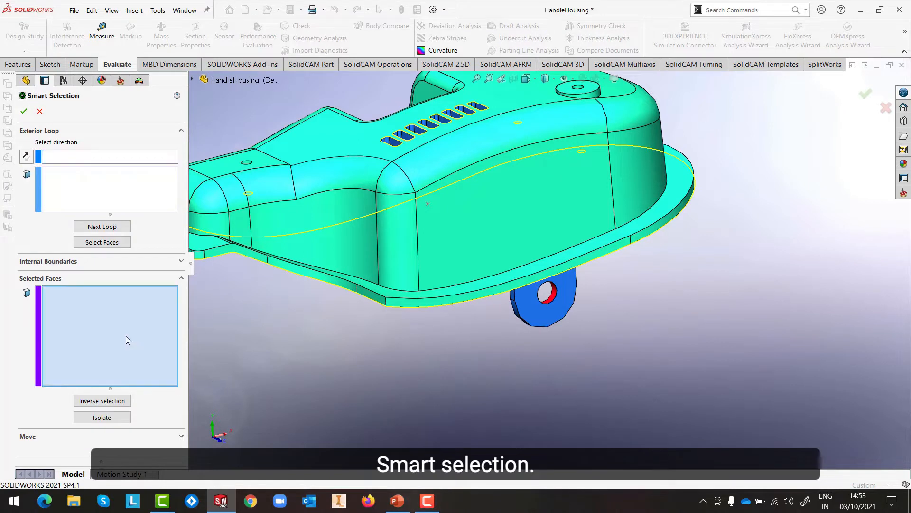
scroll(587, 296, "down", 1)
left_click(544, 301)
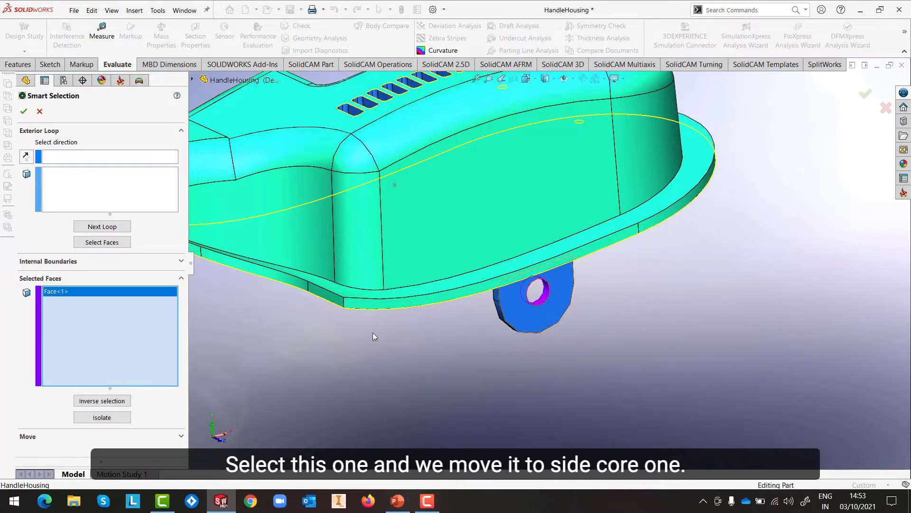
left_click(181, 437)
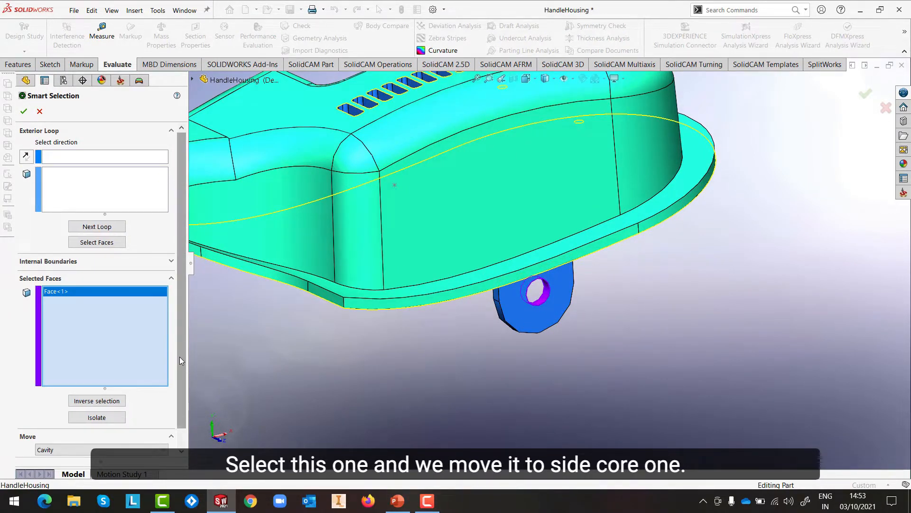
left_click(133, 429)
left_click(96, 464)
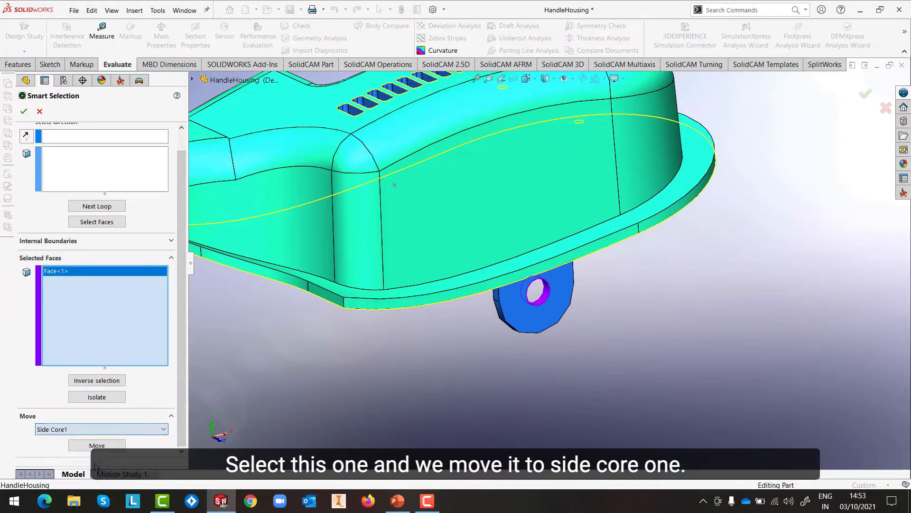
left_click(96, 445)
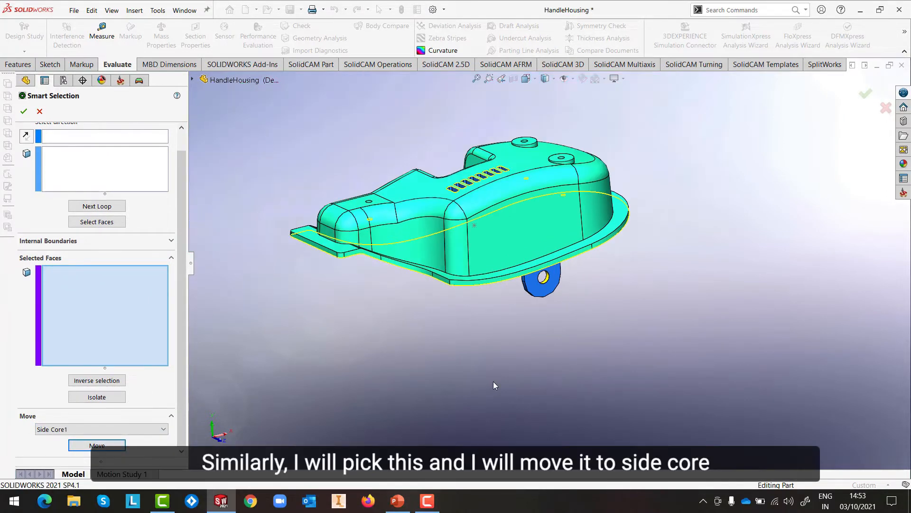
Move the inner face of the hole in the lug on the housing's opposite side to the Side Core2 group.
scroll(447, 313, "down", 4)
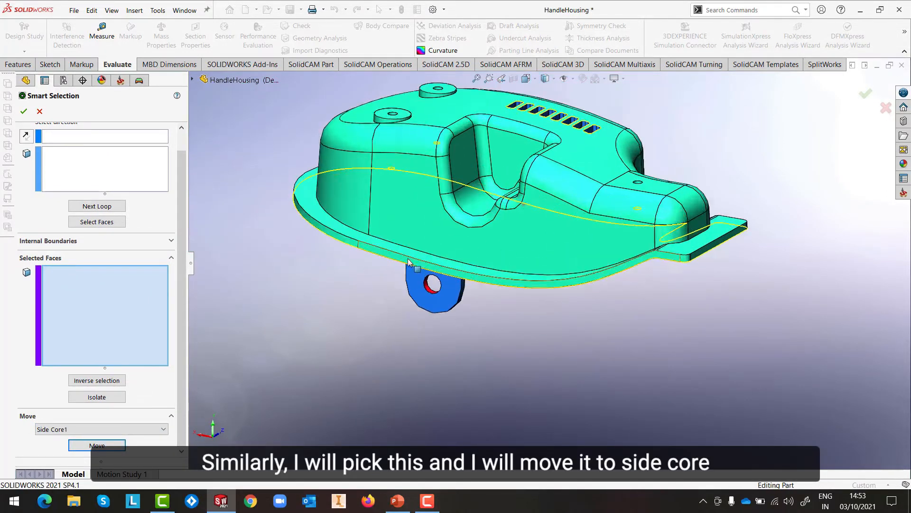
left_click(473, 315)
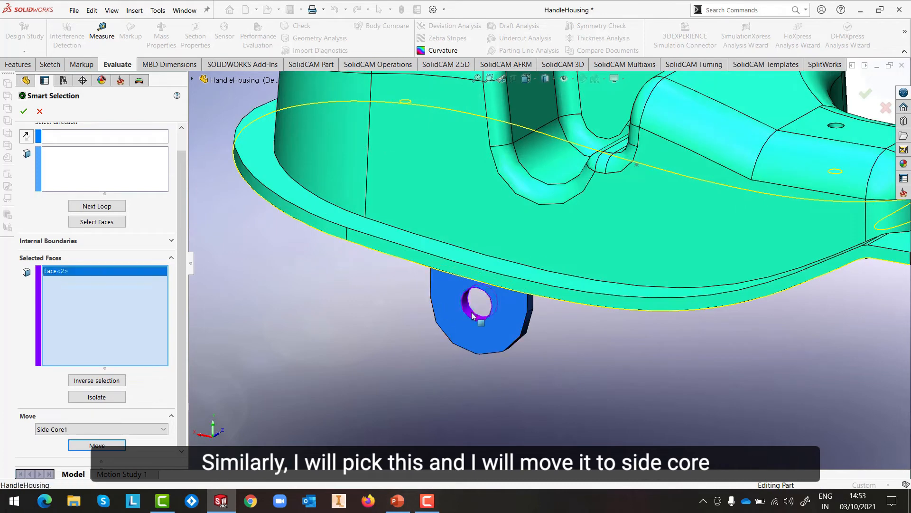
left_click(142, 429)
left_click(68, 473)
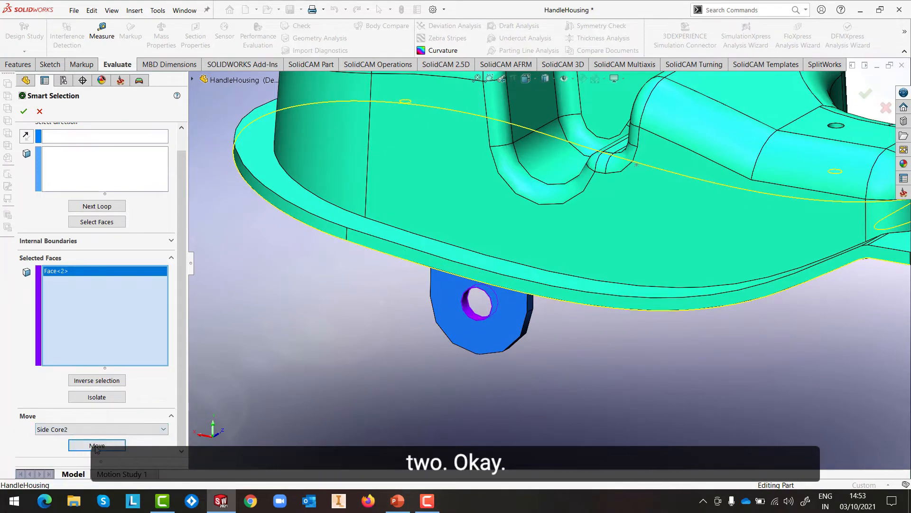
left_click(97, 444)
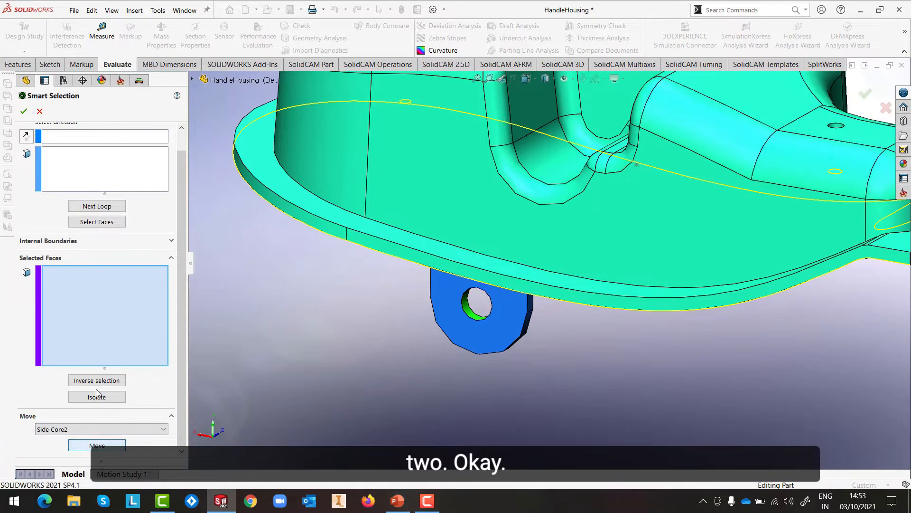
Finish the Smart Selection face assignment for the side cores.
left_click(24, 111)
scroll(628, 272, "up", 5)
middle_click_drag(653, 271, 640, 195)
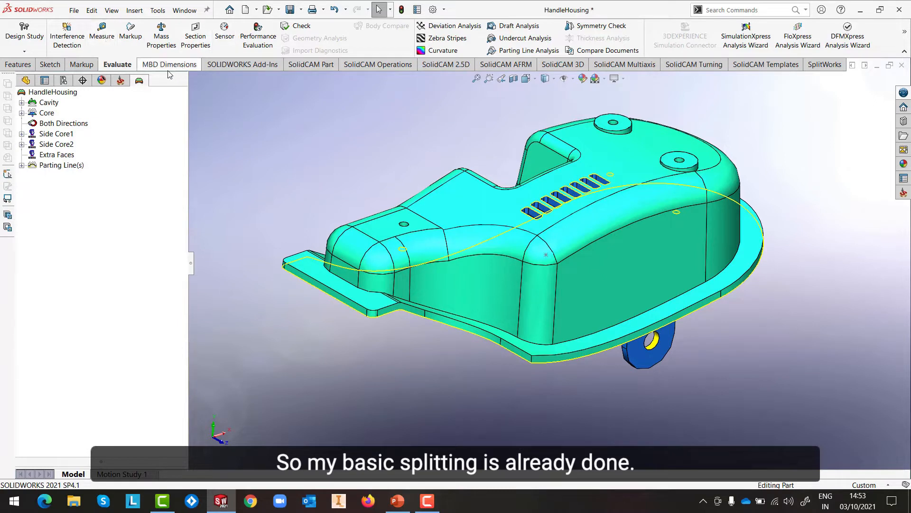
Preview the split in SplitWorks by slightly exploding the housing into its core, cavity and side core groups.
left_click(825, 65)
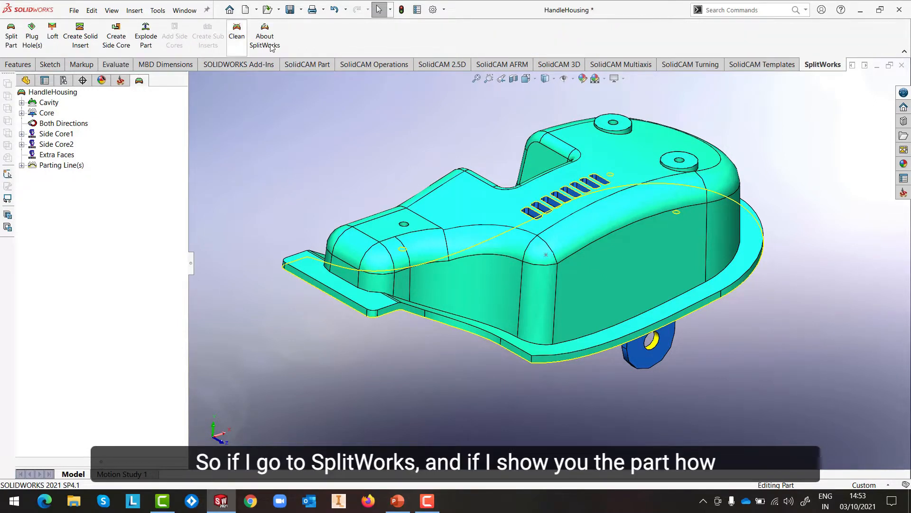
left_click(144, 38)
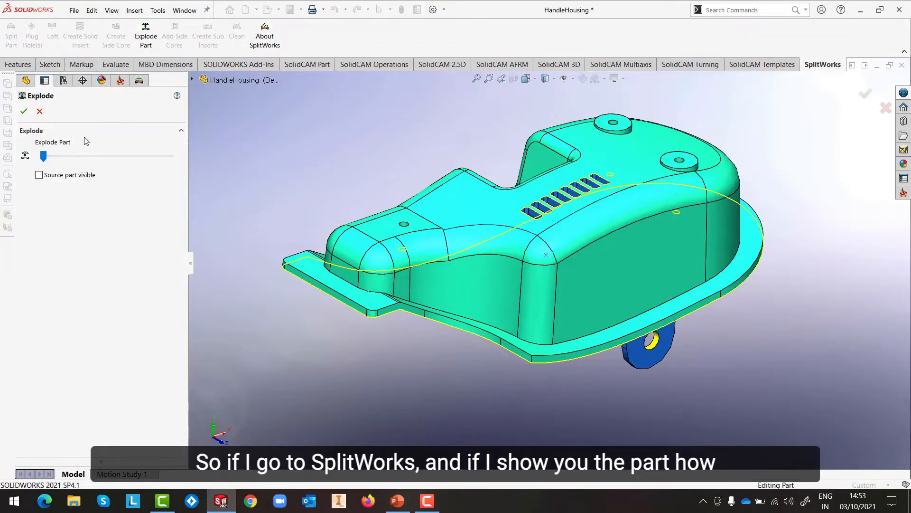
mouse_move(44, 158)
left_mouse_down()
mouse_move(118, 159)
mouse_move(43, 158)
left_mouse_up()
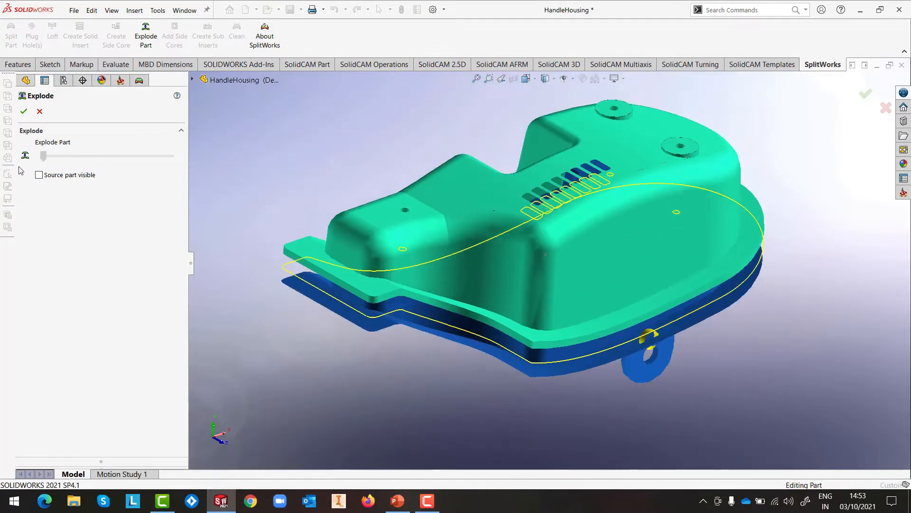
left_click(21, 114)
Set the explode direction of Side Core1 using the flat face of the lug beneath the long side wall.
scroll(653, 349, "down", 3)
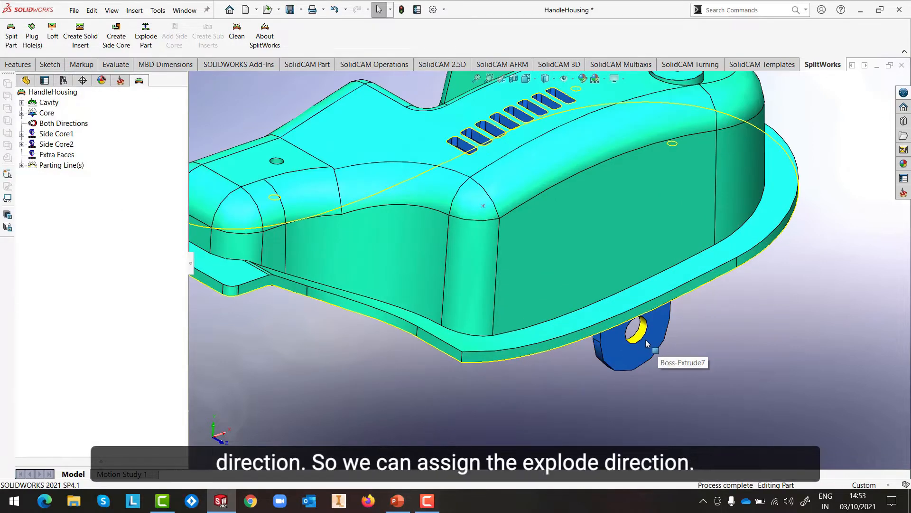
right_click(65, 141)
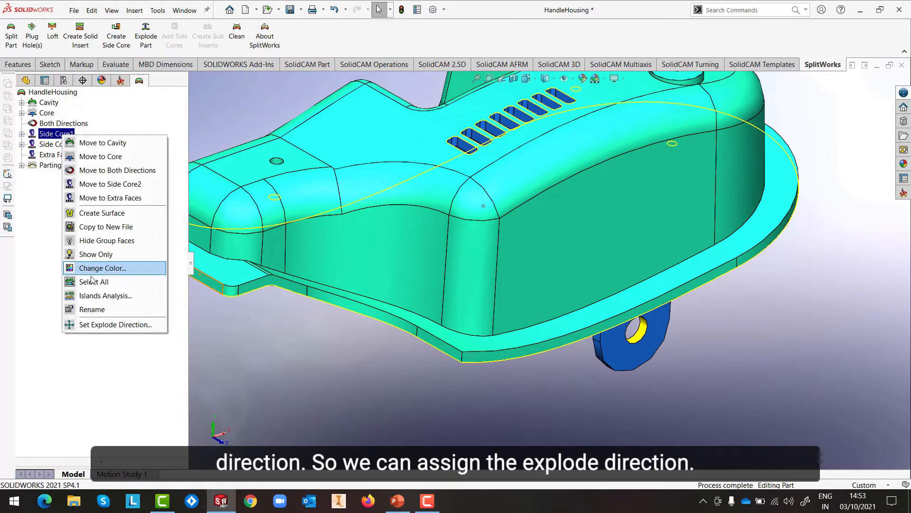
left_click(94, 327)
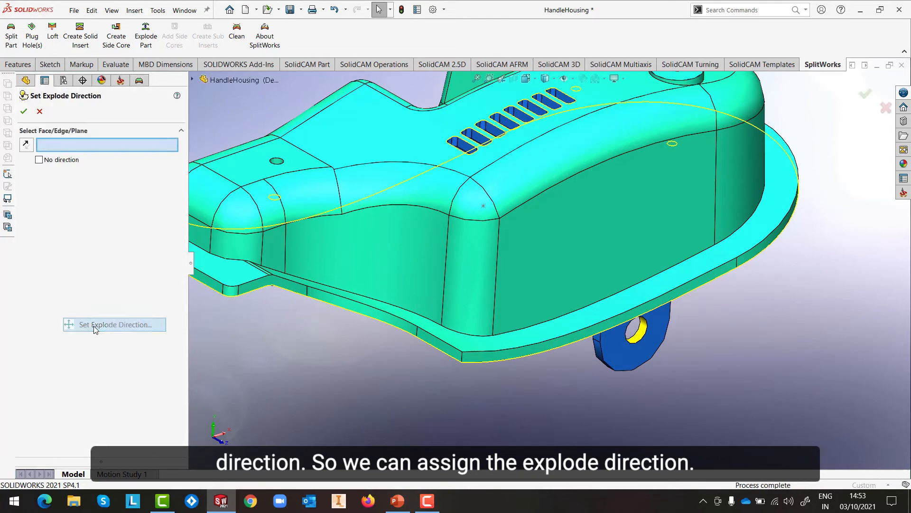
left_click(632, 357)
left_click(23, 111)
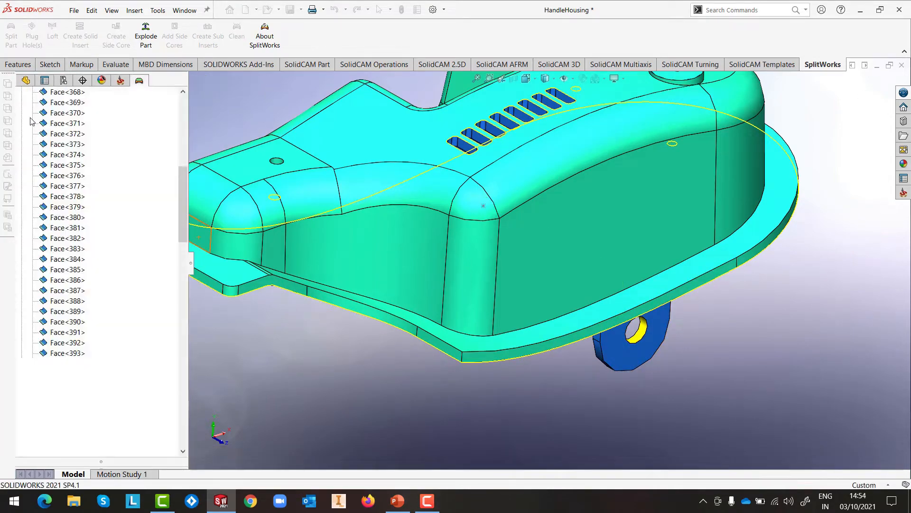
Set the explode direction of Side Core2 using the flat face of the lug on the housing's opposite side.
middle_click_drag(399, 246, 219, 209)
left_click_drag(185, 189, 178, 95)
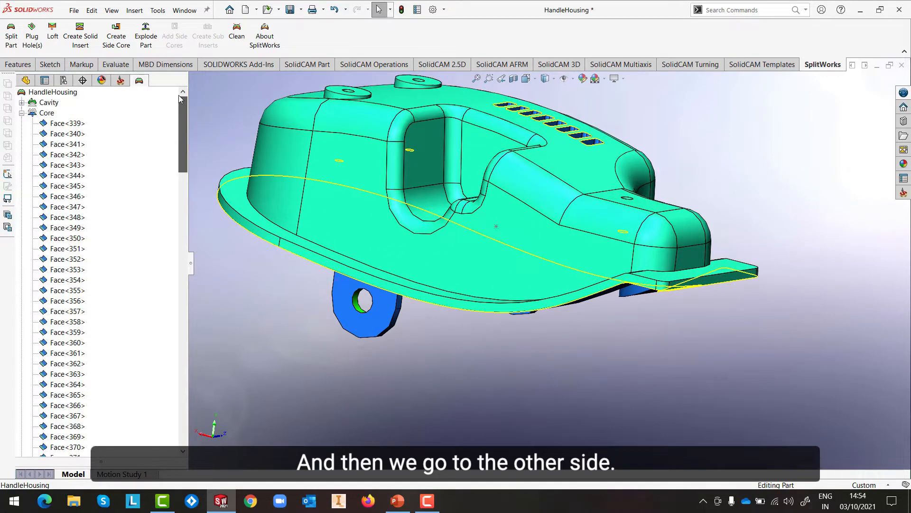
left_click(22, 122)
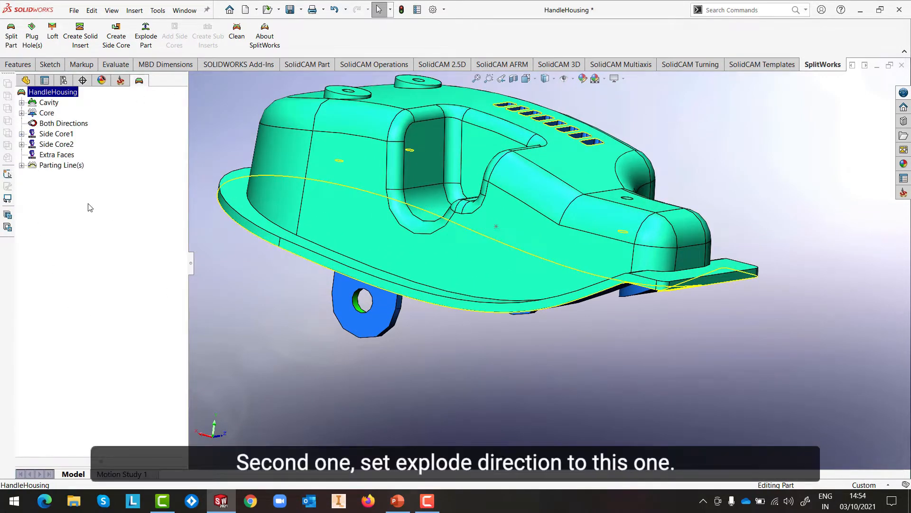
right_click(56, 144)
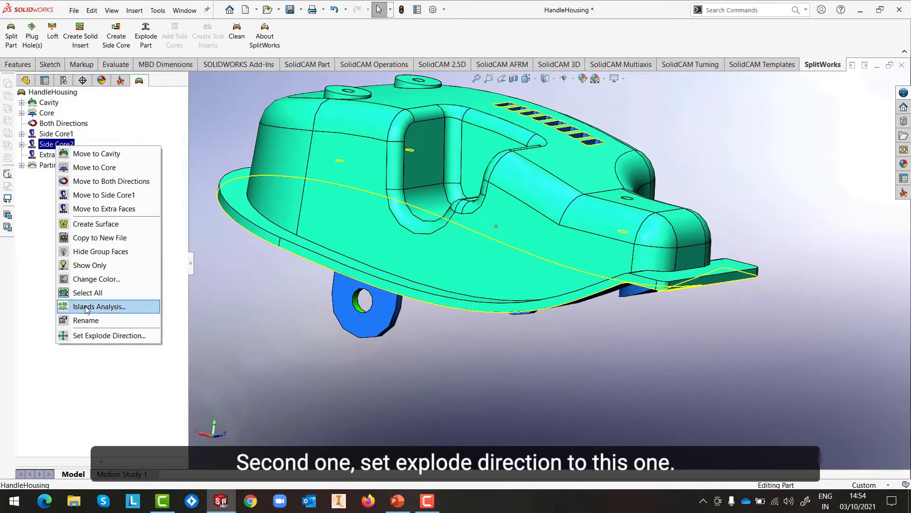
left_click(95, 335)
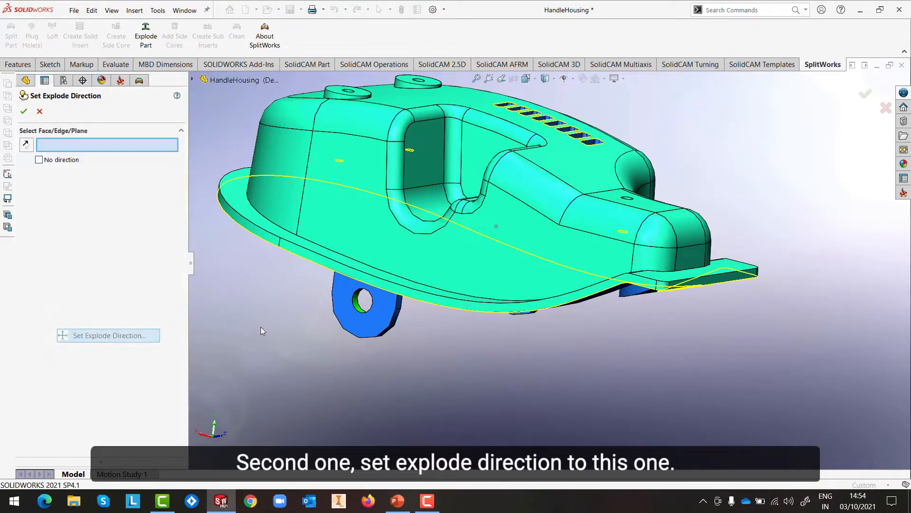
left_click(371, 321)
left_click(24, 111)
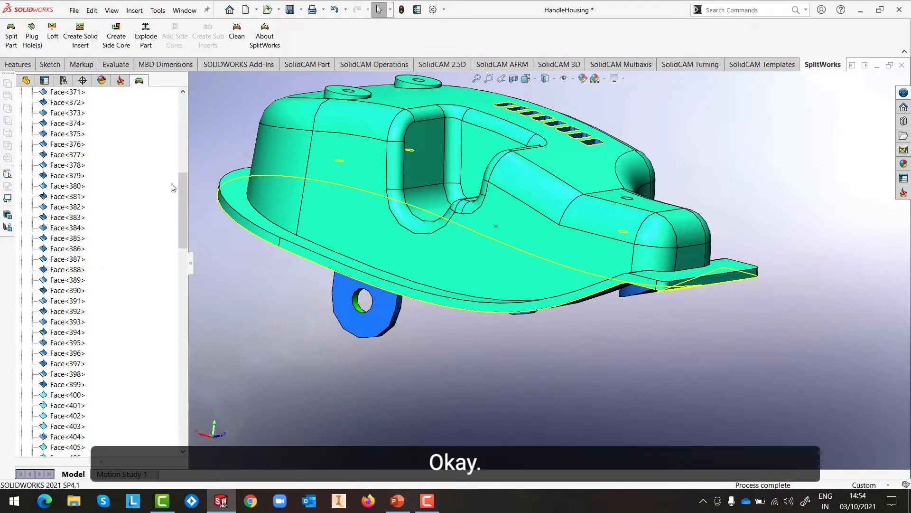
left_click_drag(169, 189, 137, 90)
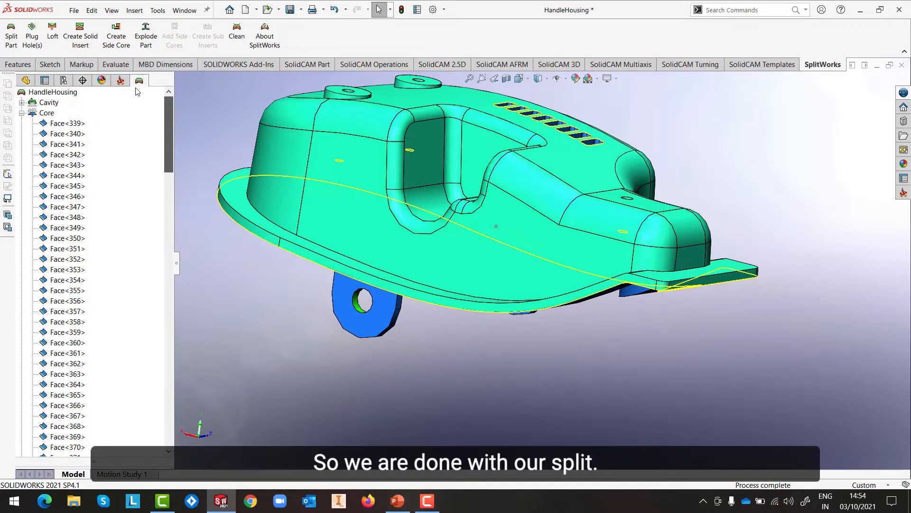
Explode the part widely with the source part visible to check the travel of the core, cavity and side cores.
middle_click_drag(720, 221, 750, 249)
left_click(145, 35)
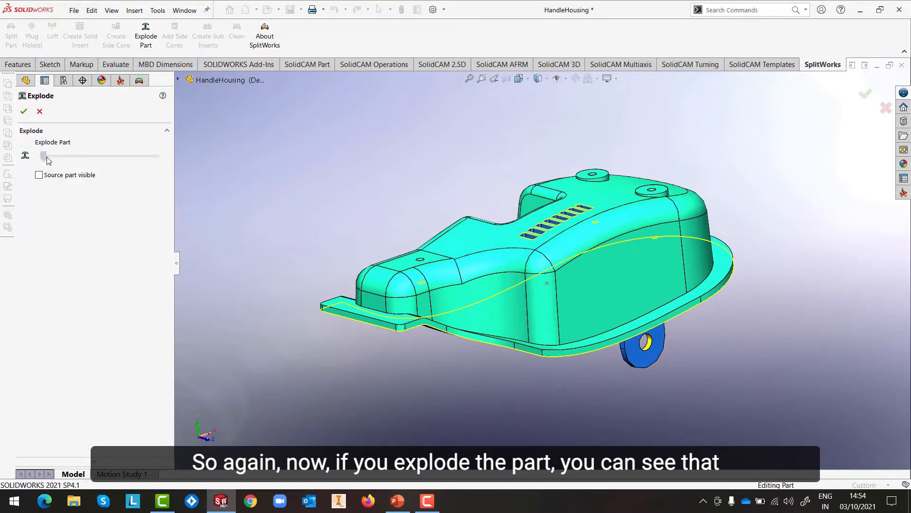
left_click_drag(47, 160, 87, 168)
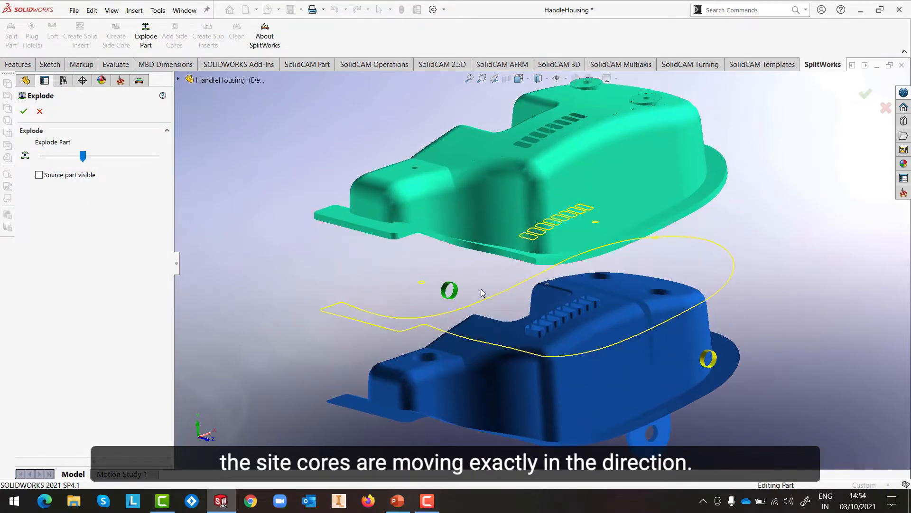
middle_click_drag(482, 293, 528, 276)
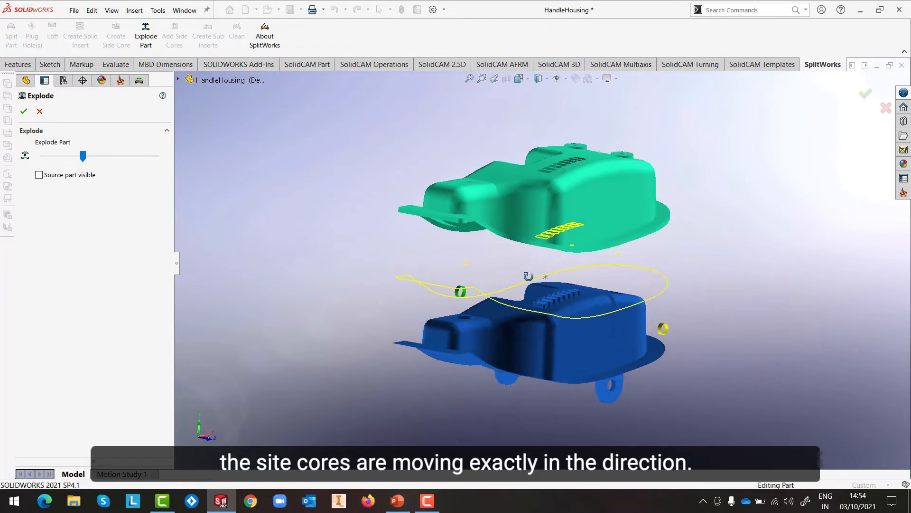
left_click(39, 176)
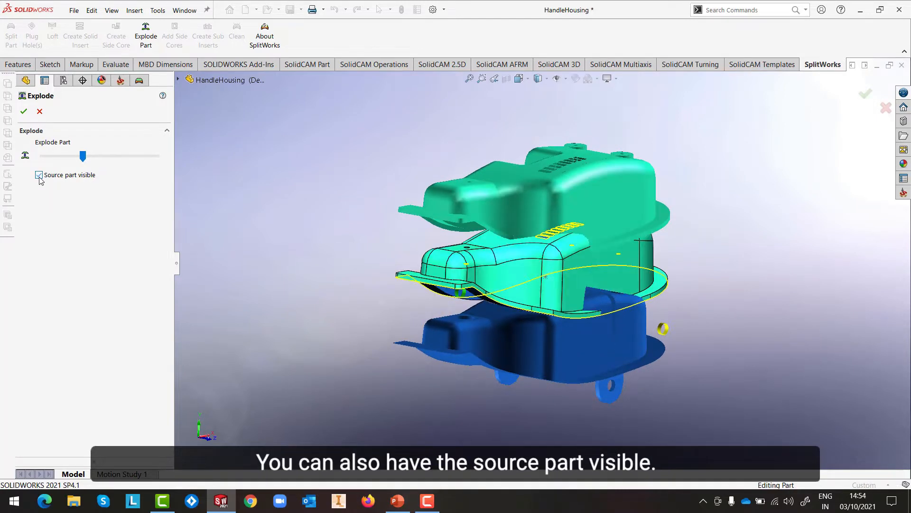
left_click_drag(83, 156, 107, 159)
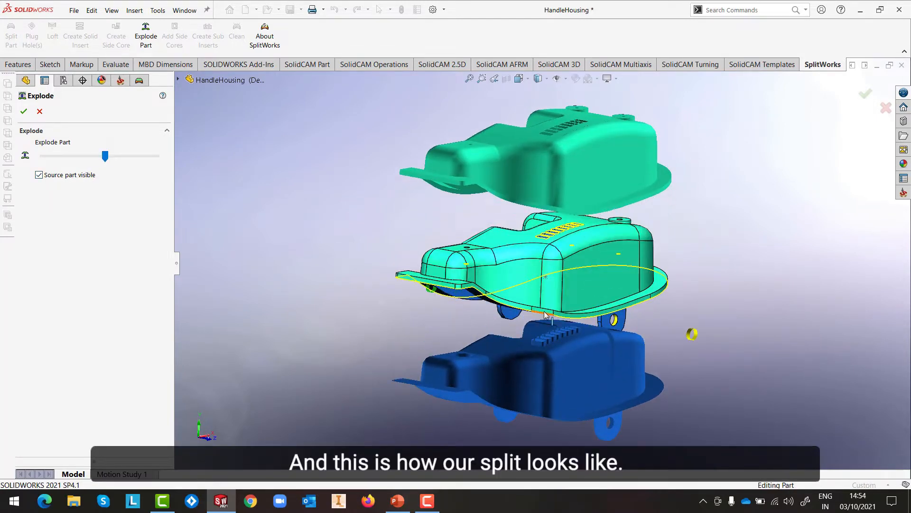
middle_click_drag(545, 314, 553, 324)
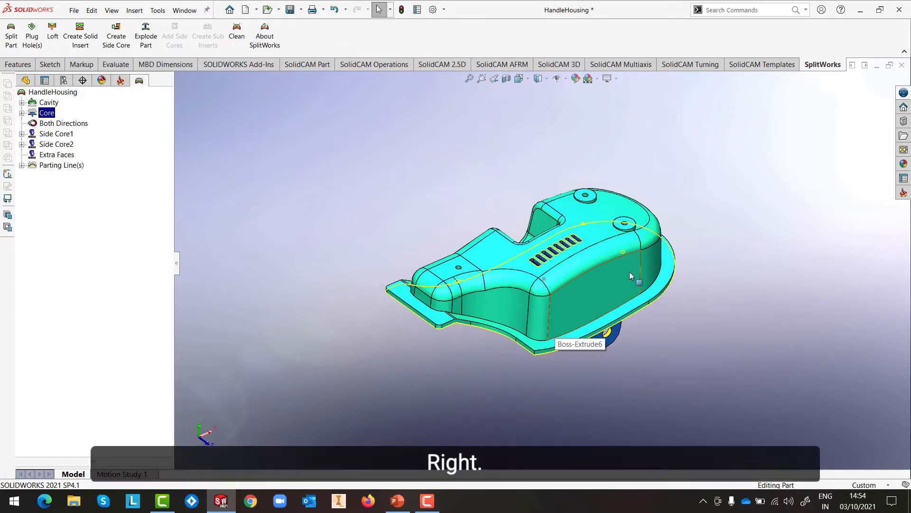
Save the HandleHousing part.
scroll(623, 280, "down", 1)
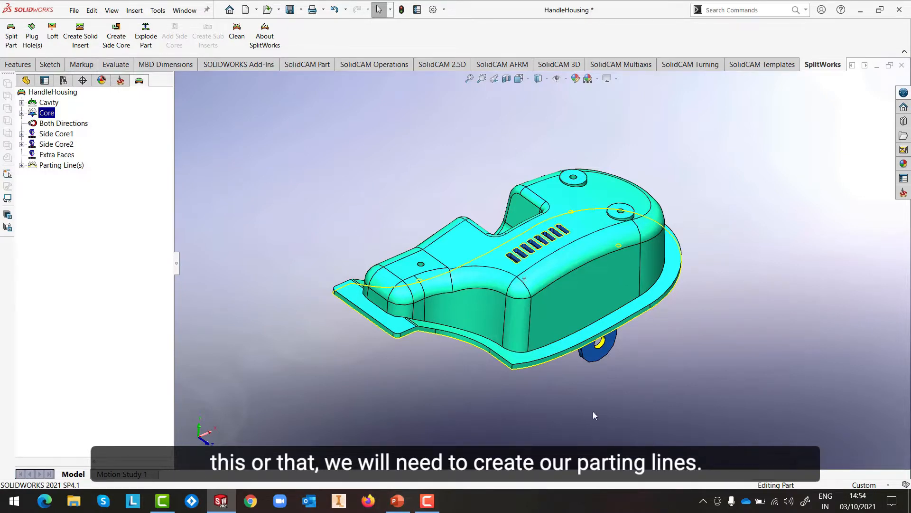
right_click(49, 104)
left_click(177, 69)
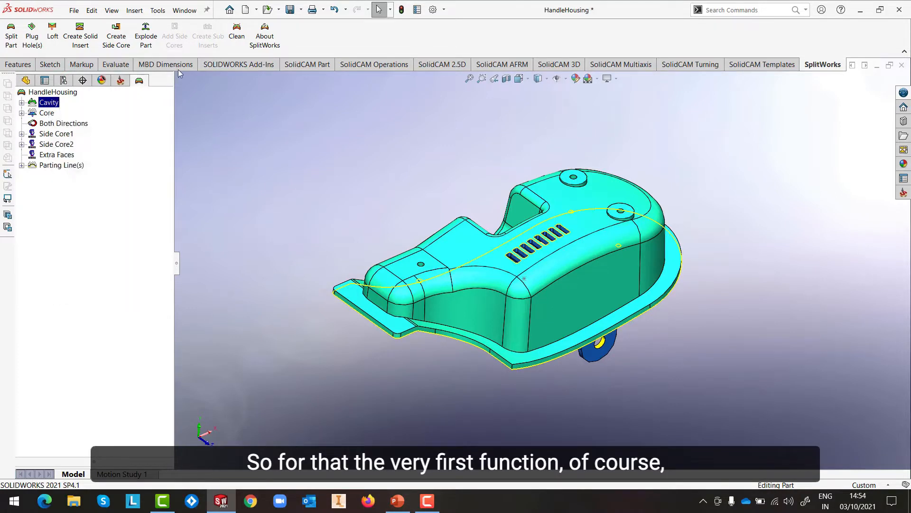
left_click(74, 10)
left_click(84, 123)
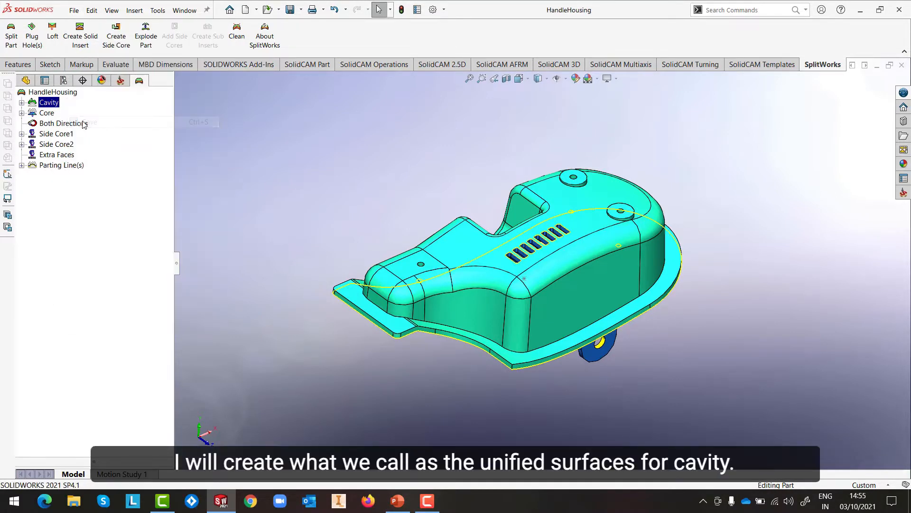
Create unified surfaces from the Cavity and Core face groups.
right_click(56, 135)
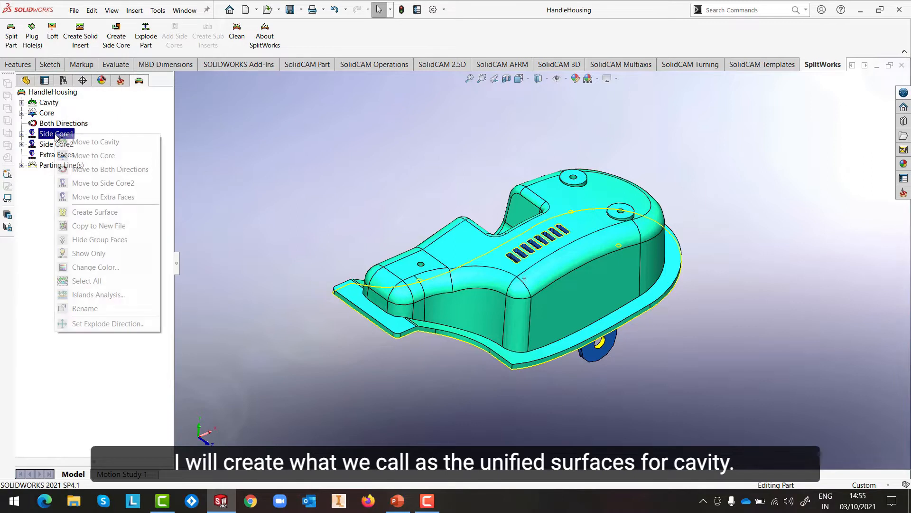
left_click(49, 103)
right_click(49, 103)
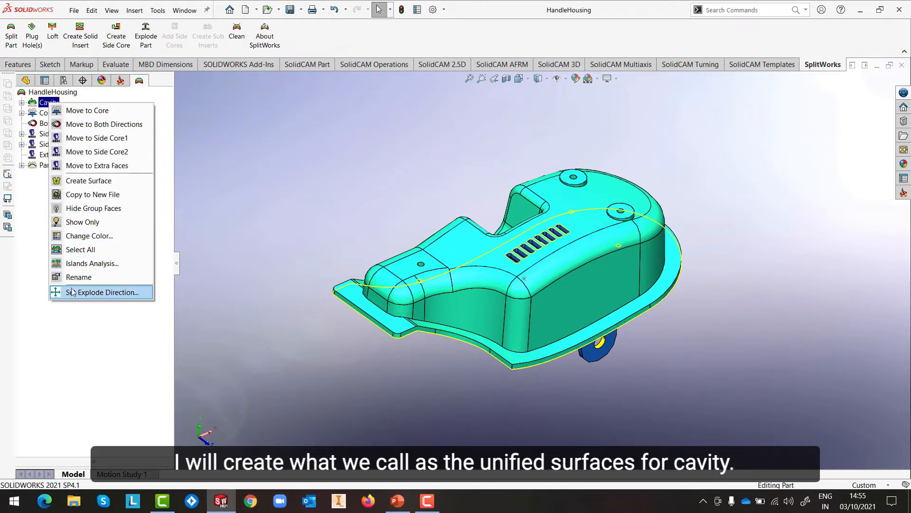
left_click(88, 180)
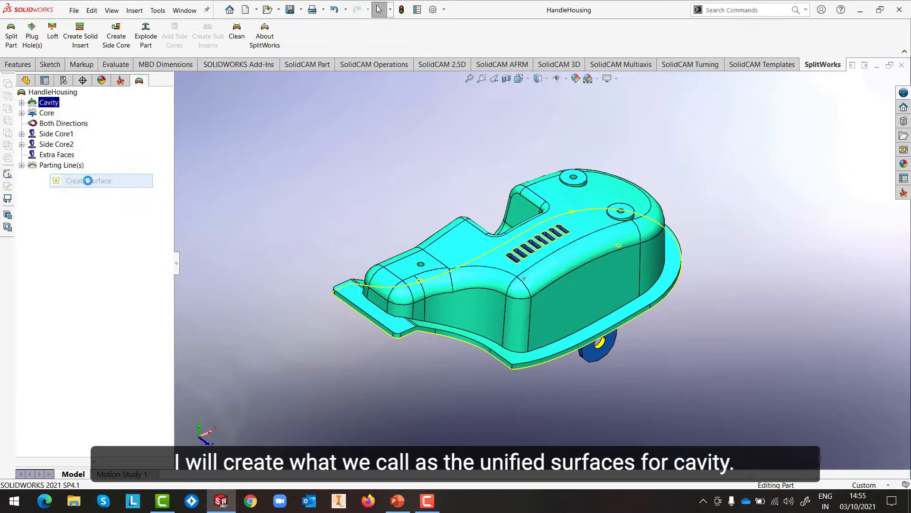
right_click(48, 115)
left_click(75, 193)
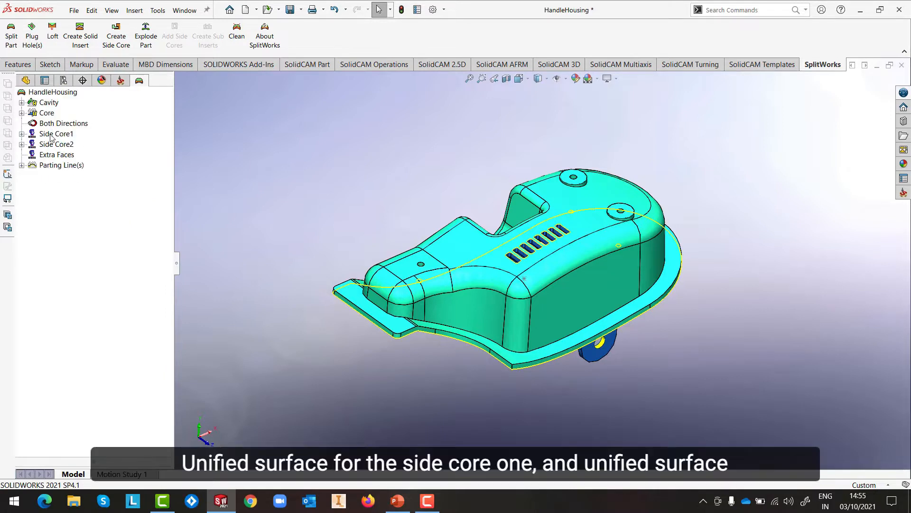
Create unified surfaces from the Side Core1 and Side Core2 face groups.
right_click(51, 136)
left_click(76, 211)
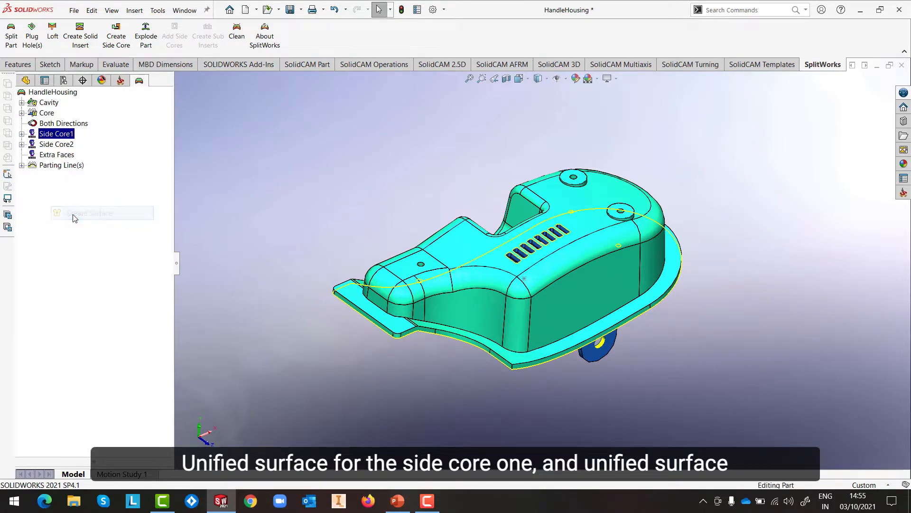
right_click(62, 146)
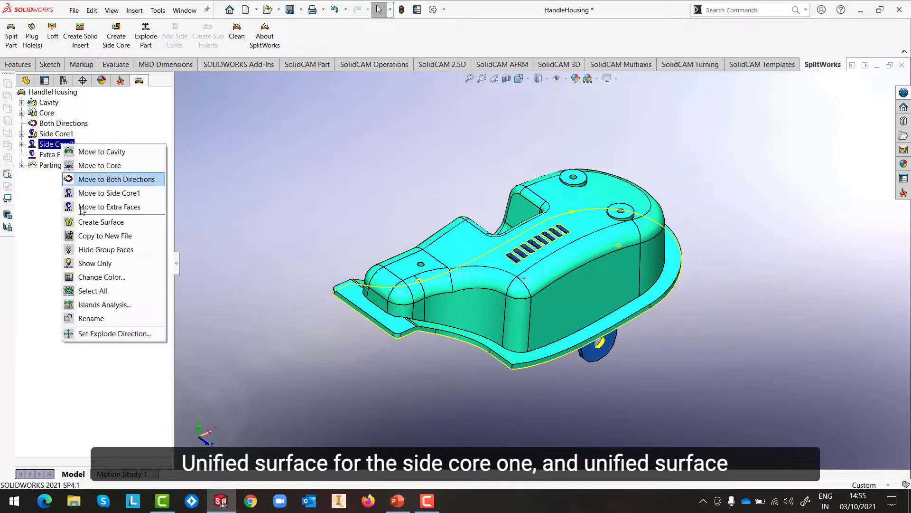
left_click(86, 223)
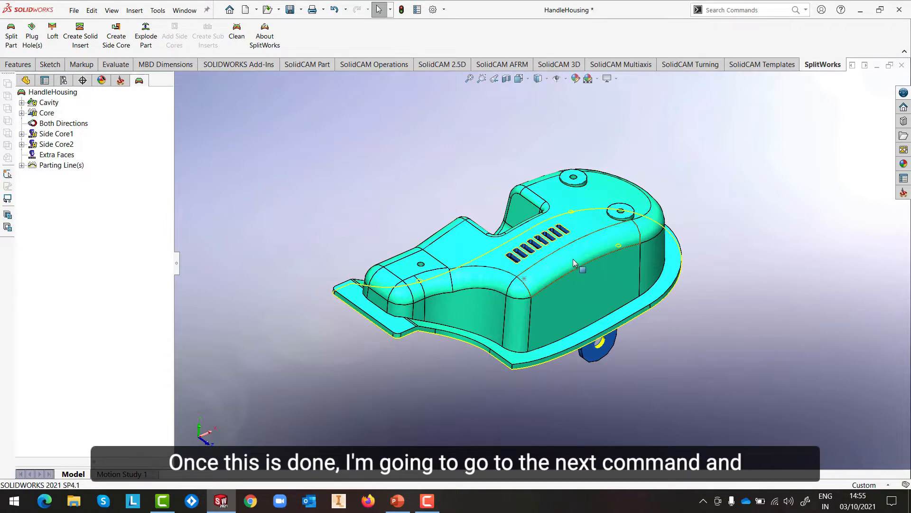
Plug all the holes in the Cavity surface using every detected internal boundary loop.
middle_click_drag(573, 258, 572, 246)
right_click(49, 103)
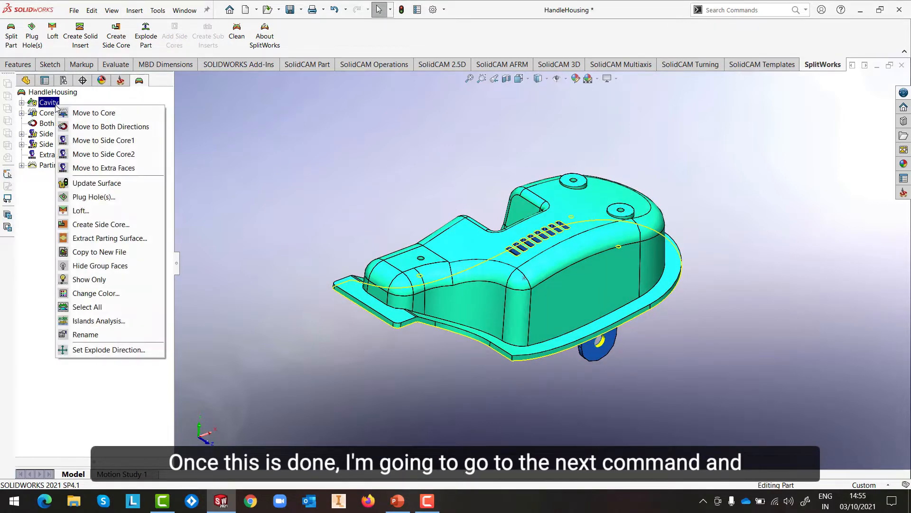
left_click(94, 196)
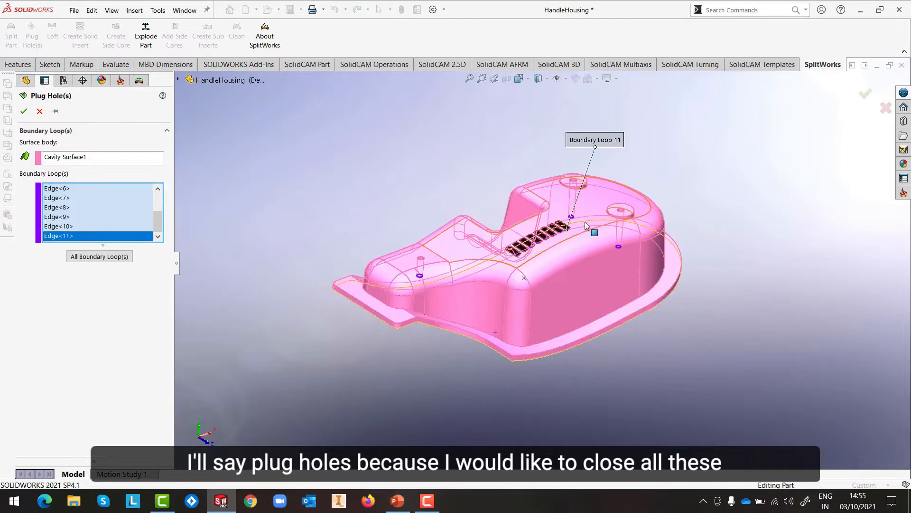
middle_click_drag(612, 191, 596, 264)
scroll(563, 269, "down", 6)
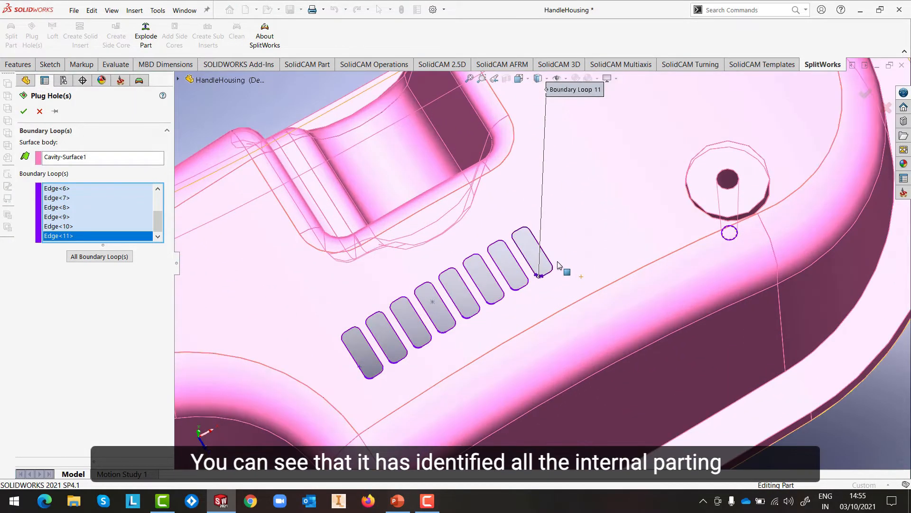
scroll(504, 254, "up", 3)
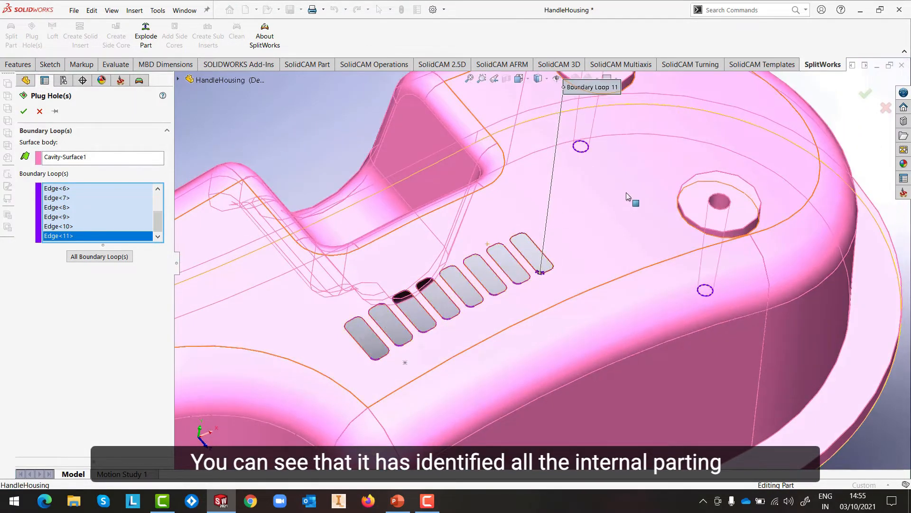
mouse_move(626, 192)
middle_mouse_down()
mouse_move(616, 271)
mouse_move(624, 191)
middle_mouse_up()
scroll(607, 230, "up", 2)
mouse_move(607, 231)
middle_mouse_down()
mouse_move(606, 206)
mouse_move(625, 212)
mouse_move(610, 224)
middle_mouse_up()
scroll(542, 310, "down", 2)
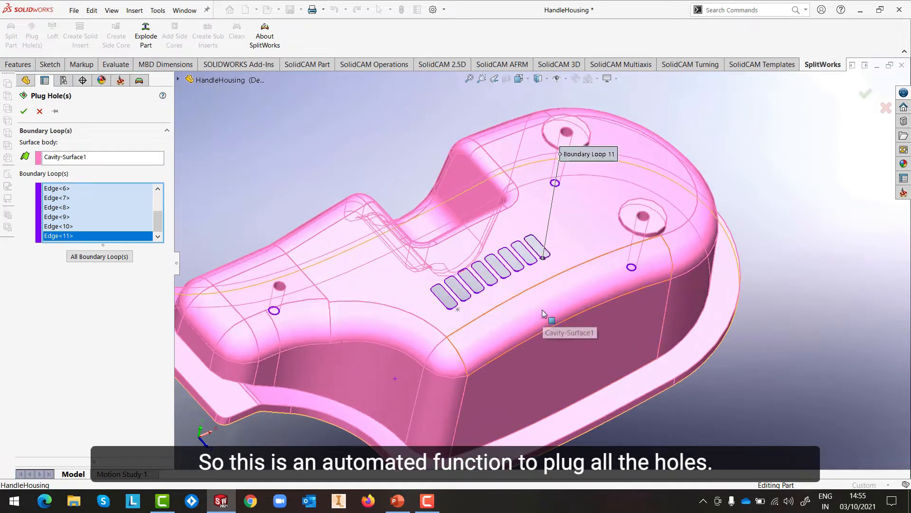
left_click(24, 112)
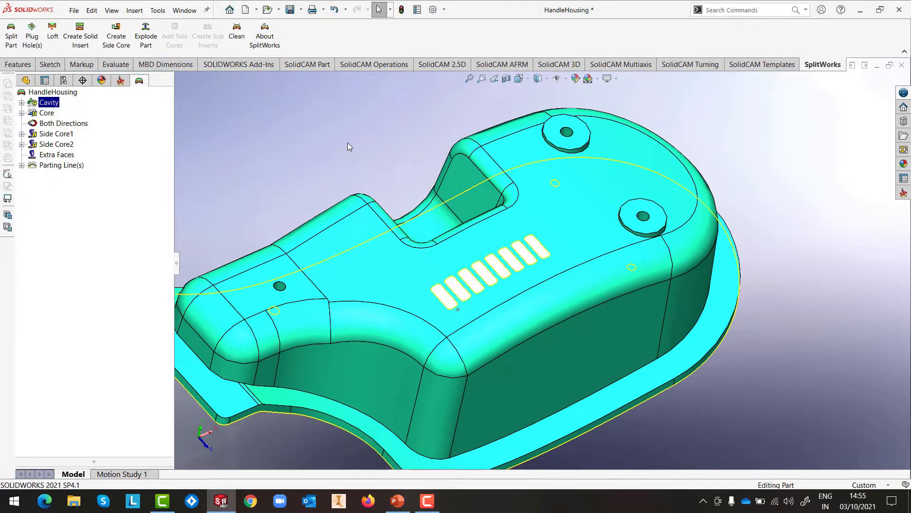
Hide the parting lines of the handle housing.
middle_click_drag(349, 142, 515, 243)
left_click(21, 165)
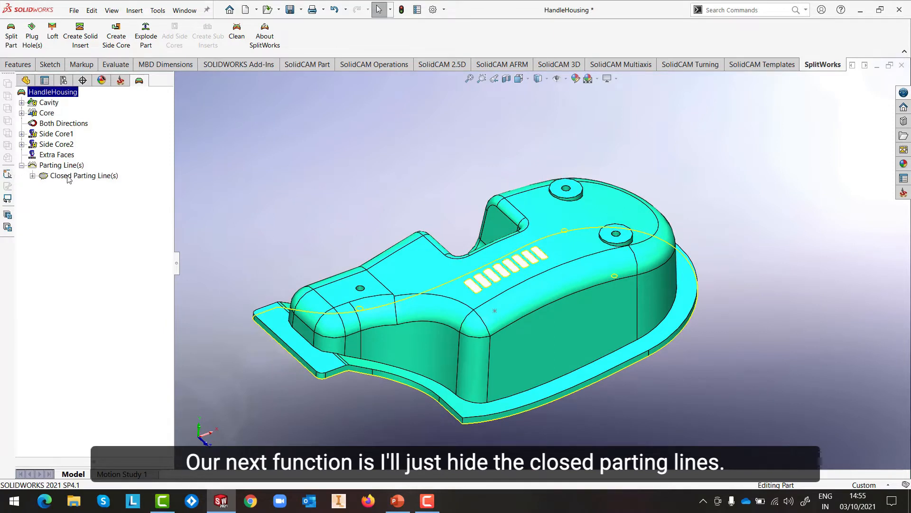
left_click(68, 176)
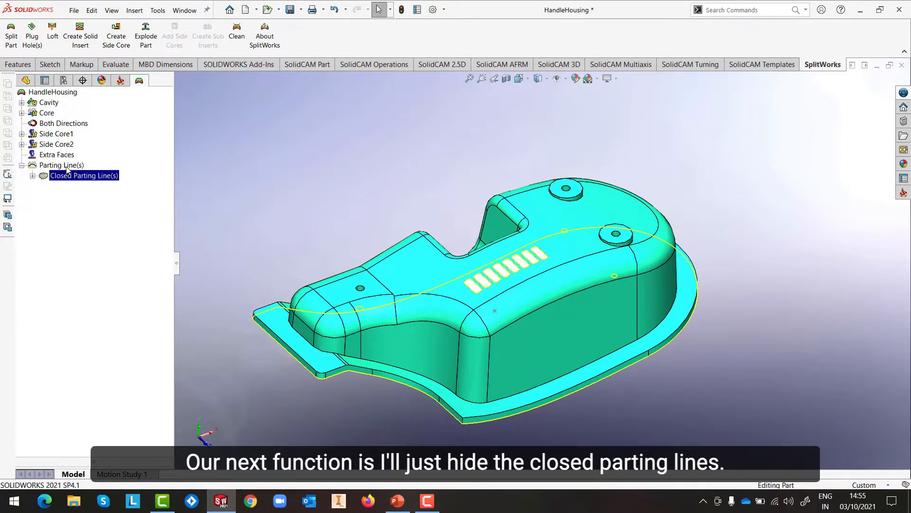
right_click(67, 170)
left_click(96, 189)
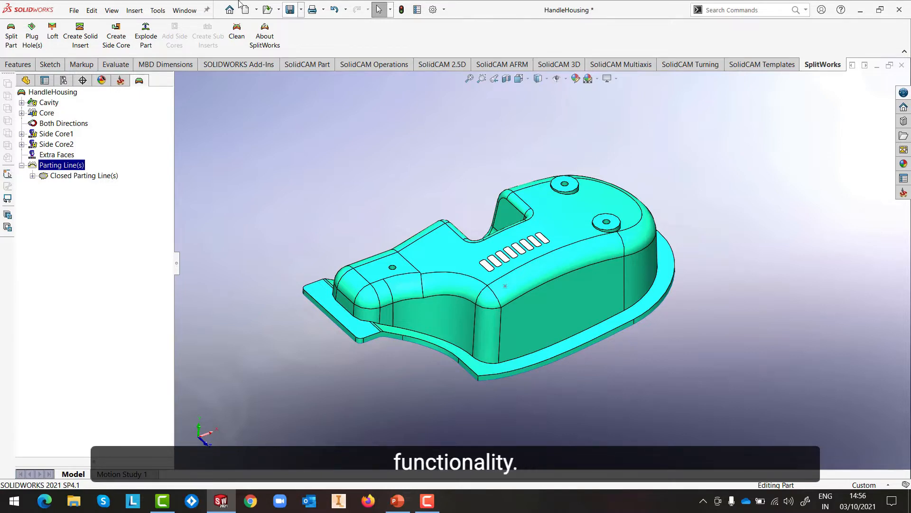
Start a Radiate surface with Plane2 as the radiate direction reference.
left_click(135, 11)
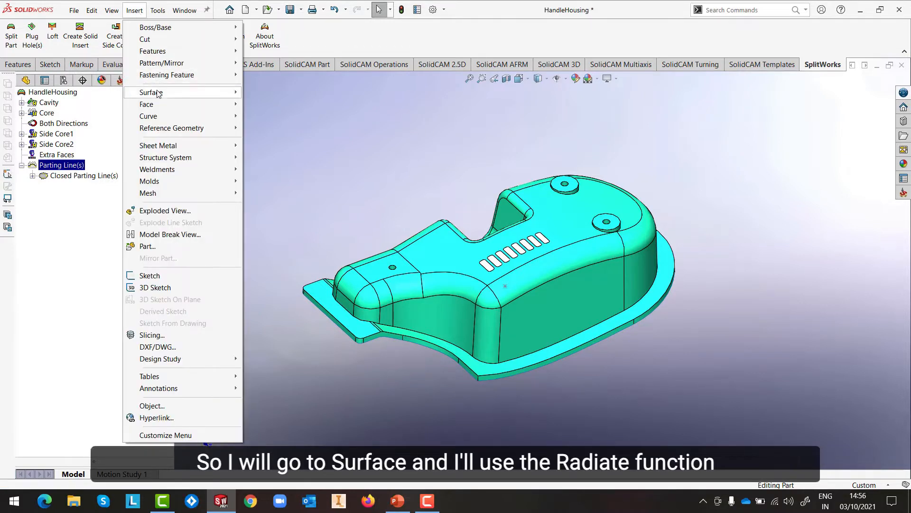
mouse_move(151, 93)
left_click(264, 218)
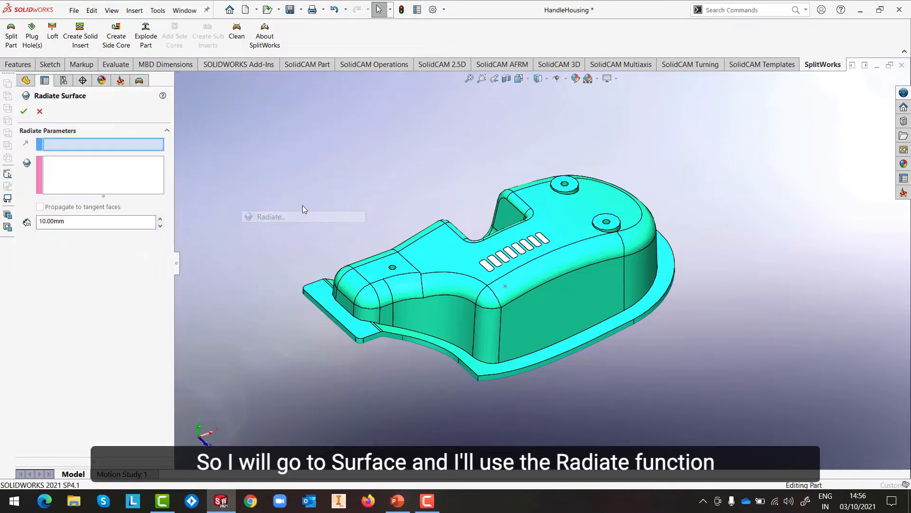
left_click(178, 80)
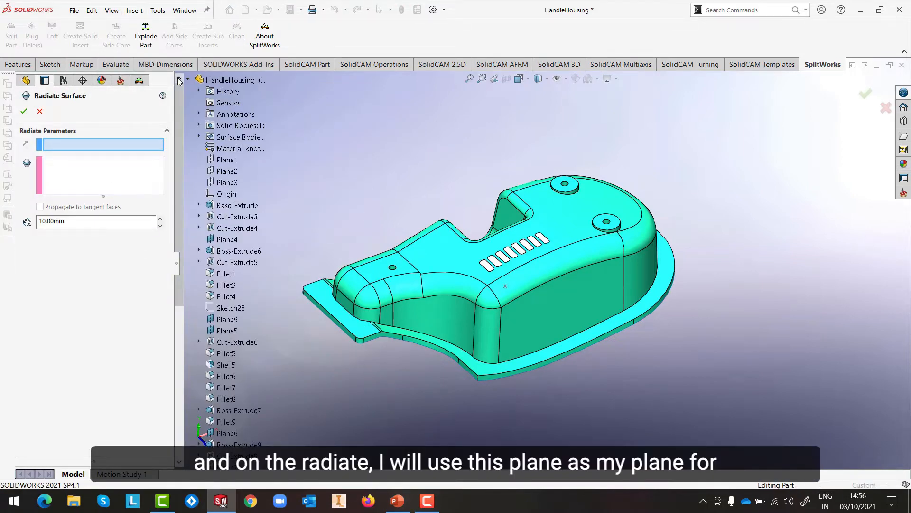
left_click(220, 176)
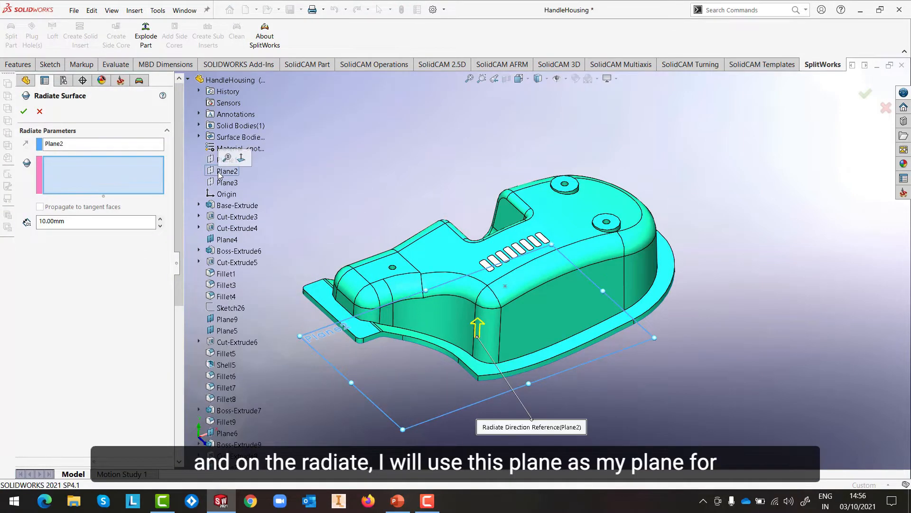
middle_click_drag(394, 195, 413, 148)
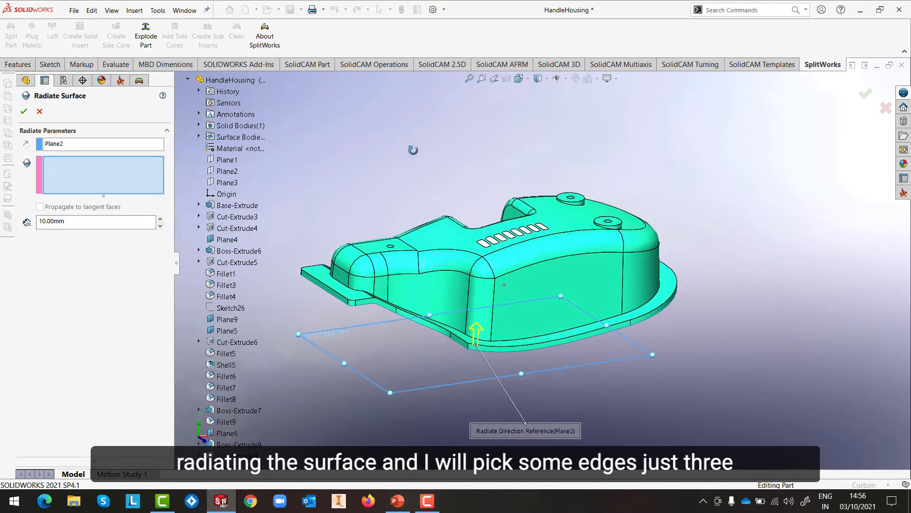
Radiate the three outer lower flange edges around the rounded end and both long sides by 75 mm.
left_click(552, 348)
left_click(640, 321)
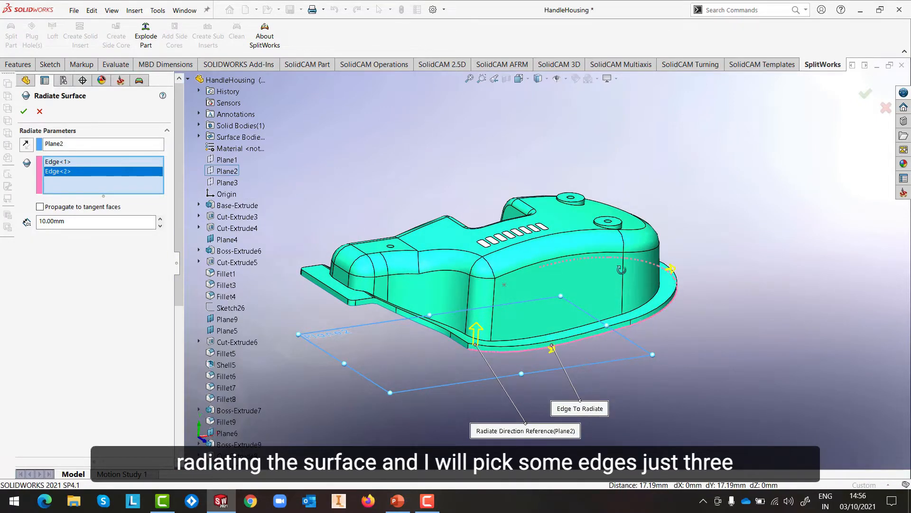
middle_click_drag(632, 326, 764, 329)
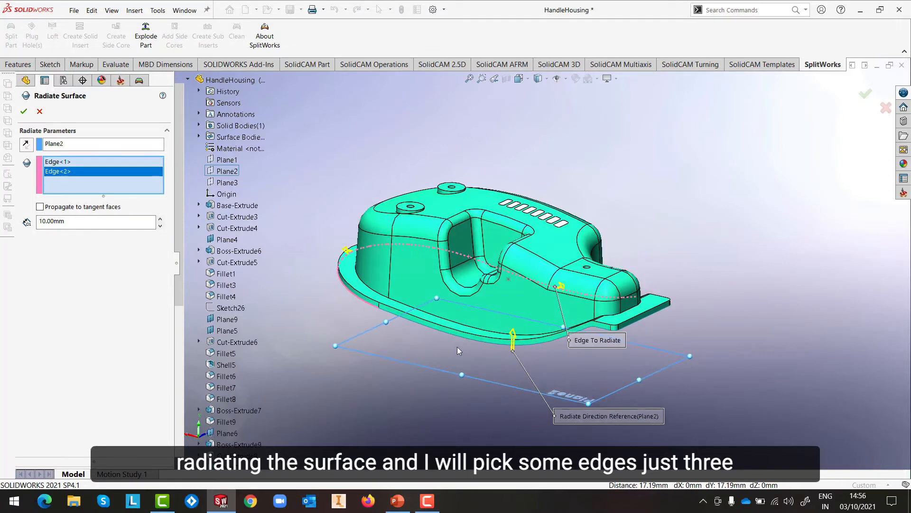
left_click(431, 326)
middle_click_drag(431, 329, 647, 333)
scroll(647, 334, "up", 1)
double_click(79, 227)
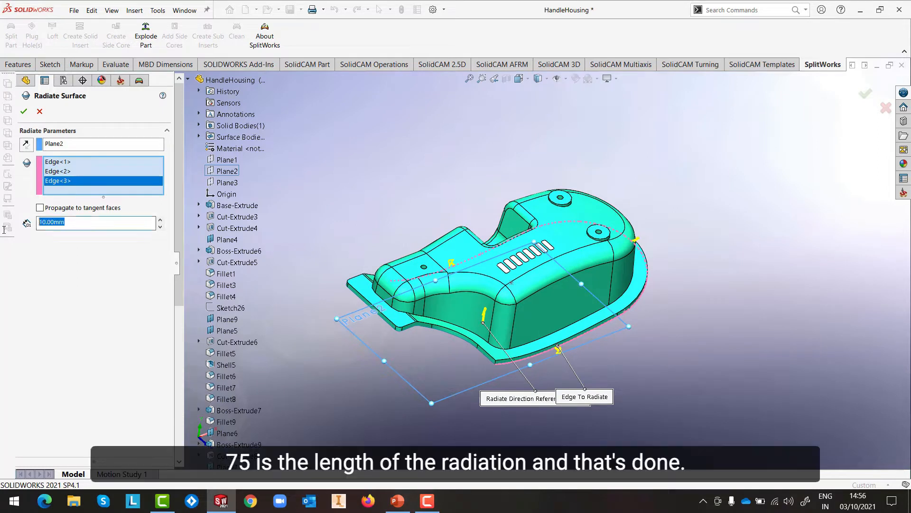
type("75")
left_click(23, 112)
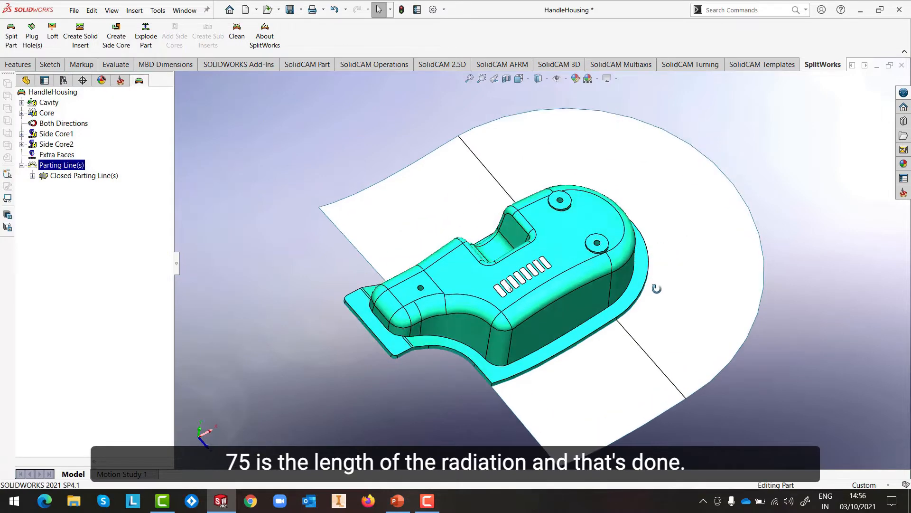
Knit the radiated parting surface together with the plugged cavity surface of the housing.
middle_click_drag(656, 288, 656, 237)
scroll(651, 270, "up", 1)
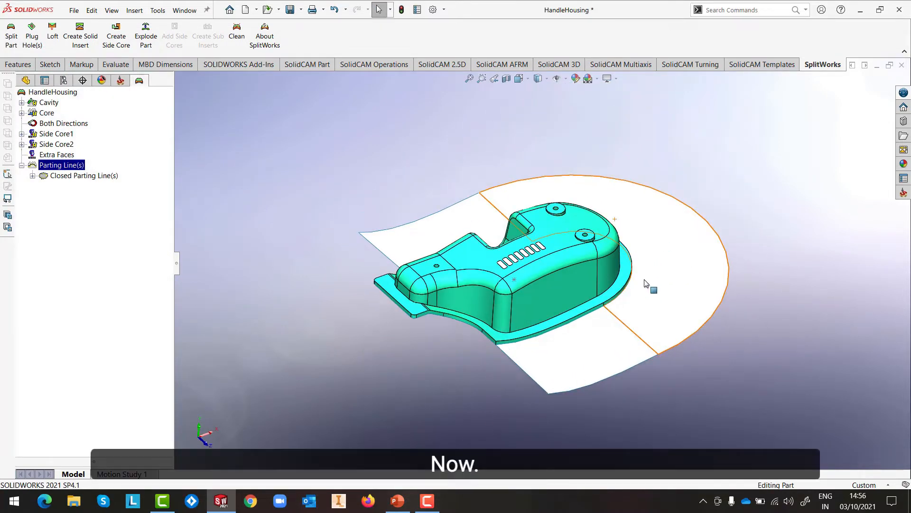
scroll(646, 284, "down", 1)
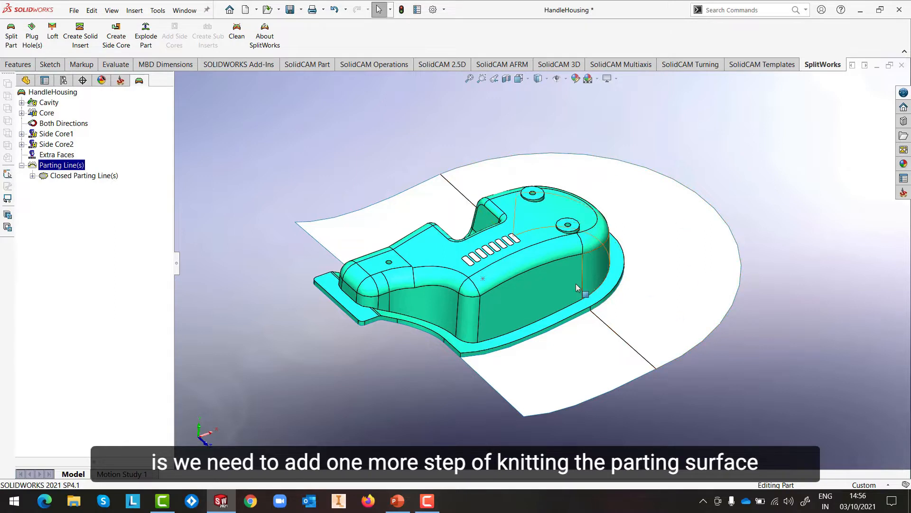
left_click(134, 11)
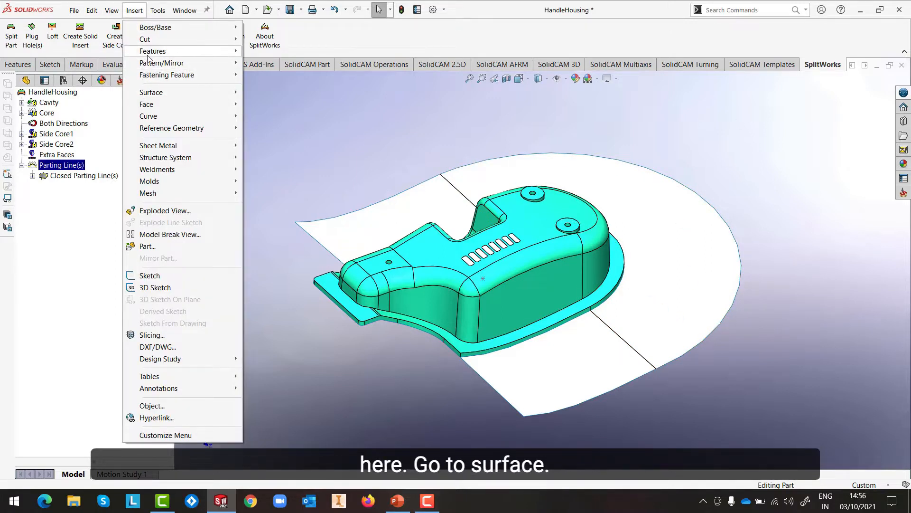
mouse_move(149, 56)
mouse_move(149, 100)
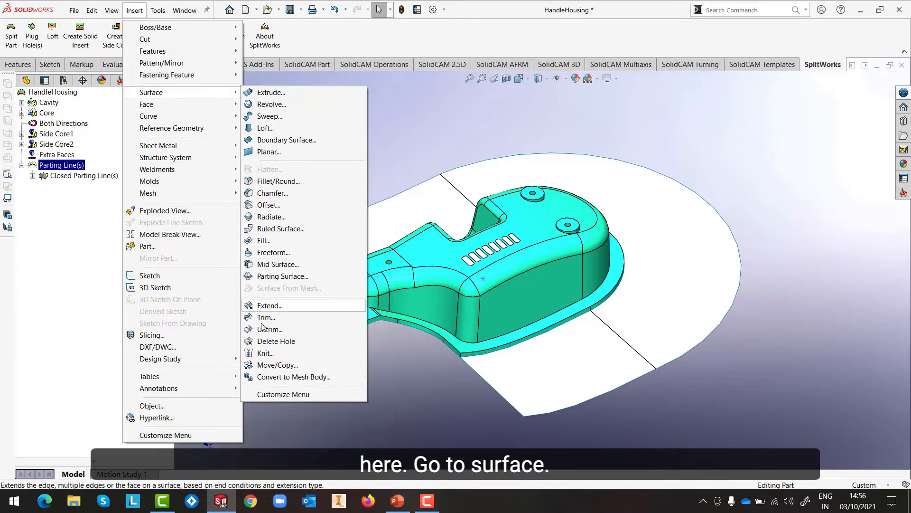
left_click(263, 353)
left_click(554, 376)
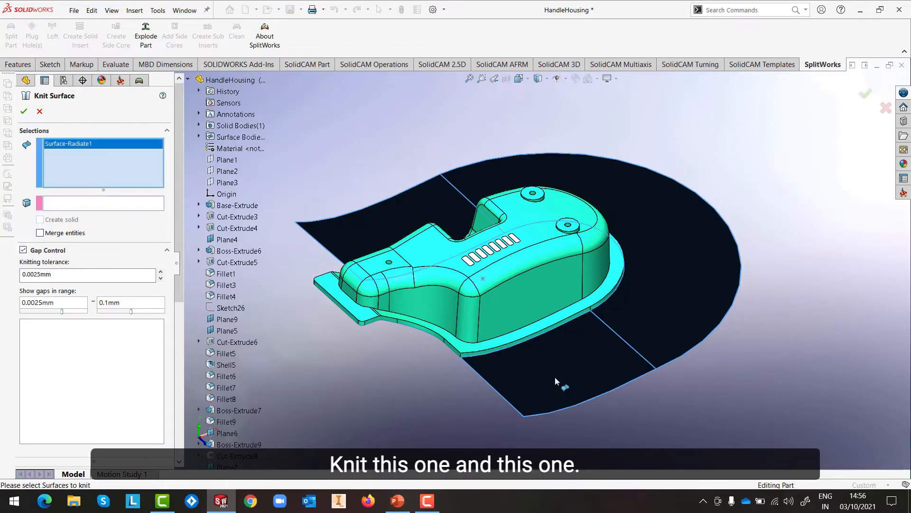
left_click(548, 297)
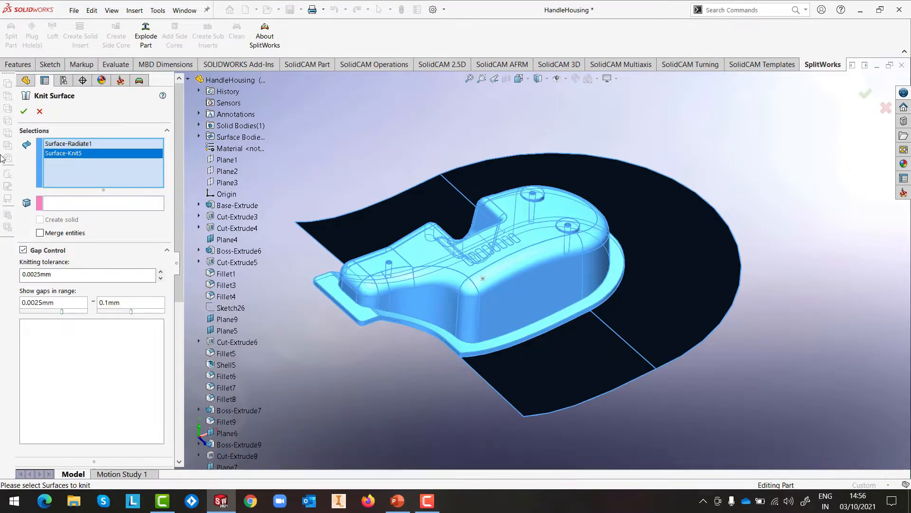
left_click(23, 111)
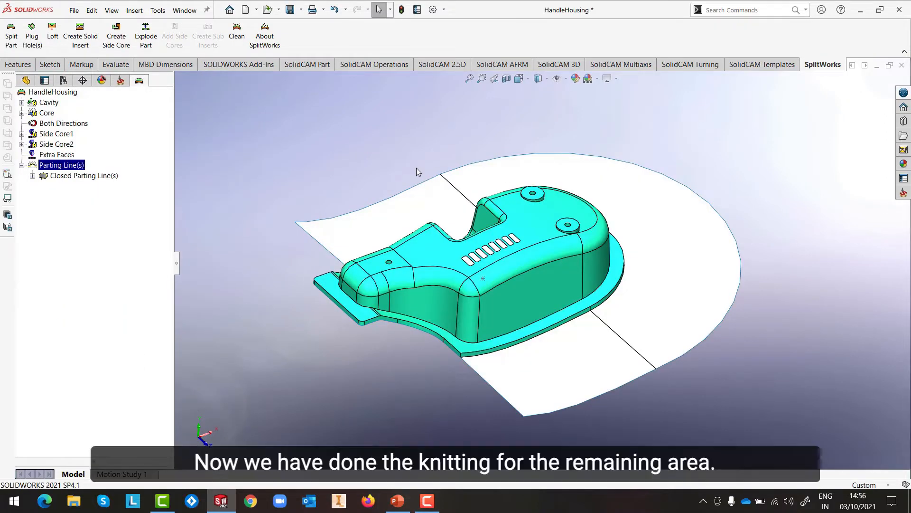
Start a SplitWorks Loft on the knitted surface between the lower flange corner at the handle end and the near corner of the radiated surface.
scroll(519, 309, "up", 1)
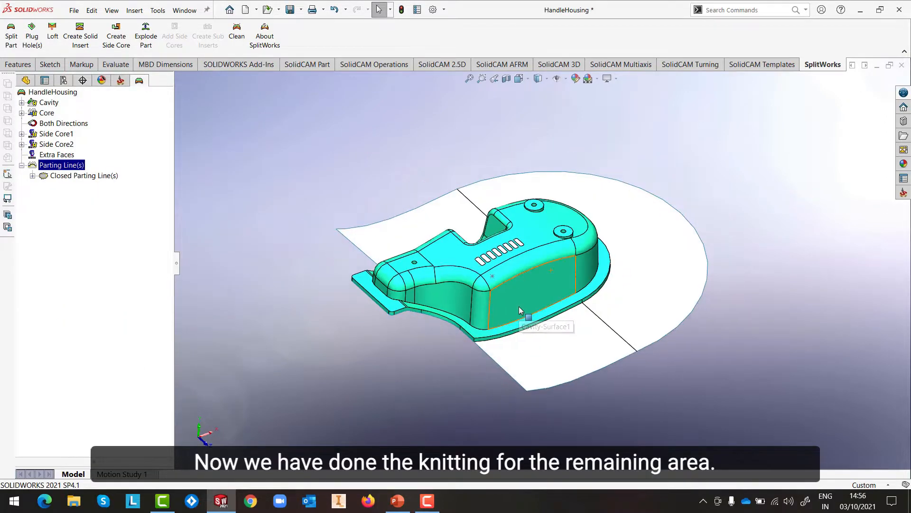
scroll(519, 309, "down", 2)
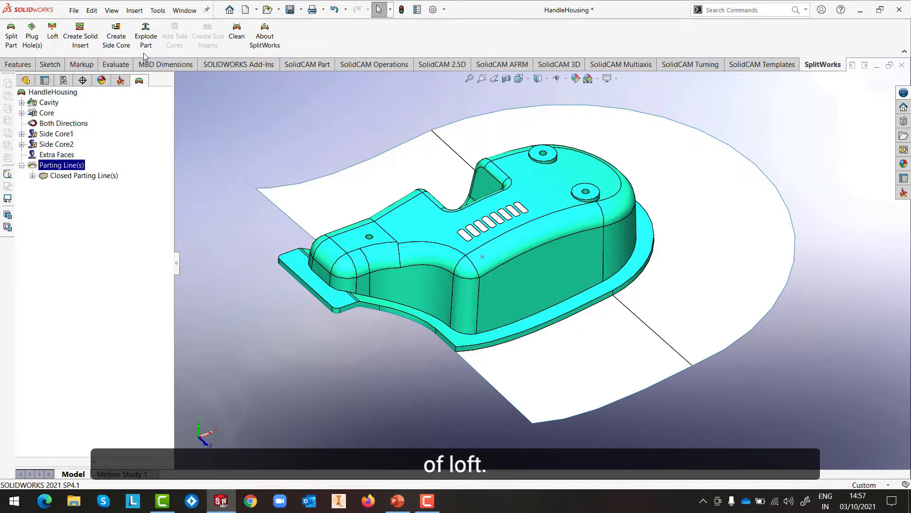
left_click(53, 37)
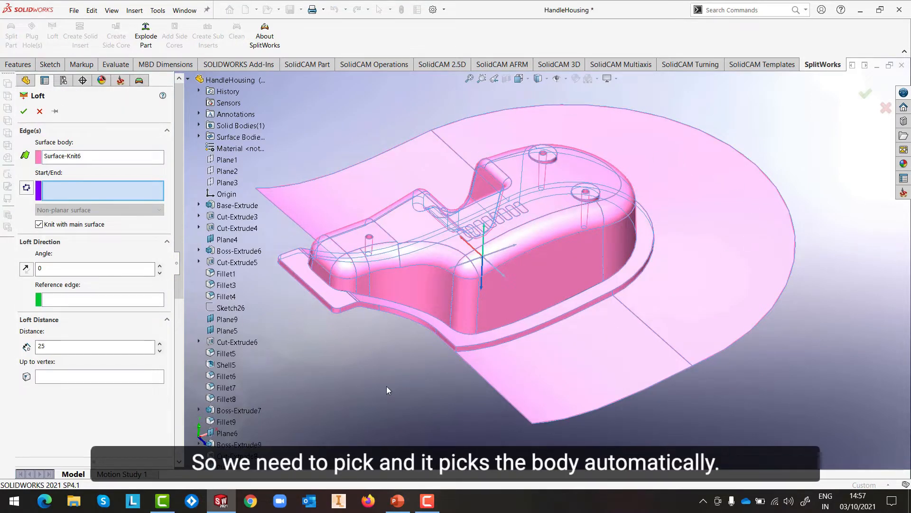
scroll(353, 306, "down", 3)
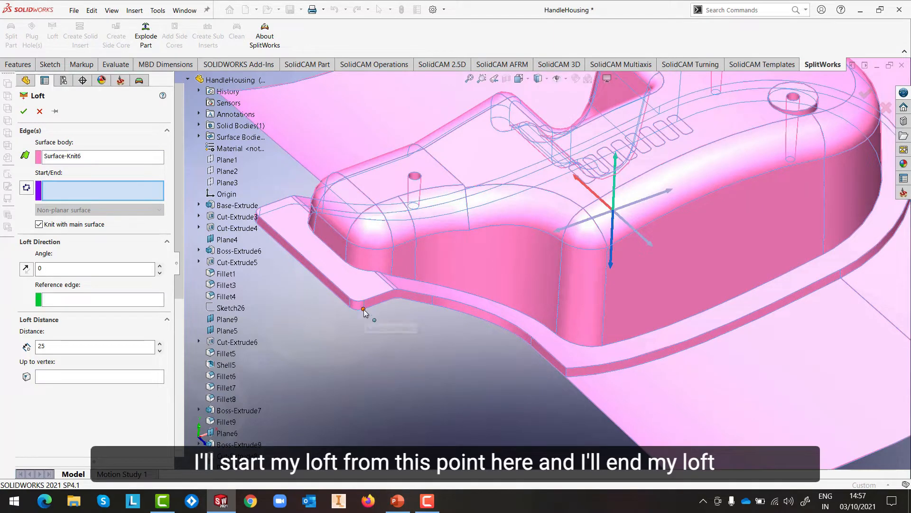
left_click(364, 308)
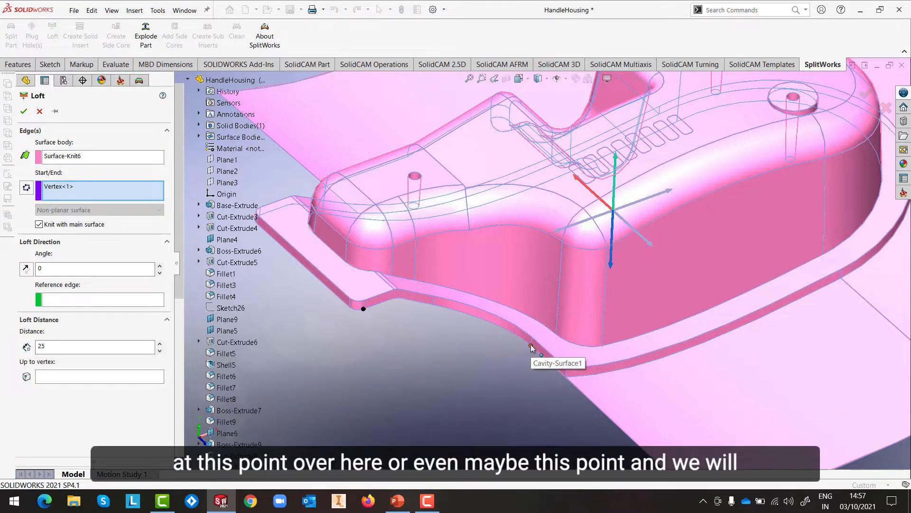
left_click(566, 377)
scroll(513, 315, "up", 3)
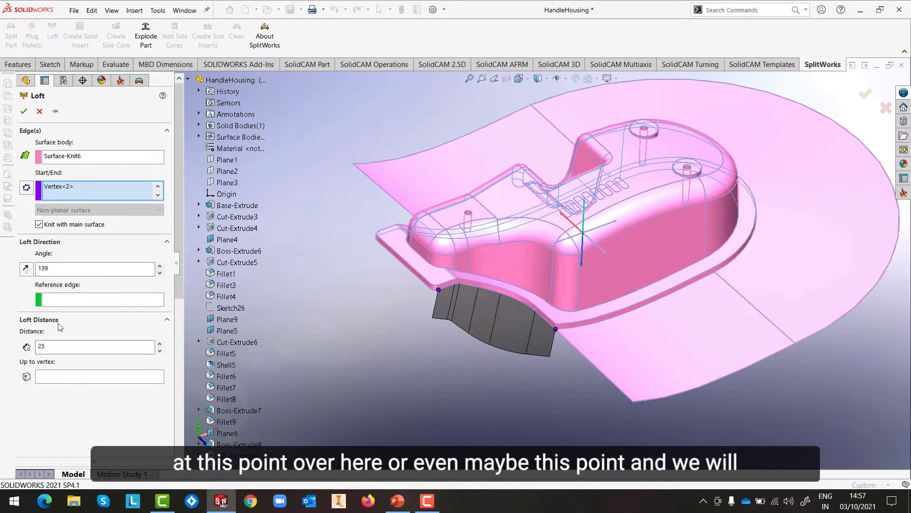
Complete the loft using the radiated surface's adjoining side edge as reference edge and its outer corner as the up-to vertex.
left_click(79, 305)
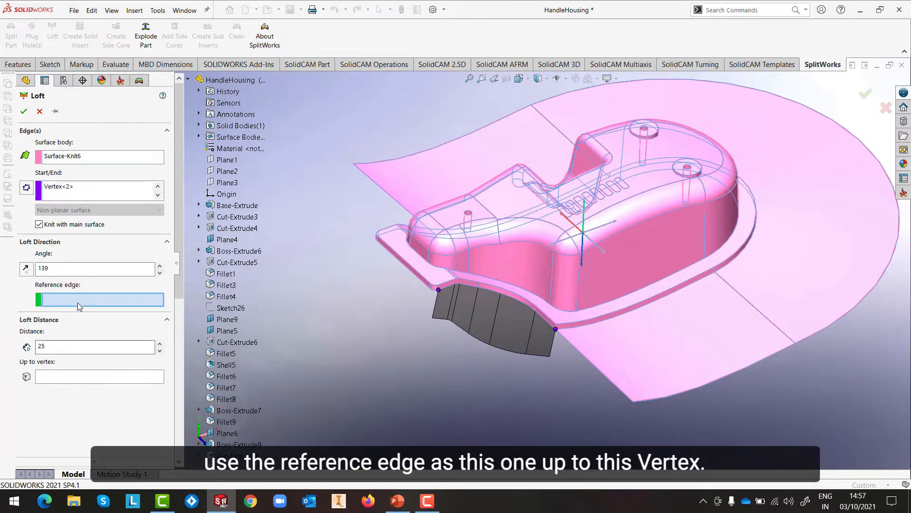
left_click(600, 373)
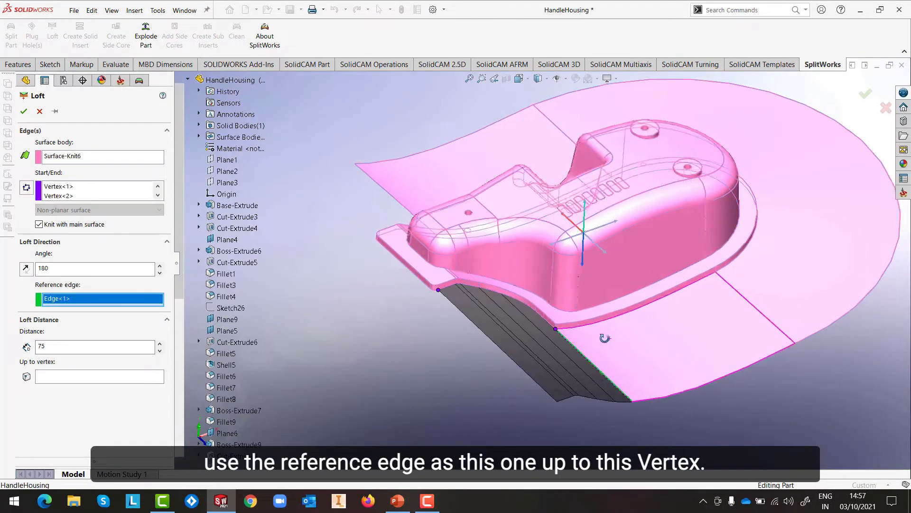
left_click(87, 377)
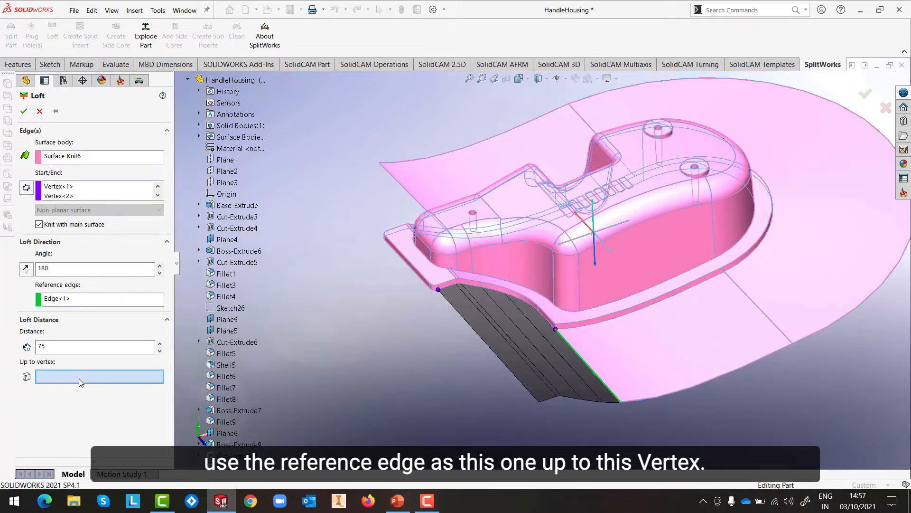
left_click(620, 403)
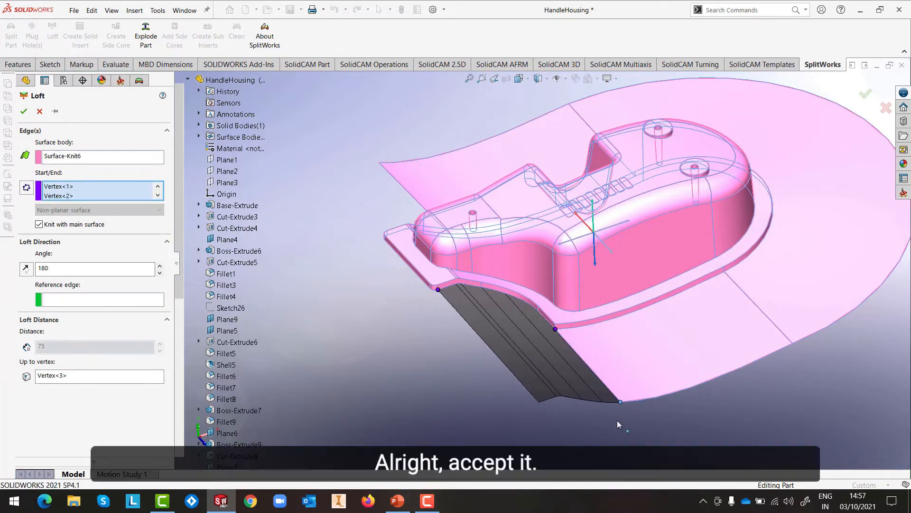
left_click(24, 112)
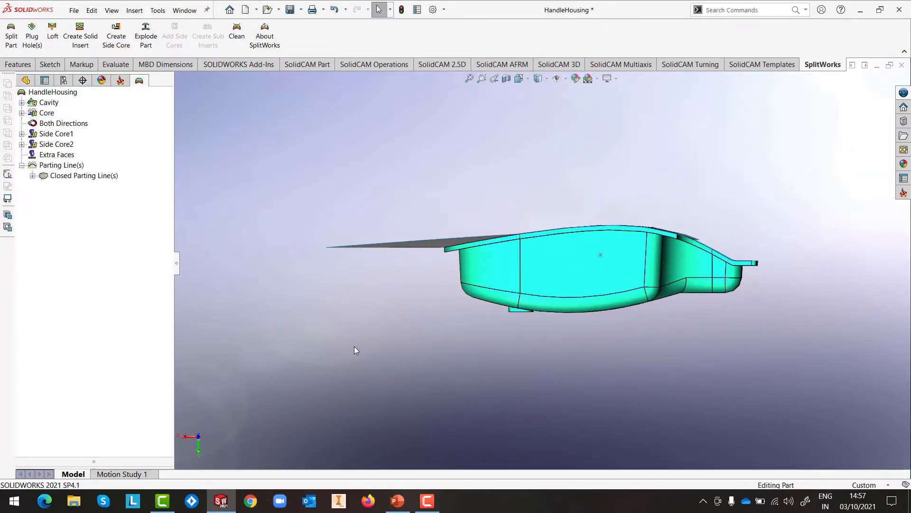
Examine the new loft's joint with the radiated surface at the flange corner and the open area on the opposite side.
middle_click_drag(356, 350, 278, 221)
scroll(503, 323, "up", 3)
scroll(523, 352, "down", 13)
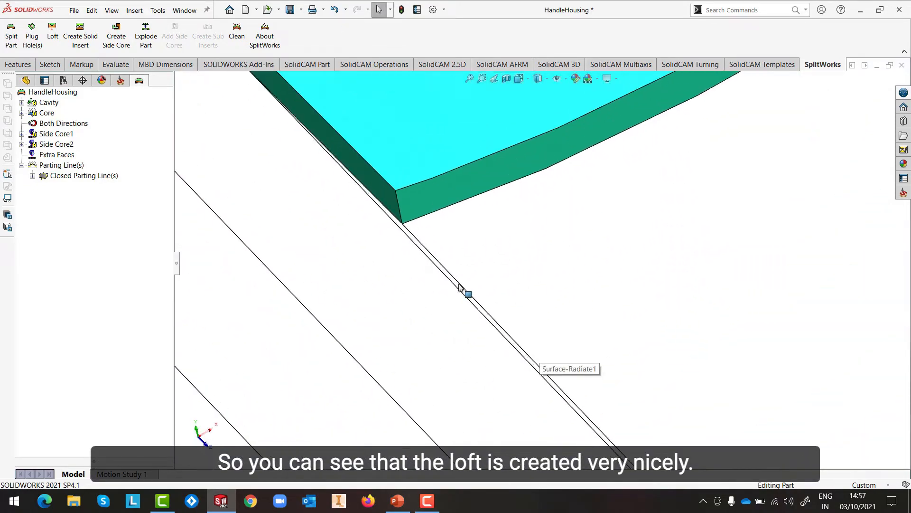
scroll(463, 290, "up", 10)
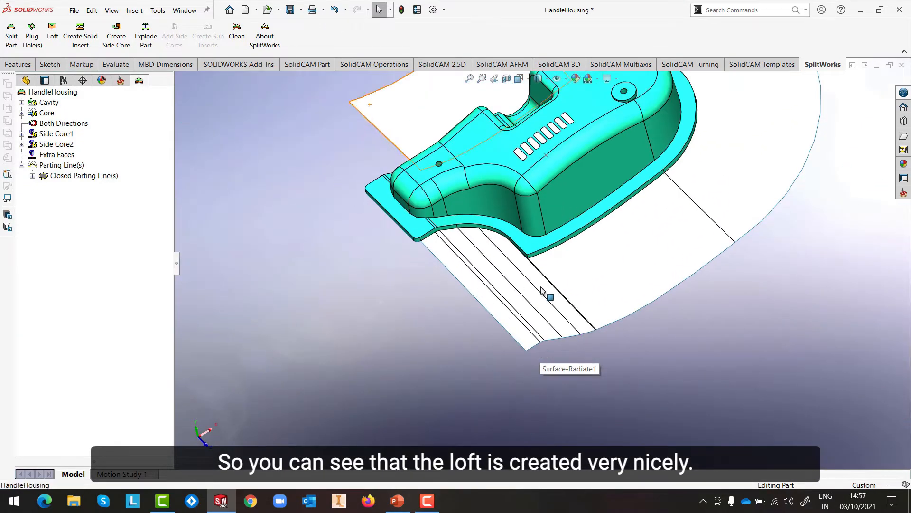
middle_click_drag(541, 289, 589, 214)
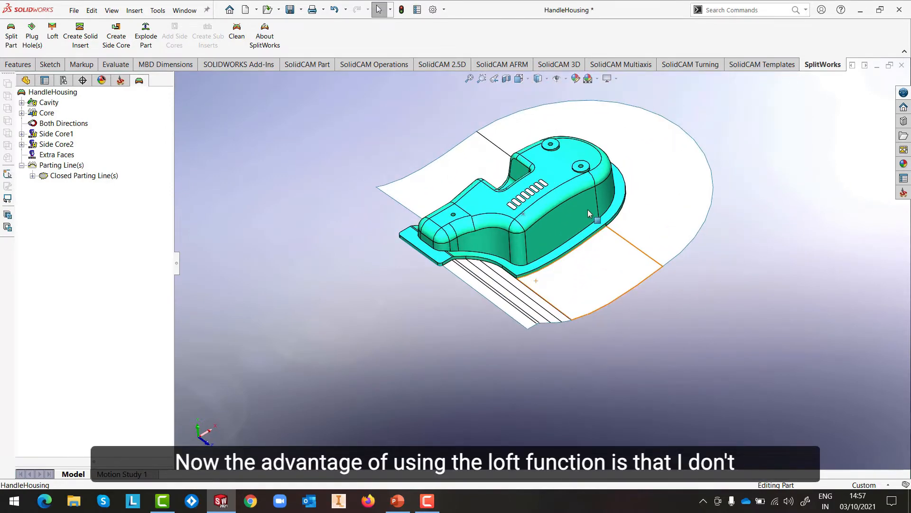
scroll(589, 213, "down", 4)
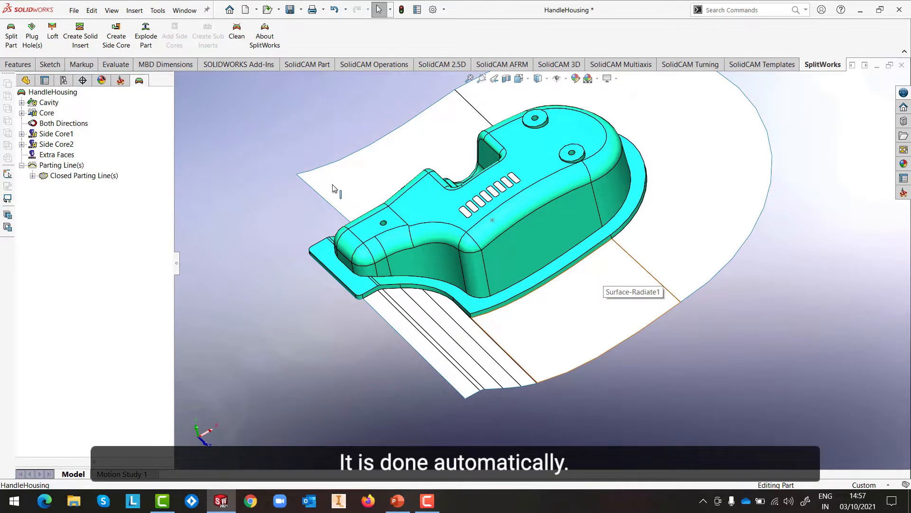
middle_click_drag(377, 281, 459, 310)
scroll(459, 310, "up", 2)
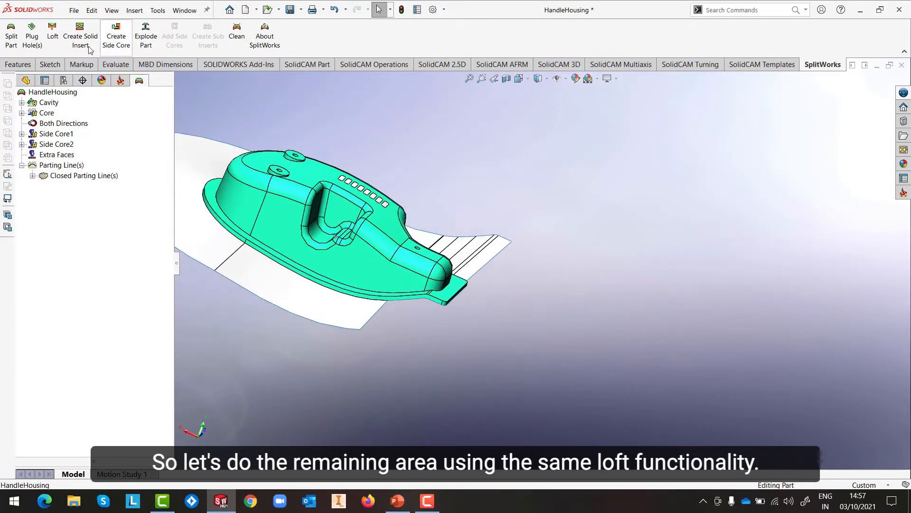
Loft the opposite side between the handle-end flange corner and the radiated surface's near corner, following its side edge up to the outer vertex.
left_click(57, 41)
scroll(407, 305, "down", 5)
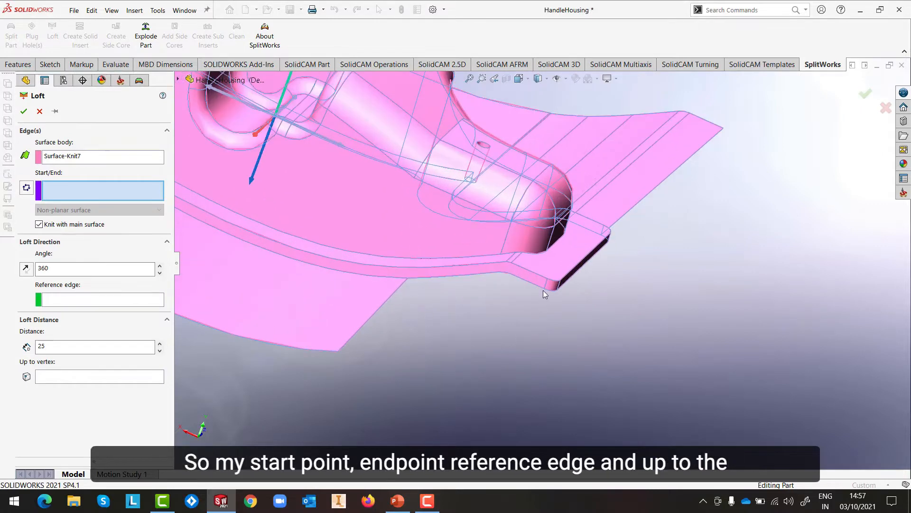
left_click(544, 289)
left_click(407, 279)
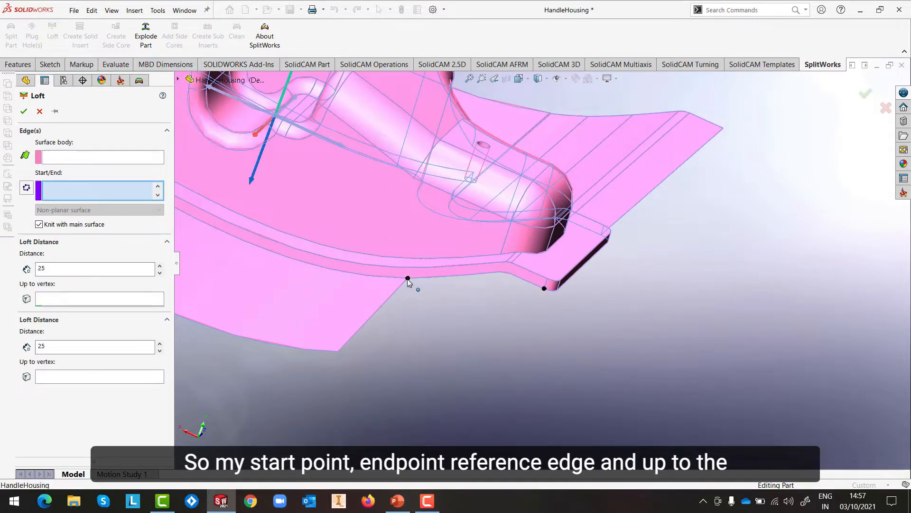
left_click(60, 300)
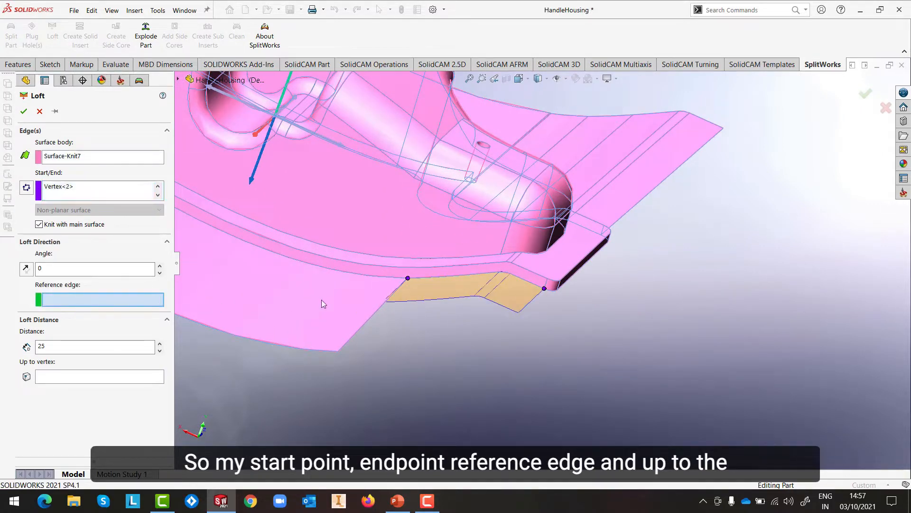
left_click(370, 317)
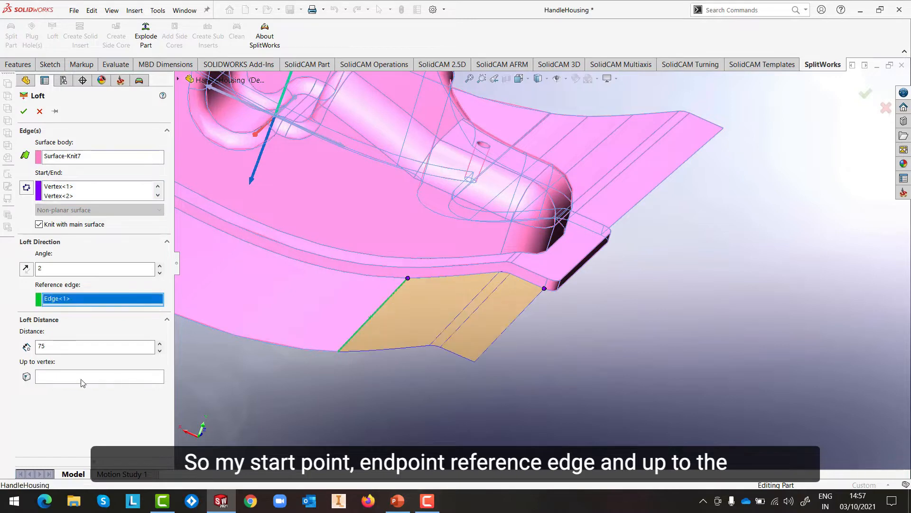
left_click(338, 352)
left_click(24, 111)
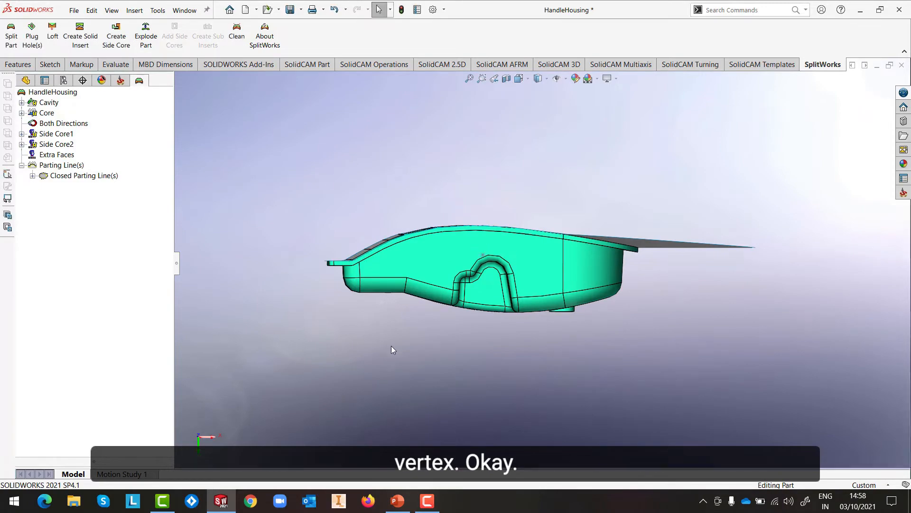
Loft the open handle end between the outer corners of the two side lofts with a distance of 75.
middle_click_drag(393, 350, 423, 71)
scroll(469, 287, "up", 3)
scroll(456, 327, "down", 3)
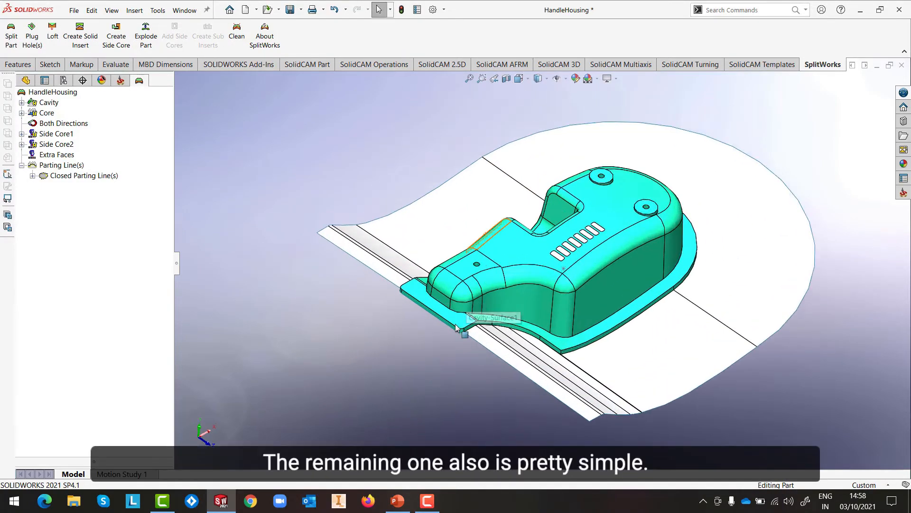
mouse_move(456, 327)
middle_mouse_down()
mouse_move(467, 303)
mouse_move(462, 319)
middle_mouse_up()
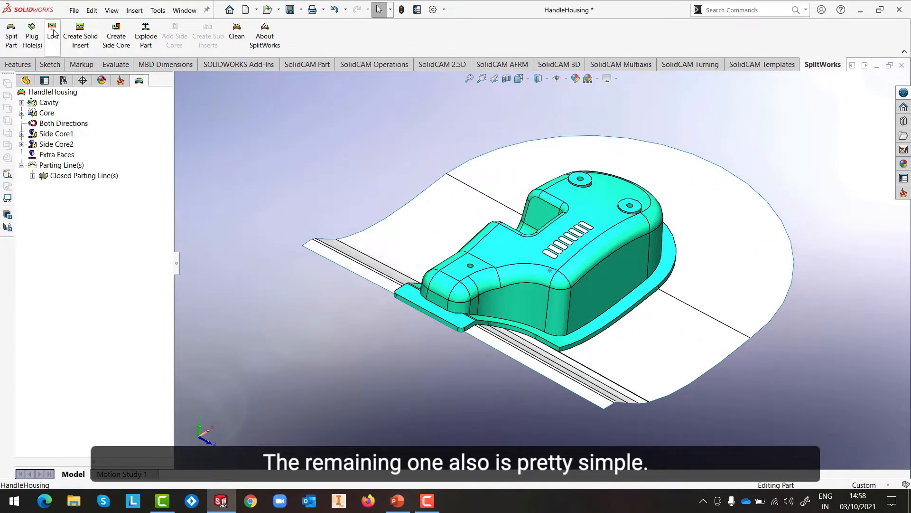
left_click(53, 31)
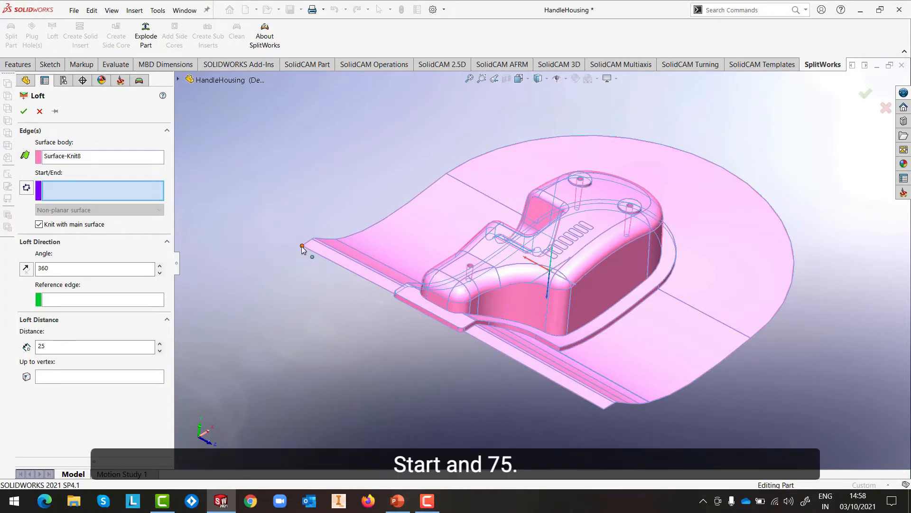
left_click(302, 245)
left_click(604, 410)
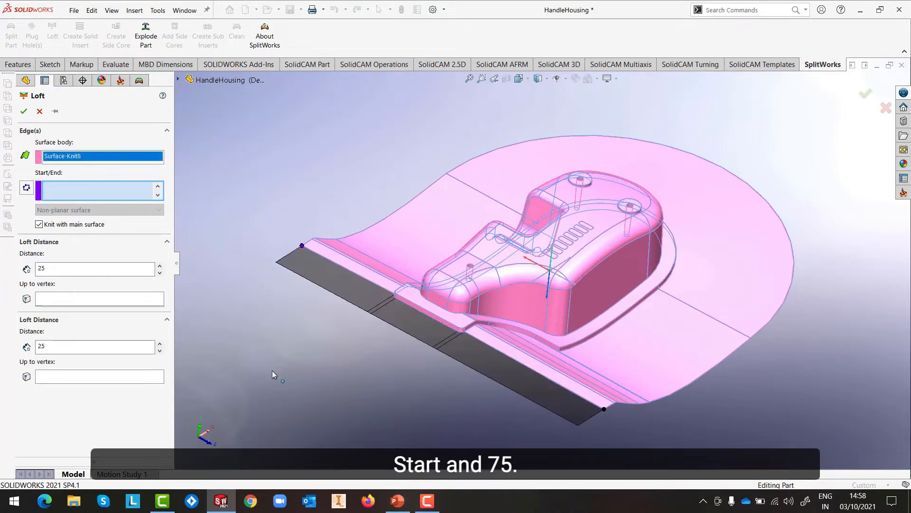
type("75")
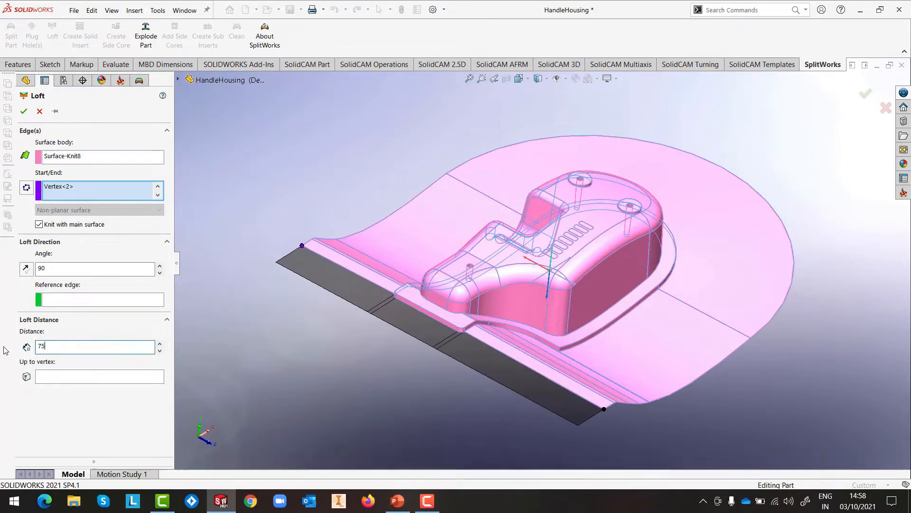
left_click(70, 377)
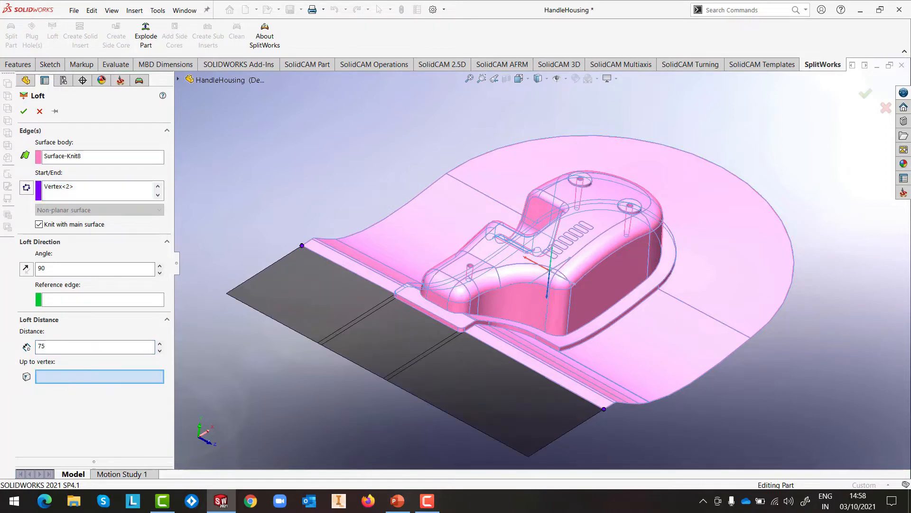
left_click(24, 111)
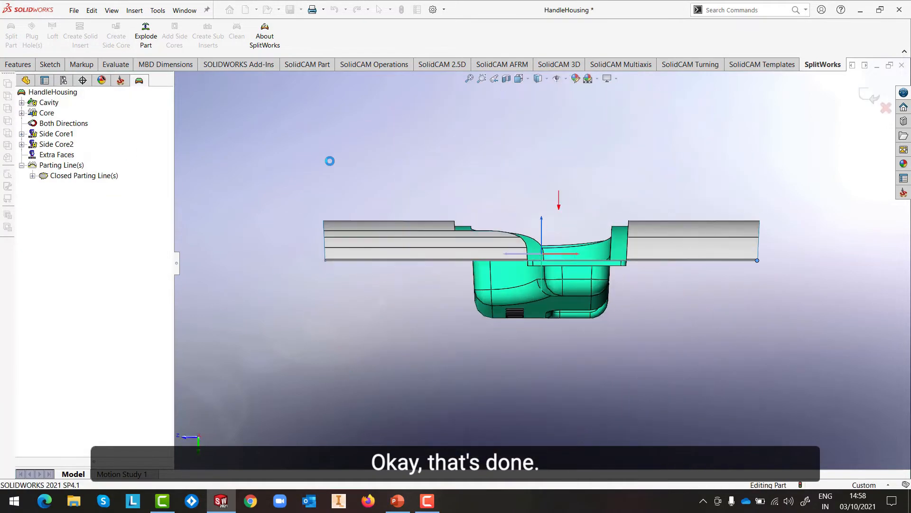
Save the HandleHousing part with its completed parting surface.
mouse_move(691, 345)
middle_mouse_down()
mouse_move(643, 198)
mouse_move(667, 203)
mouse_move(637, 305)
middle_mouse_up()
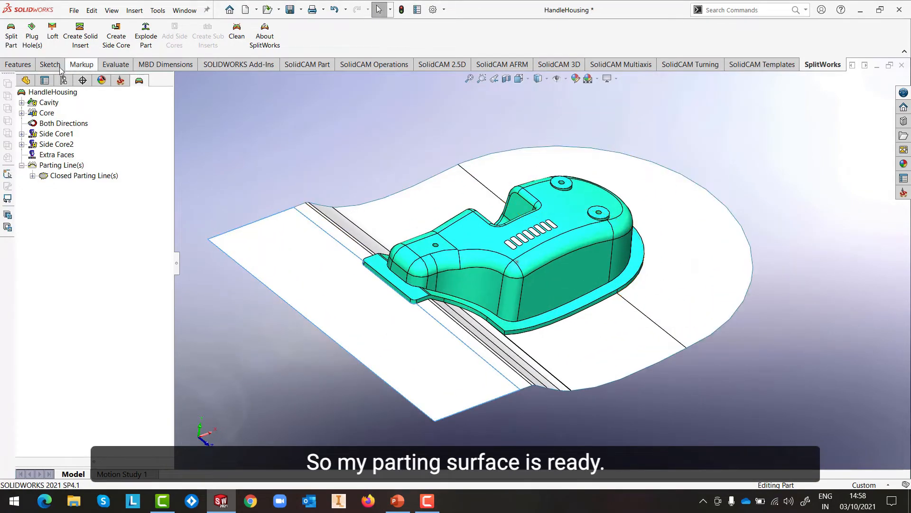
left_click(73, 10)
left_click(89, 123)
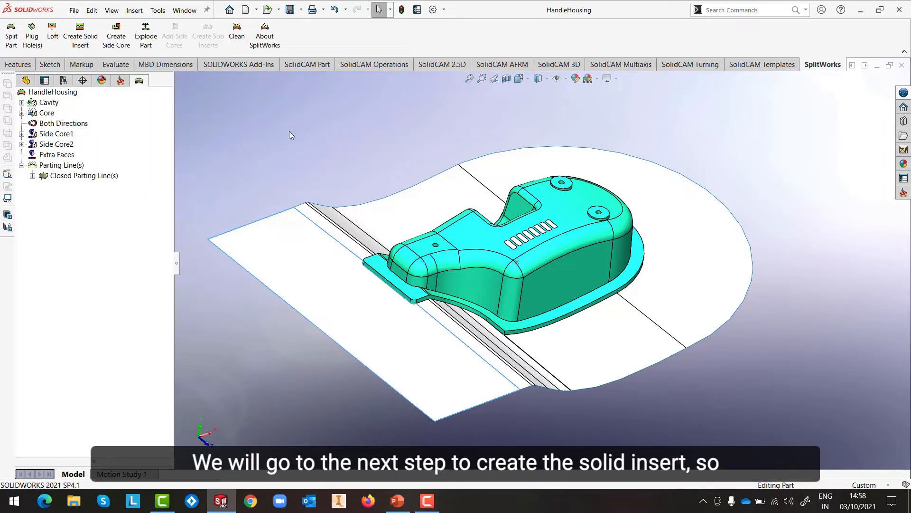
Start a solid insert with a symmetric box blank, using the knitted parting surface as the surface body.
left_click(81, 38)
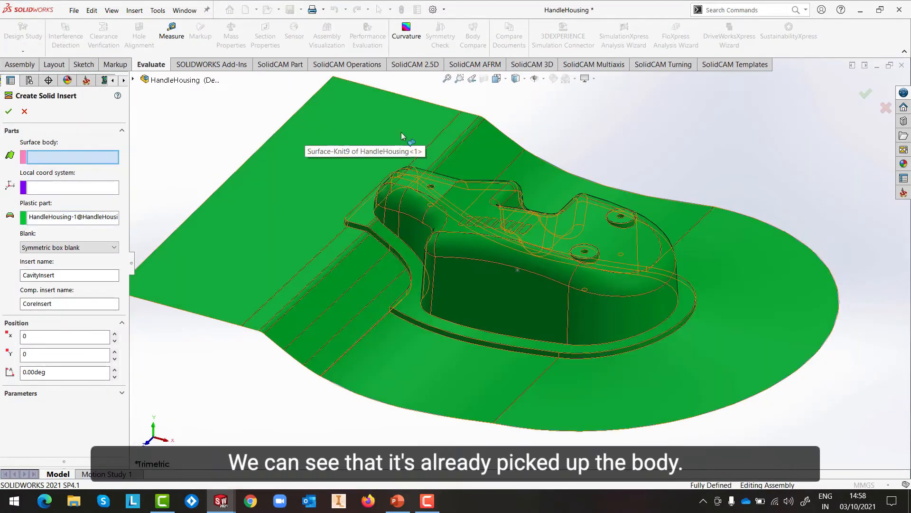
scroll(705, 166, "up", 2)
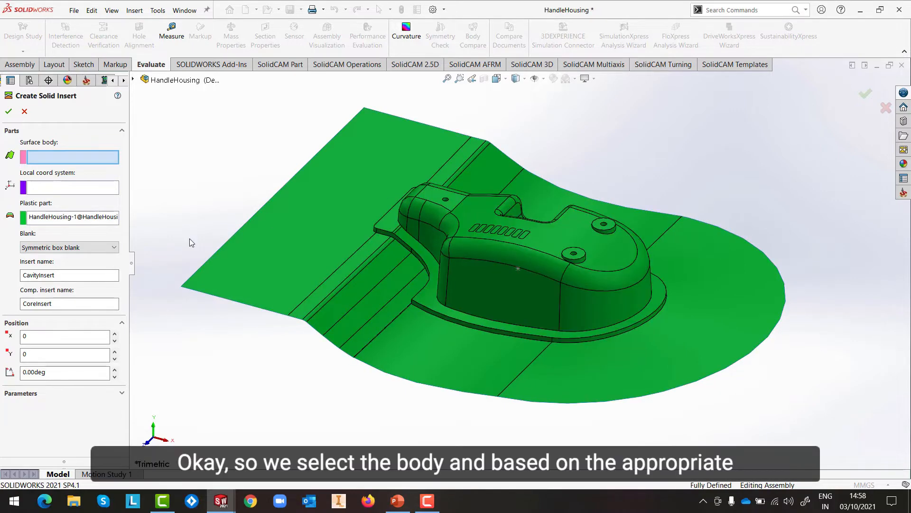
left_click(304, 243)
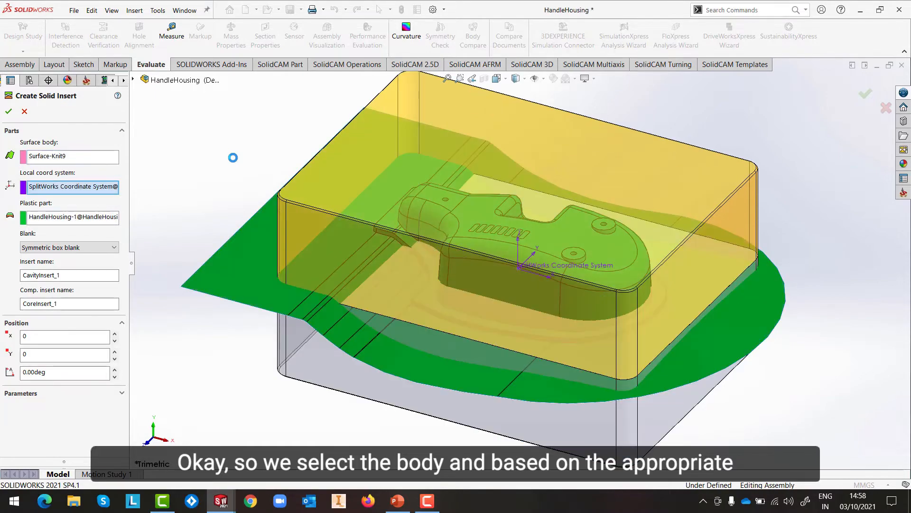
middle_click_drag(724, 223, 732, 261)
scroll(731, 259, "up", 1)
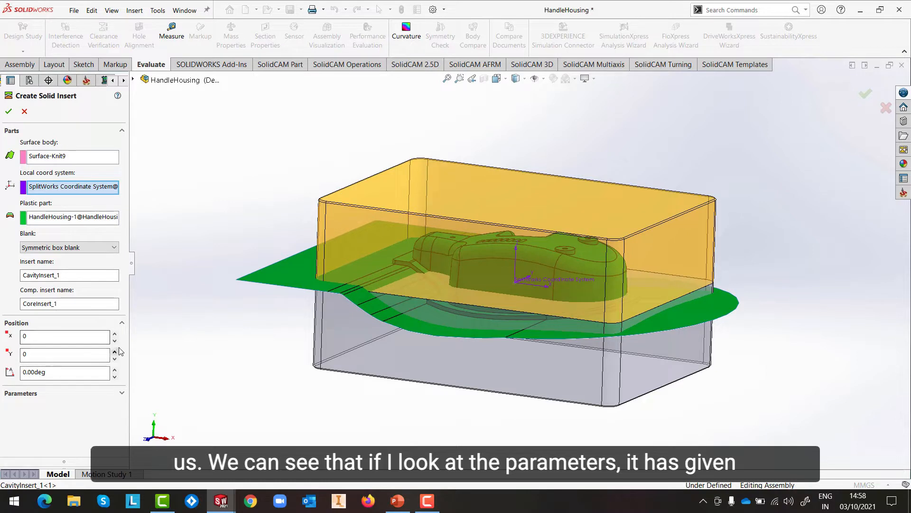
Set the insert block's main parameters A to 250 and B to 175.
left_click(121, 393)
scroll(61, 370, "down", 3)
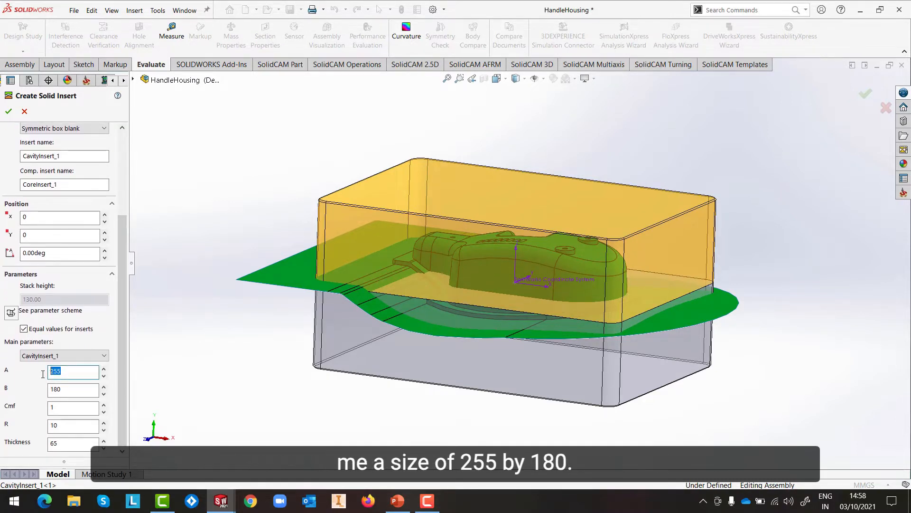
left_click(72, 375)
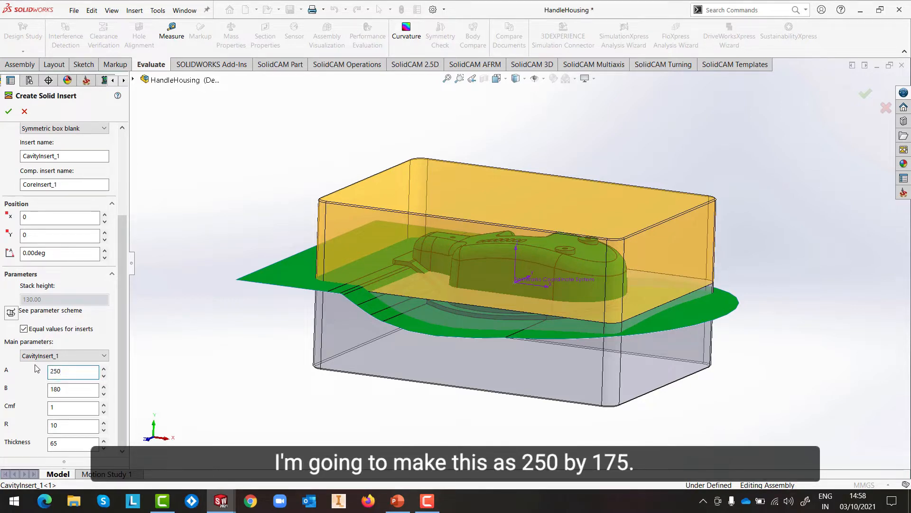
left_click(66, 389)
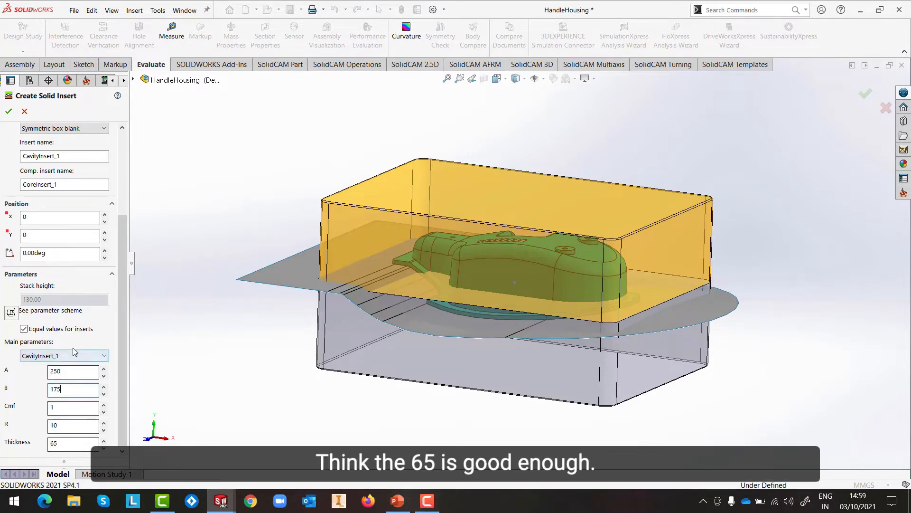
Check the main parameters of CoreInsert_1 and create the cavity and core inserts.
left_click(57, 356)
left_click(45, 367)
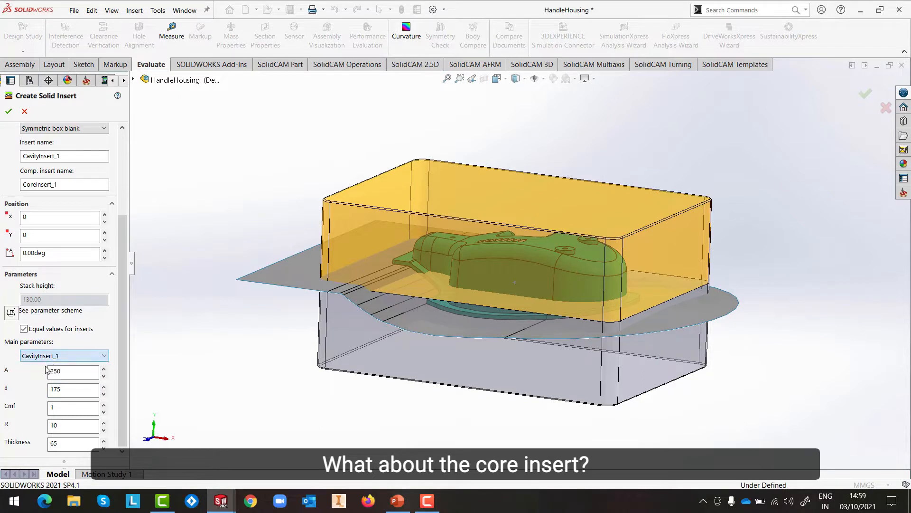
left_click(45, 357)
left_click(41, 373)
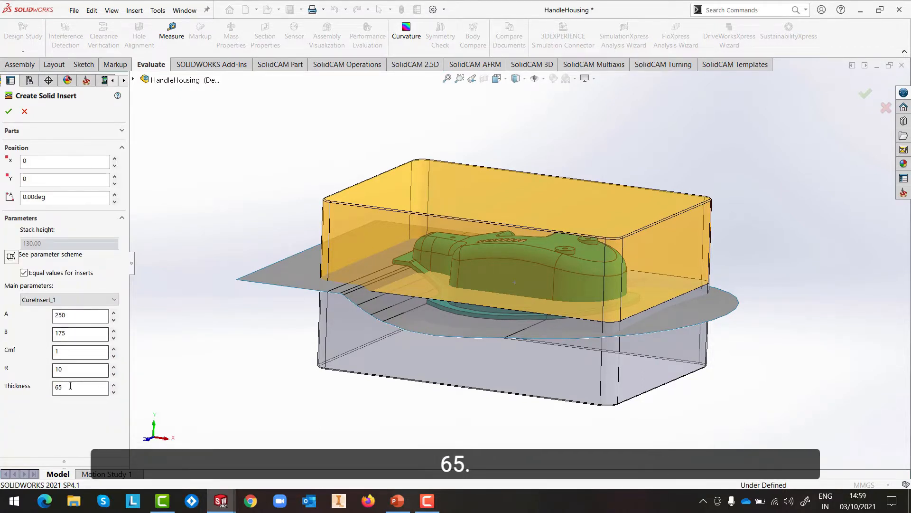
mouse_move(589, 302)
middle_mouse_down()
mouse_move(614, 268)
mouse_move(602, 309)
middle_mouse_up()
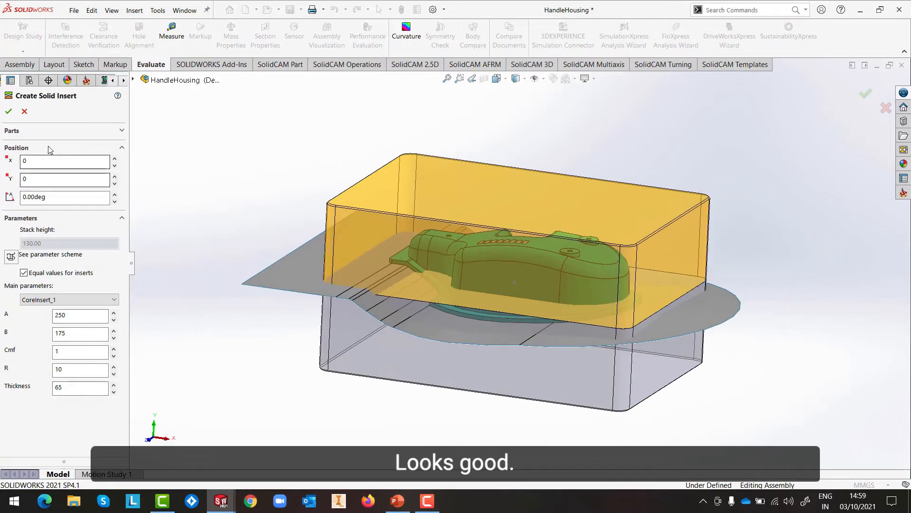
left_click(9, 112)
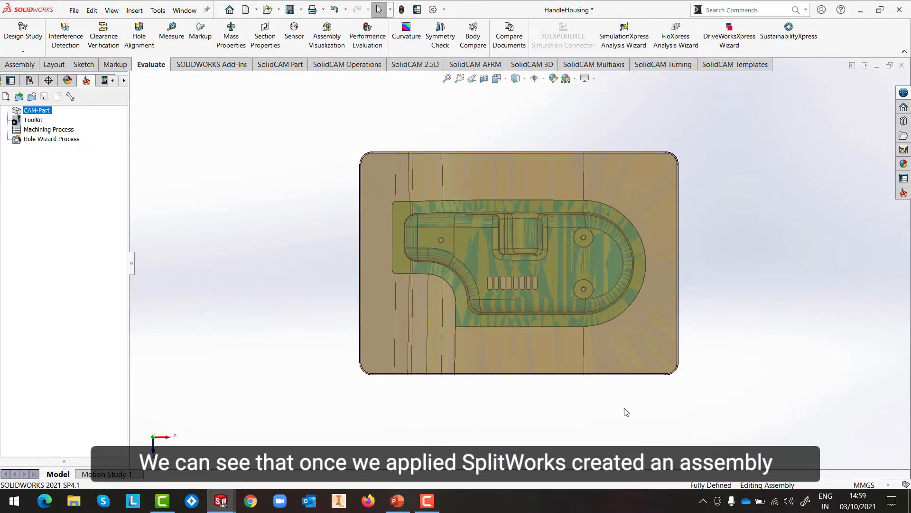
Inspect the new mold assembly and collapse its component tree to the HandleHousing, CavityInsert_1 and CoreInsert_1 entries.
middle_click_drag(627, 412, 619, 300)
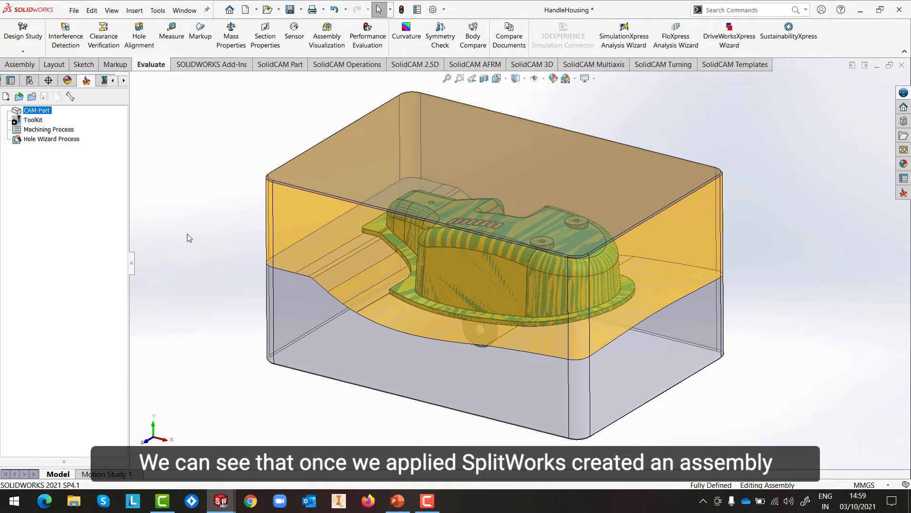
left_click_drag(132, 267, 176, 268)
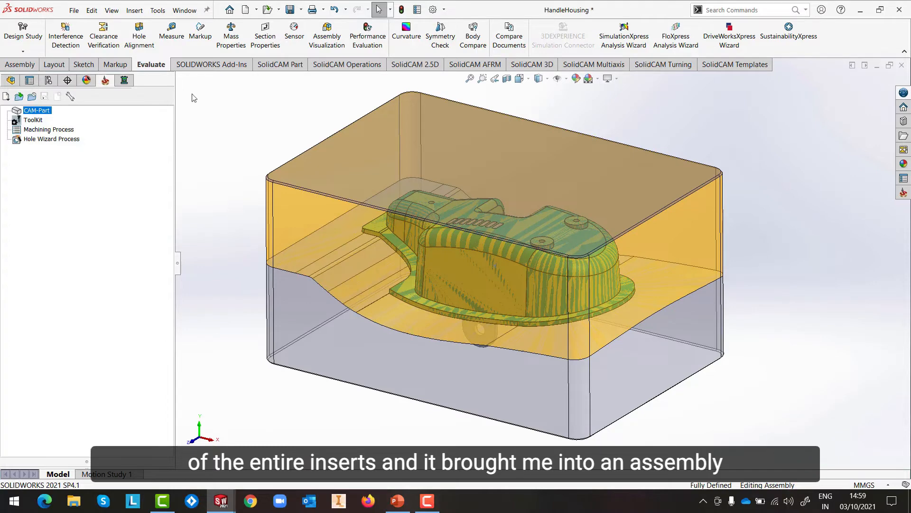
left_click(10, 79)
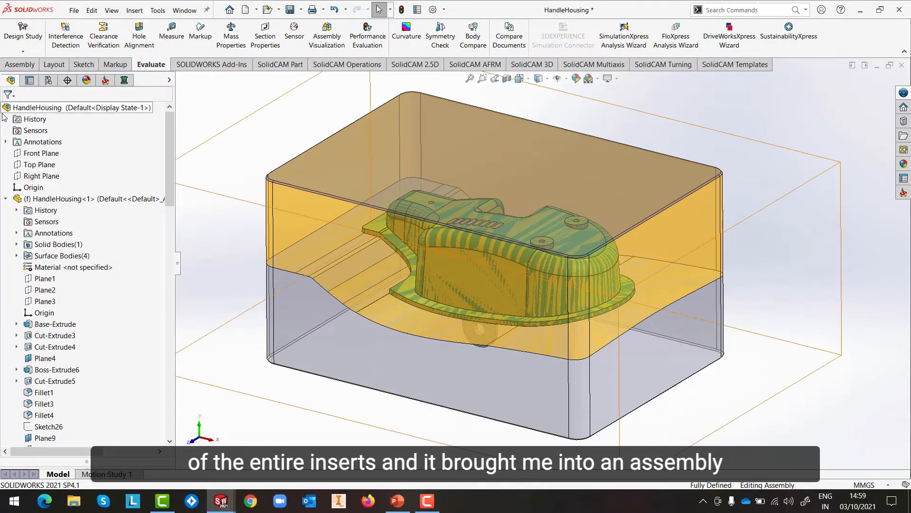
left_click_drag(178, 267, 291, 267)
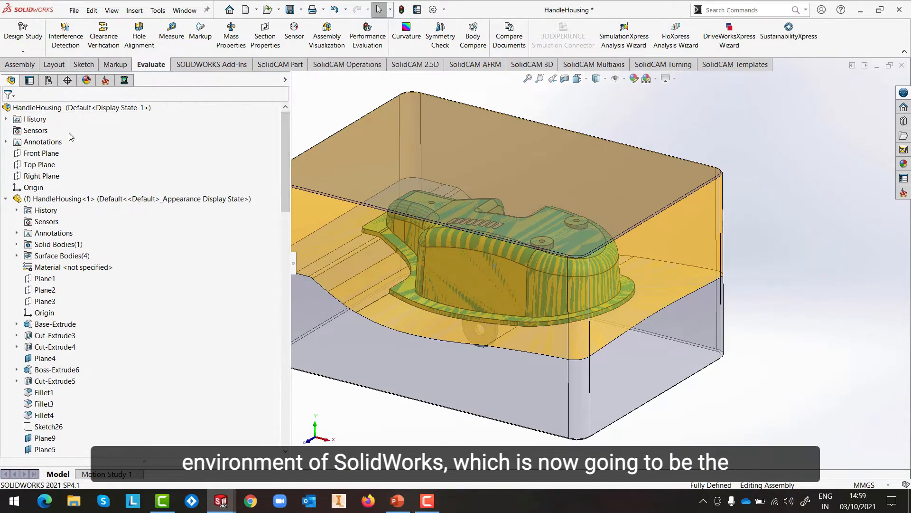
left_click(6, 199)
left_click(6, 211)
left_click(6, 222)
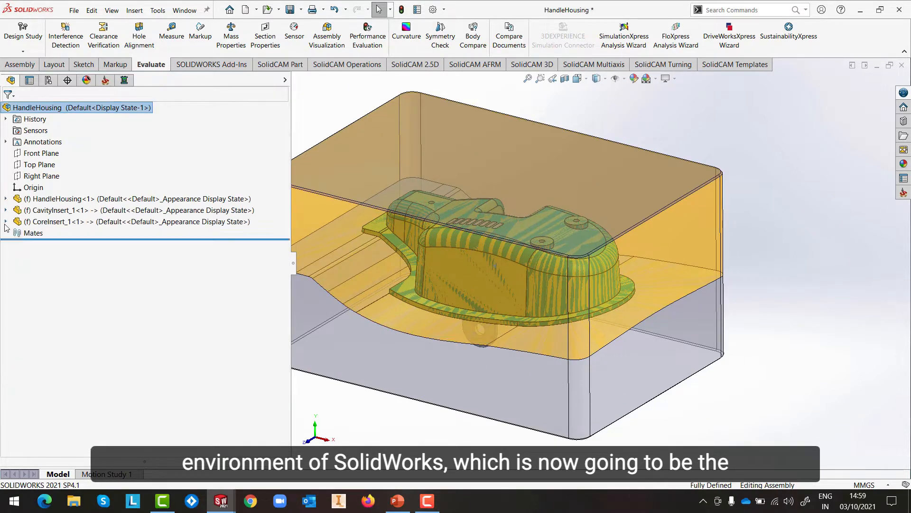
scroll(548, 315, "up", 4)
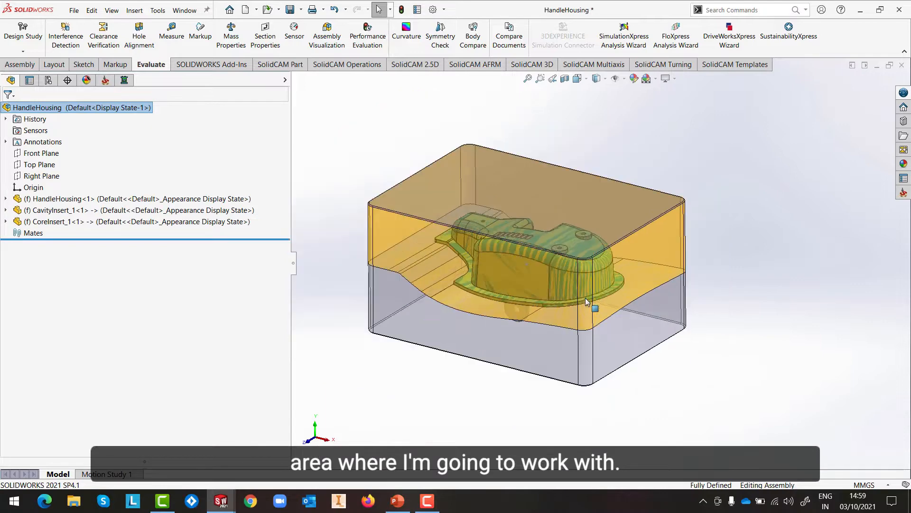
left_click_drag(296, 268, 230, 264)
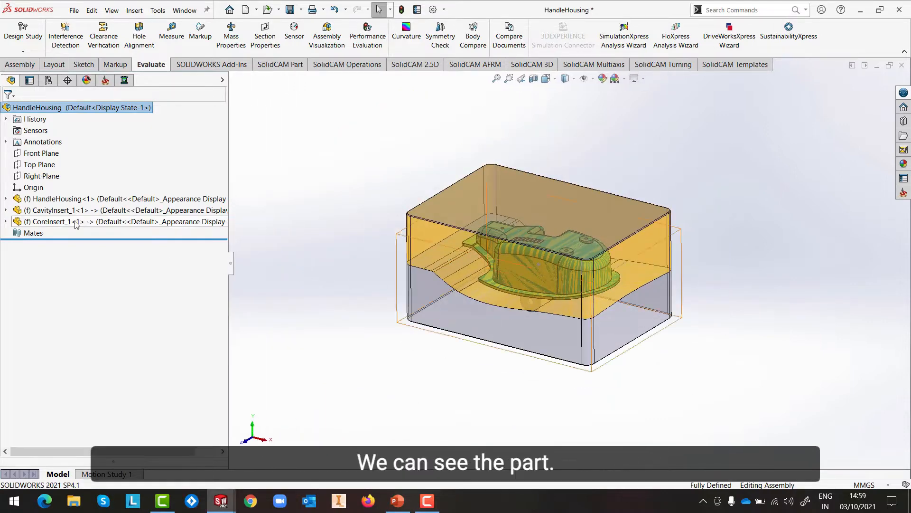
Hide the HandleHousing component and highlight the cavity and core inserts in turn.
left_click(66, 203)
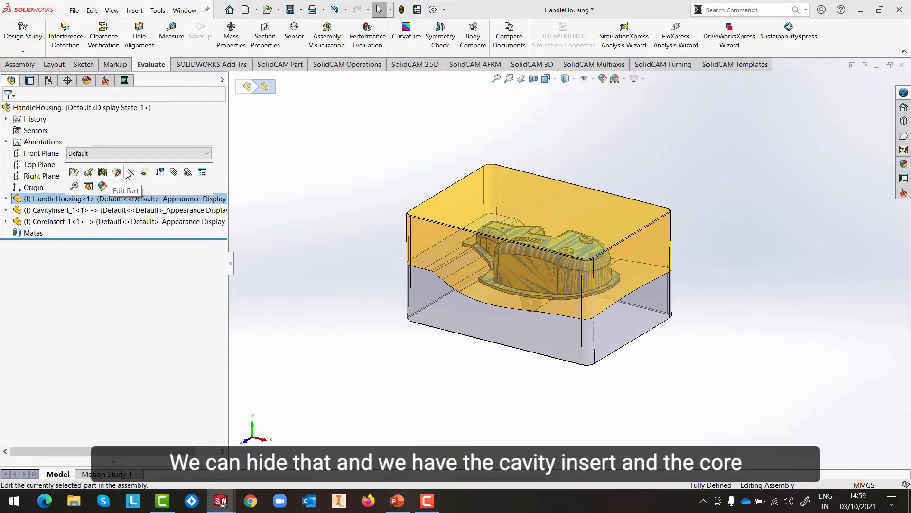
left_click(103, 172)
left_click(51, 214)
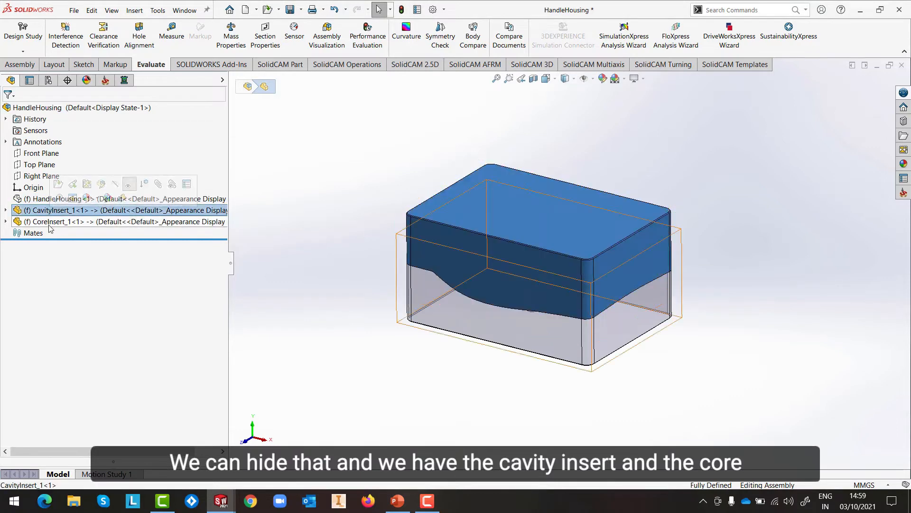
left_click(50, 222)
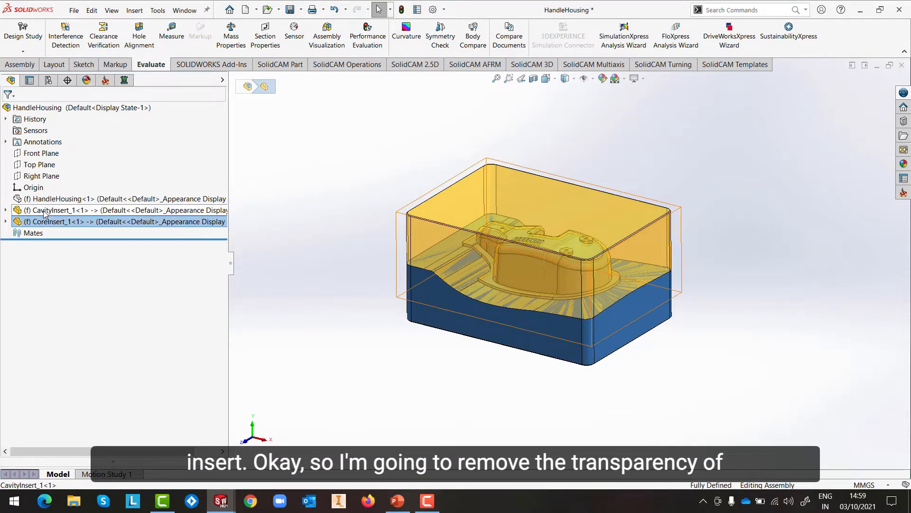
Remove the transparency from the CavityInsert_1 and CoreInsert_1 components.
right_click(47, 209)
left_click(122, 144)
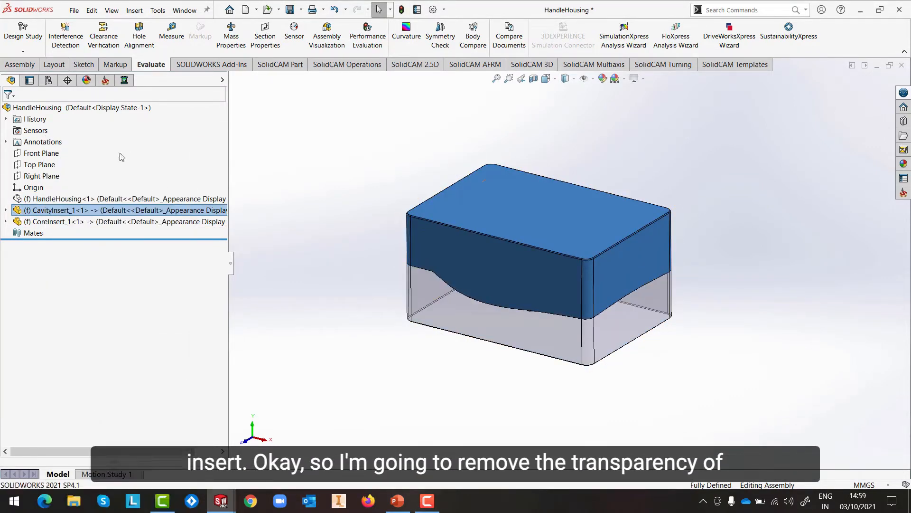
right_click(49, 223)
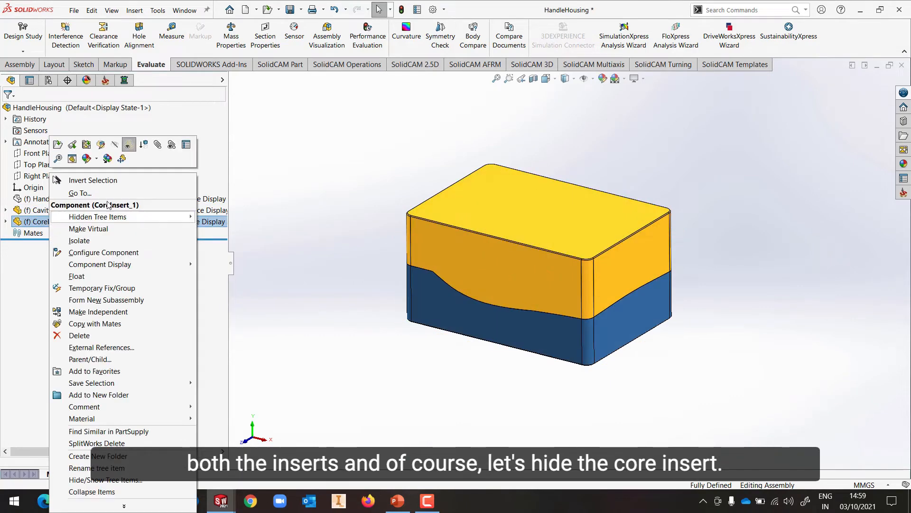
left_click(128, 145)
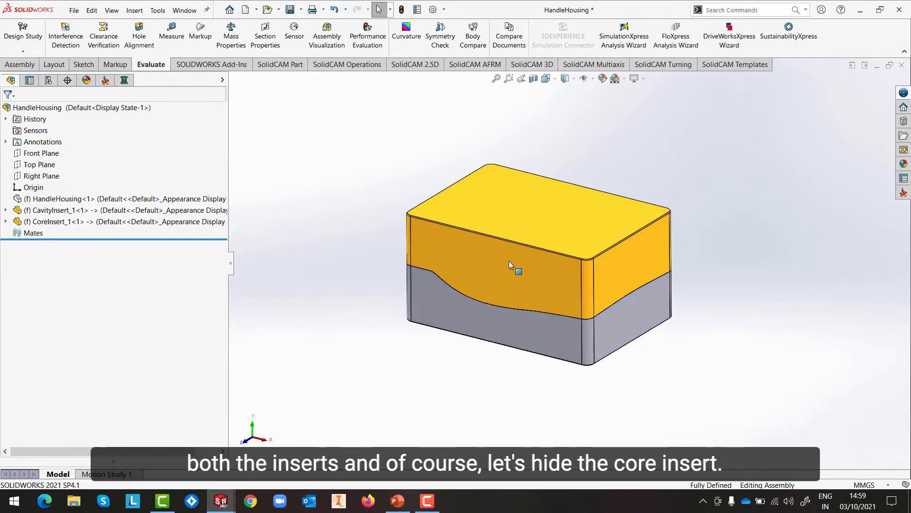
Hide the core insert and examine the inside of the cavity insert.
scroll(515, 264, "down", 2)
right_click(53, 212)
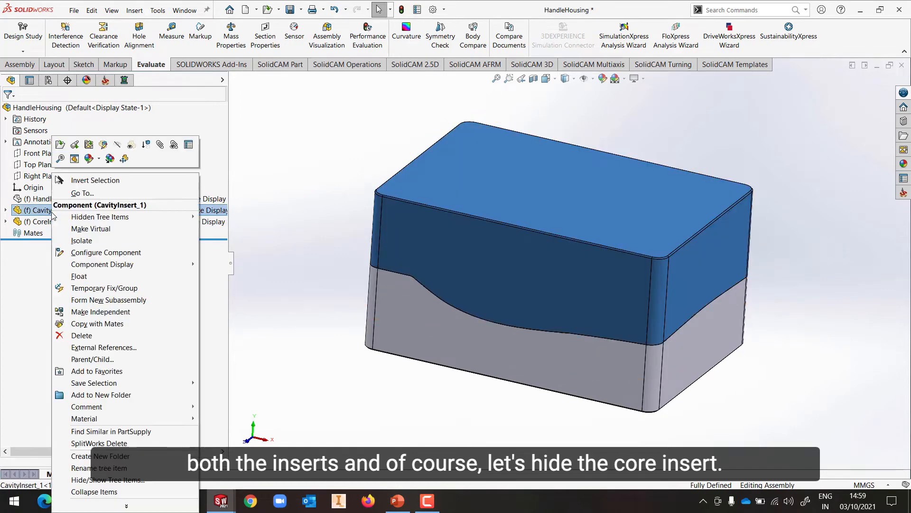
left_click(42, 223)
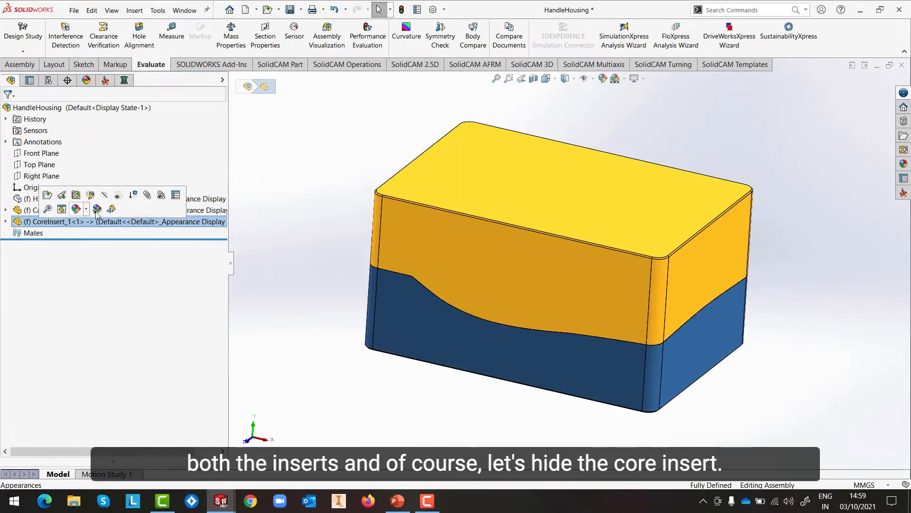
left_click(171, 198)
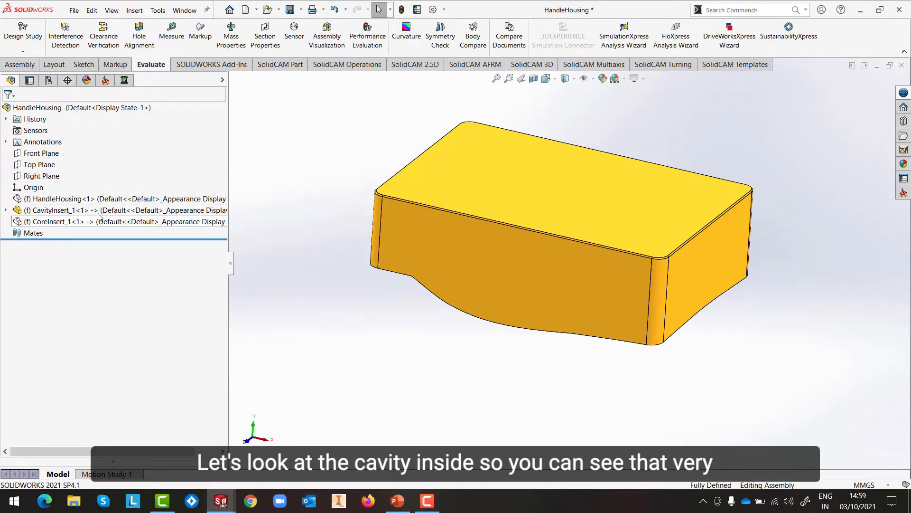
middle_click_drag(498, 375, 538, 62)
scroll(591, 287, "down", 1)
middle_click_drag(590, 286, 546, 272)
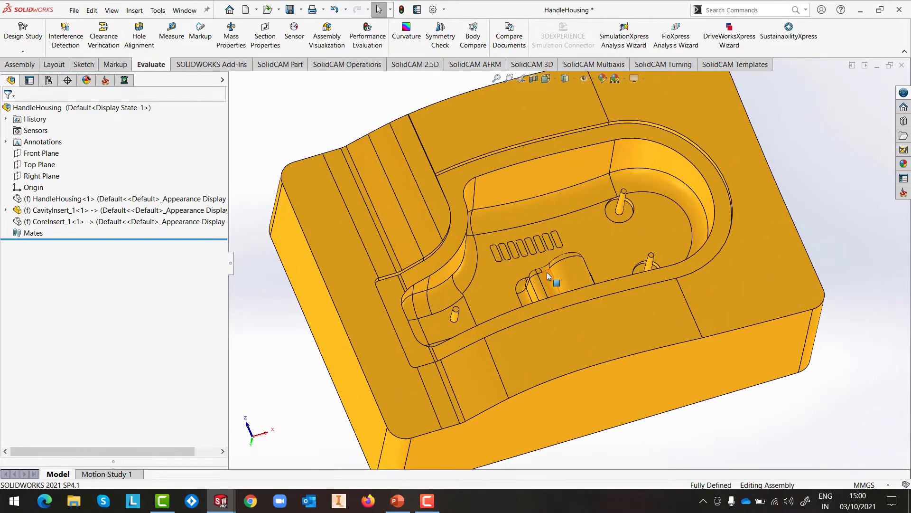
Edit the CavityInsert_1 part in the context of the assembly.
right_click(112, 211)
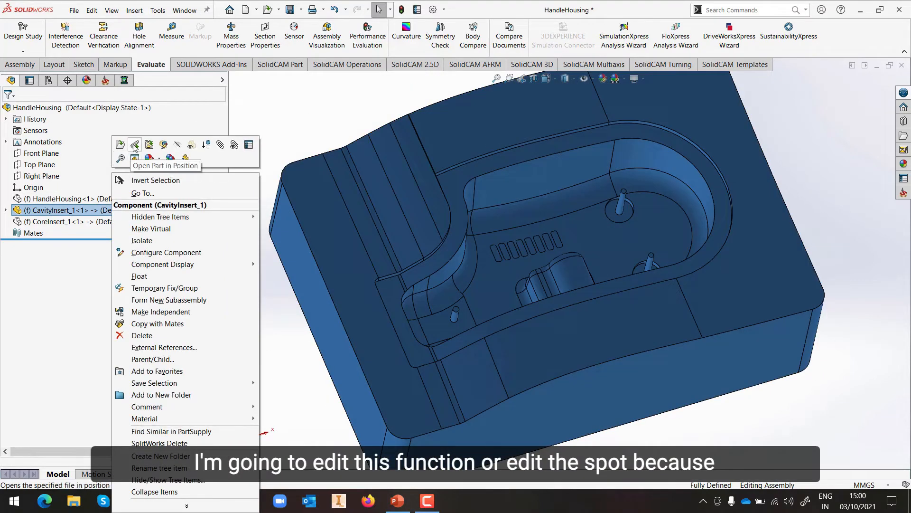
left_click(163, 145)
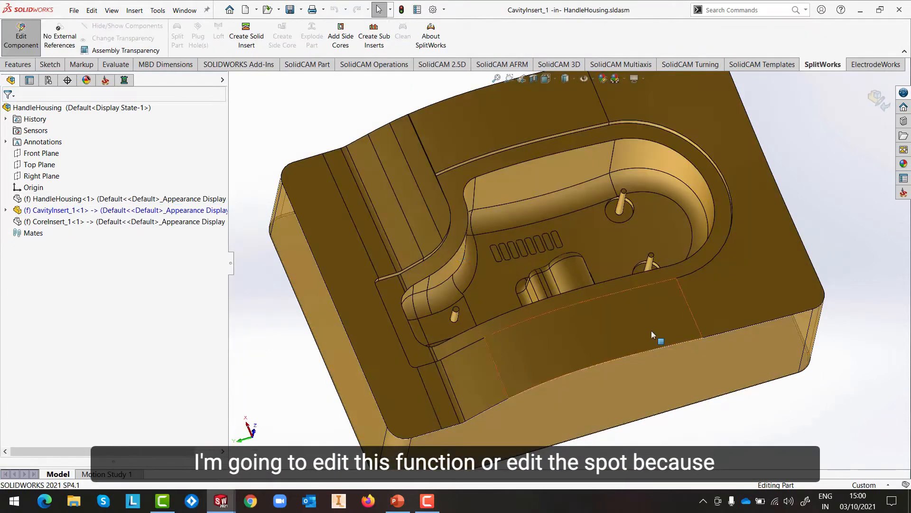
middle_click_drag(651, 330, 626, 309)
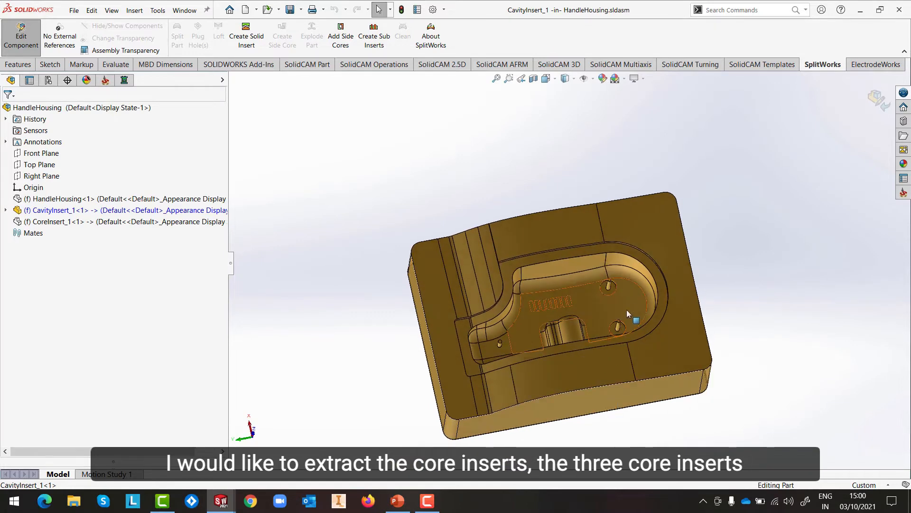
middle_click_drag(560, 373, 567, 156)
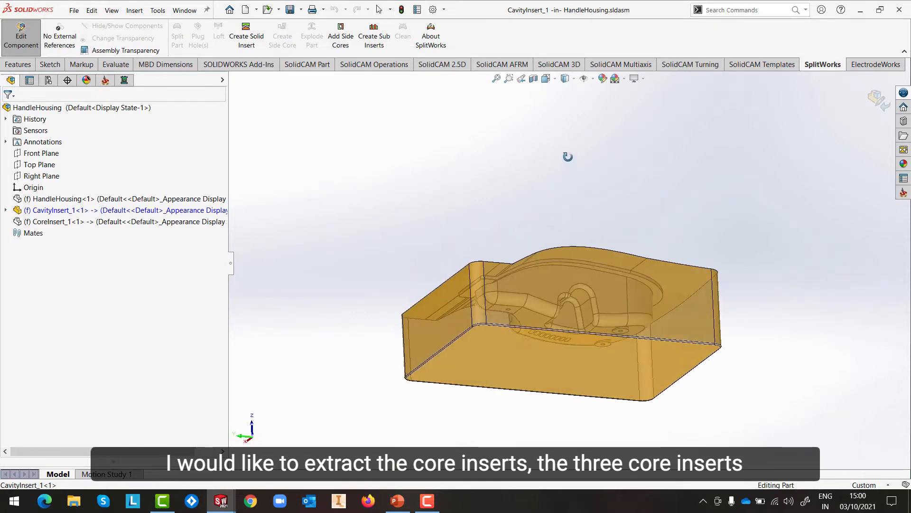
scroll(545, 342, "down", 2)
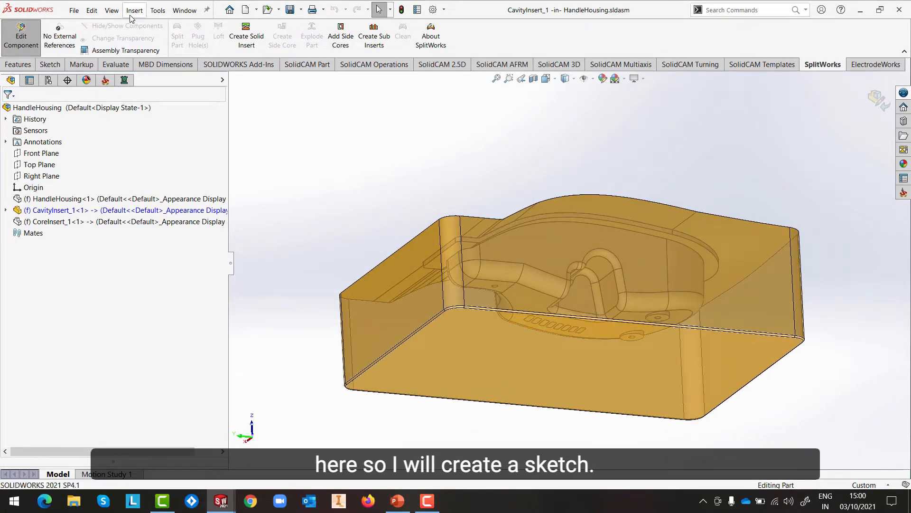
Start a sketch on the cavity insert's flat outer face and orient it normal to the sketch plane.
left_click(56, 64)
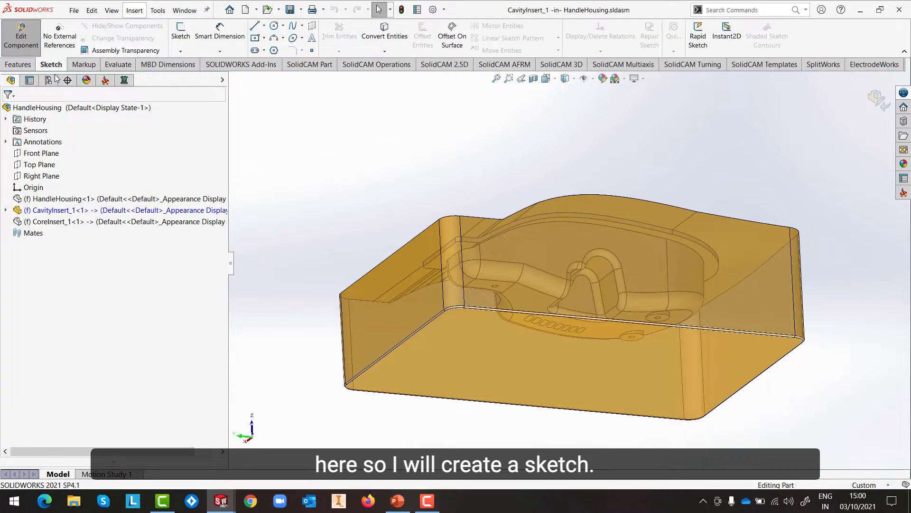
left_click(179, 46)
left_click(495, 383)
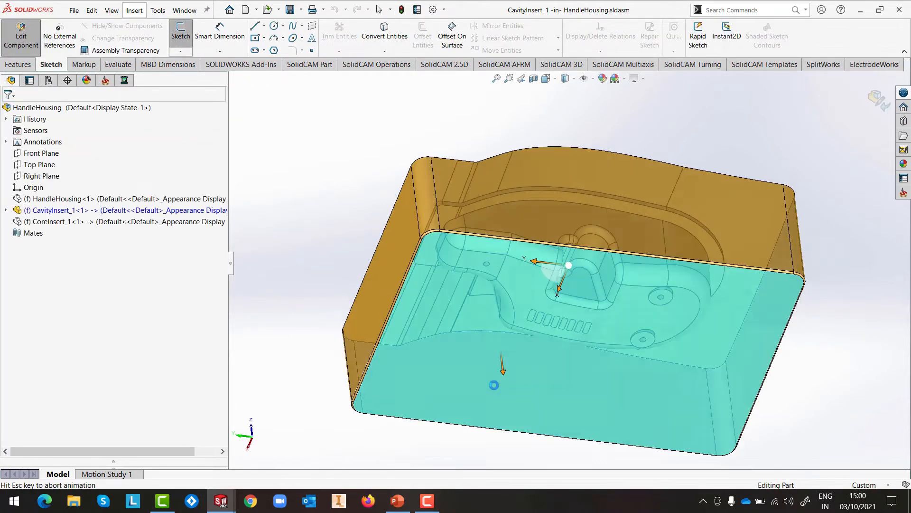
key("space")
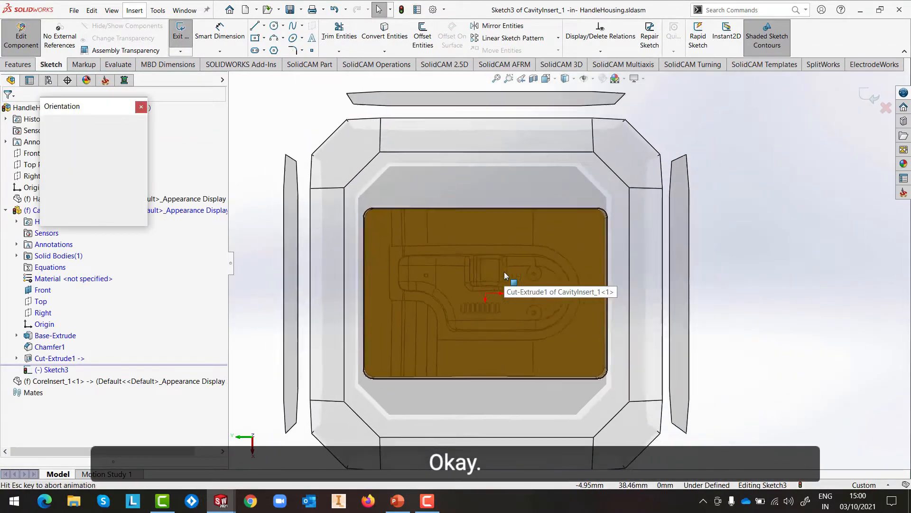
left_click(141, 164)
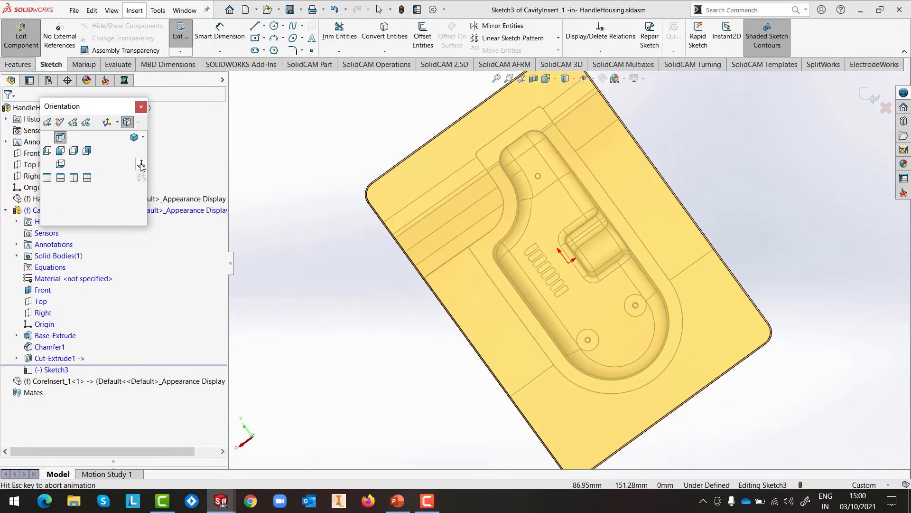
left_click(141, 166)
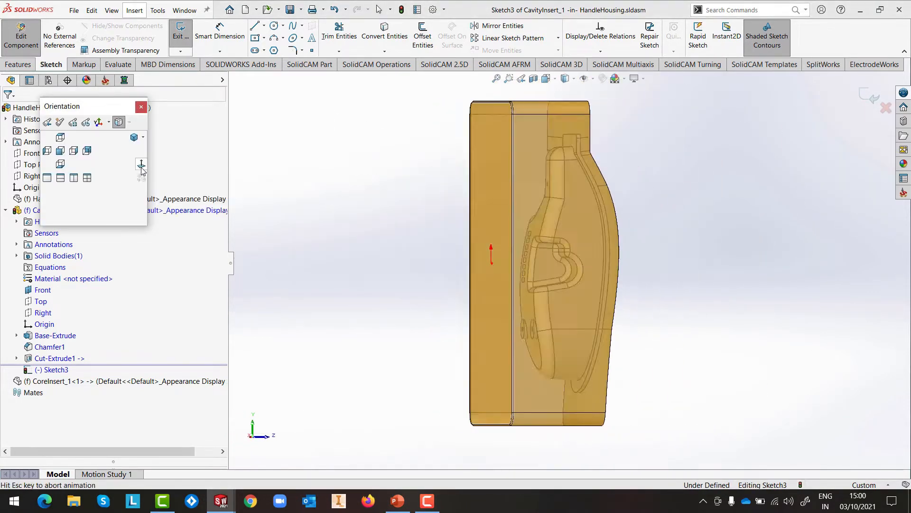
Sketch circles concentric with the two pins at the cavity's rounded end, with radii of about 4.27 and 4.85 mm.
scroll(571, 323, "down", 3)
scroll(434, 307, "down", 2)
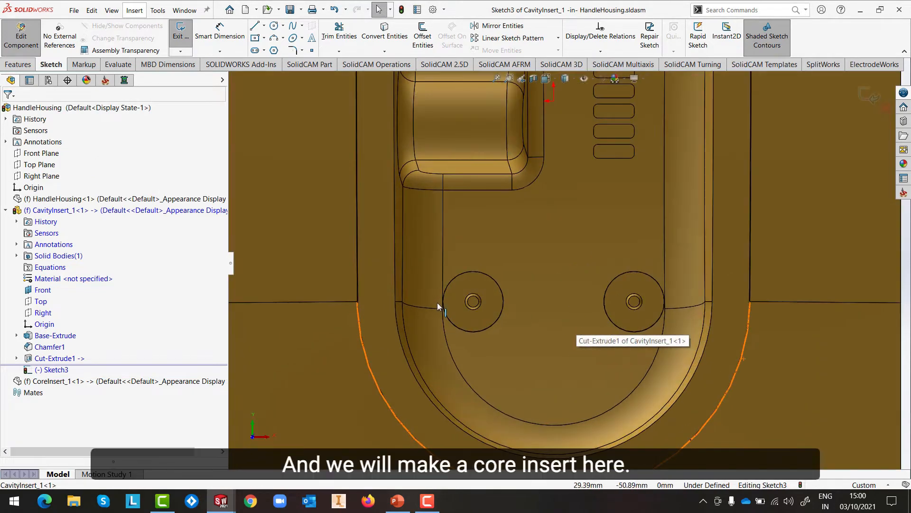
left_click(275, 26)
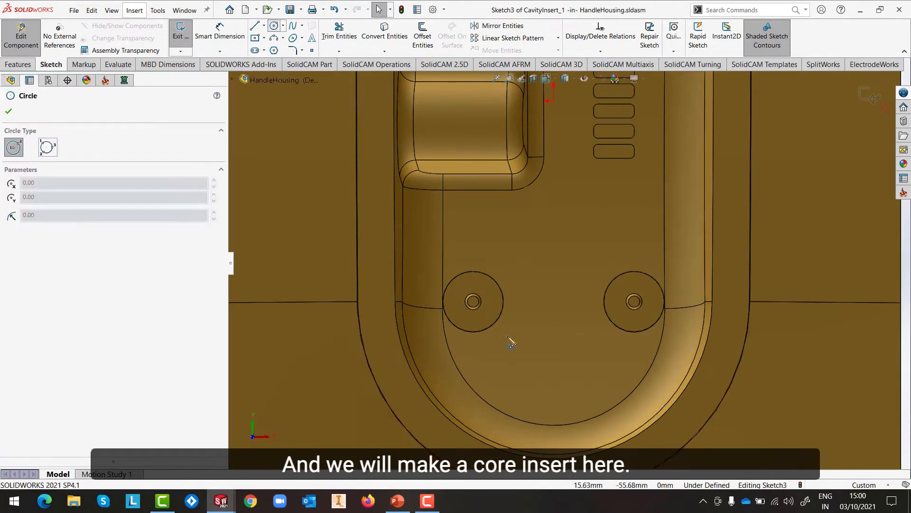
scroll(475, 302, "down", 3)
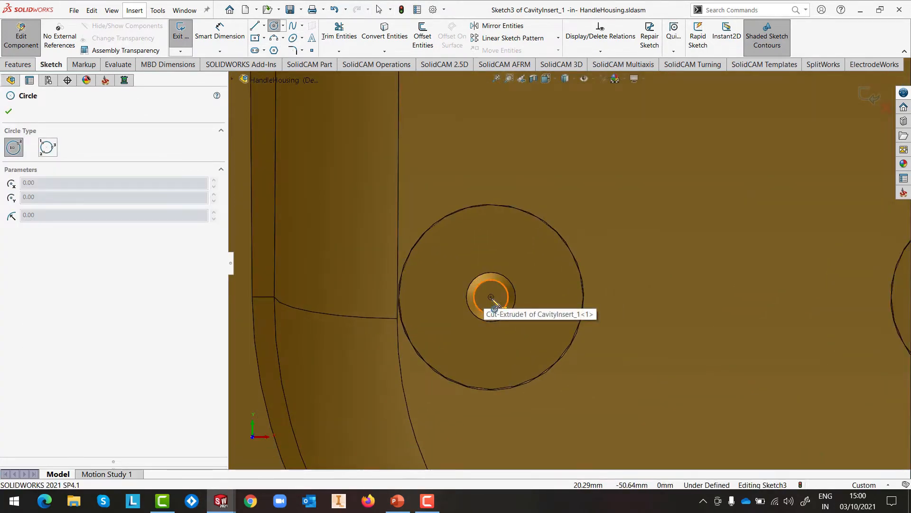
left_click_drag(492, 298, 498, 302)
left_click(531, 343)
scroll(671, 358, "up", 3)
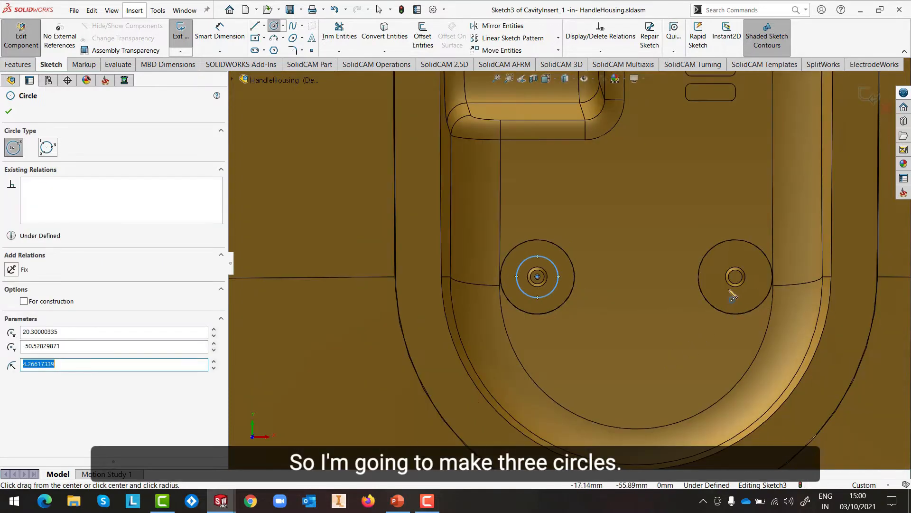
scroll(695, 278, "down", 3)
left_click_drag(693, 268, 721, 321)
scroll(679, 257, "up", 3)
Sketch a third circle of about 4.06 mm radius concentric with the pin at the narrow handle end.
scroll(674, 248, "up", 7)
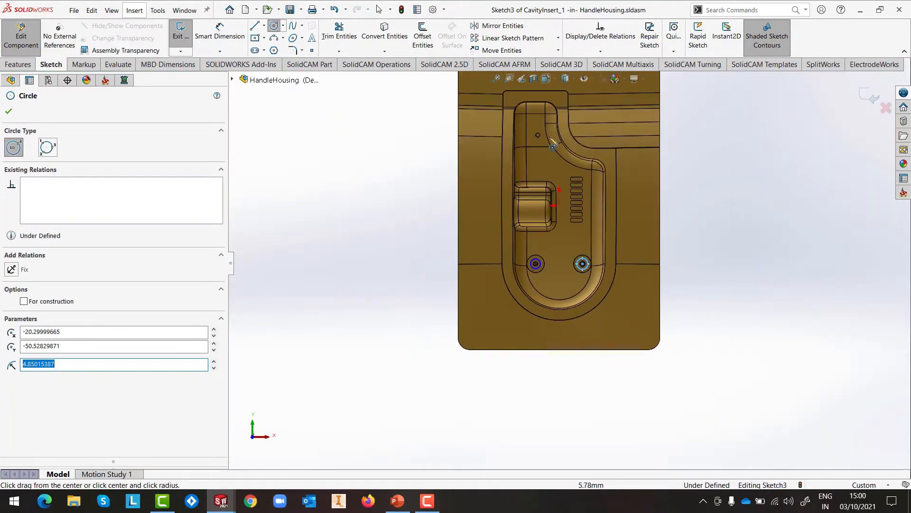
scroll(553, 147, "down", 8)
scroll(545, 223, "down", 4)
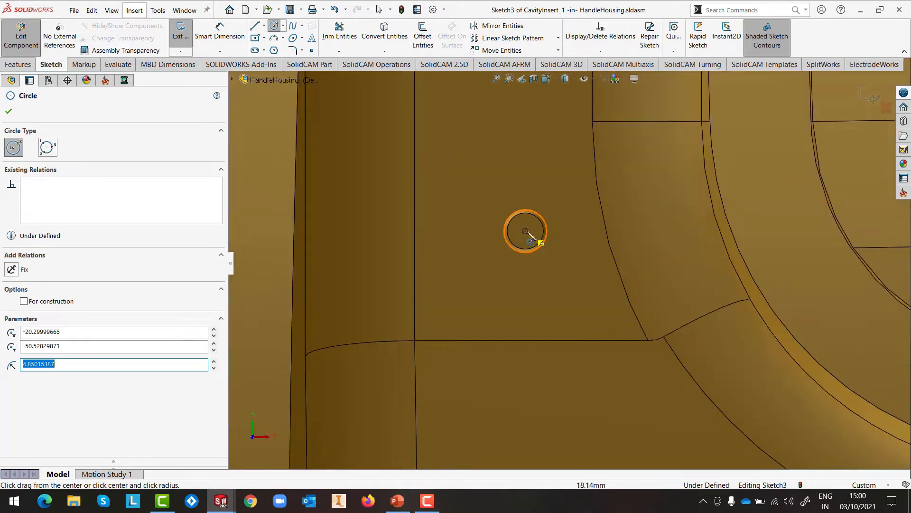
left_click_drag(526, 231, 545, 271)
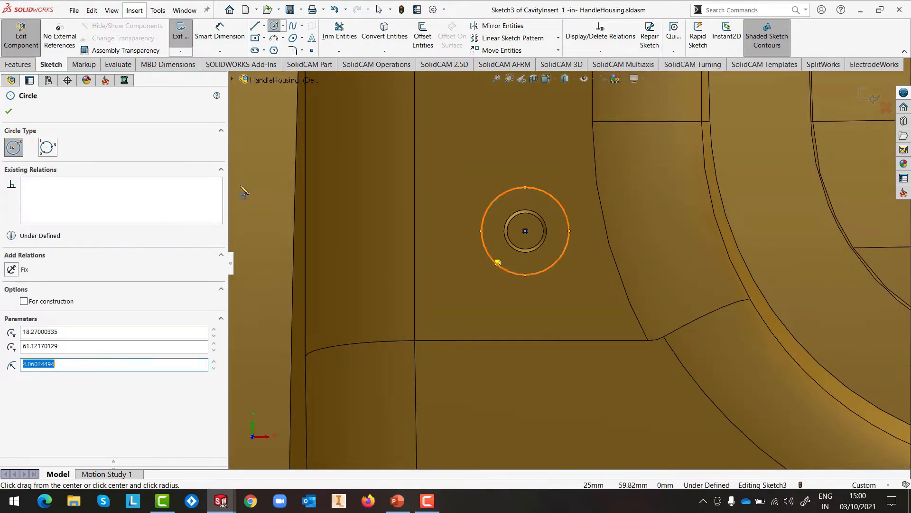
left_click(8, 111)
Dimension the circle around the pin at the narrow handle end to a 10 mm diameter.
left_click(219, 34)
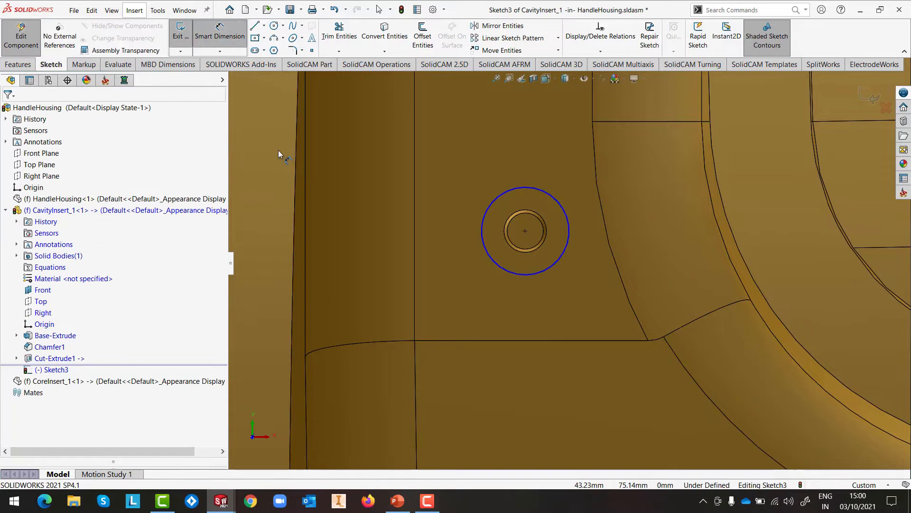
left_click(505, 270)
left_click(498, 294)
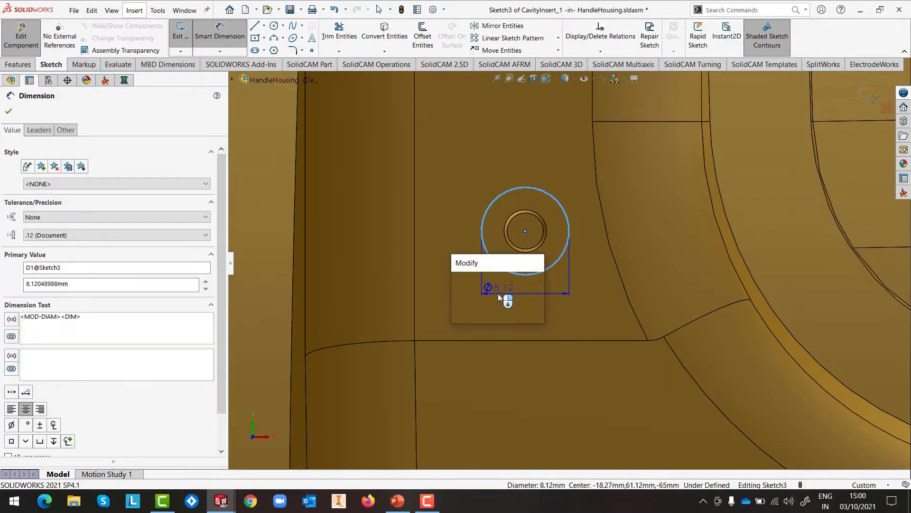
type("10")
key("Return")
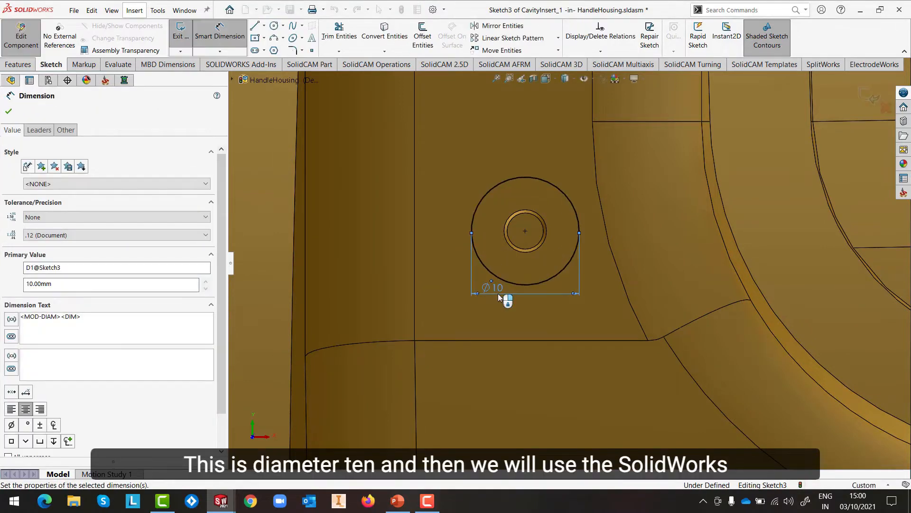
scroll(687, 259, "up", 4)
scroll(687, 259, "up", 7)
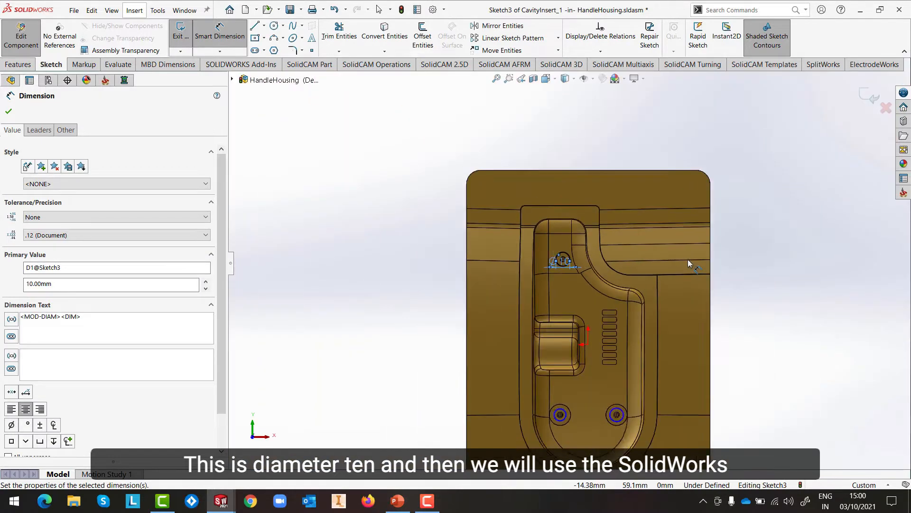
left_click(766, 285)
scroll(604, 306, "down", 3)
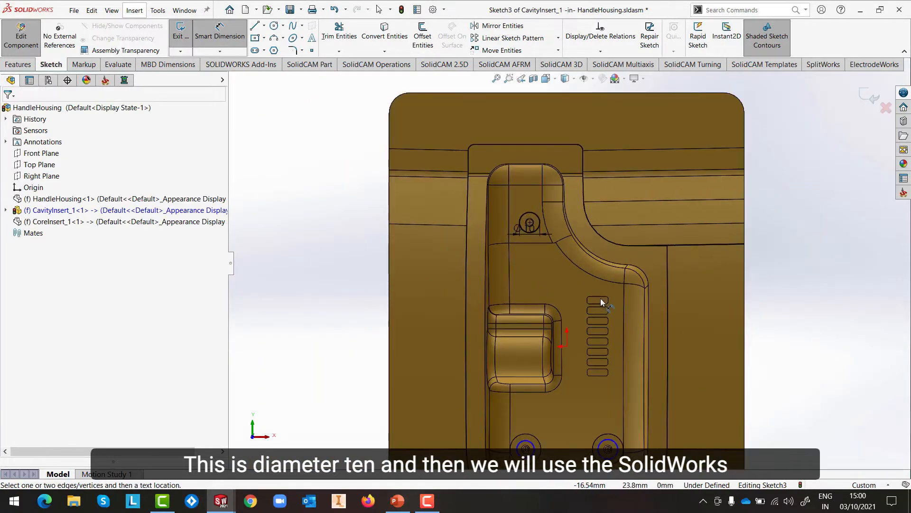
left_click(540, 226)
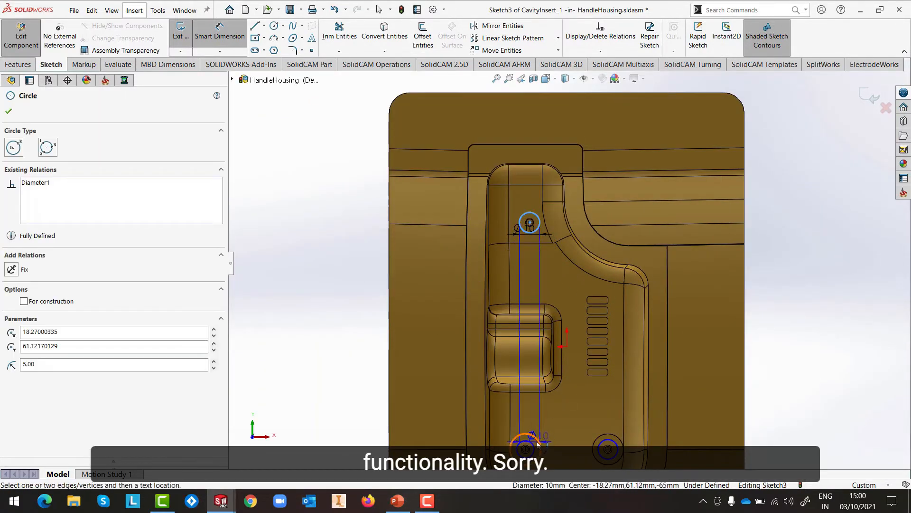
left_click(593, 449)
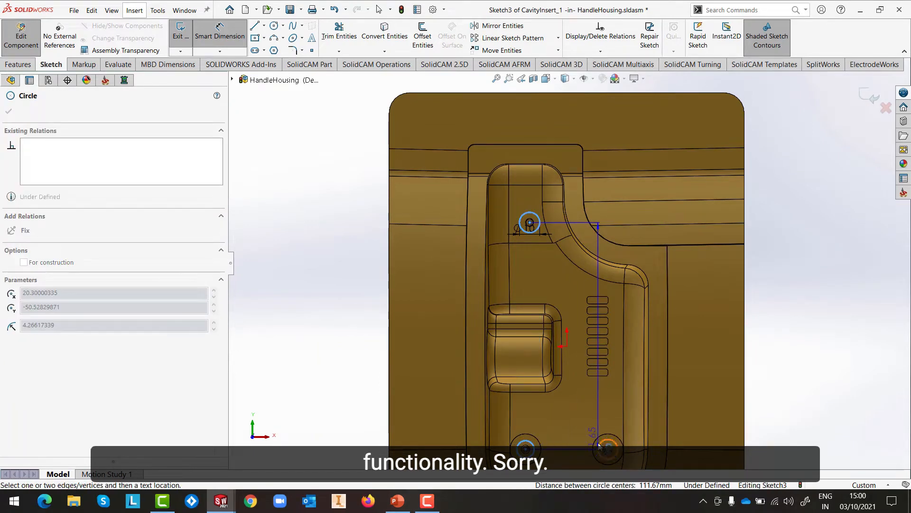
left_click(599, 446)
left_click(235, 282)
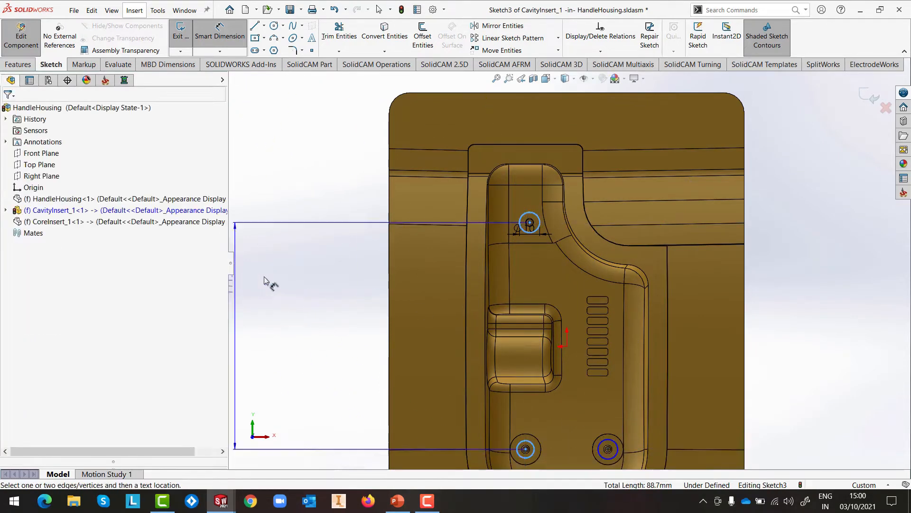
key("Escape")
key("Escape")
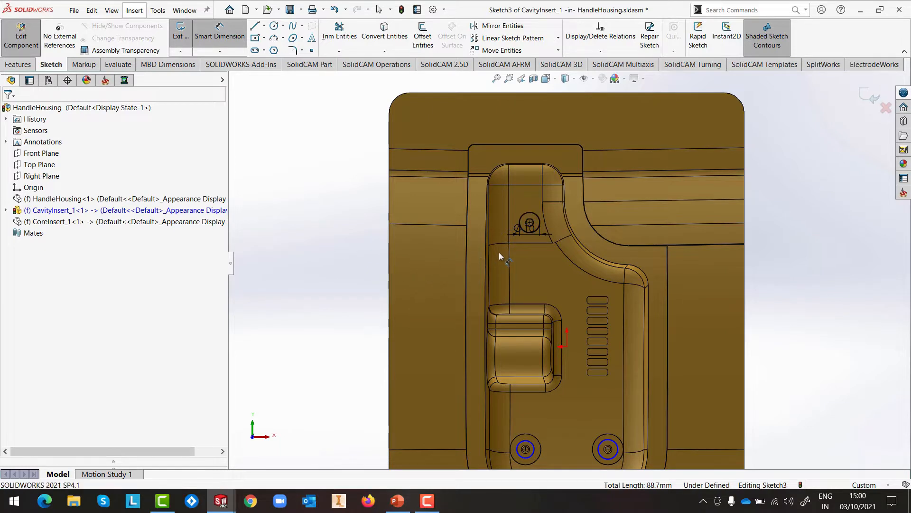
key("Escape")
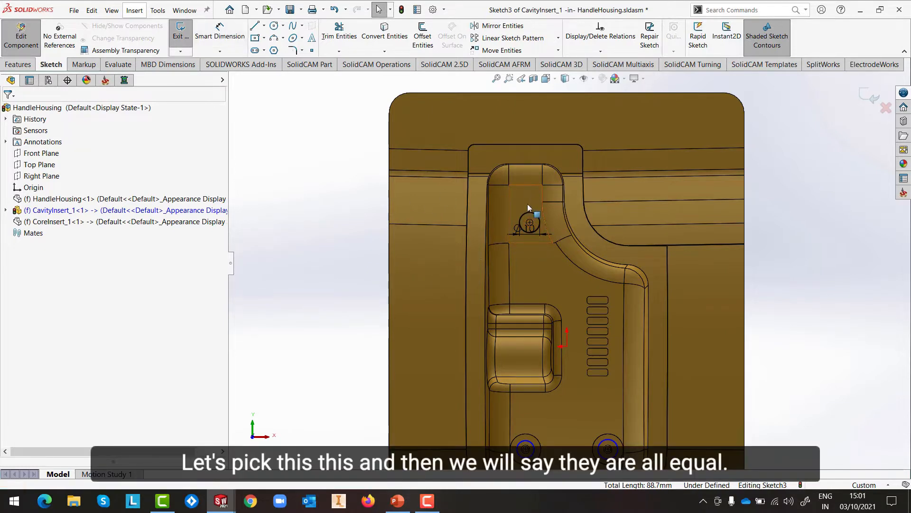
Make all three sketched circles equal in size and exit the sketch on the cavity insert.
left_click(529, 223)
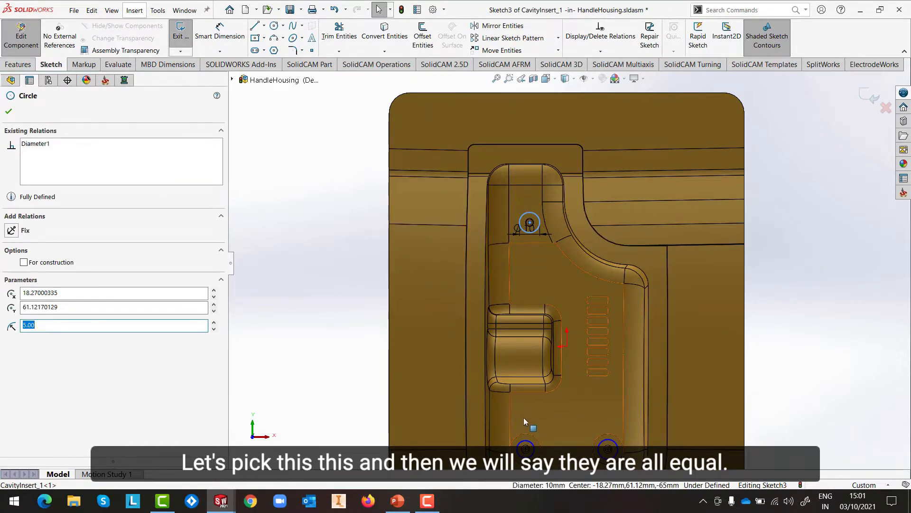
left_click(537, 446, "ctrl")
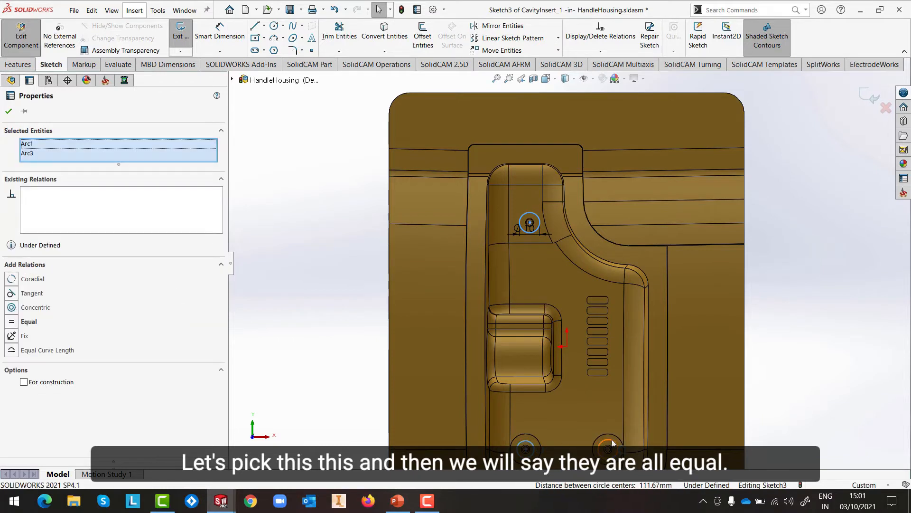
left_click(612, 439, "ctrl")
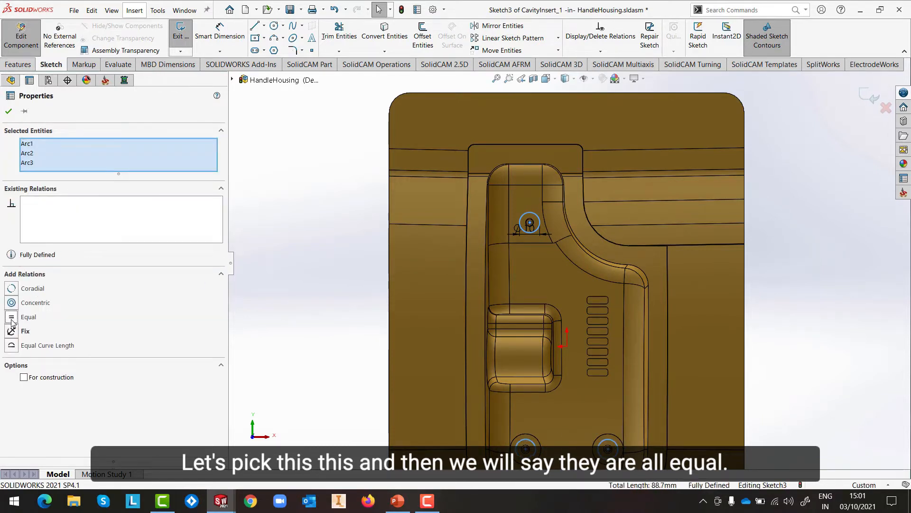
left_click(871, 96)
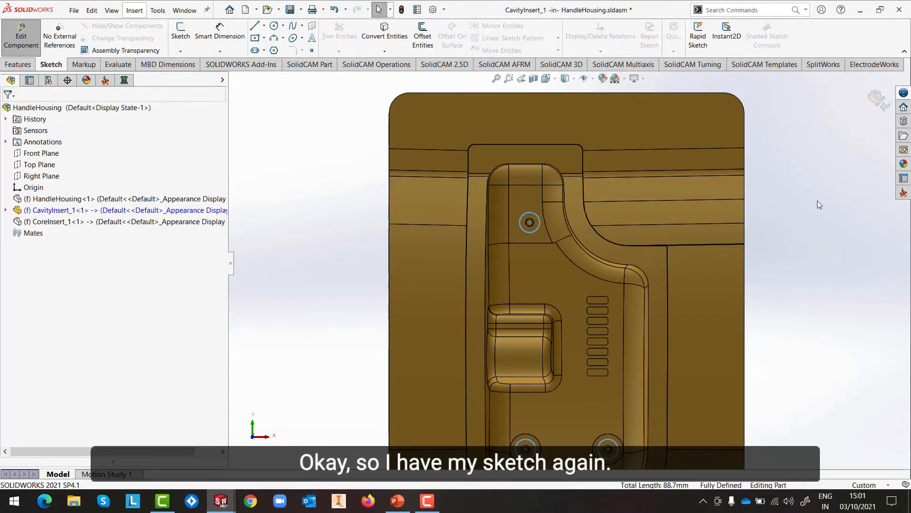
Start SplitWorks Create Sub Inserts and pick the three-circle sketch on the cavity insert as the selection.
key("ctrl+7")
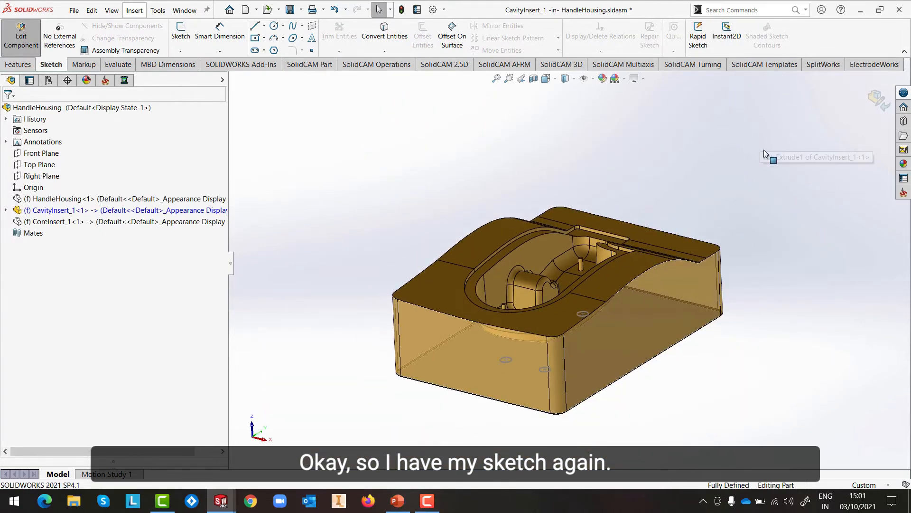
middle_click_drag(765, 154, 721, 364)
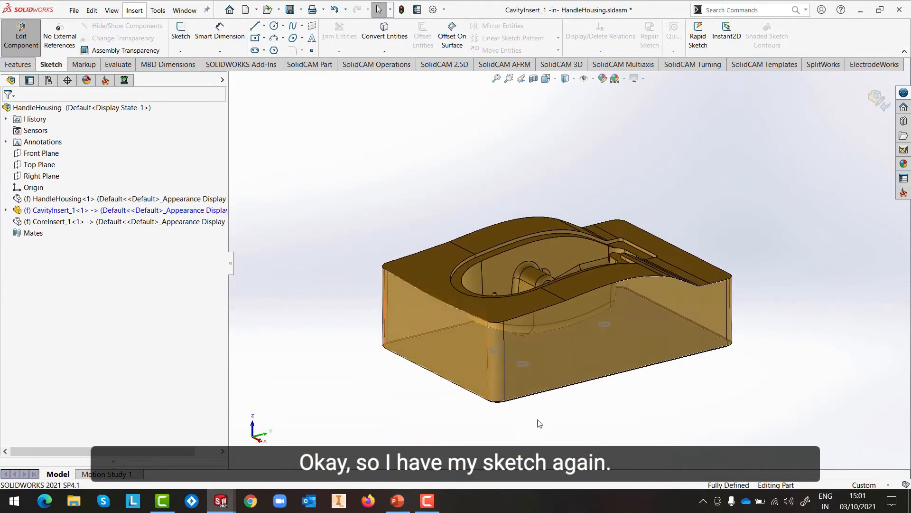
scroll(621, 354, "down", 2)
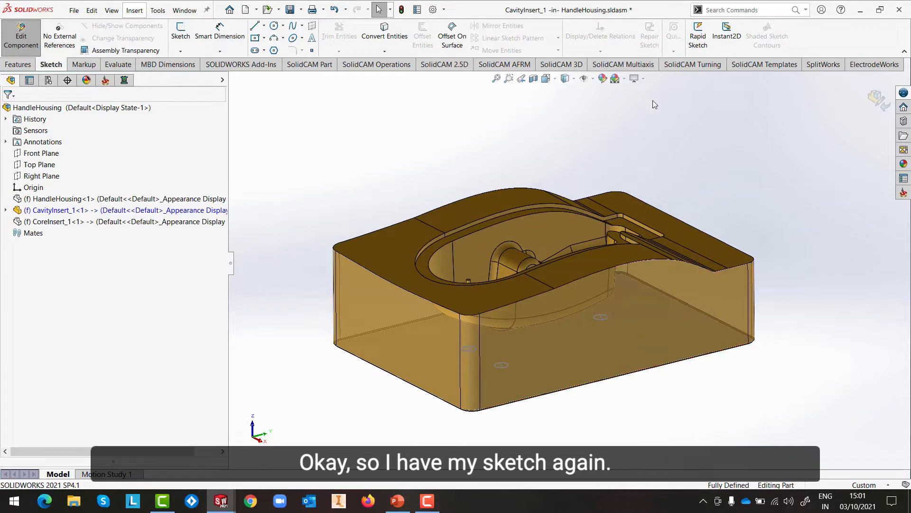
left_click(815, 68)
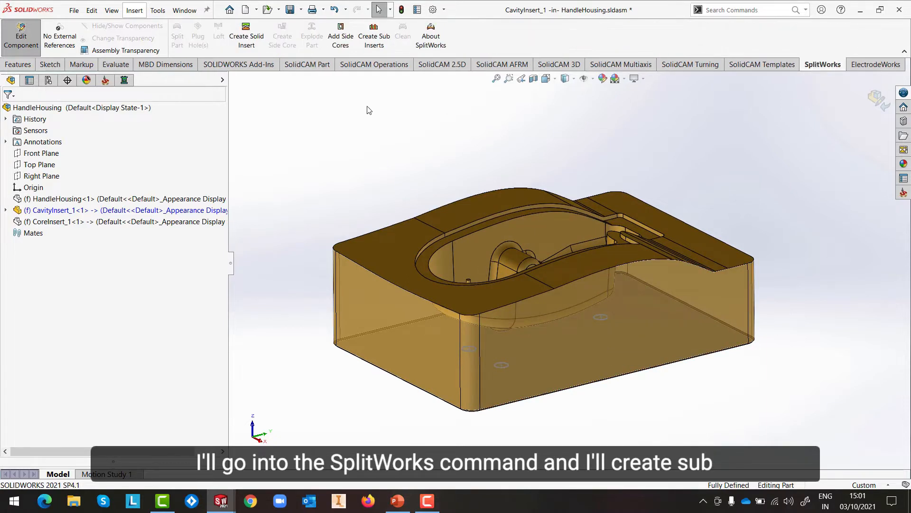
left_click(370, 39)
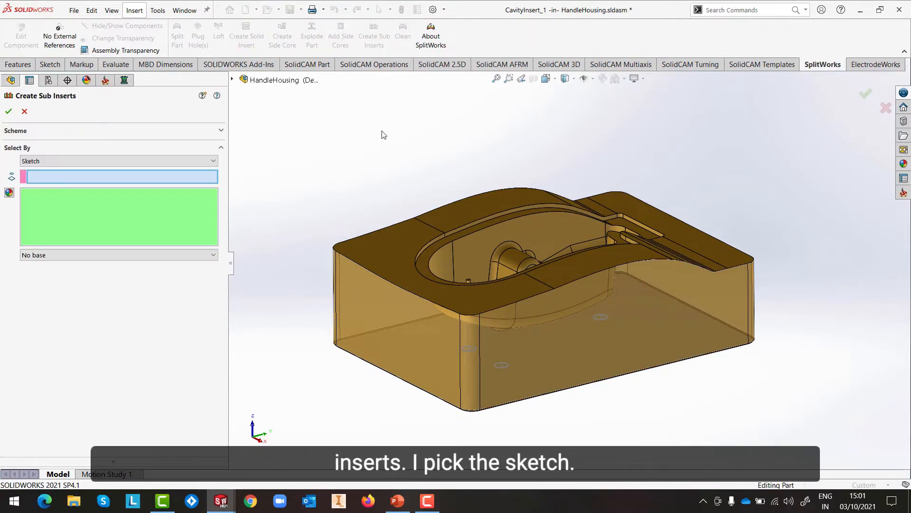
left_click(508, 364)
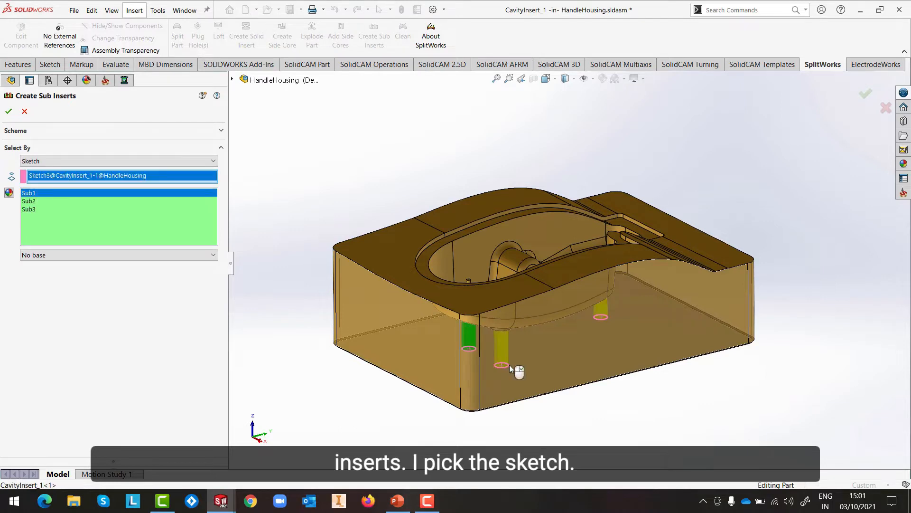
mouse_move(509, 364)
middle_mouse_down()
mouse_move(651, 271)
mouse_move(824, 254)
mouse_move(718, 246)
mouse_move(679, 283)
middle_mouse_up()
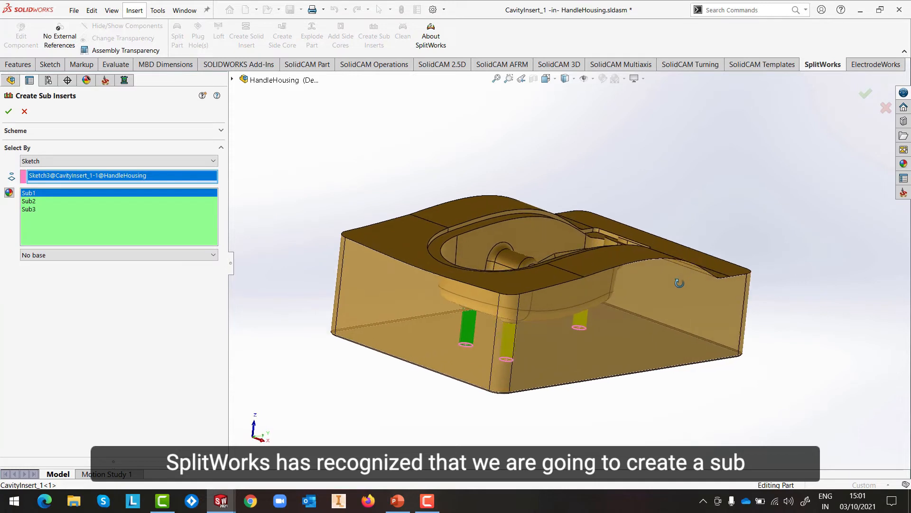
Give Sub1 a circular base with a depth of 5 mm and a diameter of 15 mm.
left_click(37, 257)
left_click(36, 282)
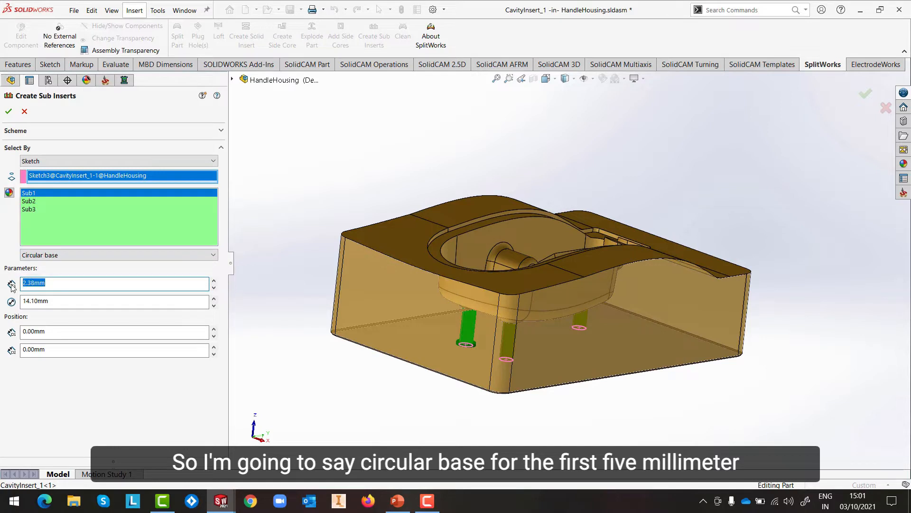
left_click(60, 301)
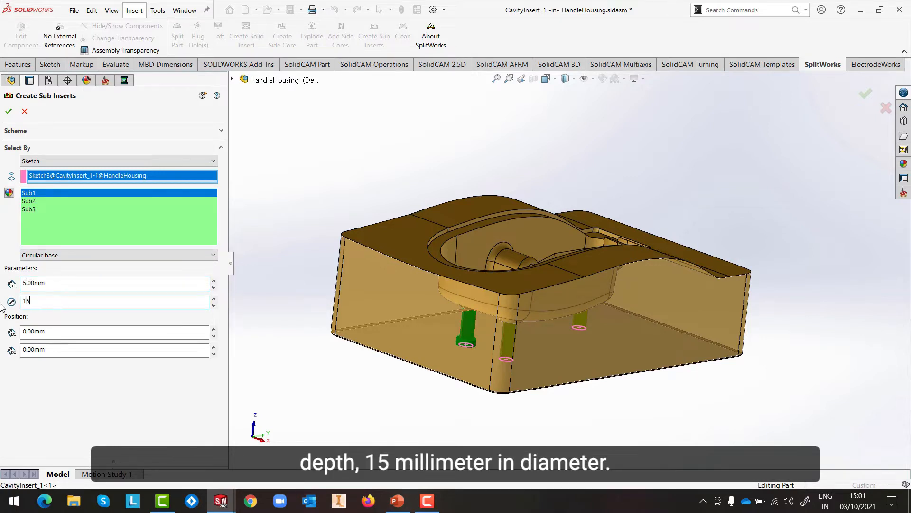
Give Sub2 and Sub3 circular bases 5 mm deep and 15 mm in diameter, and create the sub inserts.
left_click(29, 201)
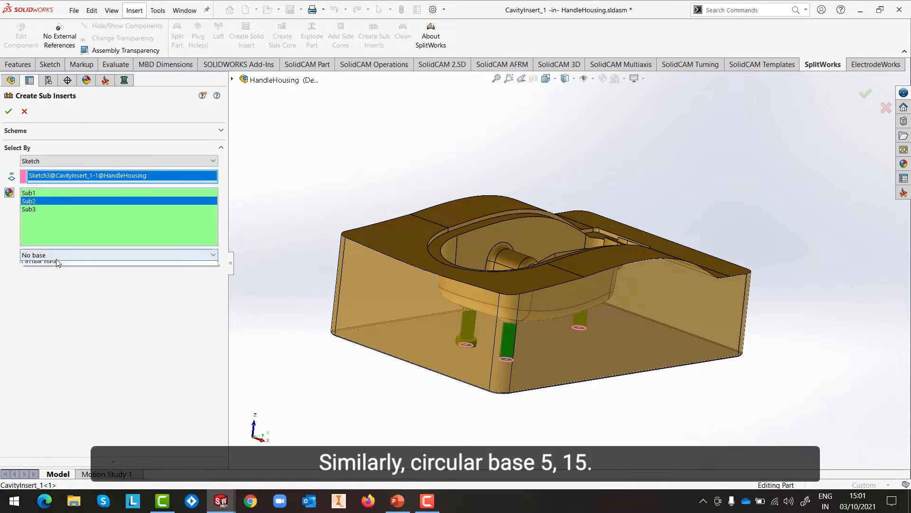
left_click(53, 279)
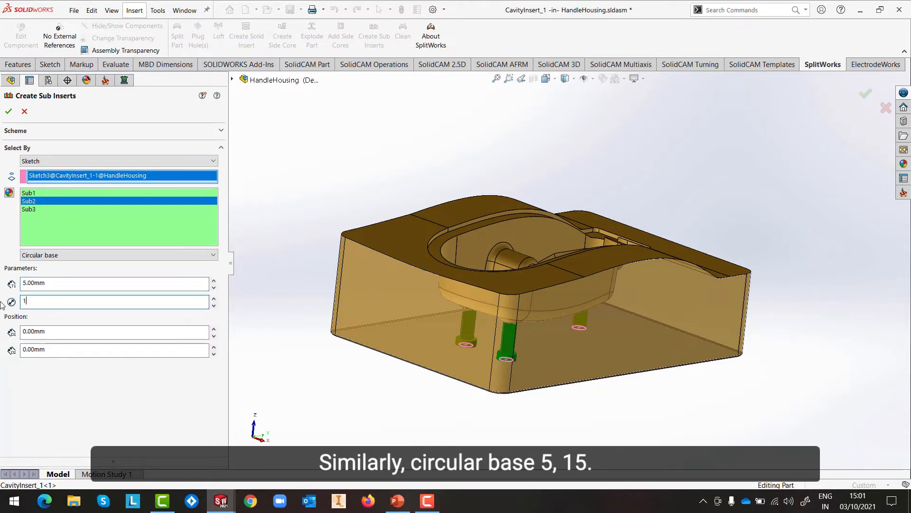
left_click(29, 208)
left_click(37, 255)
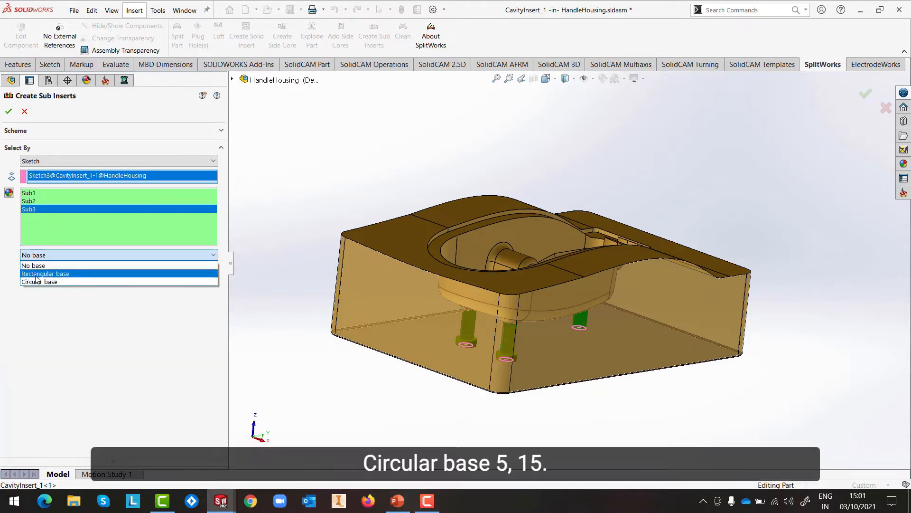
left_click(38, 282)
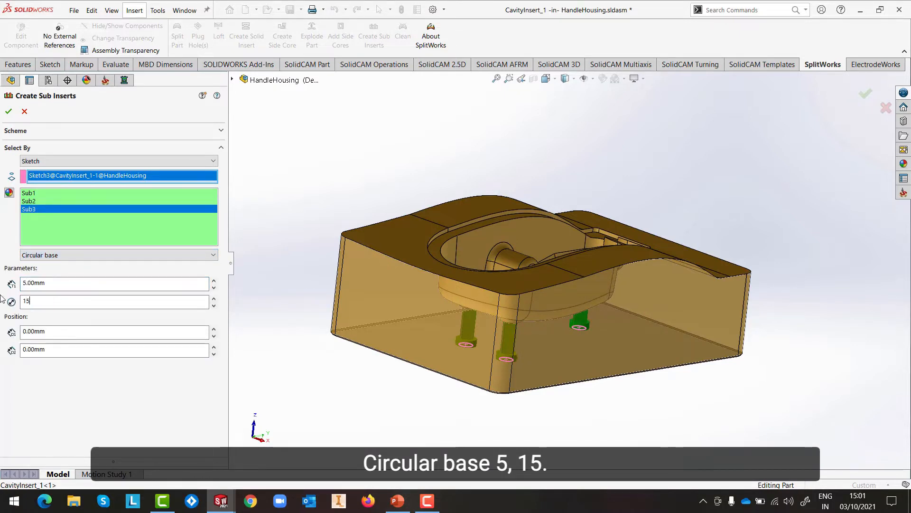
left_click(9, 112)
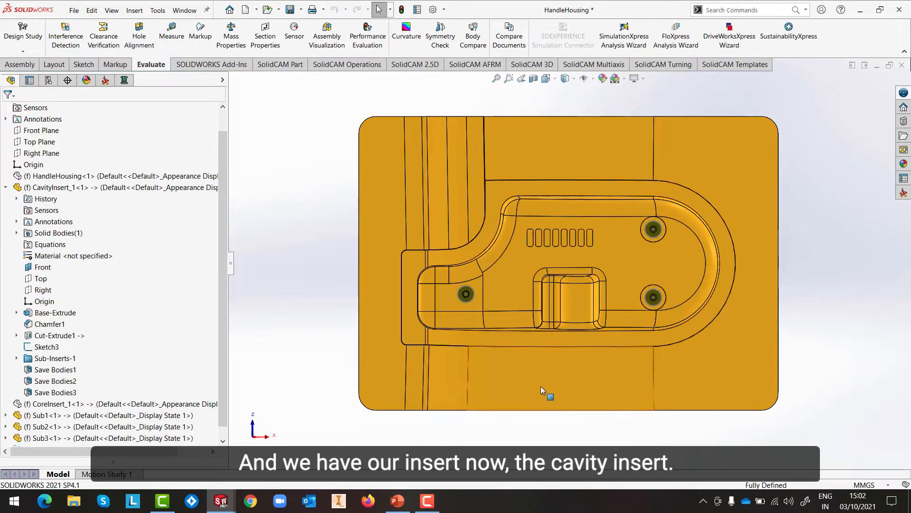
Hide the components Sub1, Sub2 and Sub3 in the HandleHousing assembly.
middle_click_drag(545, 392, 594, 275)
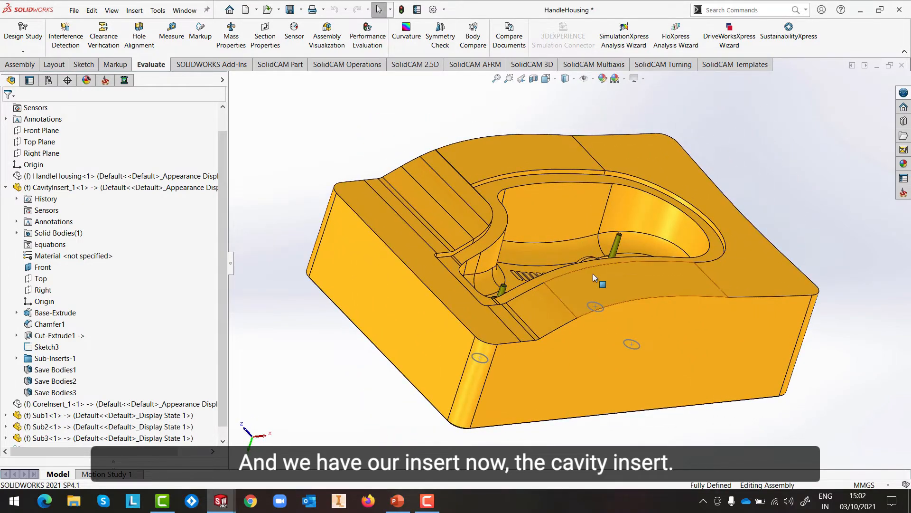
left_click_drag(229, 265, 196, 264)
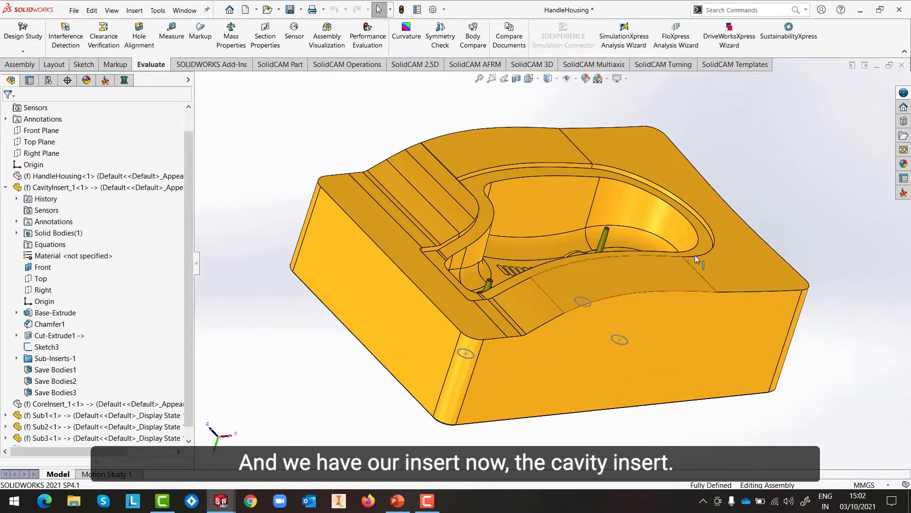
middle_click_drag(695, 255, 698, 333)
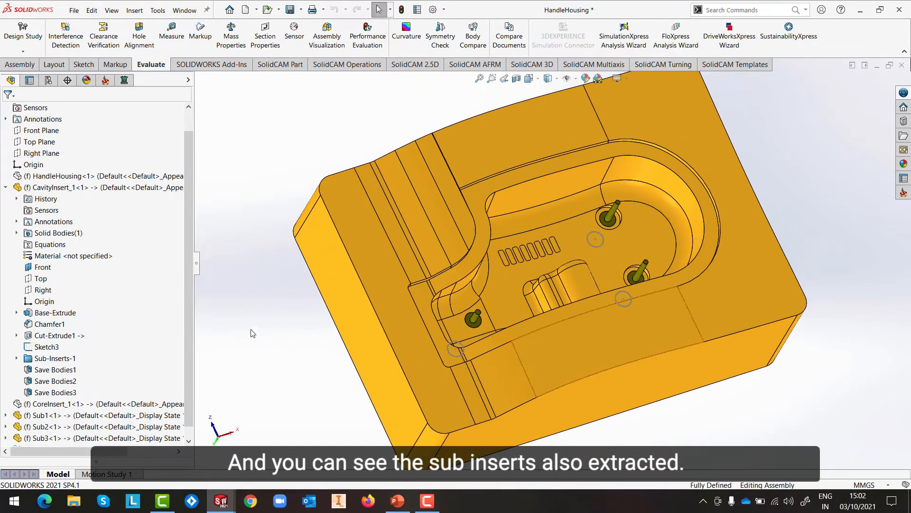
left_click(6, 188)
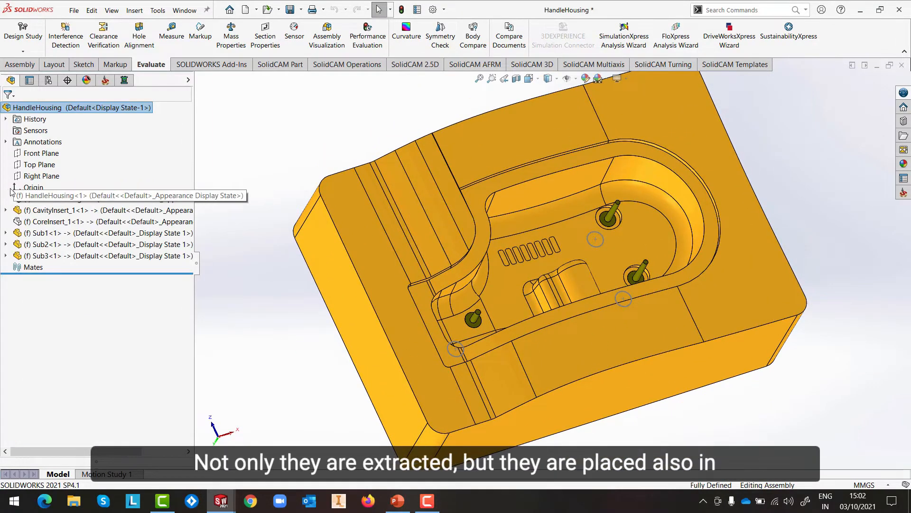
left_click(44, 234)
left_click(43, 244, "ctrl")
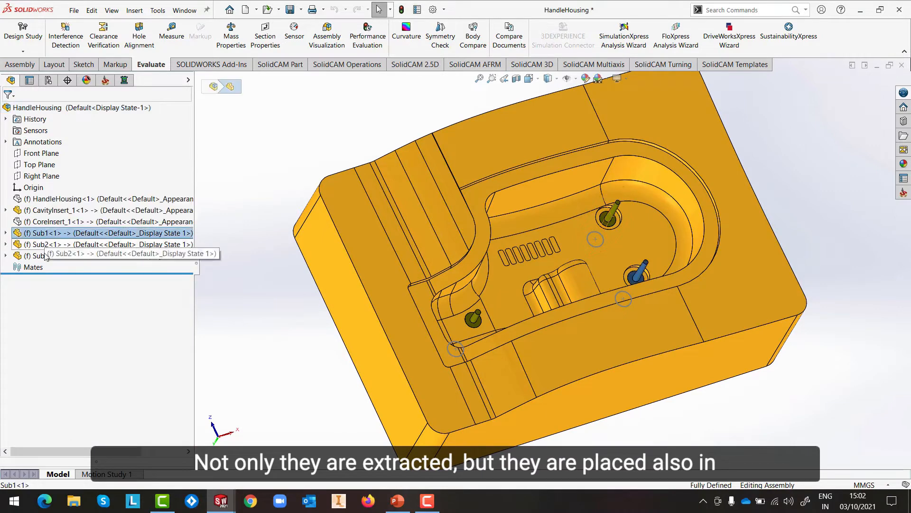
left_click(42, 256, "ctrl")
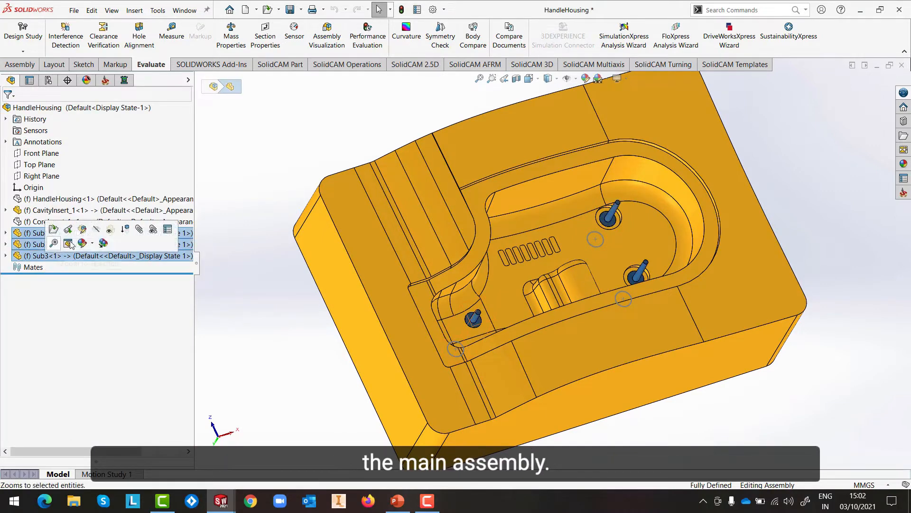
left_click(95, 230)
Save the HandleHousing assembly together with all of its modified component documents.
middle_click_drag(719, 204, 650, 235)
left_click(608, 233)
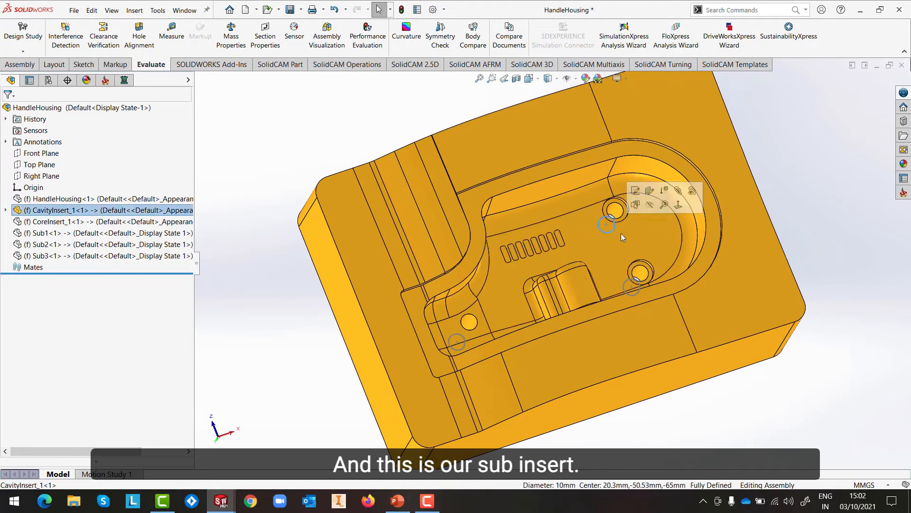
left_click(650, 204)
middle_click_drag(707, 255, 760, 216)
left_click(74, 10)
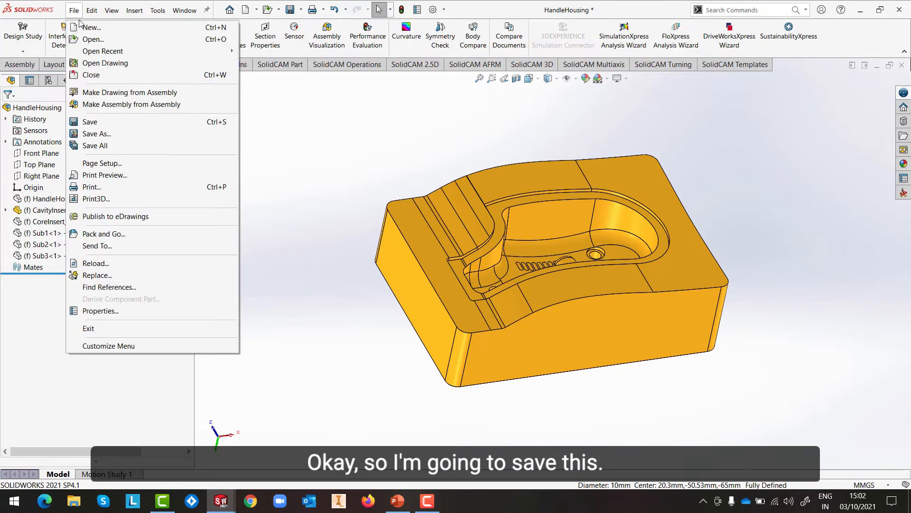
left_click(93, 123)
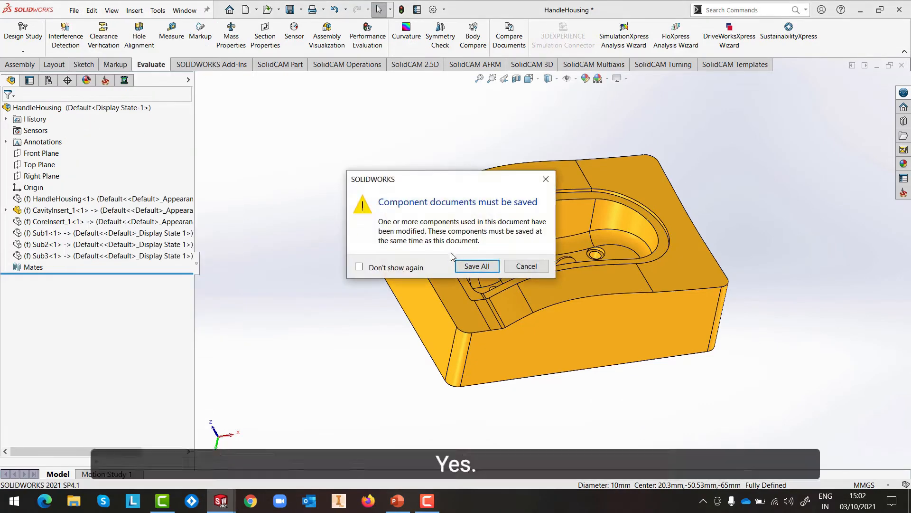
left_click(475, 266)
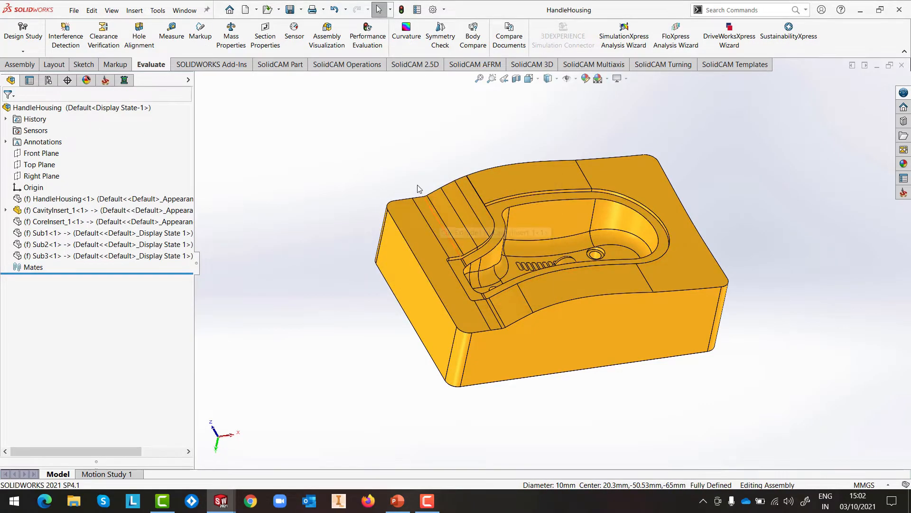
Hide the CavityInsert_1 component and show the CoreInsert_1 component in the assembly.
left_click(58, 222)
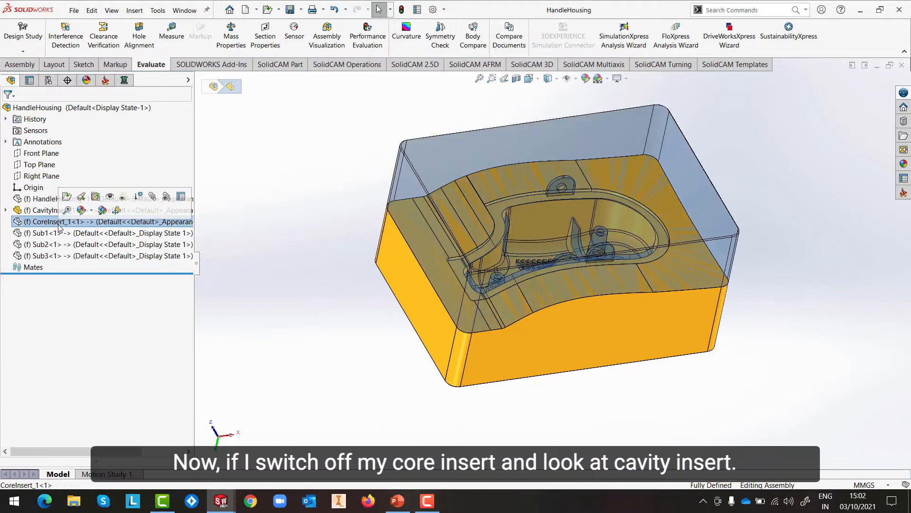
left_click(51, 211)
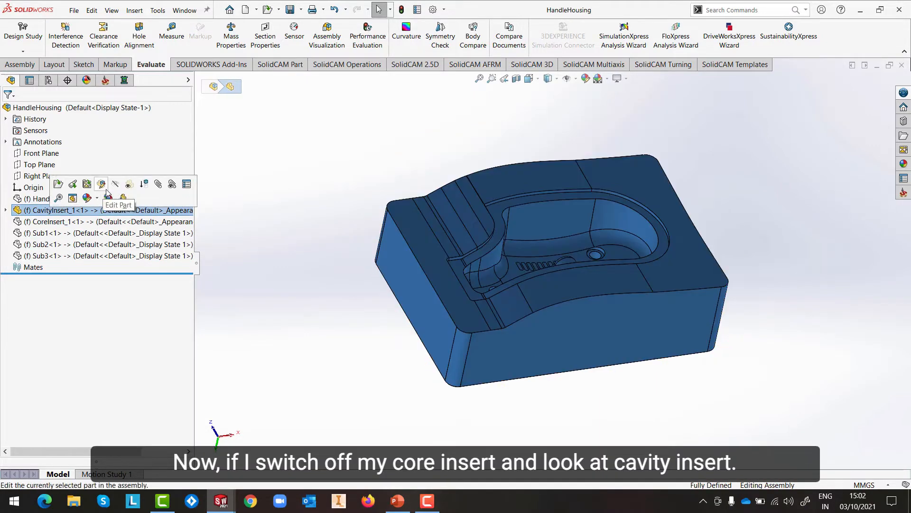
left_click(111, 186)
left_click(80, 211)
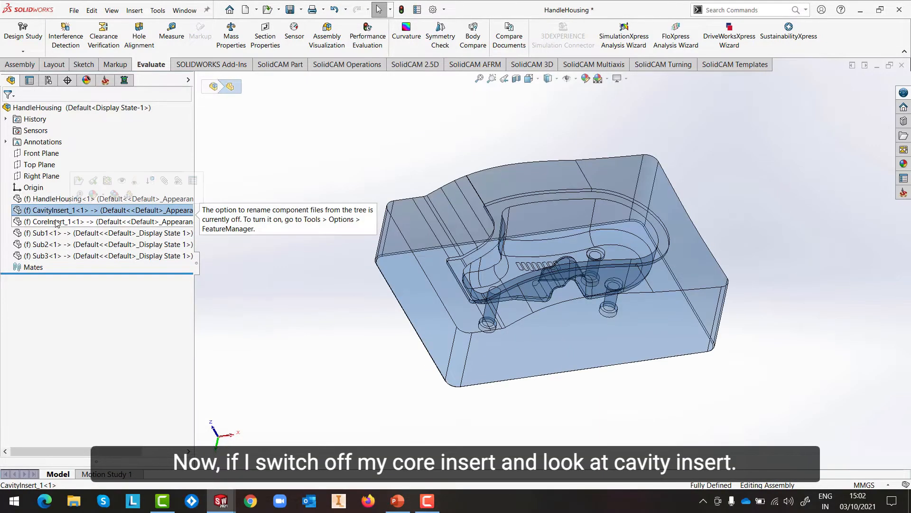
left_click(54, 222)
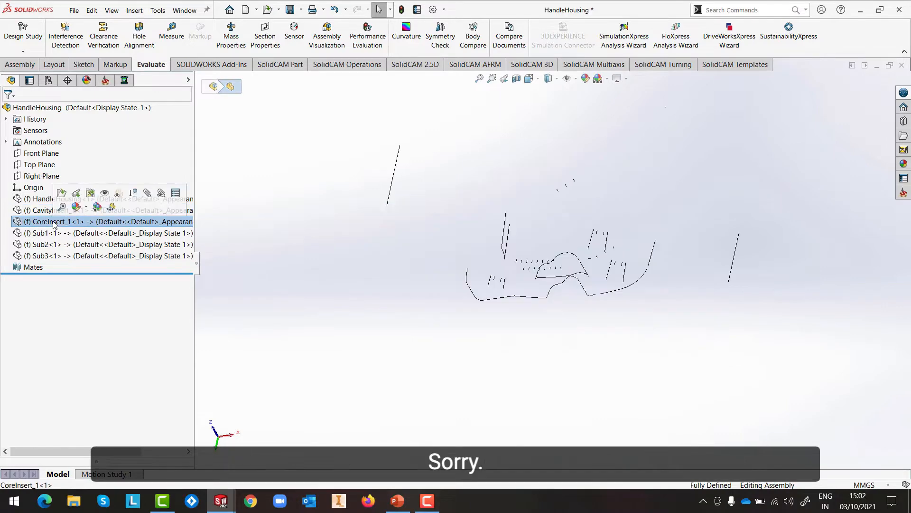
left_click(111, 198)
Examine the core insert around the slots beside the raised core, where the side cores are located.
middle_click_drag(655, 338, 609, 27)
scroll(597, 263, "down", 7)
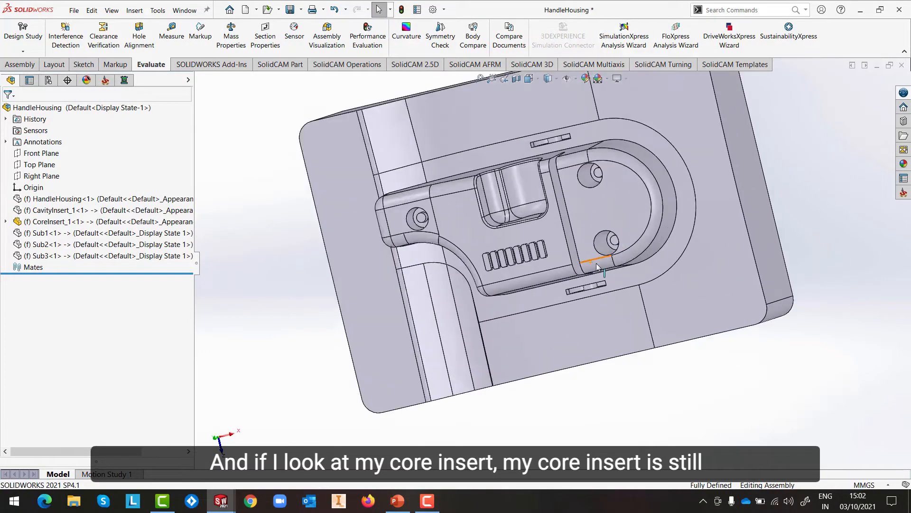
middle_click_drag(574, 304, 602, 166)
middle_click_drag(633, 224, 623, 248)
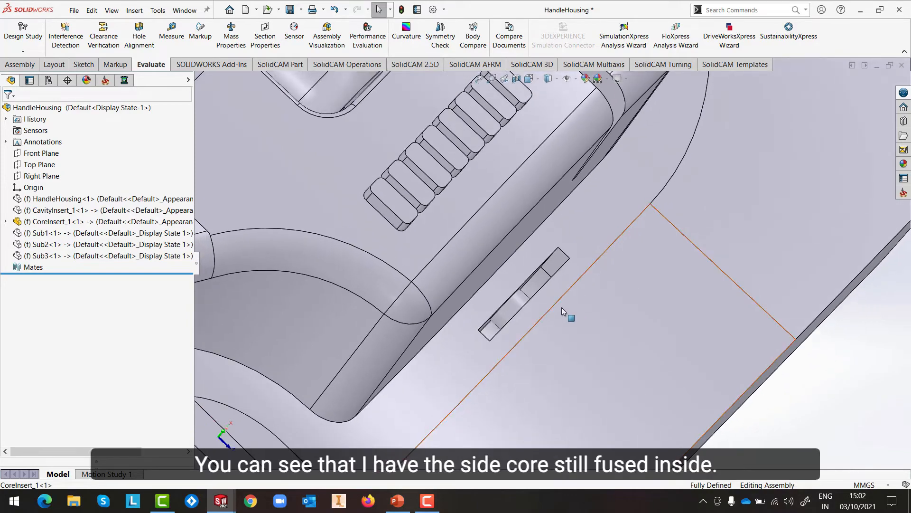
scroll(525, 299, "up", 7)
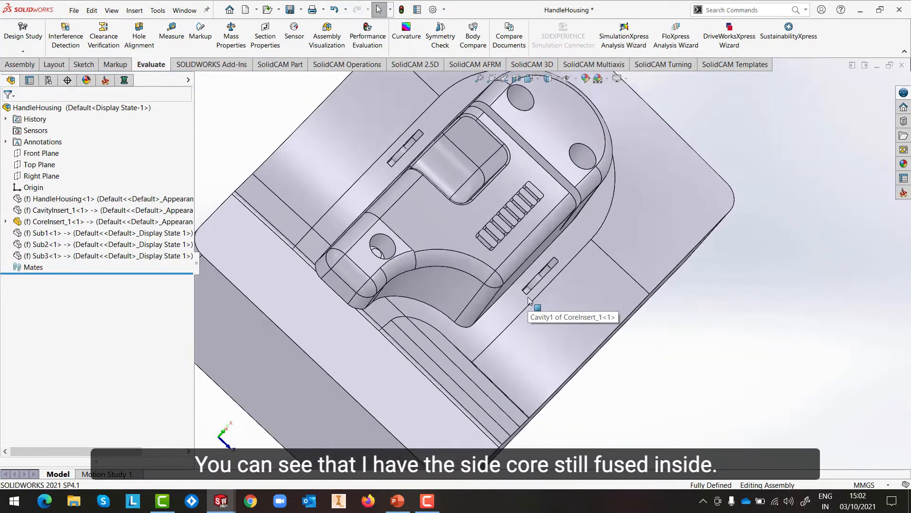
scroll(475, 184, "down", 4)
middle_click_drag(495, 216, 482, 181)
scroll(503, 212, "up", 4)
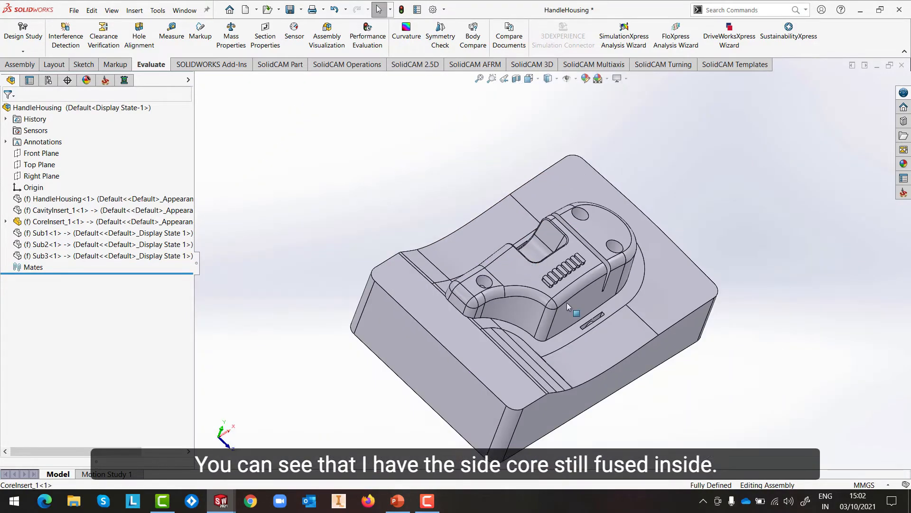
scroll(600, 324, "down", 1)
middle_click_drag(599, 325, 559, 285)
scroll(581, 321, "up", 2)
scroll(578, 328, "down", 1)
scroll(570, 282, "down", 1)
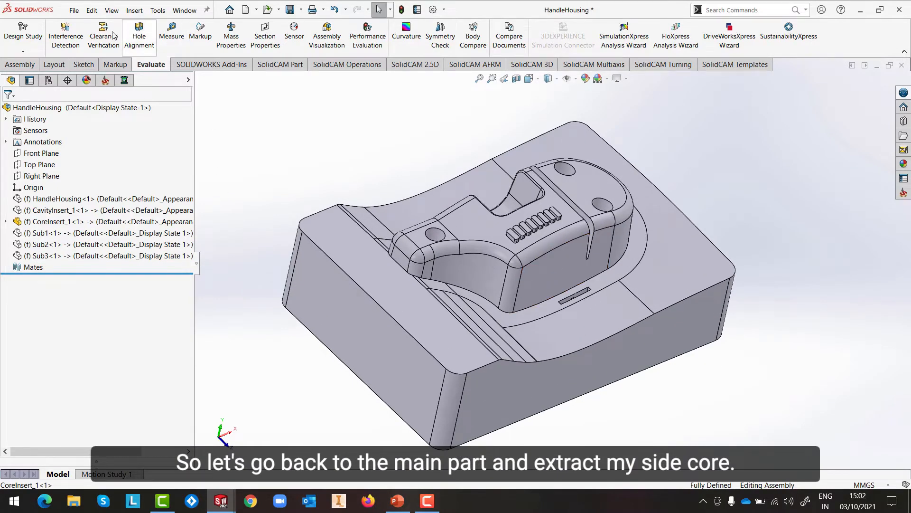
Save the assembly and switch to the HandleHousing part window, at the ring-shaped lug under the rim.
left_click(74, 10)
left_click(84, 123)
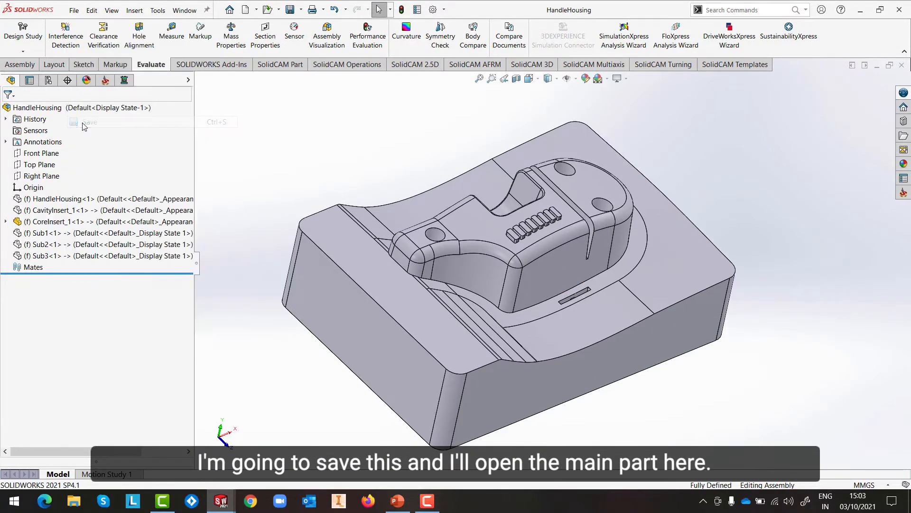
left_click(183, 10)
left_click(213, 116)
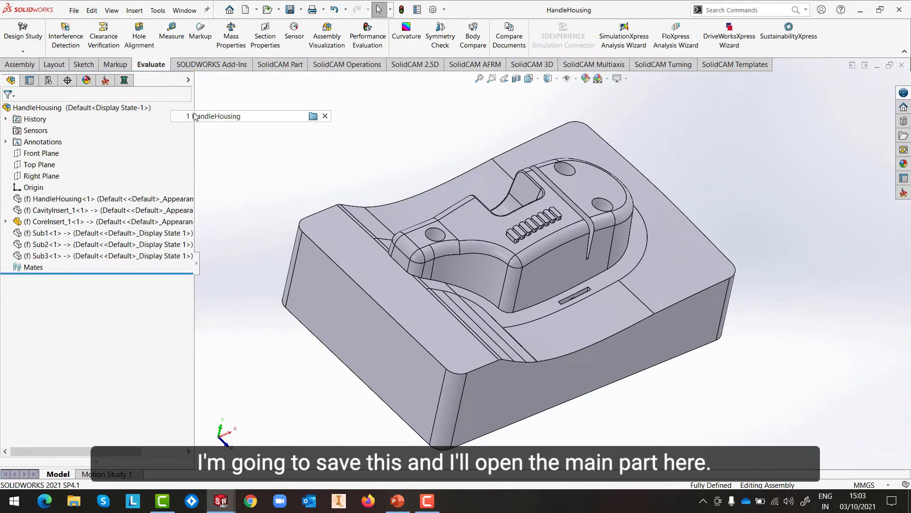
scroll(570, 327, "down", 6)
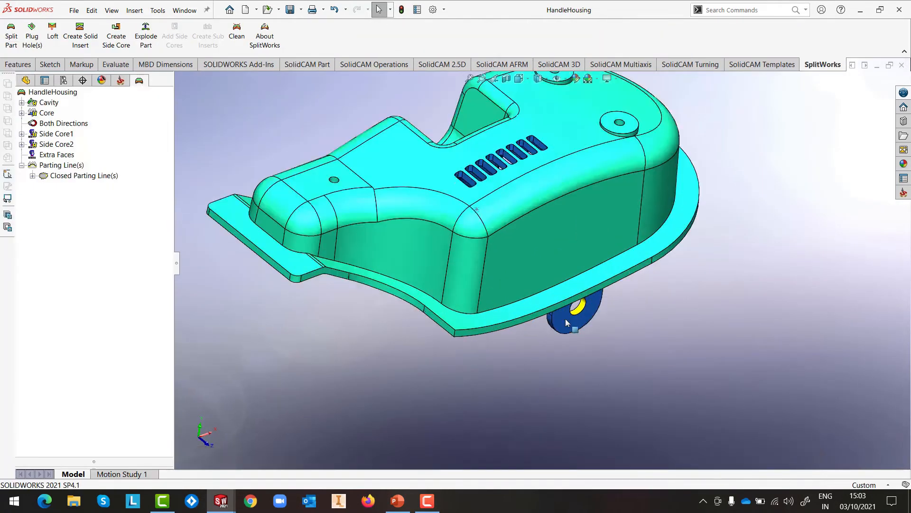
Update the Side Core1 surface and plug the boundary loop at one end of its cylindrical face.
right_click(61, 137)
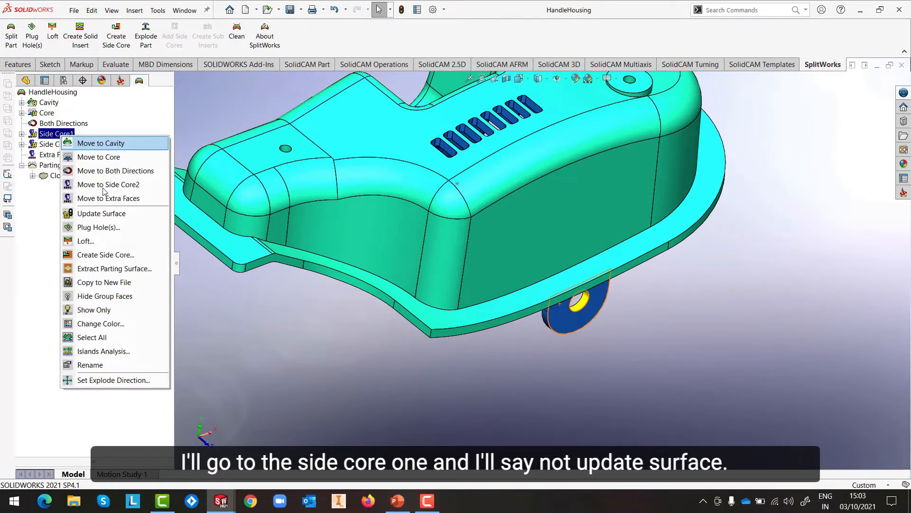
left_click(114, 213)
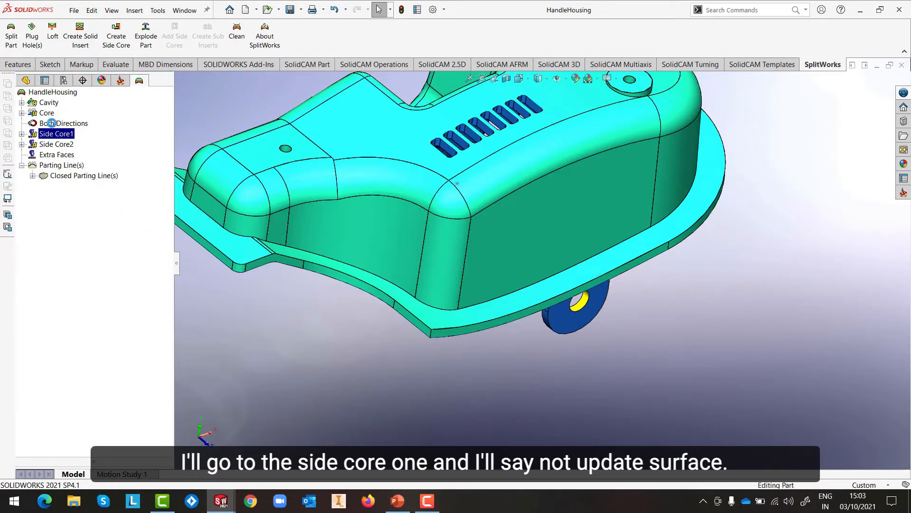
right_click(53, 133)
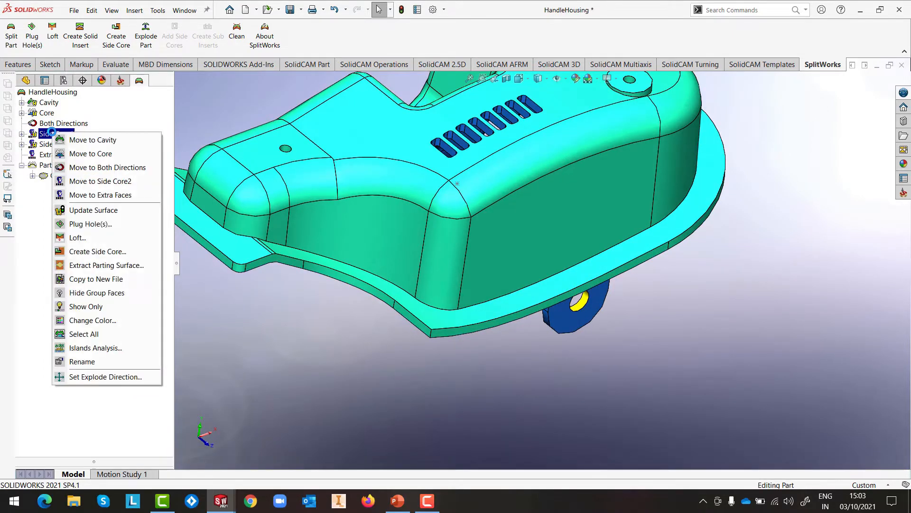
left_click(91, 226)
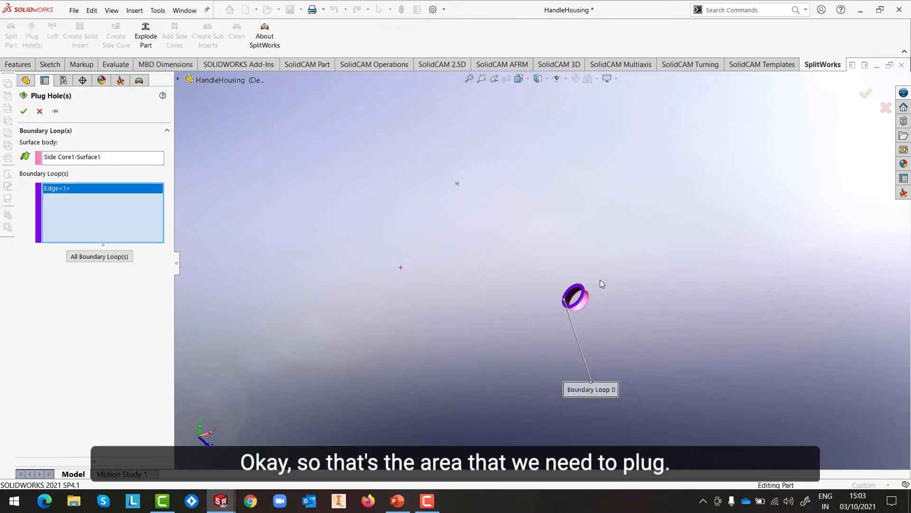
scroll(585, 295, "down", 2)
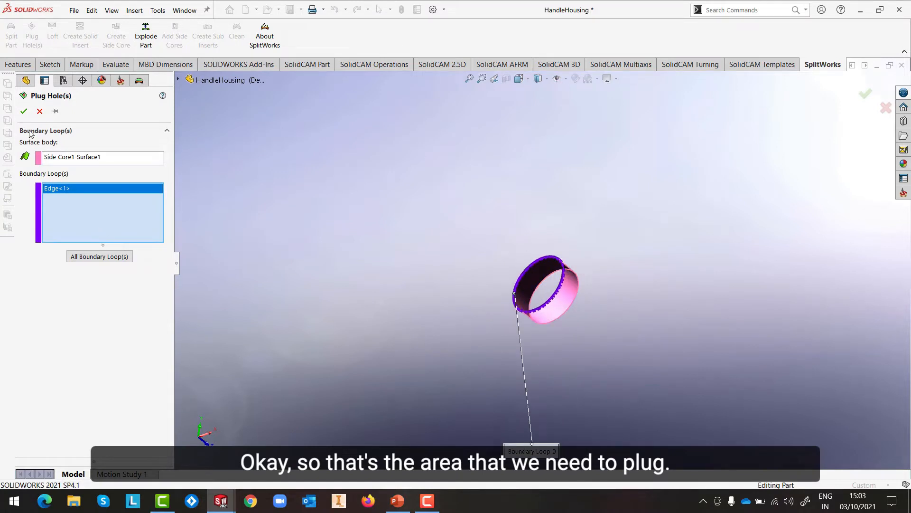
left_click(24, 112)
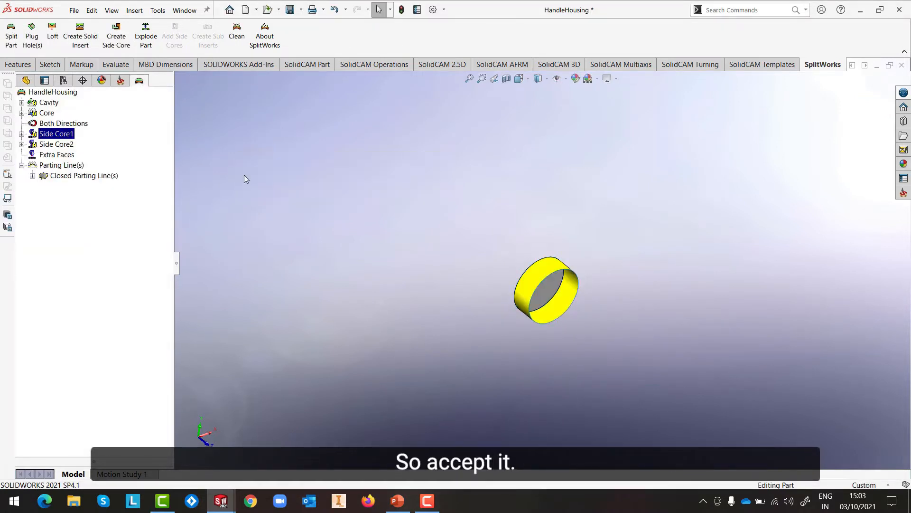
Create a side core from the plugged Side Core1 surface, using its plugged end face as direction and a length of 75 mm.
left_click(117, 45)
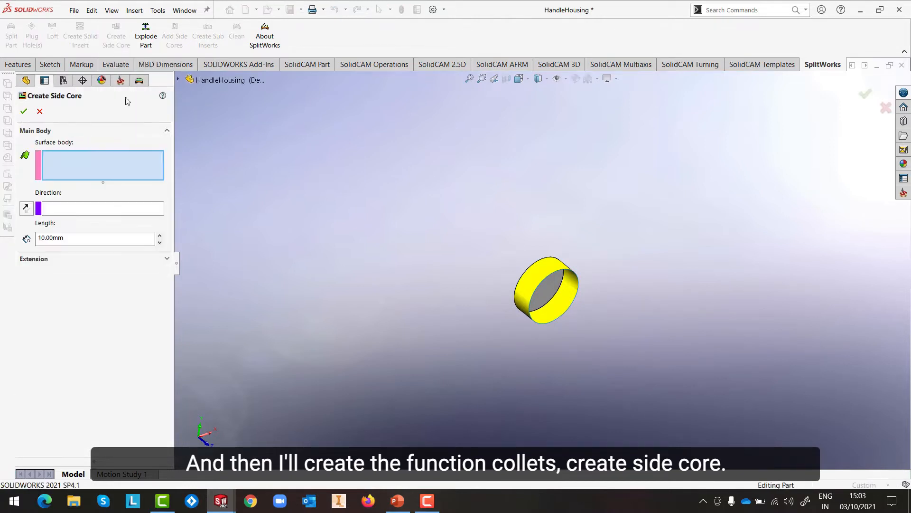
left_click(552, 318)
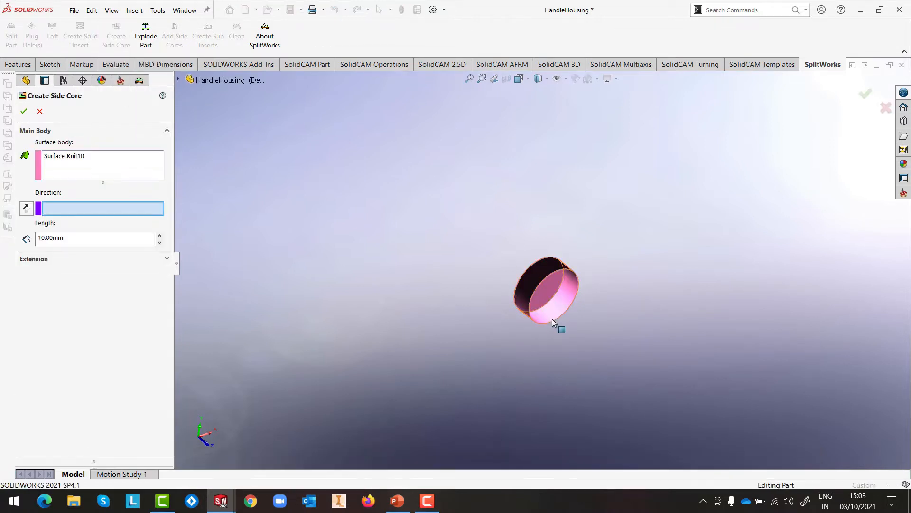
left_click(541, 289)
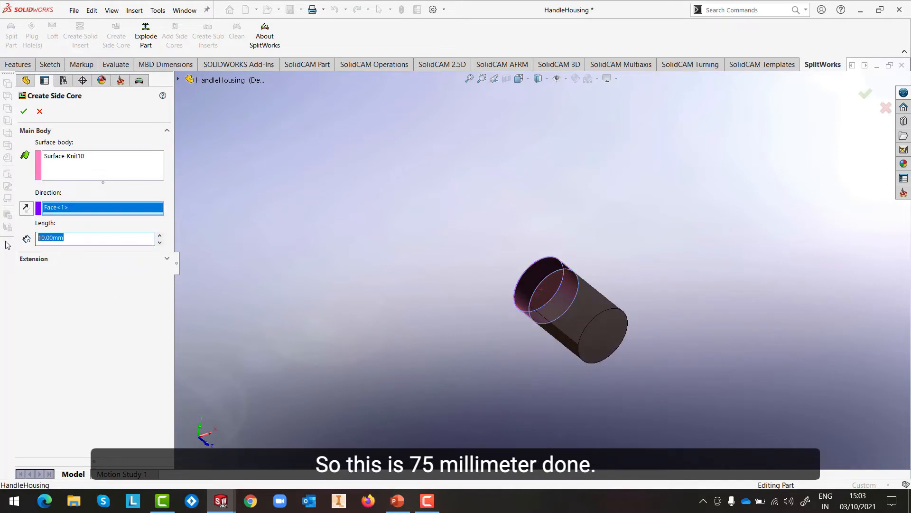
type("75")
key("Return")
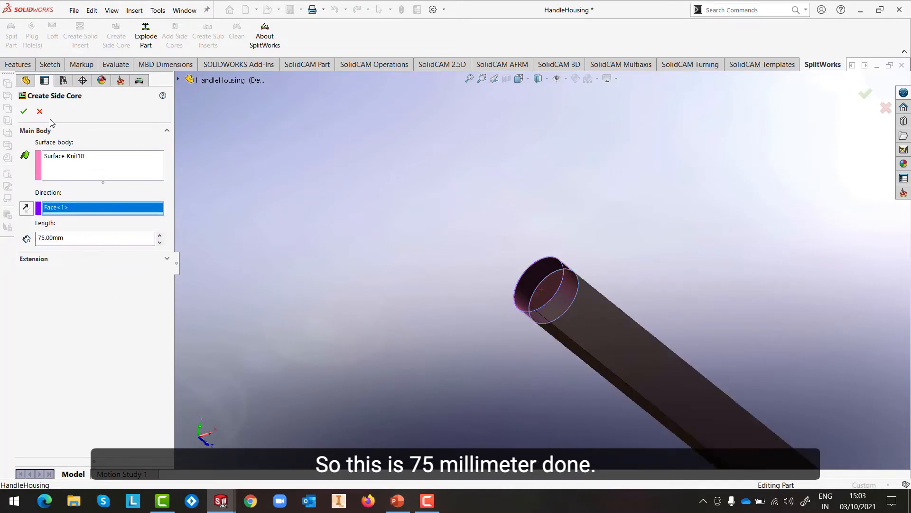
left_click(23, 112)
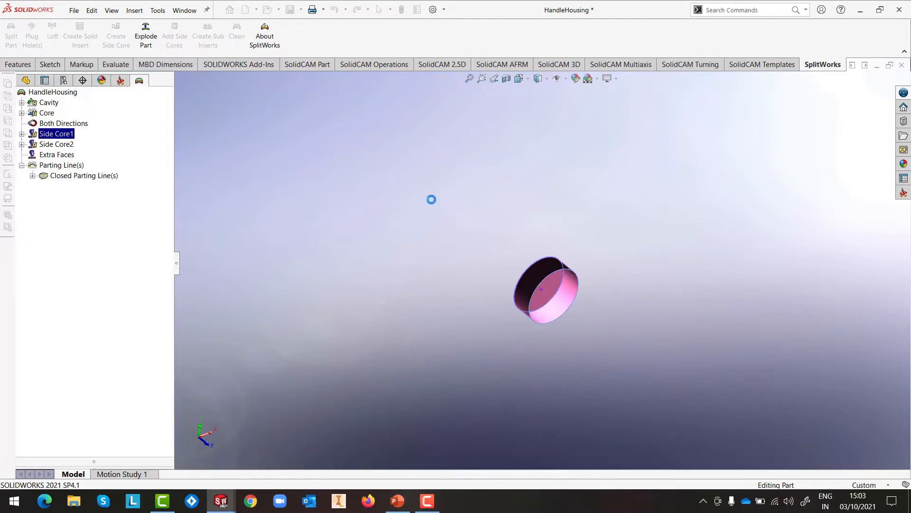
middle_click_drag(443, 211, 413, 255)
key("f")
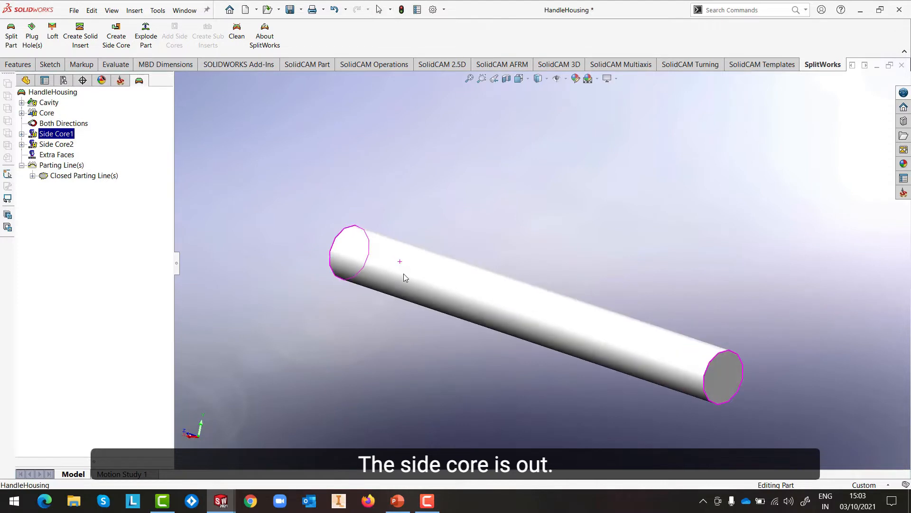
Save the HandleHousing part and switch to the HandleHousing assembly so that it updates.
left_click(74, 11)
left_click(91, 122)
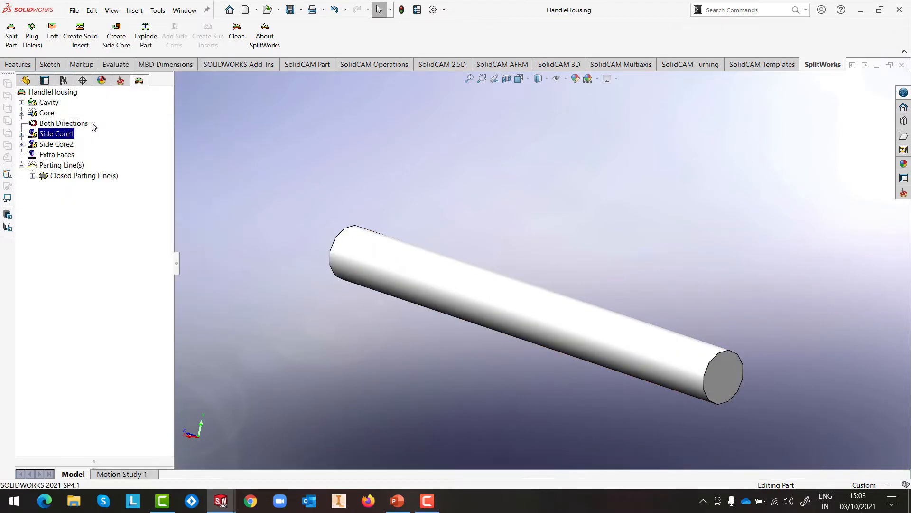
left_click(177, 13)
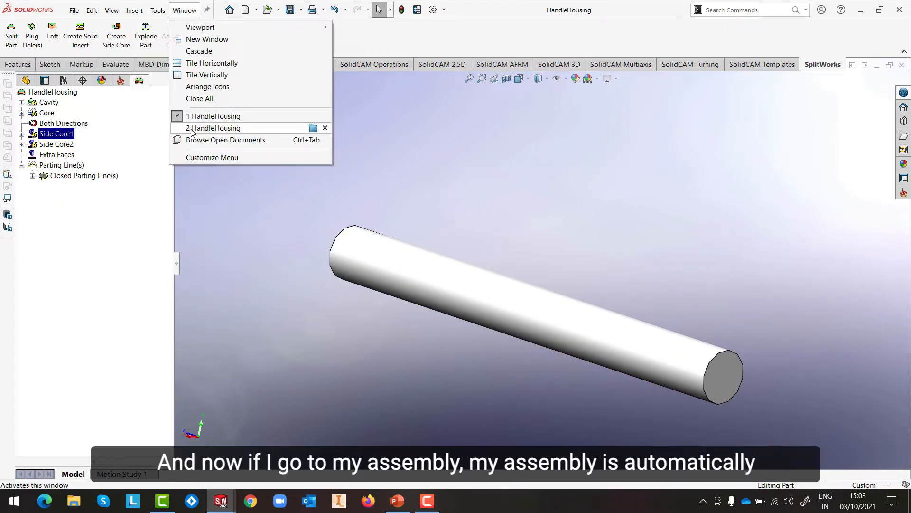
left_click(212, 128)
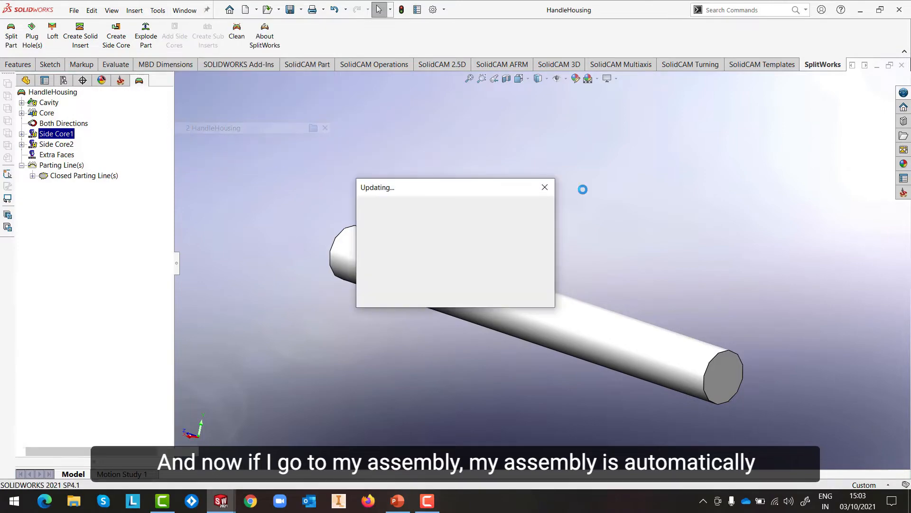
Inspect the side core hole and the opposite slot in the core insert, and return to the HandleHousing part.
scroll(628, 345, "down", 5)
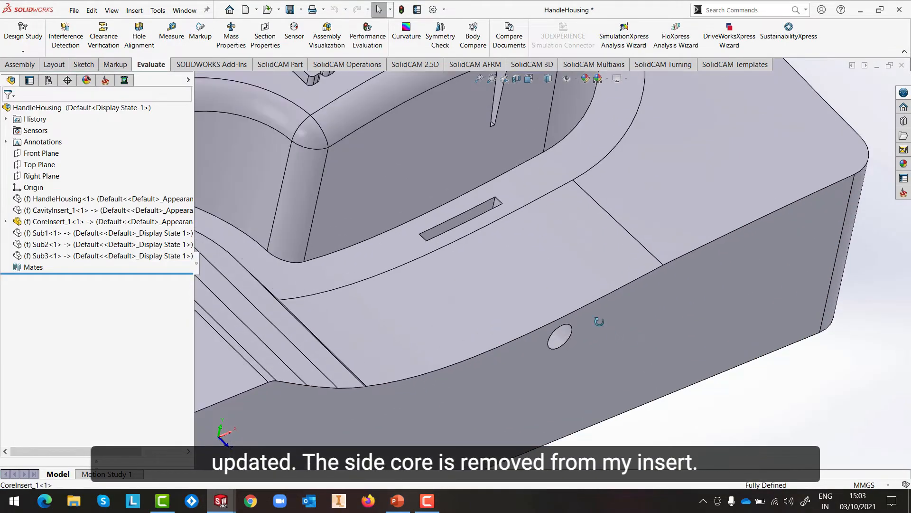
mouse_move(602, 324)
middle_mouse_down()
mouse_move(551, 216)
mouse_move(635, 393)
mouse_move(621, 380)
mouse_move(635, 374)
mouse_move(614, 328)
middle_mouse_up()
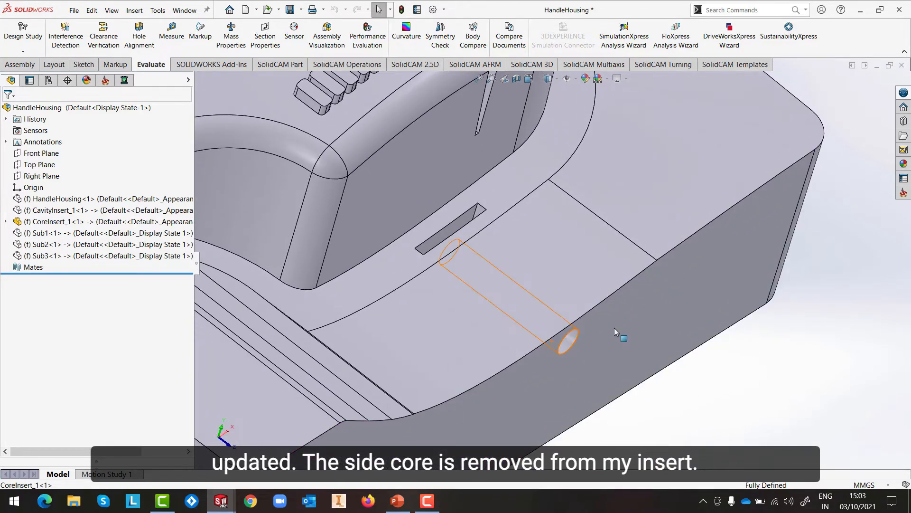
scroll(614, 327, "up", 5)
middle_click_drag(366, 263, 583, 303)
scroll(505, 271, "down", 2)
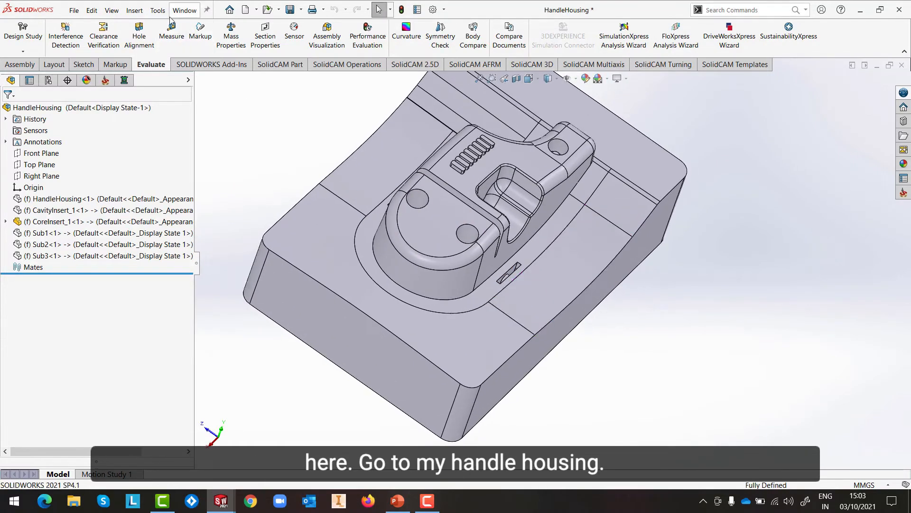
left_click(183, 11)
left_click(195, 117)
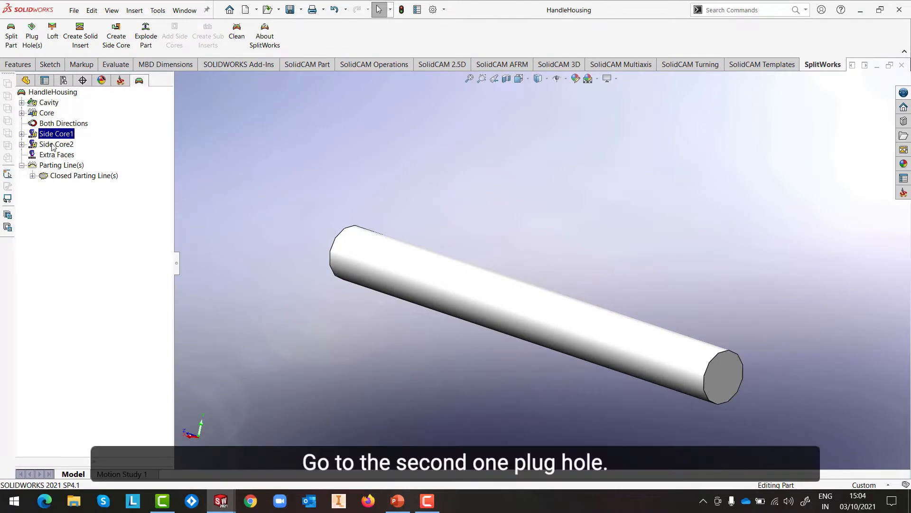
Plug the hole in the Side Core2 surface, replacing the preselected boundary loop with the one at the cylindrical face's opposite end.
right_click(53, 145)
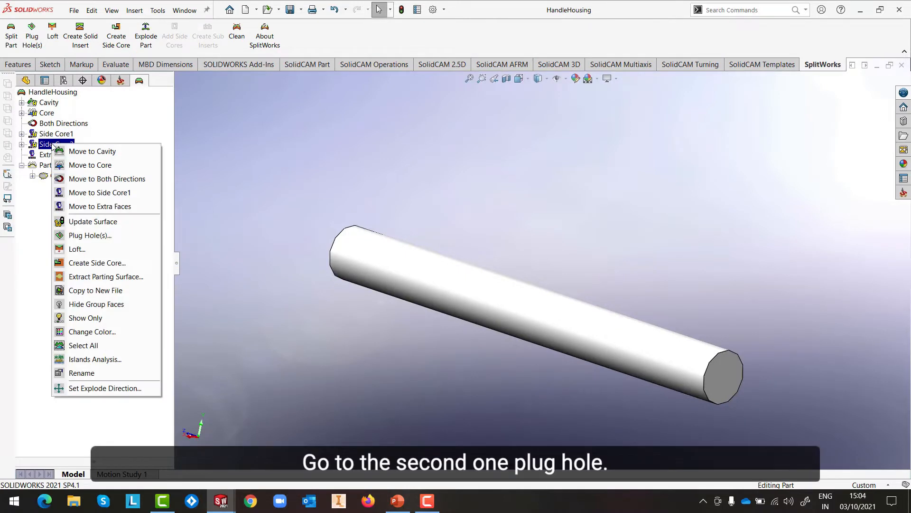
left_click(76, 235)
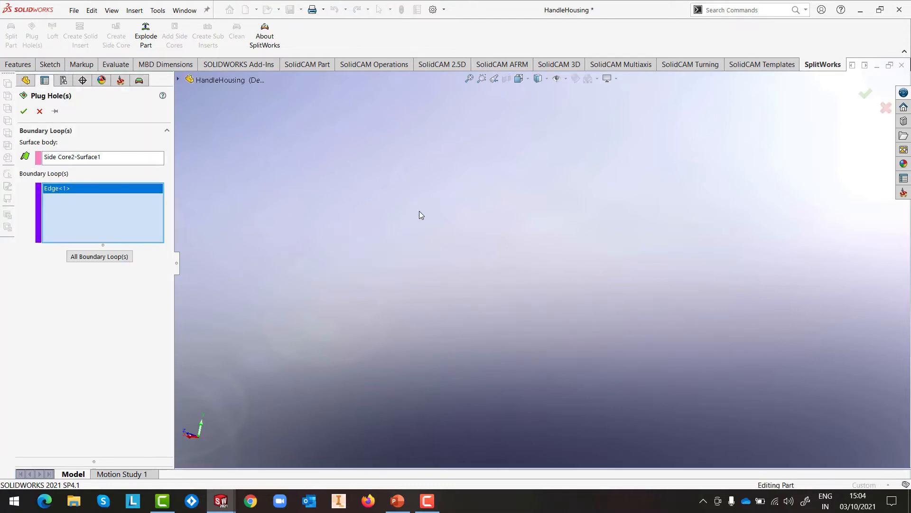
scroll(449, 258, "up", 4)
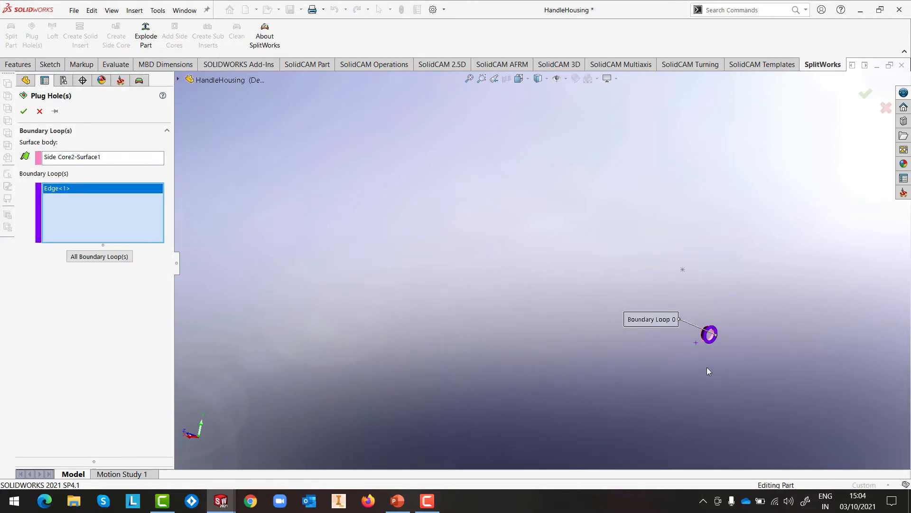
scroll(704, 327, "down", 8)
scroll(632, 317, "down", 2)
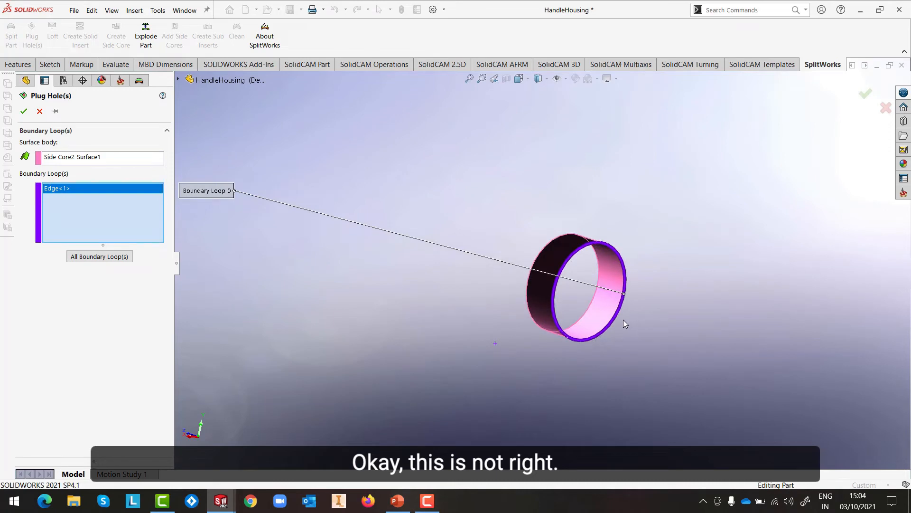
right_click(131, 188)
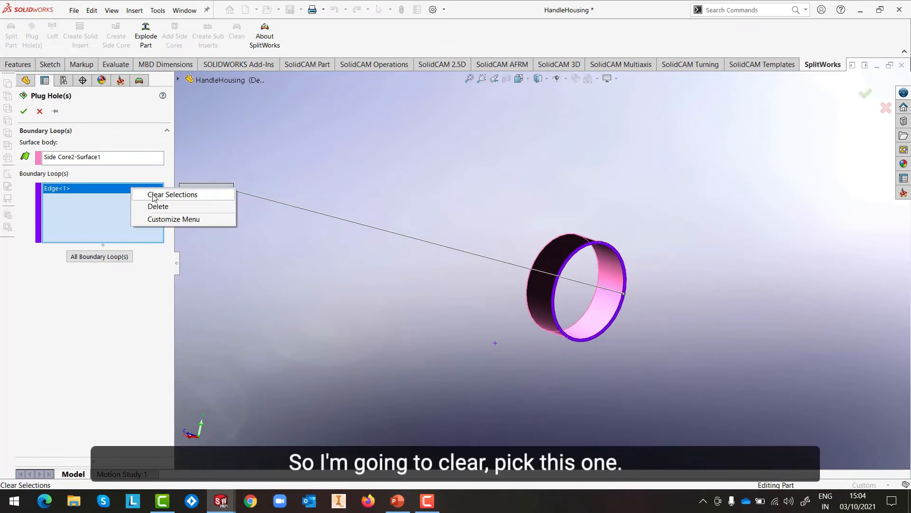
left_click(154, 196)
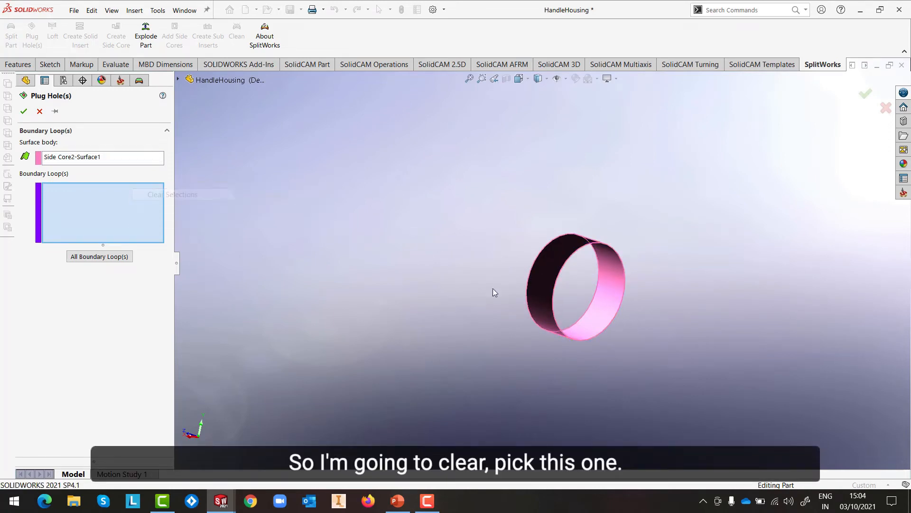
left_click(588, 309)
left_click(23, 111)
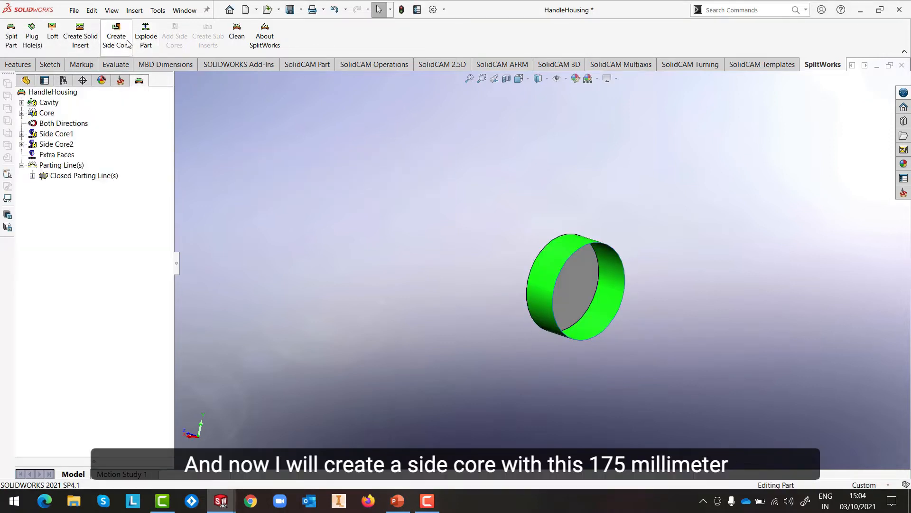
Create a side core from the plugged Side Core2 surface, using its plugged end face as direction and a length of 75 mm.
left_click(116, 39)
left_click(550, 278)
left_click(596, 309)
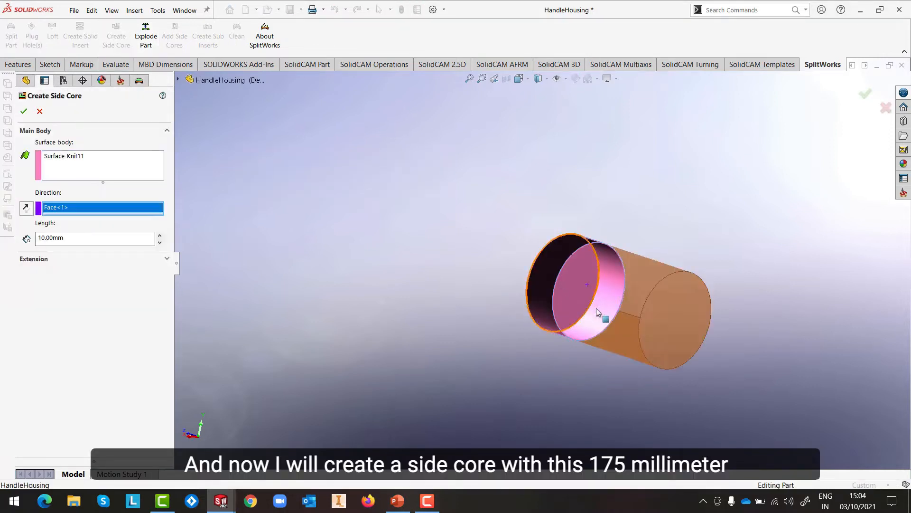
left_click_drag(9, 241, 1, 241)
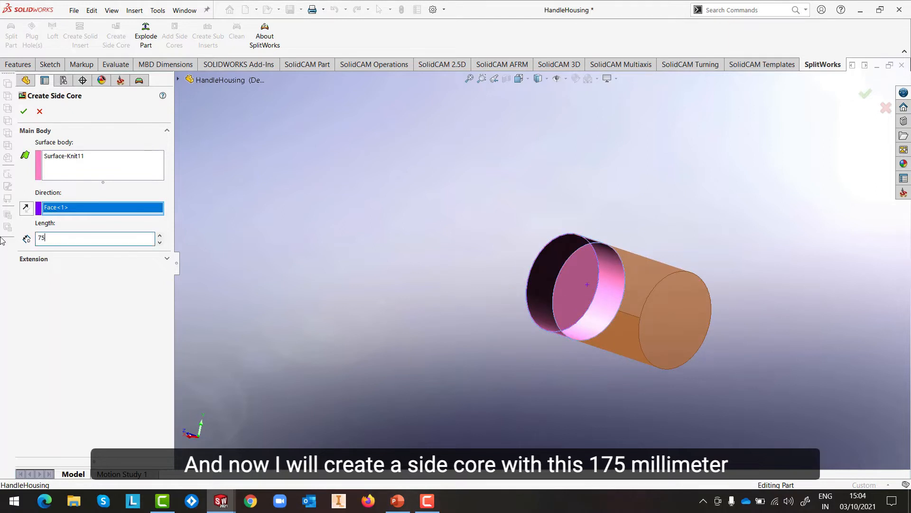
key("Return")
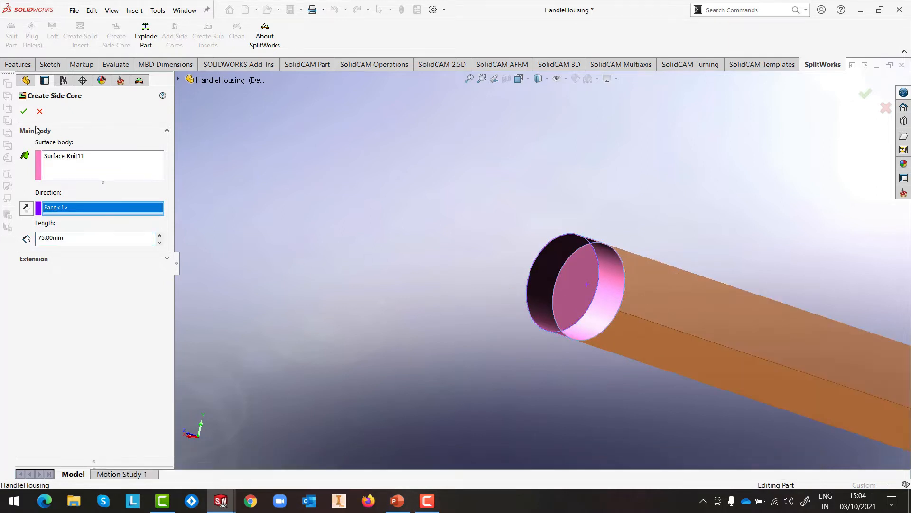
left_click(24, 112)
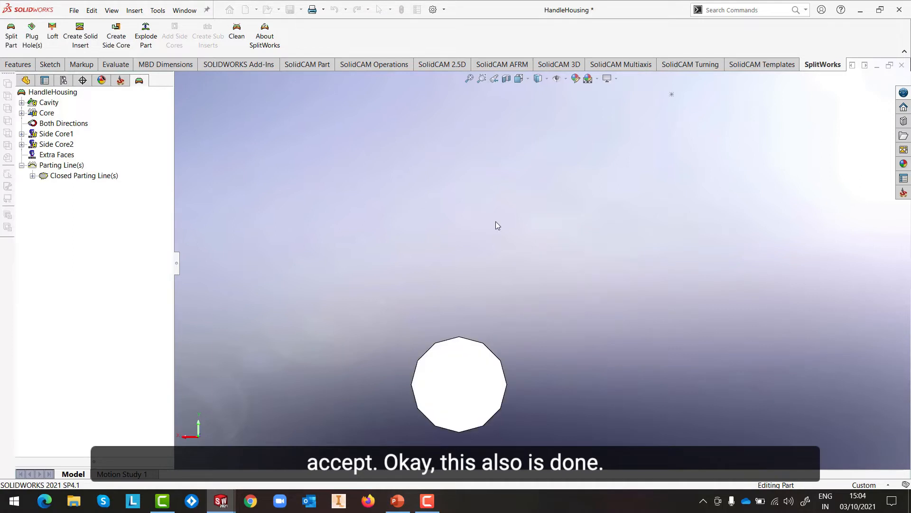
middle_click_drag(545, 230, 321, 236)
scroll(267, 225, "down", 2)
Save the HandleHousing part, then switch to the HandleHousing assembly and inspect the side core openings in the core insert.
left_click(73, 10)
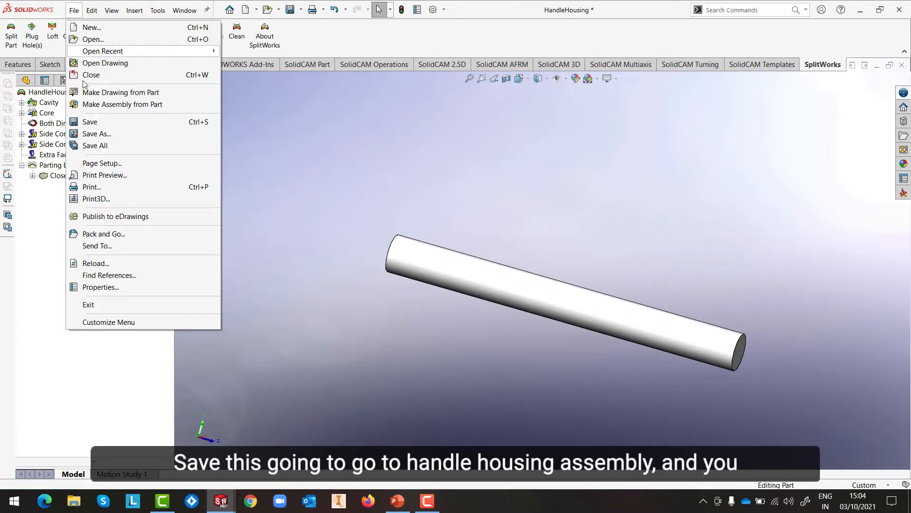
left_click(90, 122)
left_click(184, 10)
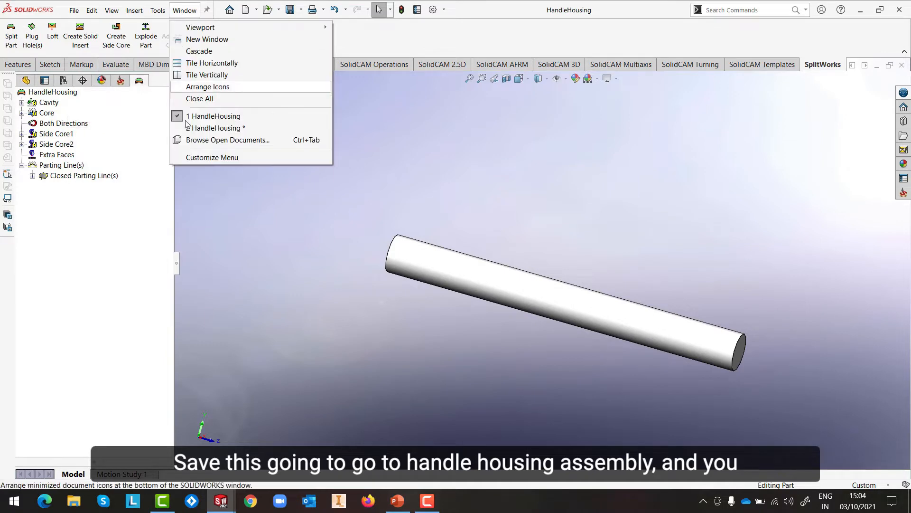
left_click(190, 129)
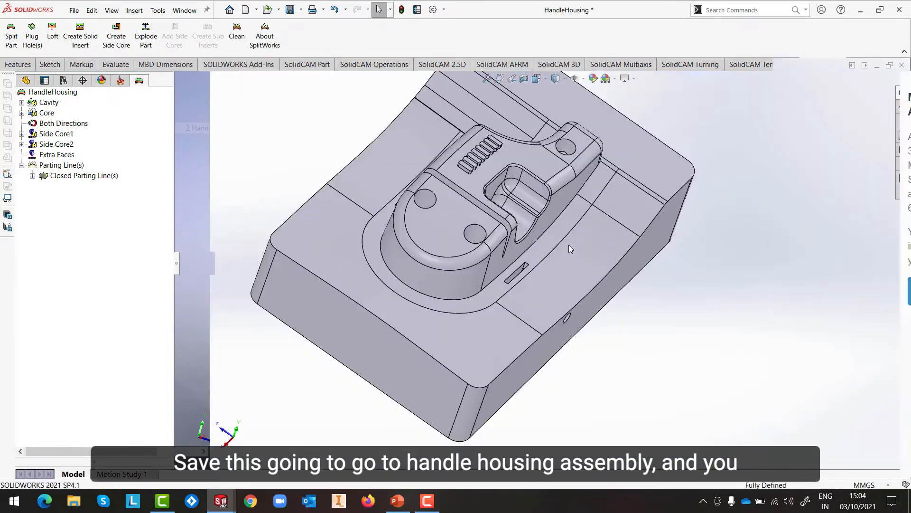
scroll(545, 285, "down", 2)
middle_click(544, 285)
middle_click_drag(545, 286, 525, 275)
scroll(525, 273, "up", 4)
scroll(517, 200, "down", 1)
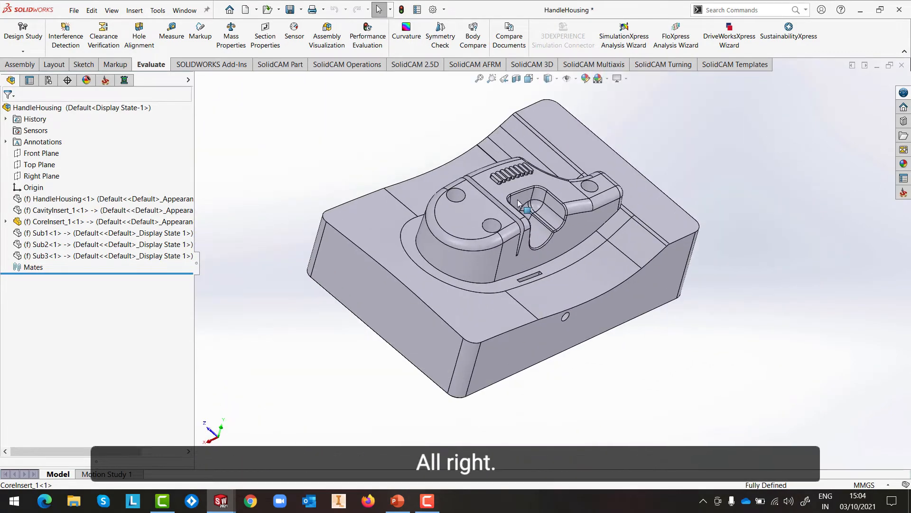
Save the HandleHousing assembly together with all its modified component documents.
left_click(76, 11)
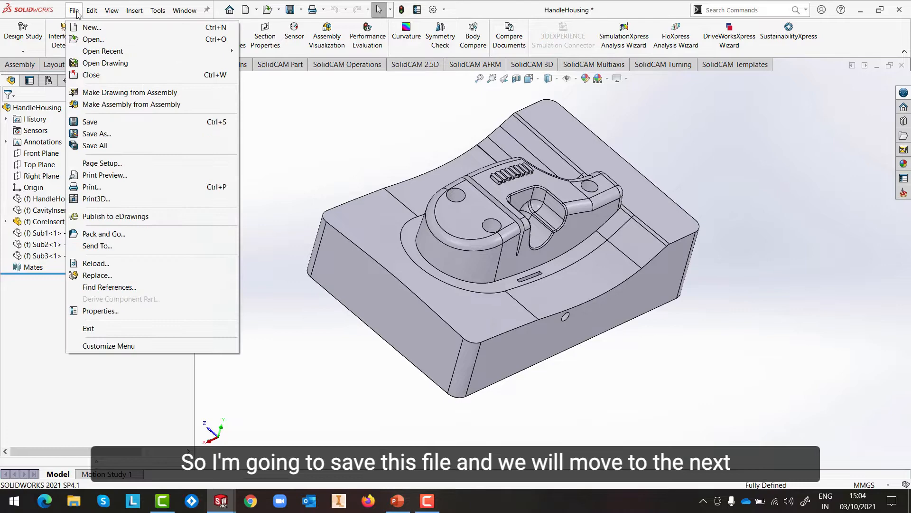
left_click(94, 124)
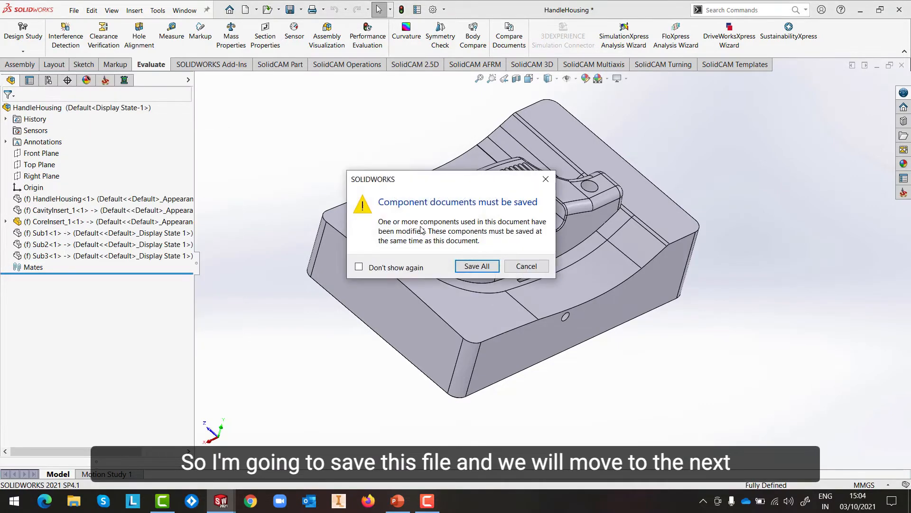
left_click(477, 266)
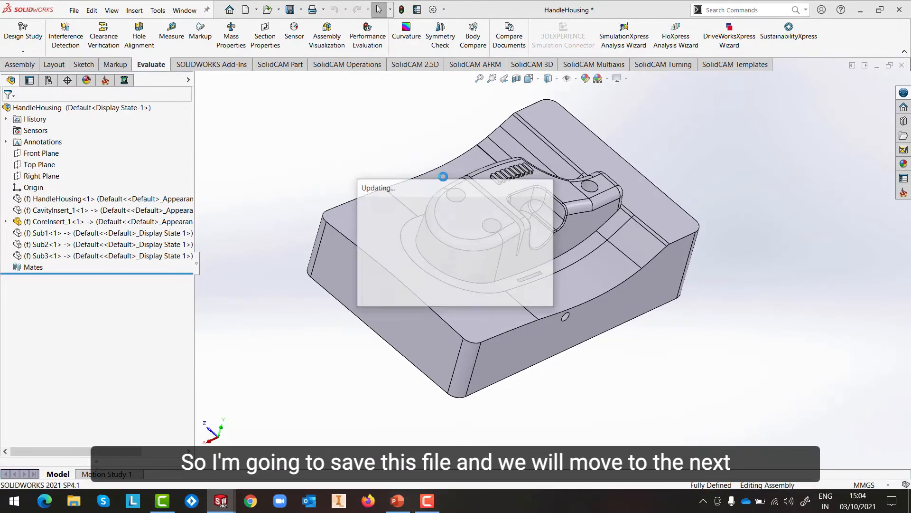
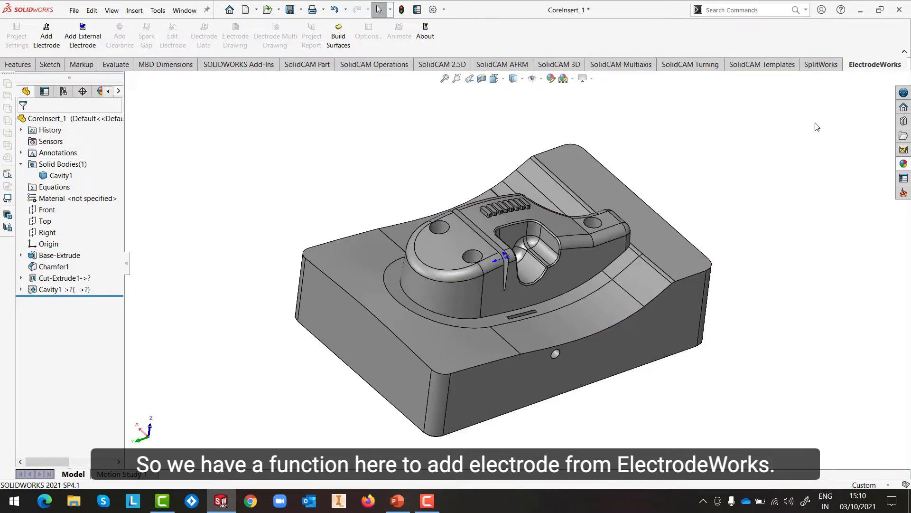
Start adding an electrode to the core insert and save its new assembly as CORE ELECTRODES in the PART DESIGN folder.
left_click(46, 41)
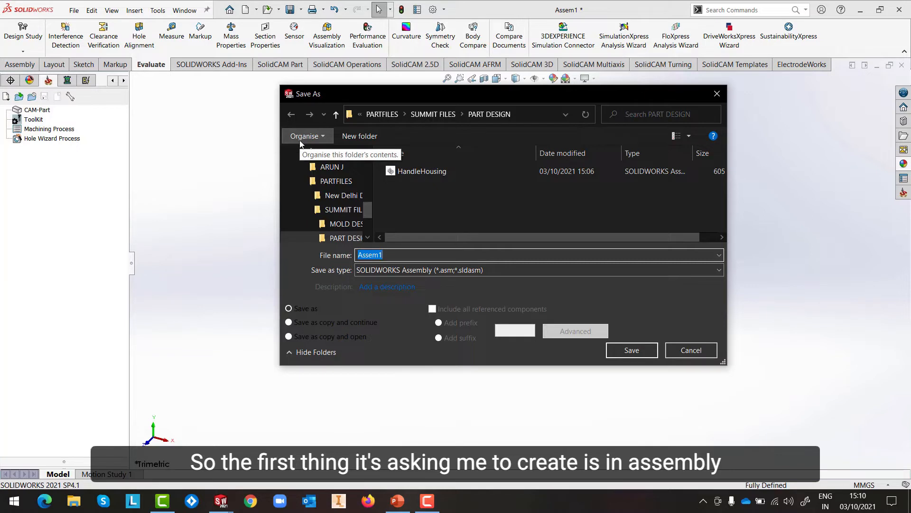
type("CORE ")
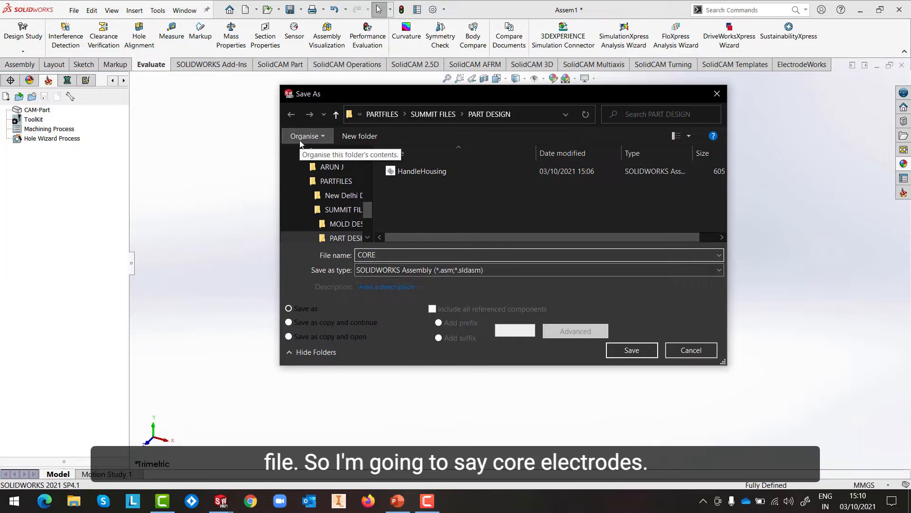
type("ELCTROD")
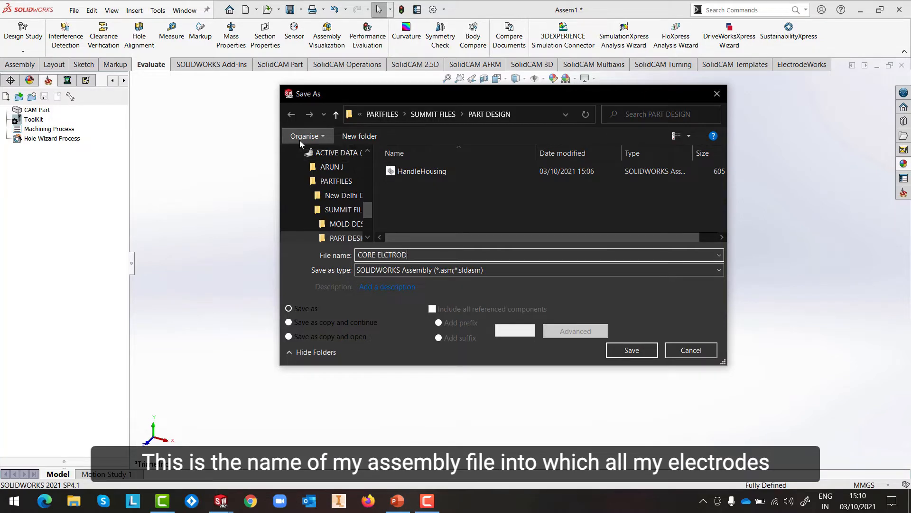
key("BackSpace")
key("BackSpace")
key("BackSpace")
type("ECTROD")
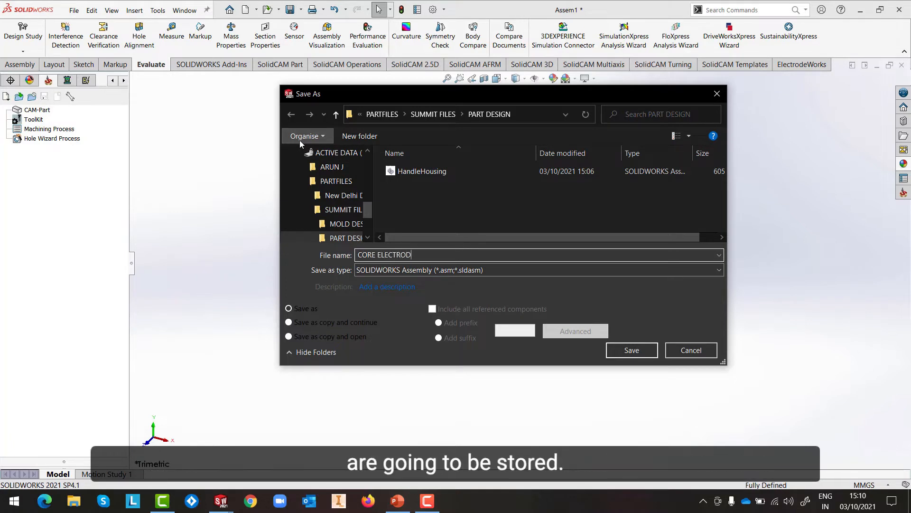
left_click(631, 350)
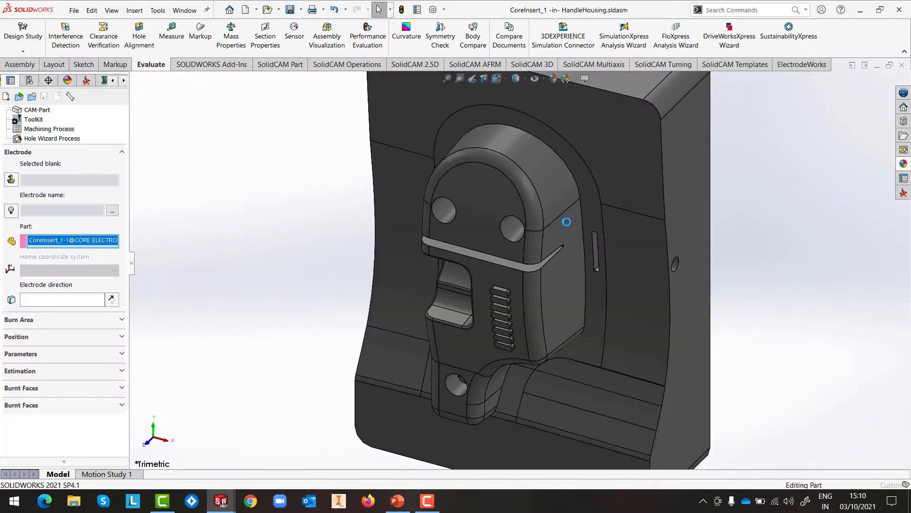
Set the electrode's reference corner to a chamfer of 2 mm at 45 degrees.
scroll(595, 364, "up", 3)
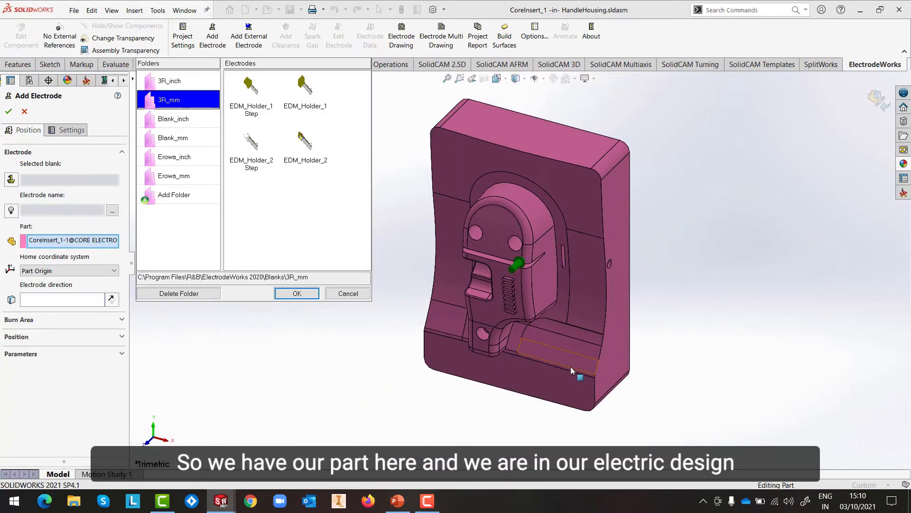
middle_click_drag(577, 373, 523, 218)
scroll(524, 204, "down", 3)
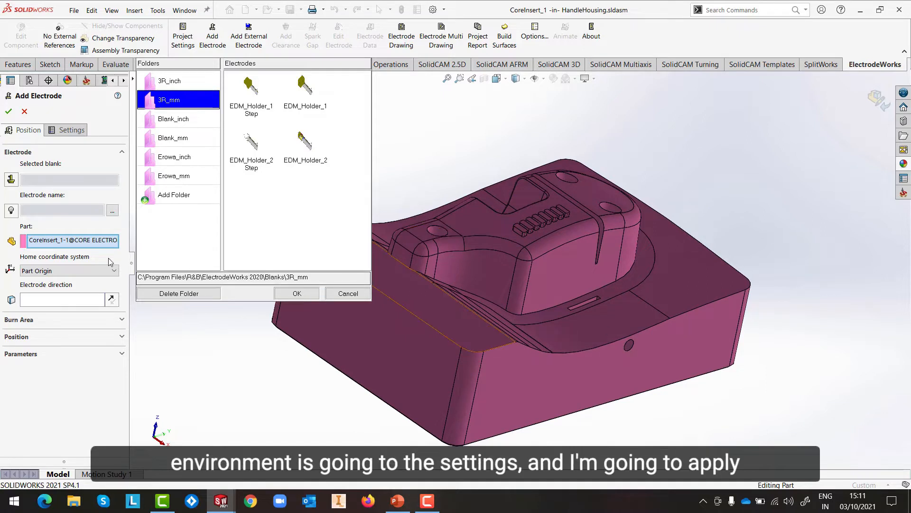
left_click(63, 134)
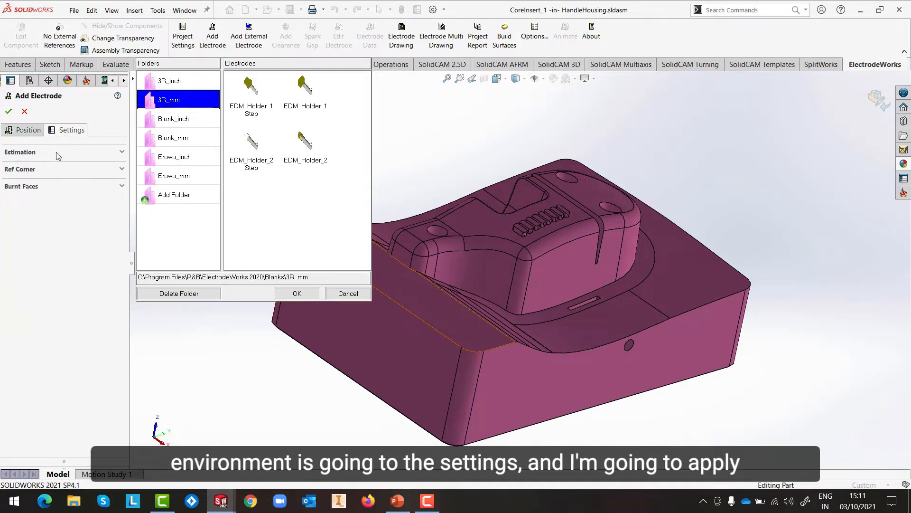
left_click(122, 170)
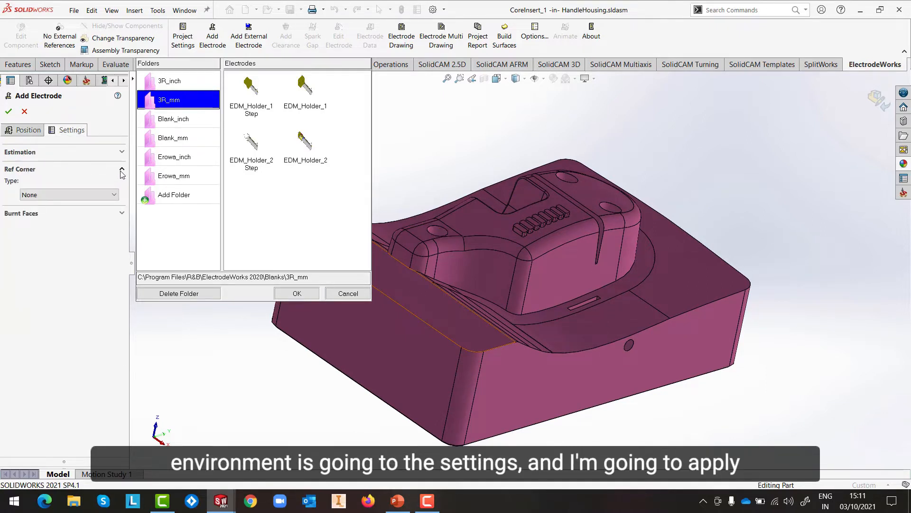
left_click(29, 195)
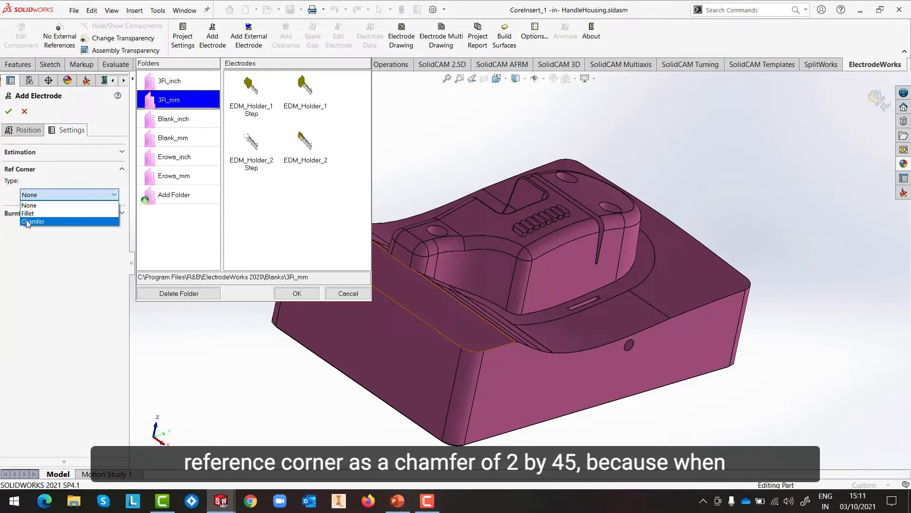
left_click(36, 221)
double_click(50, 228)
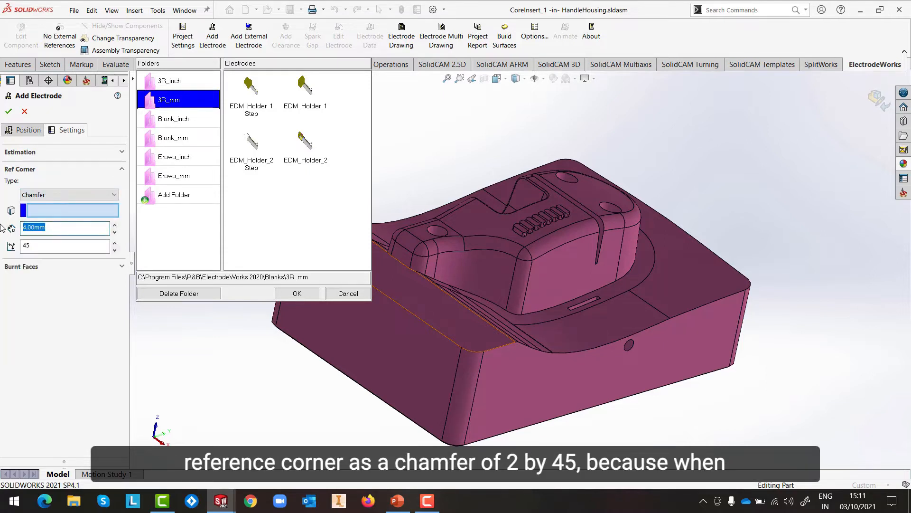
type("2")
left_click(56, 246)
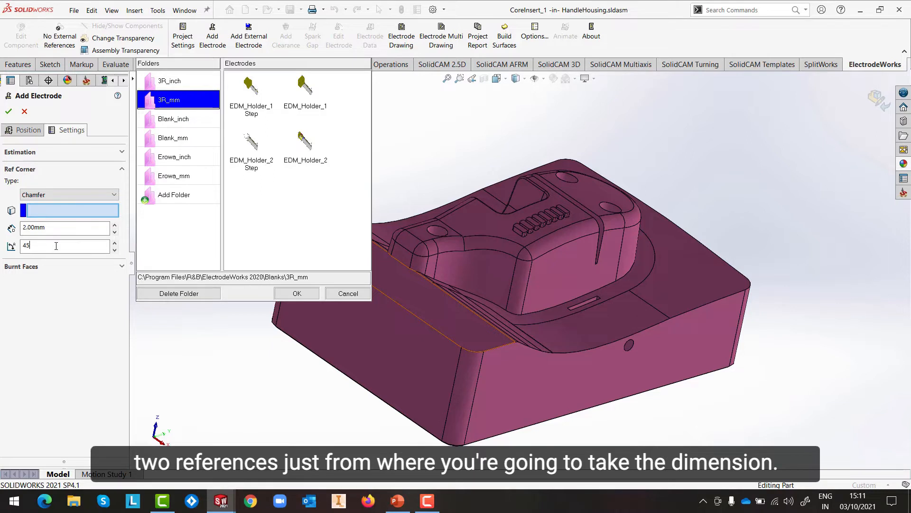
Set the burnt faces colour to red.
left_click(110, 267)
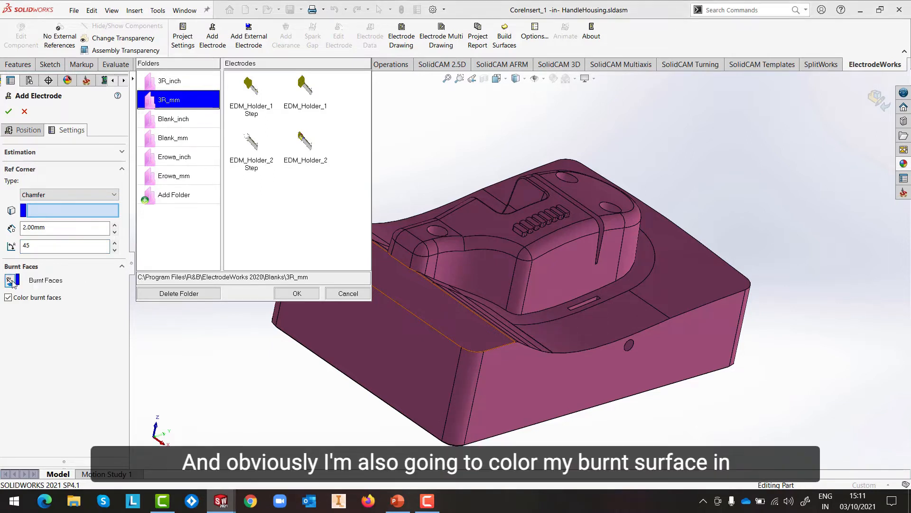
left_click(17, 281)
left_click(397, 197)
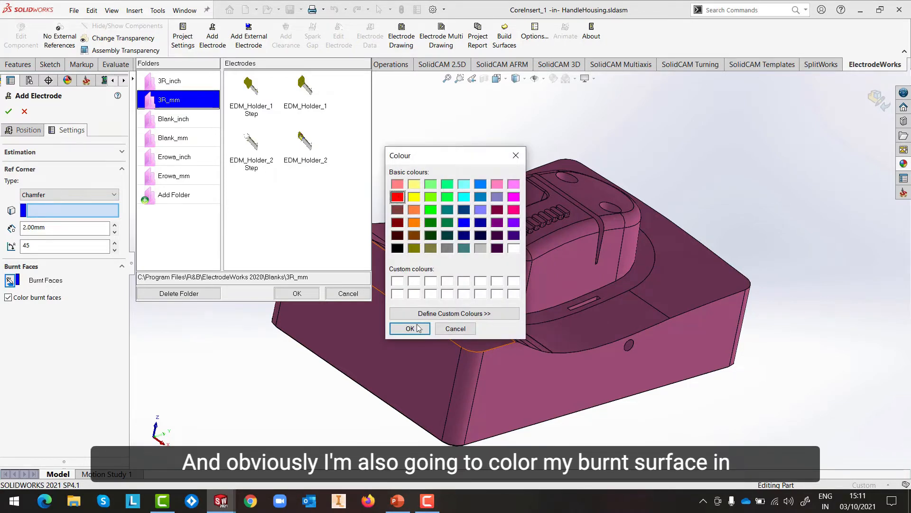
left_click(411, 327)
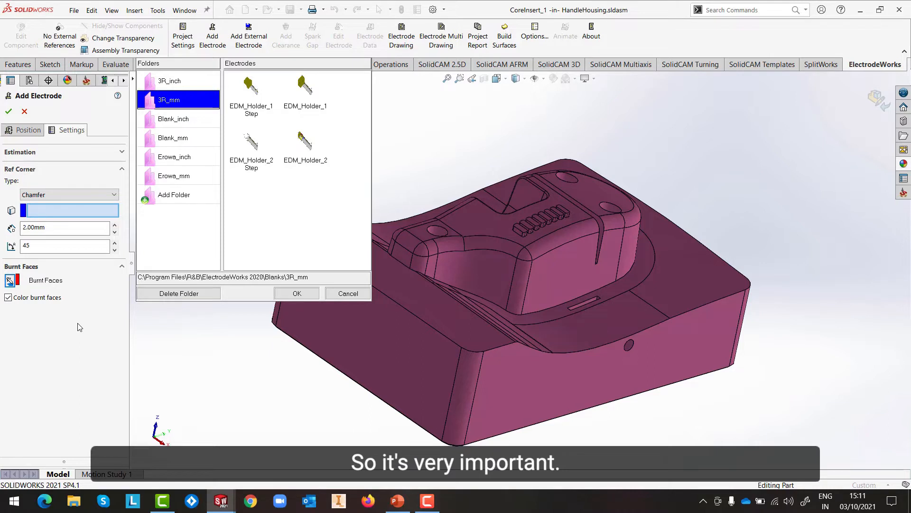
Load the EDM_Holder_1 Step blank from the 3R_mm folder as the electrode blank.
left_click(27, 130)
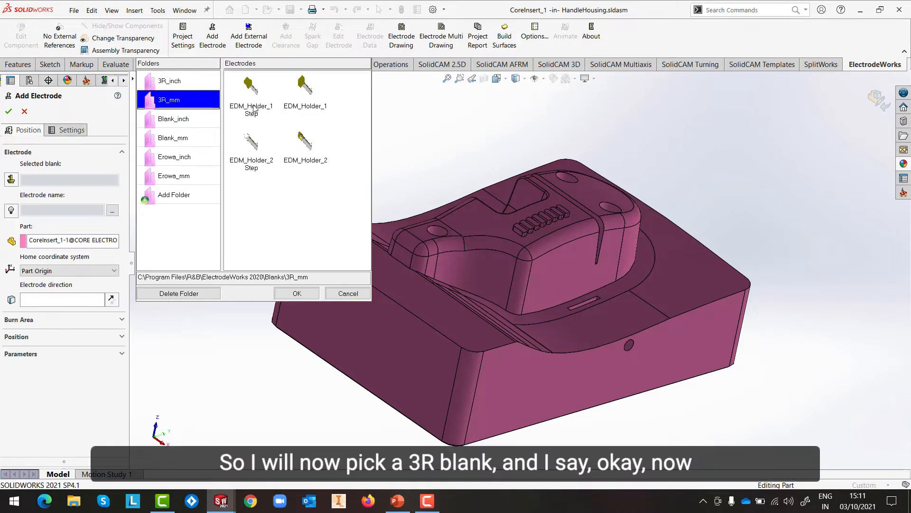
left_click(252, 91)
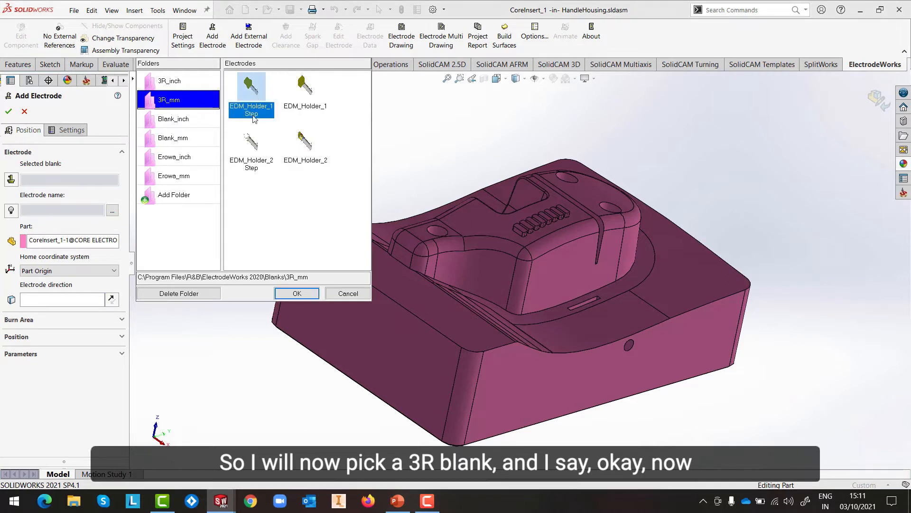
left_click(288, 294)
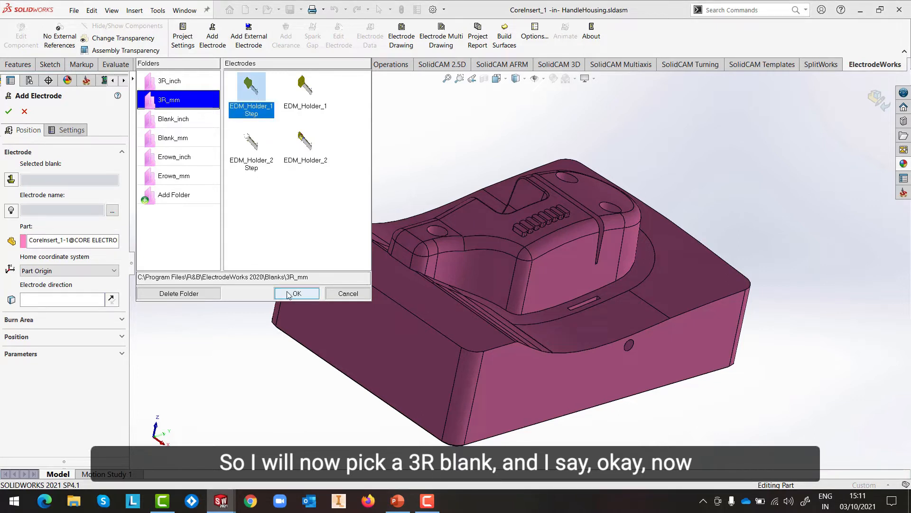
left_click(288, 294)
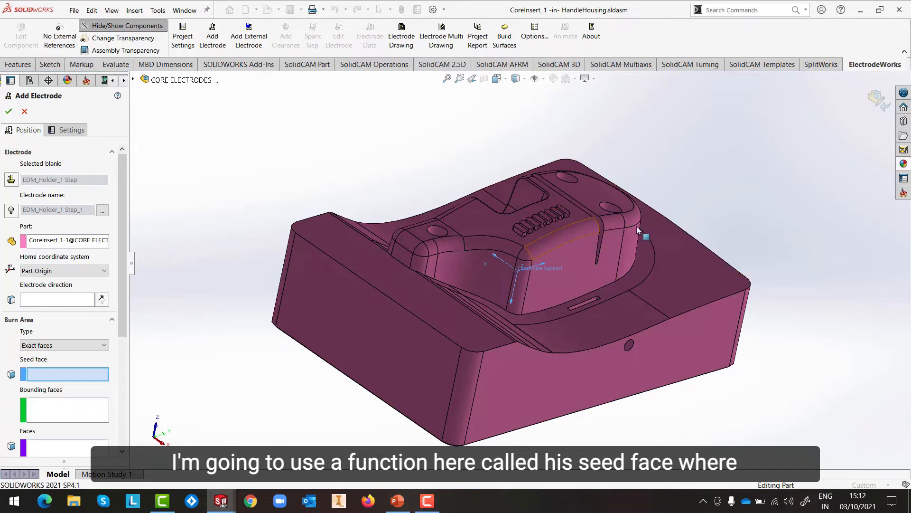
Pick the inner face of the narrow groove across the core's raised boss as the burn area's seed face.
scroll(577, 263, "down", 5)
middle_click_drag(577, 262, 575, 232)
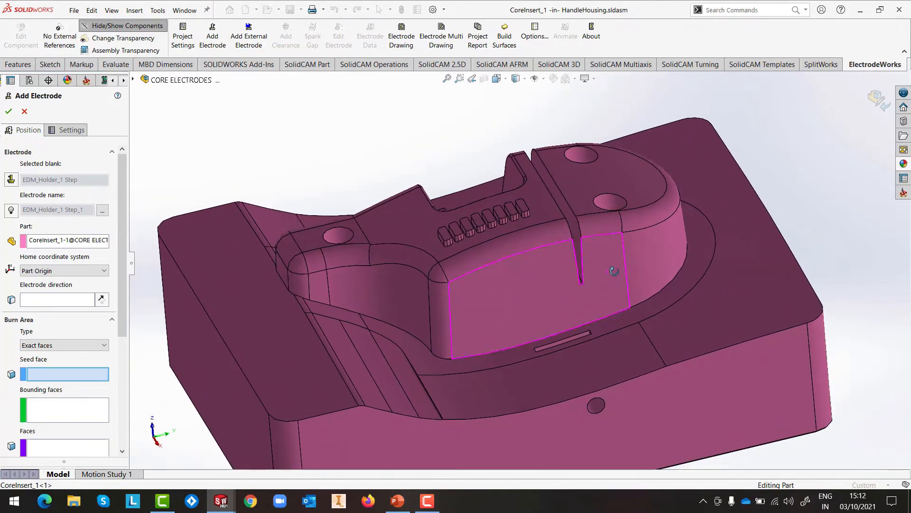
left_click(577, 233)
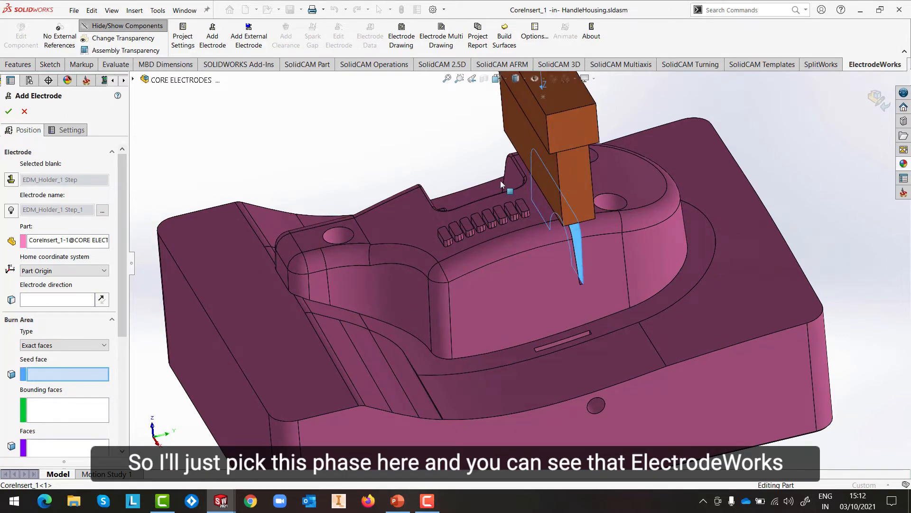
mouse_move(625, 277)
middle_mouse_down()
mouse_move(612, 262)
mouse_move(687, 291)
mouse_move(641, 194)
mouse_move(712, 213)
mouse_move(634, 206)
mouse_move(588, 257)
middle_mouse_up()
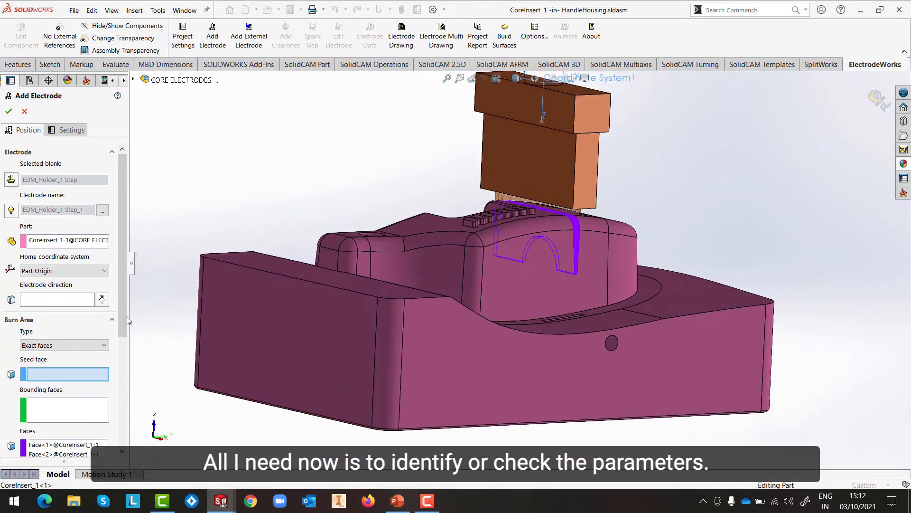
Show the electrode parameter scheme and set the base dimensions A to 90 mm and B to 25 mm.
scroll(126, 316, "down", 5)
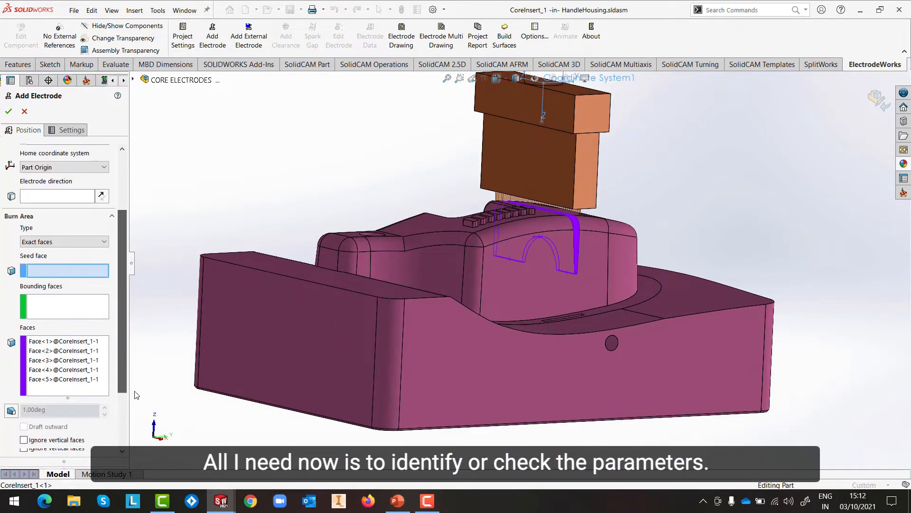
left_click(112, 447)
scroll(95, 449, "down", 5)
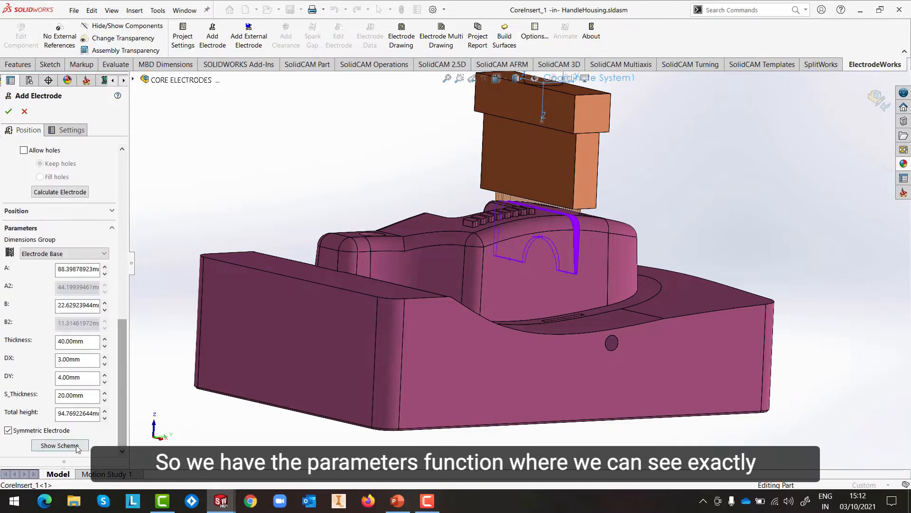
left_click(76, 446)
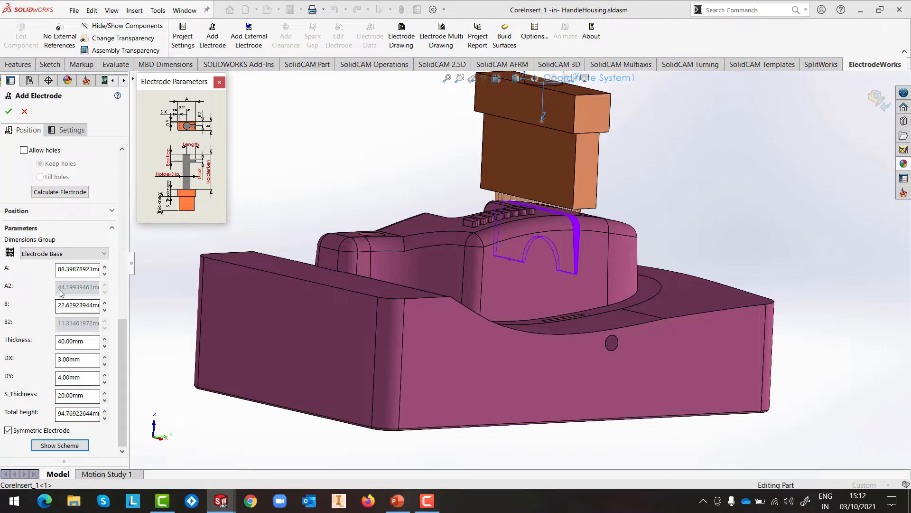
double_click(58, 270)
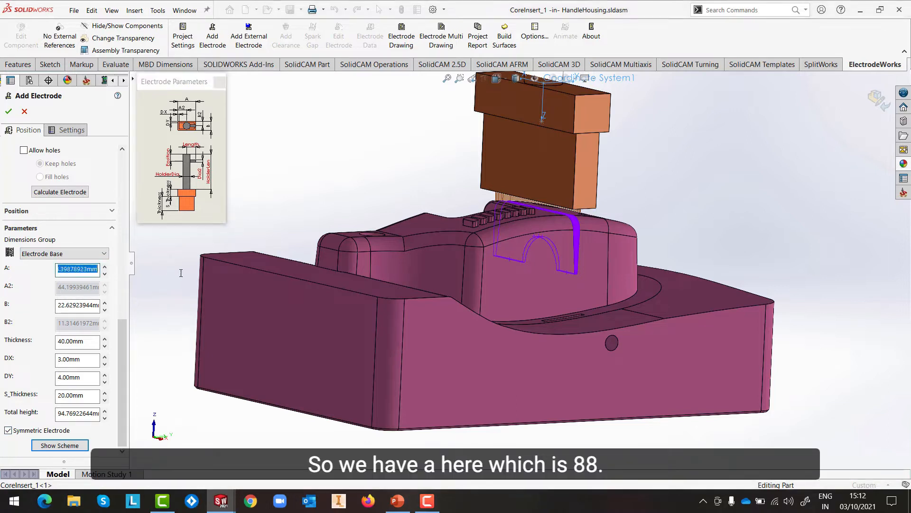
type("90")
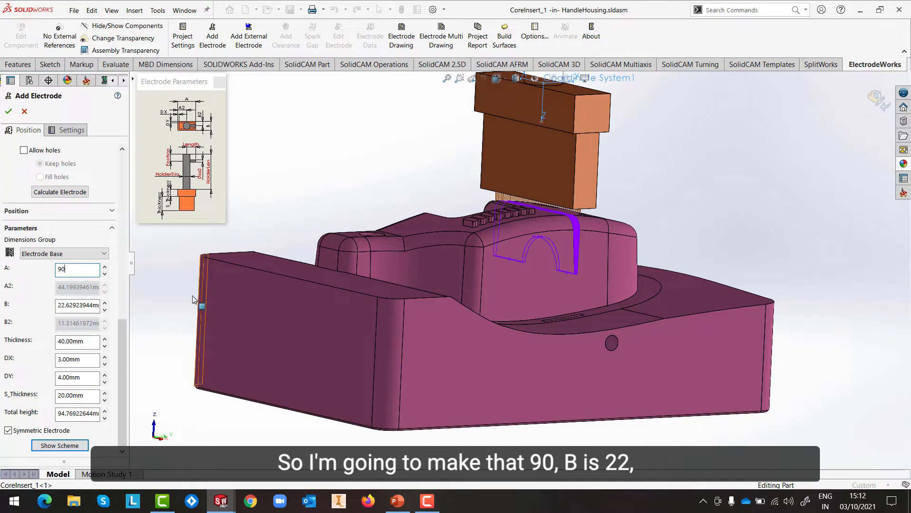
left_click(58, 305)
double_click(58, 305)
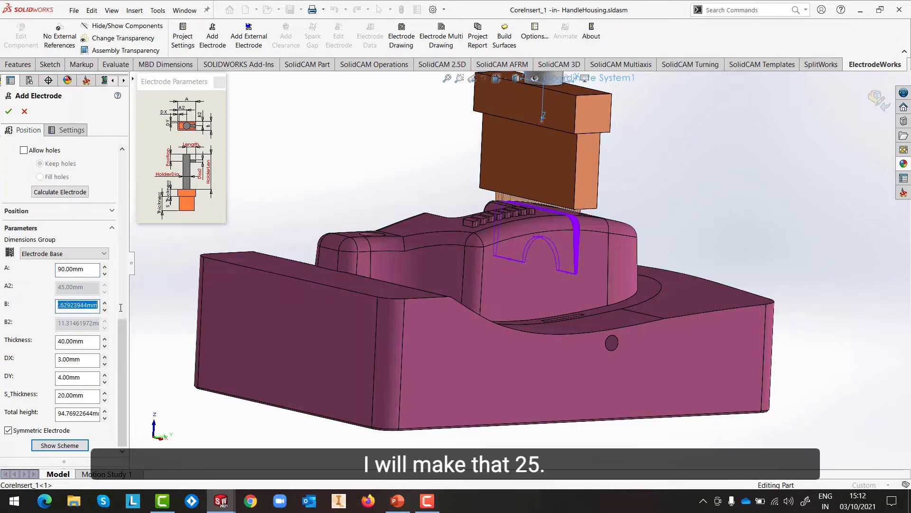
type("25")
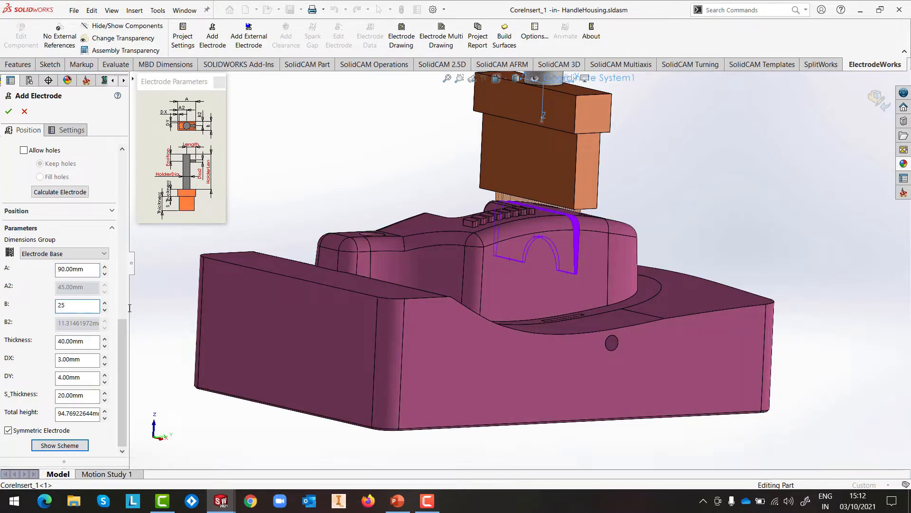
Try a thickness of 45 mm for the electrode base.
left_click(86, 343)
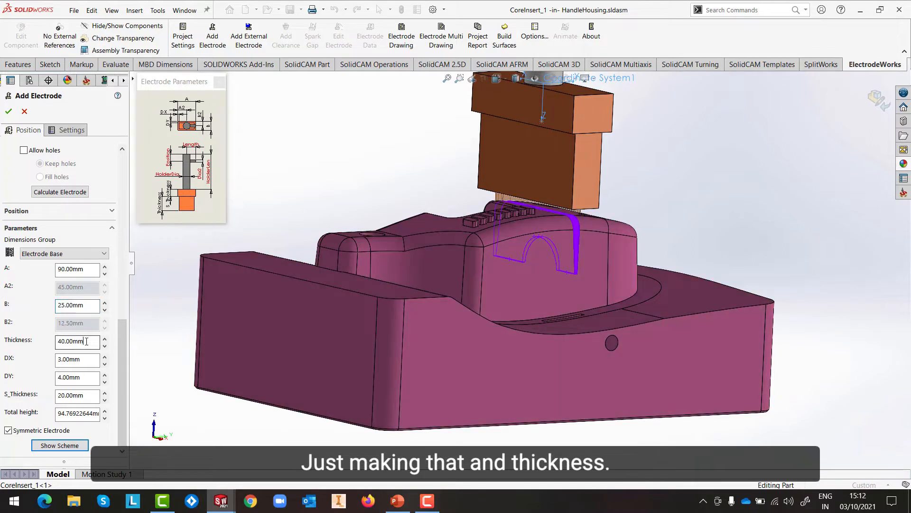
left_click_drag(89, 341, 37, 340)
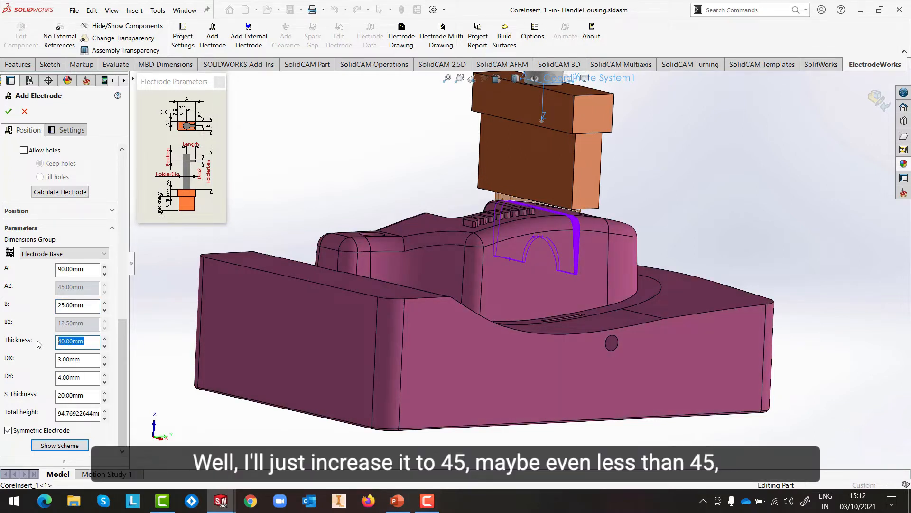
type("45")
key("Return")
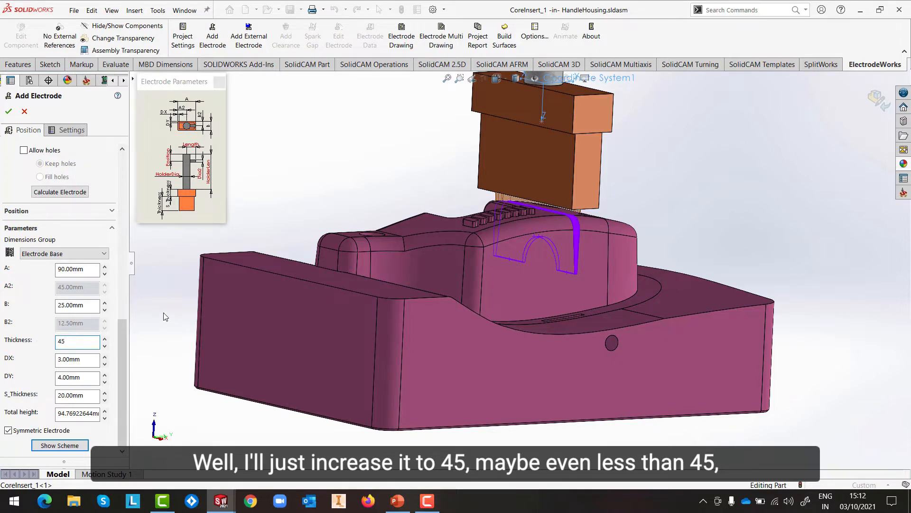
Set the electrode base thickness to 35 mm.
left_click_drag(88, 344, 32, 340)
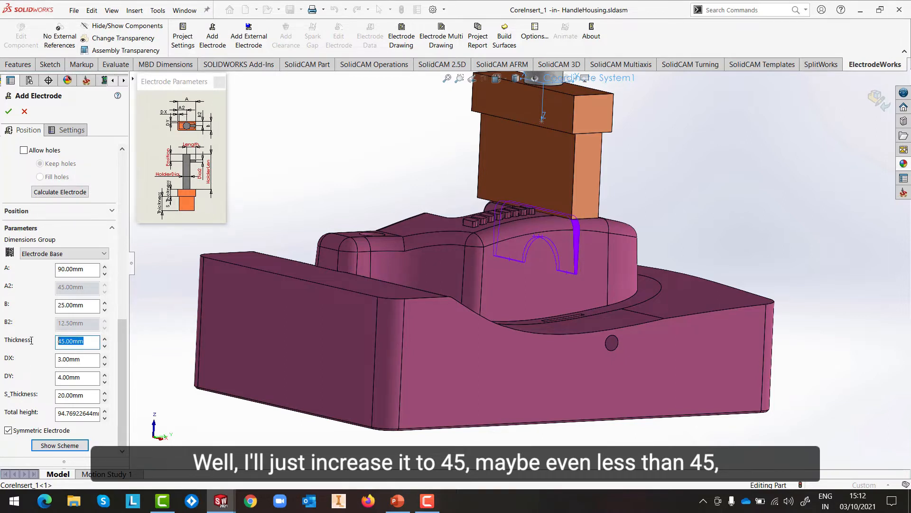
type("35")
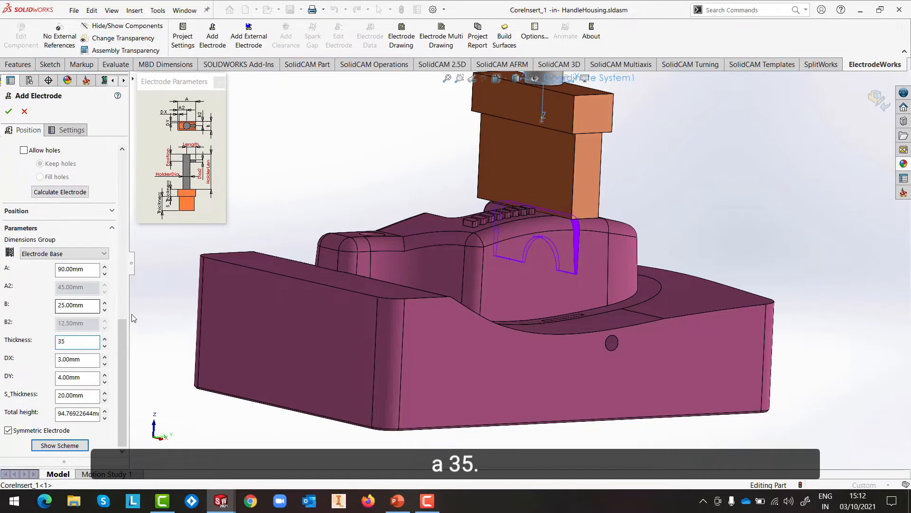
key("Return")
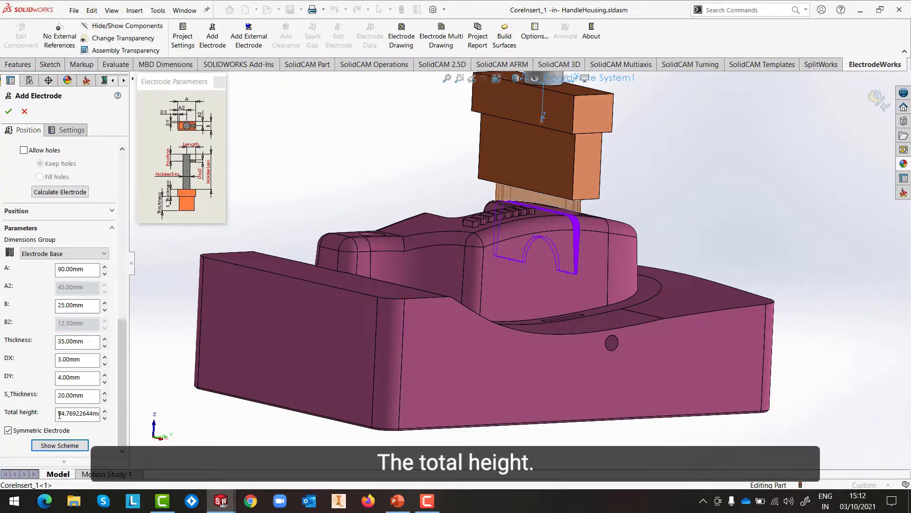
Set the electrode's total height to 95 mm and create the electrode.
left_click_drag(58, 413, 178, 414)
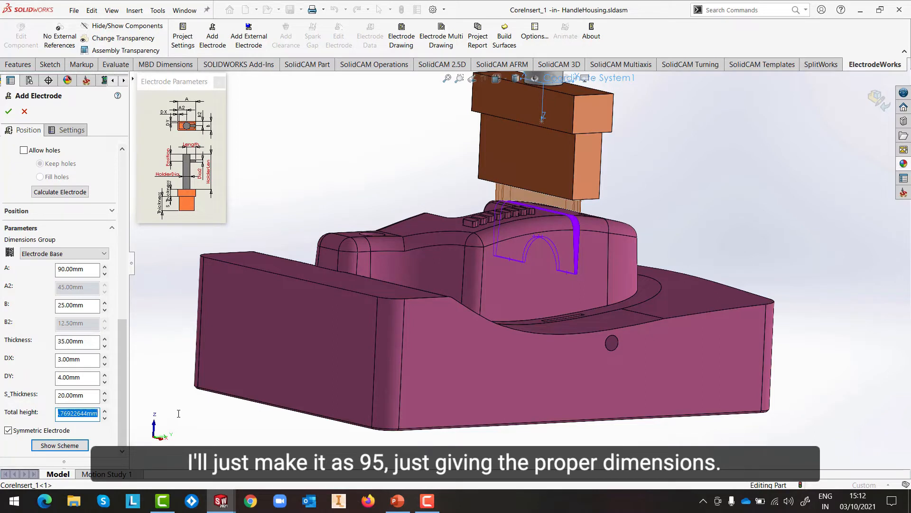
type("95")
left_click(253, 421)
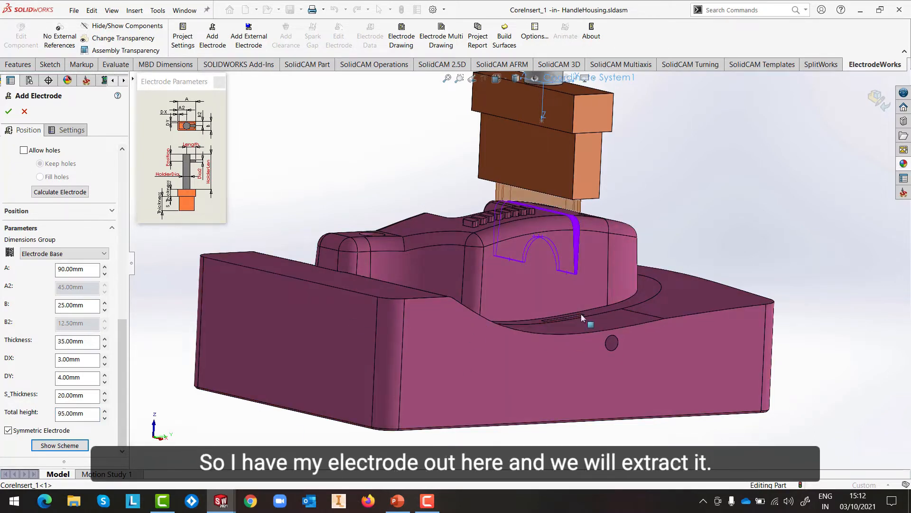
middle_click_drag(588, 320, 602, 342)
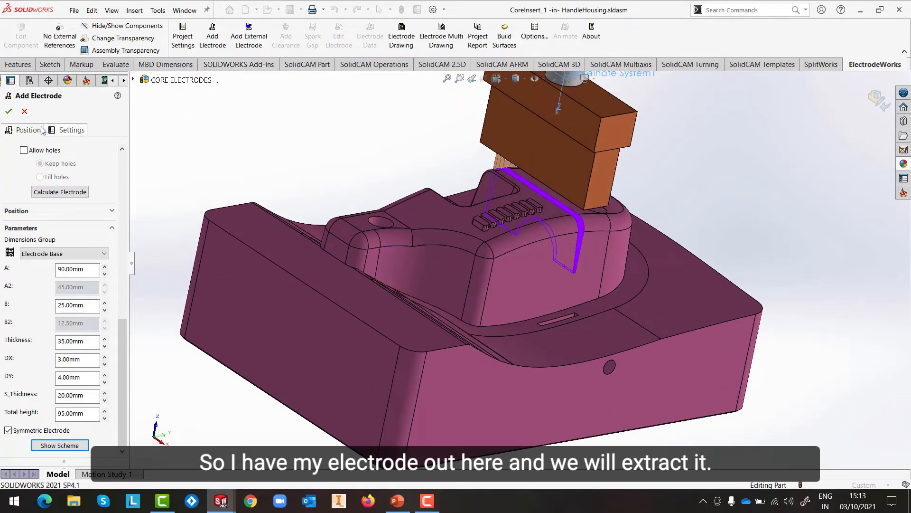
left_click(8, 113)
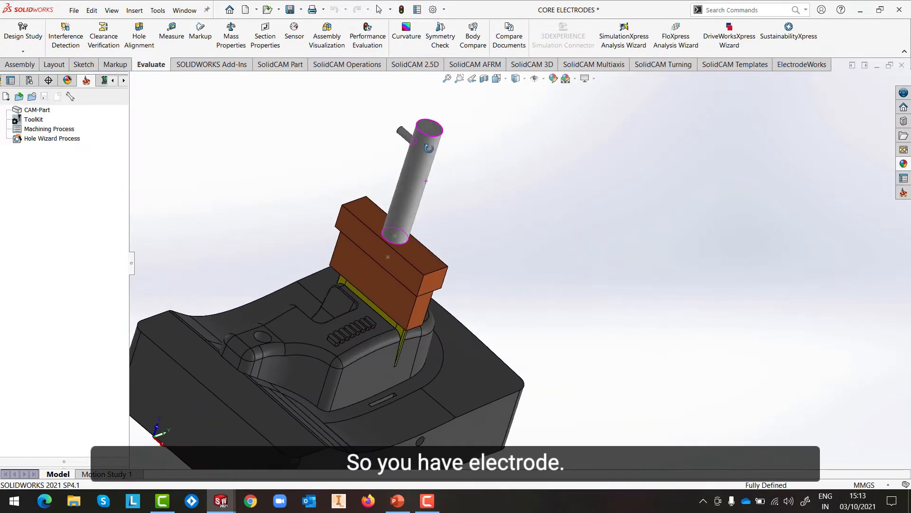
Examine how the new electrode's thin blade sits in the narrow groove and meets the core's side surface.
middle_click_drag(428, 148, 429, 137)
scroll(431, 331, "up", 3)
scroll(432, 331, "down", 5)
middle_click_drag(481, 291, 444, 213)
scroll(521, 243, "down", 7)
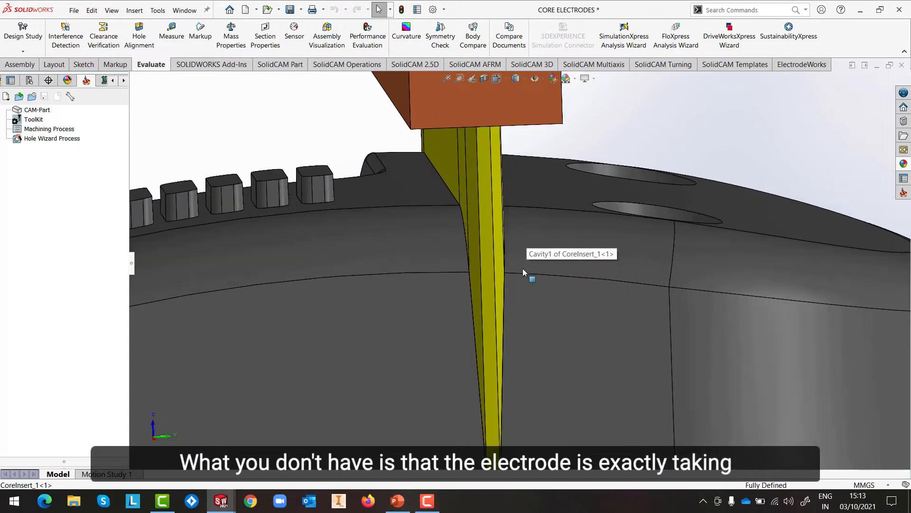
middle_click_drag(522, 268, 514, 235)
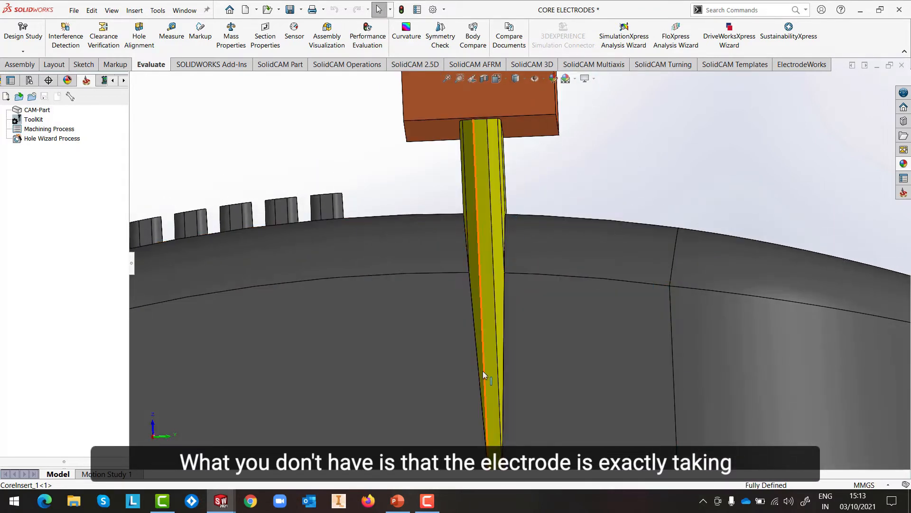
scroll(540, 328, "up", 3)
middle_click_drag(540, 329, 364, 284)
Widen the side pane and show the ElectrodeWorks tree with the new electrode and its available operations.
left_click(86, 81)
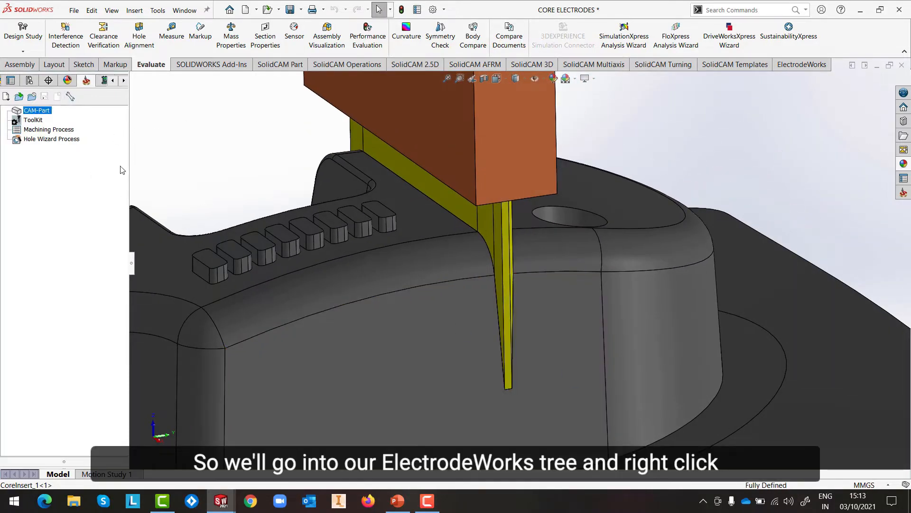
left_click_drag(131, 267, 208, 267)
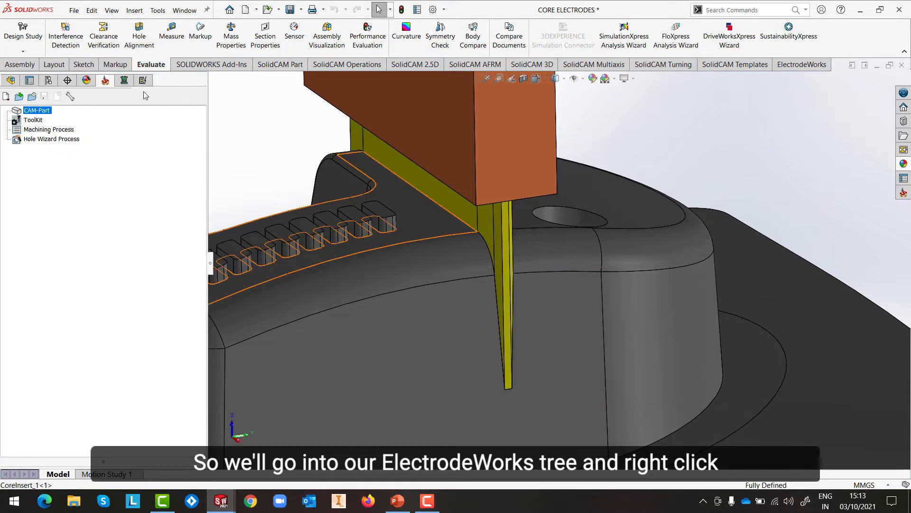
left_click(143, 79)
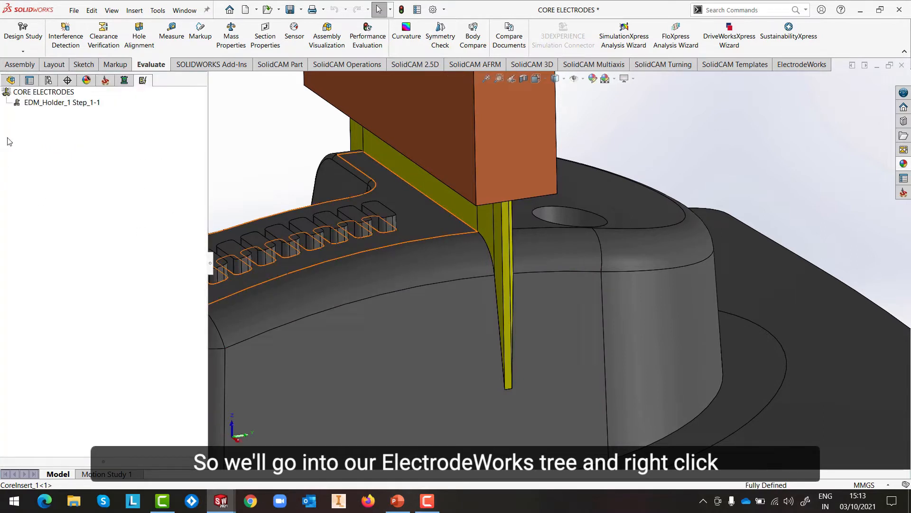
right_click(42, 103)
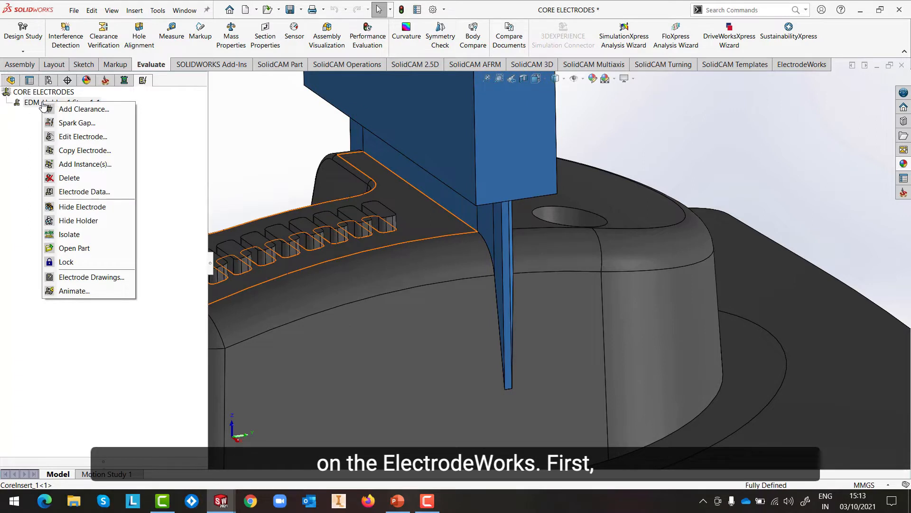
left_click(288, 182)
Start a clearance on the electrode and use one end face of its block as the clearance direction.
scroll(508, 386, "down", 8)
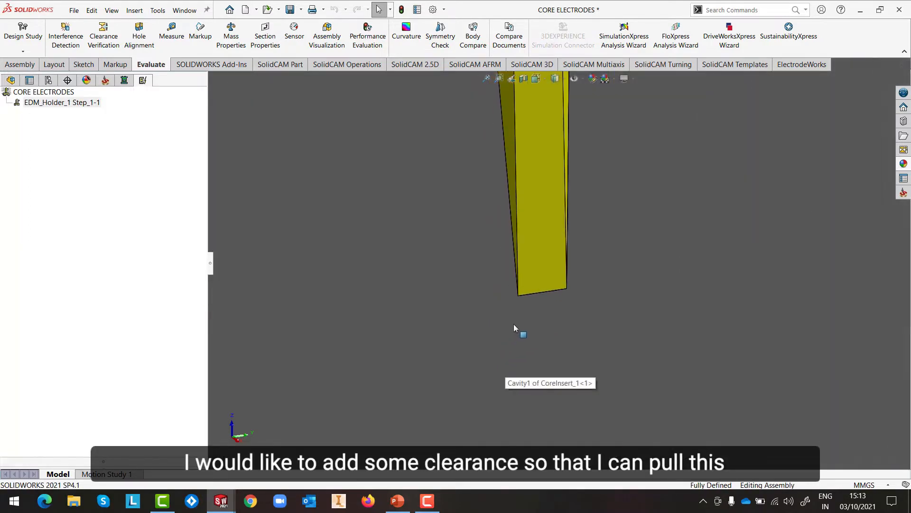
middle_click_drag(514, 327, 535, 297)
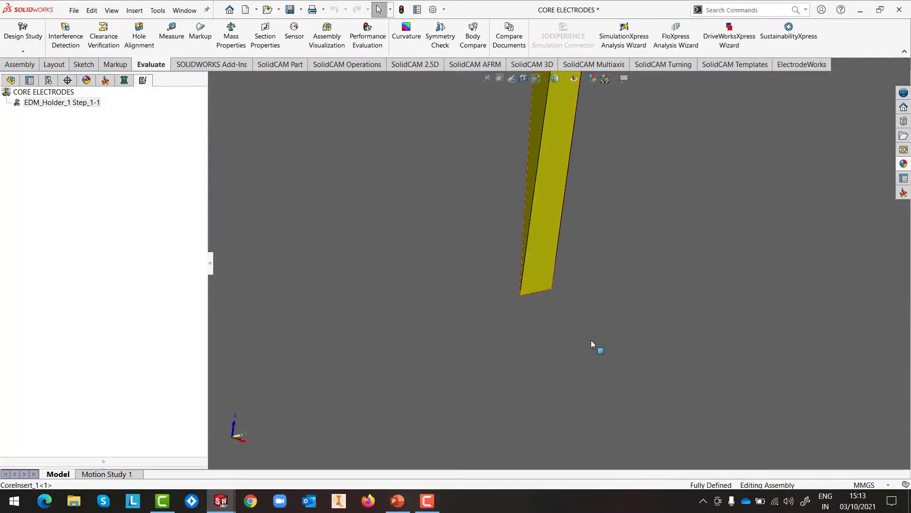
scroll(558, 314, "up", 10)
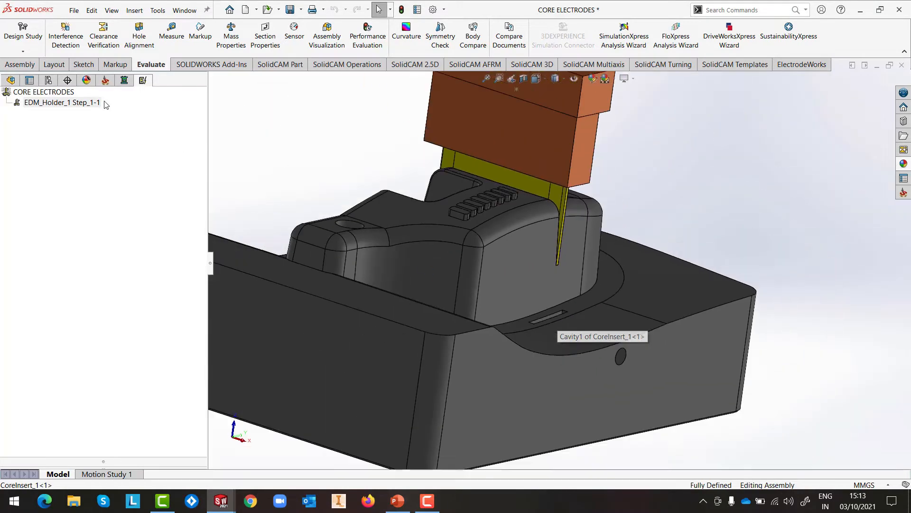
right_click(65, 102)
left_click(87, 109)
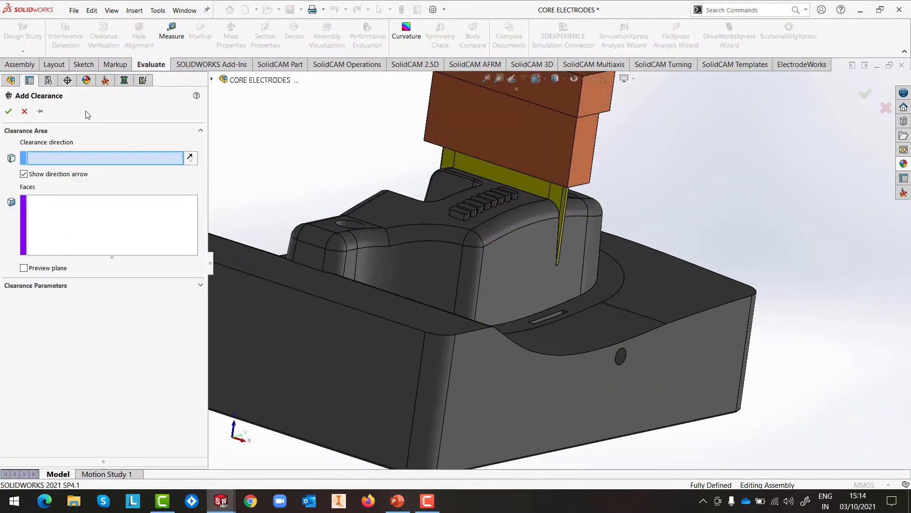
left_click(587, 152)
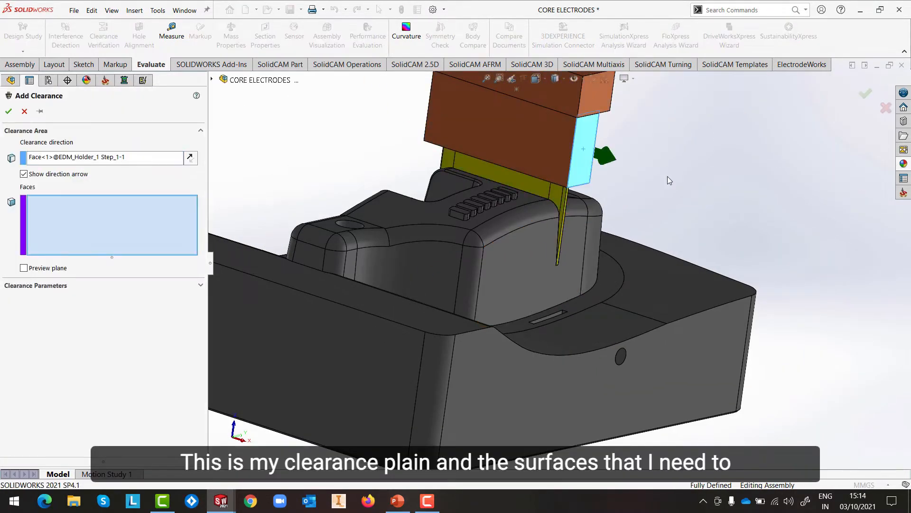
Choose the three narrow faces at that end of the electrode blade as the clearance faces.
scroll(555, 261, "down", 10)
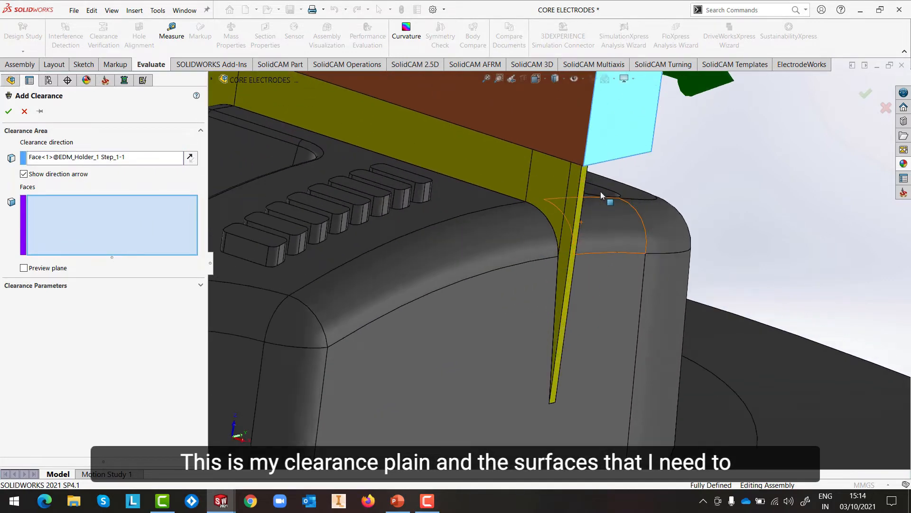
middle_click_drag(504, 171, 498, 170)
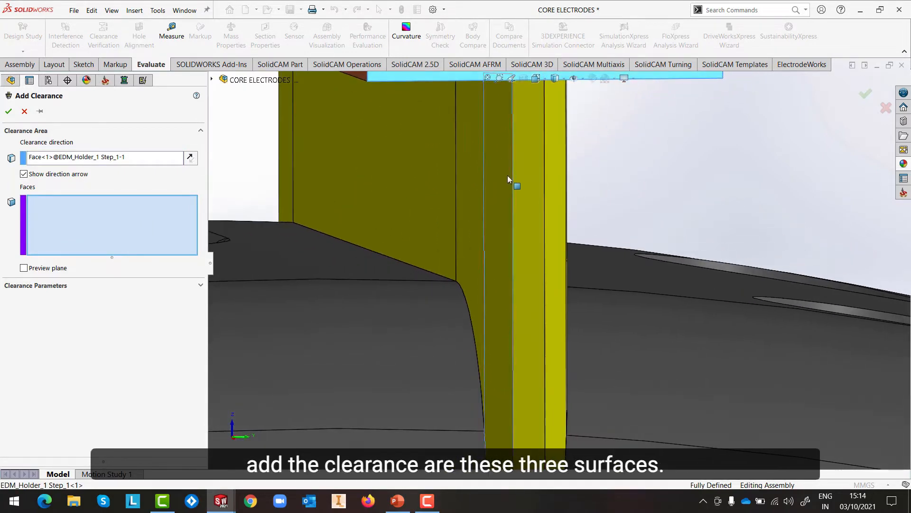
left_click(508, 178)
left_click(530, 186)
left_click(551, 206)
middle_click_drag(550, 214, 525, 221)
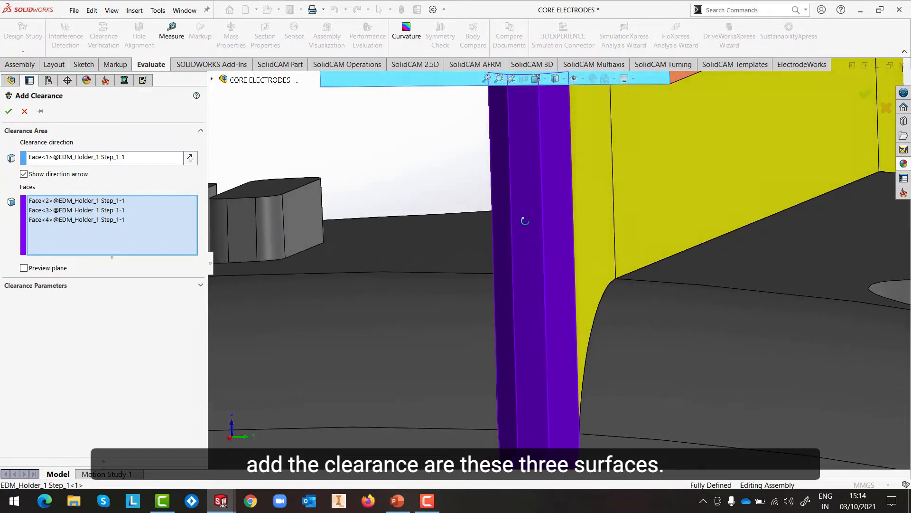
Apply the clearance as Tangent with a Blind length of 0.5 mm and check the extended blade end.
scroll(532, 247, "up", 5)
left_click(66, 285)
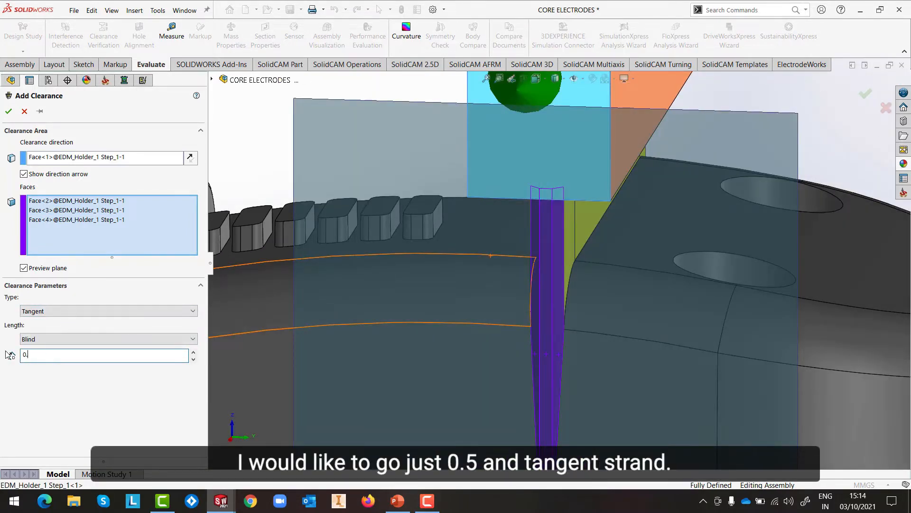
left_click(8, 112)
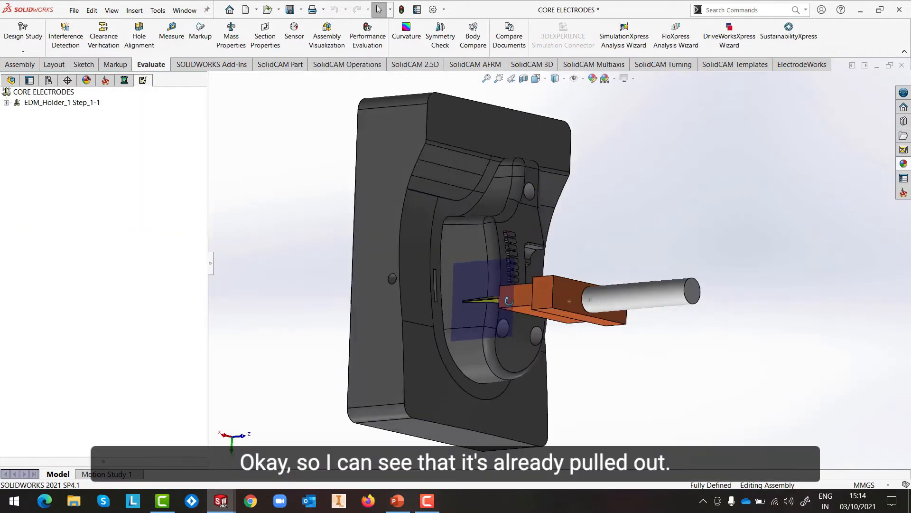
middle_click_drag(509, 300, 459, 267)
scroll(528, 320, "down", 10)
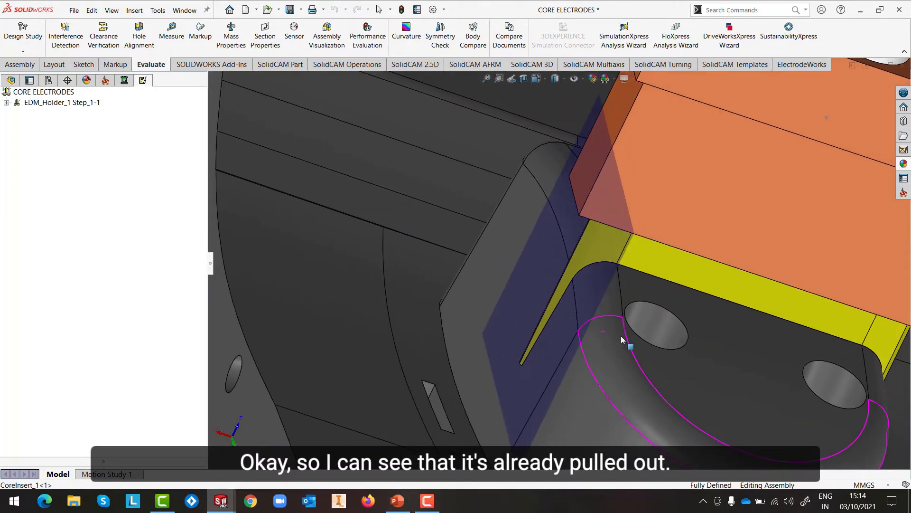
scroll(622, 340, "down", 10)
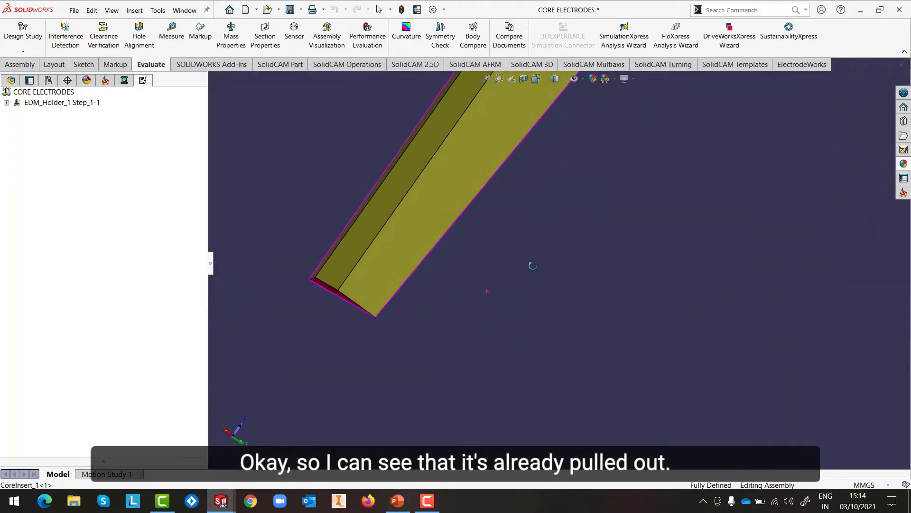
scroll(533, 265, "up", 15)
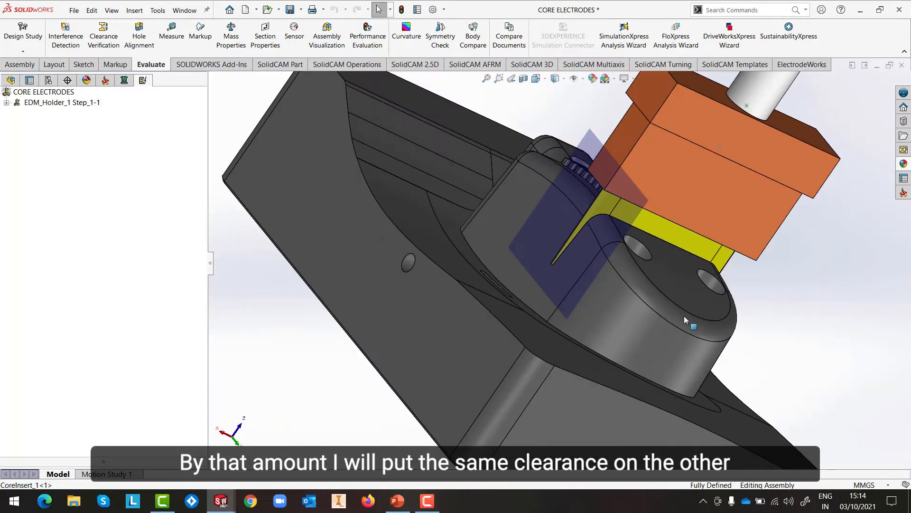
Start a second clearance on the electrode, directed by the block's end face on the opposite side.
middle_click_drag(736, 319, 838, 331)
scroll(838, 331, "up", 3)
scroll(743, 306, "down", 3)
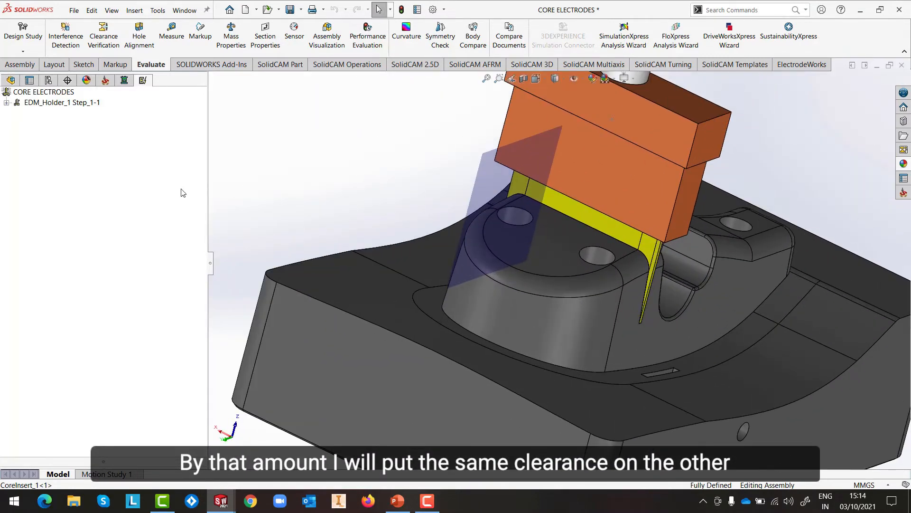
right_click(87, 110)
left_click(142, 112)
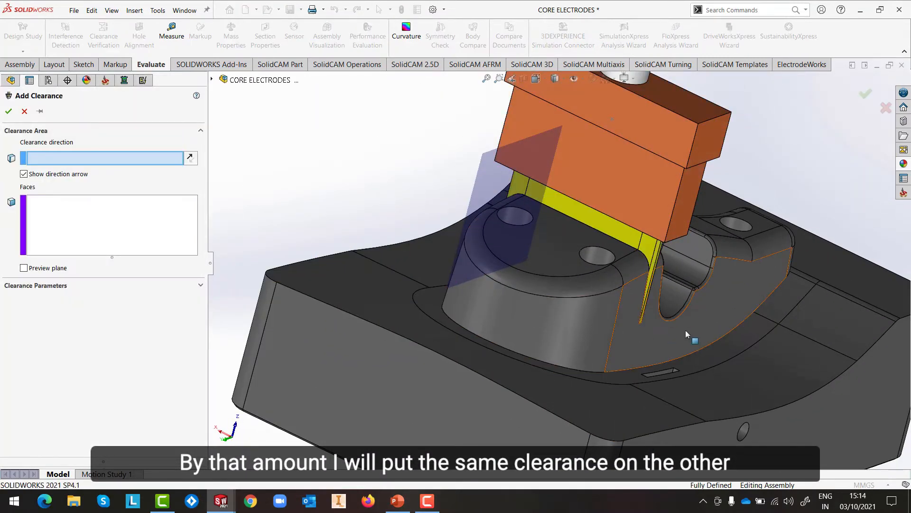
left_click(691, 222)
scroll(694, 256, "down", 5)
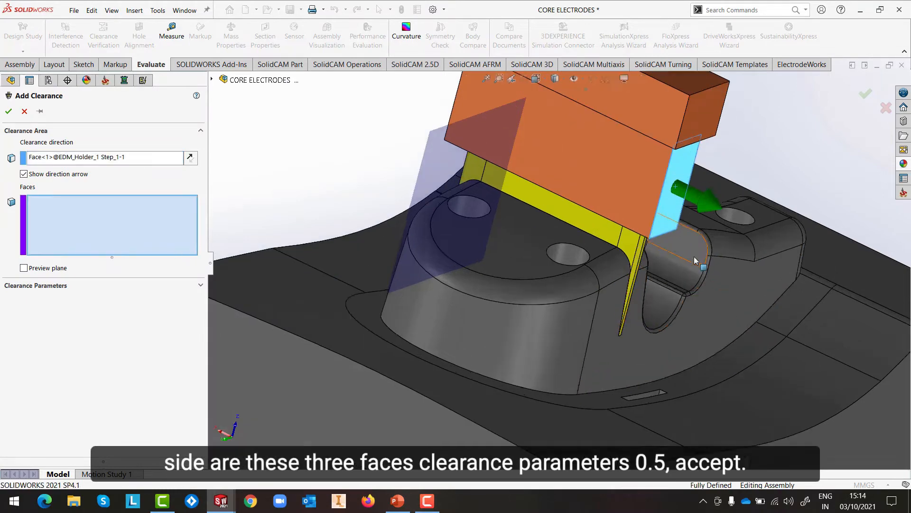
Choose the three narrow faces at the blade's opposite end for the second clearance.
scroll(520, 244, "down", 3)
left_click(489, 248)
left_click(510, 250)
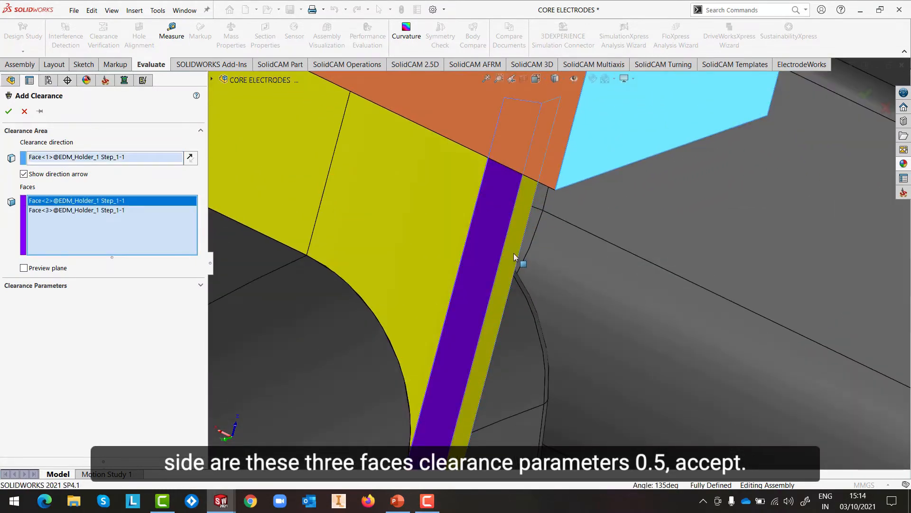
middle_click_drag(513, 253, 446, 233)
left_click(520, 270)
scroll(517, 292, "up", 5)
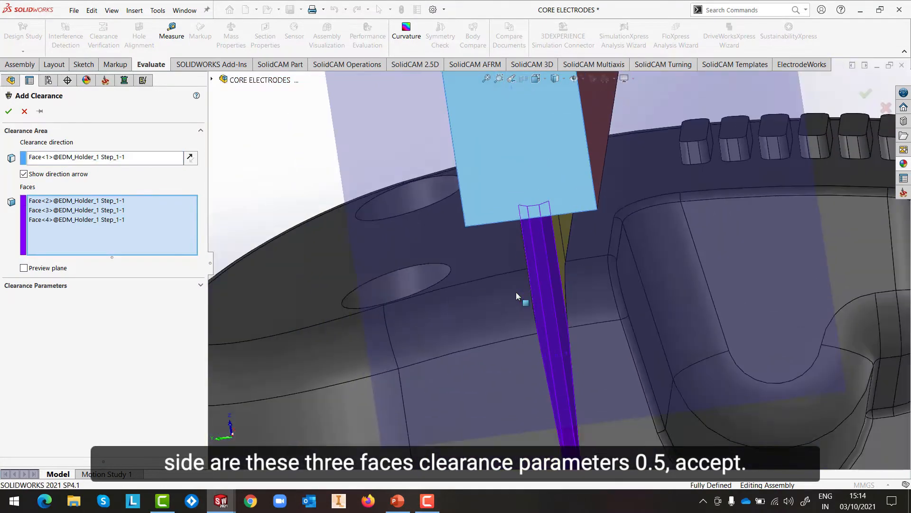
Preview the second clearance plane, keep Tangent and Blind, set the length to 0.5 mm and apply it.
scroll(547, 345, "down", 5)
left_click(24, 267)
left_click(36, 285)
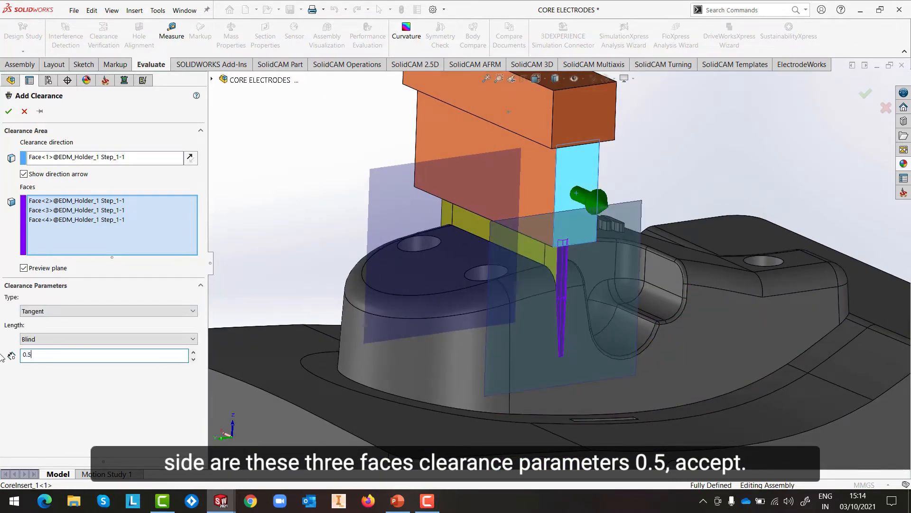
left_click(8, 112)
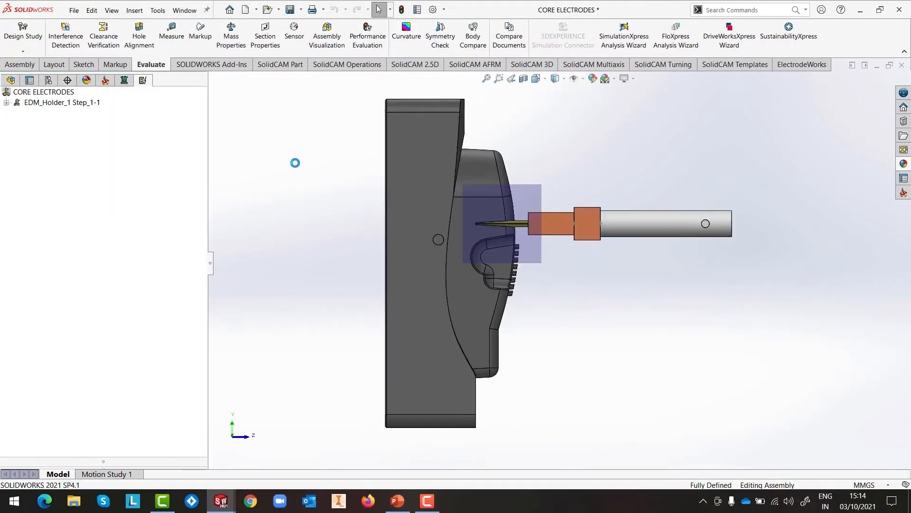
Add a 0.15 mm spark gap to the five preselected burn faces of the electrode blade.
middle_click_drag(584, 358, 534, 338)
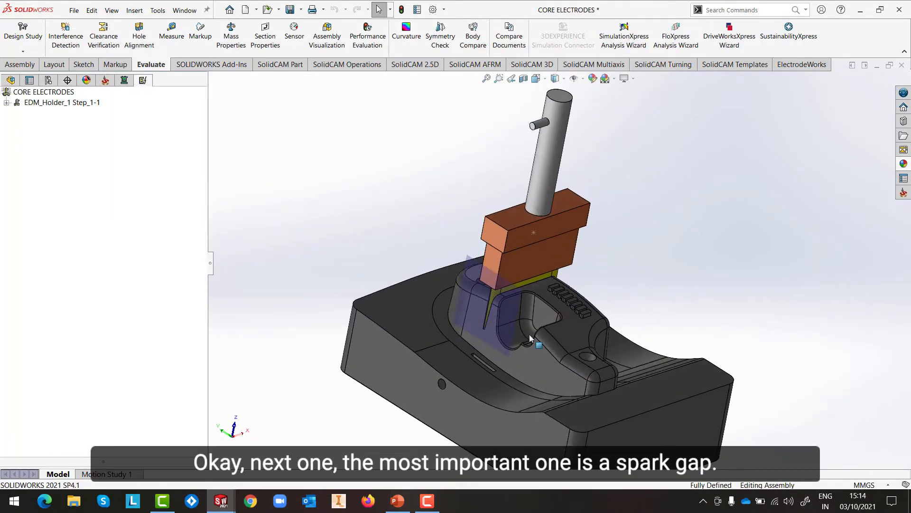
scroll(510, 323, "down", 5)
scroll(468, 316, "down", 3)
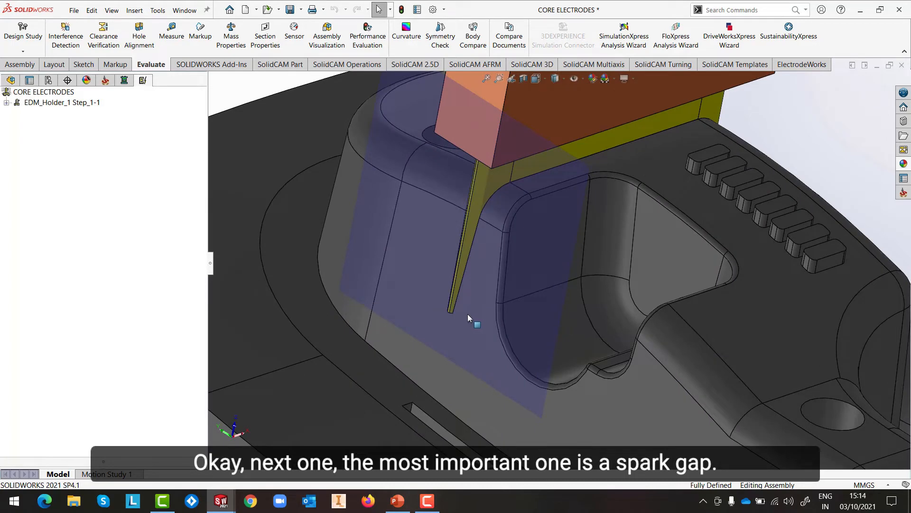
right_click(73, 109)
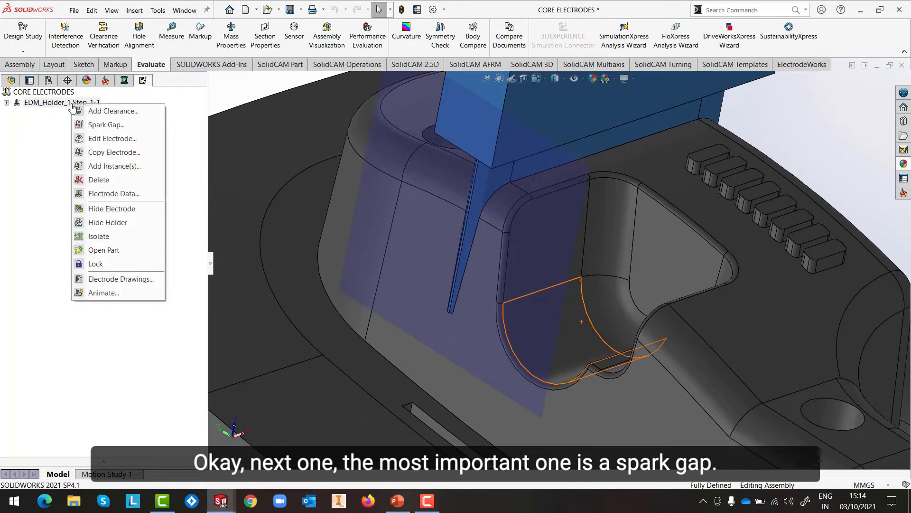
left_click(95, 125)
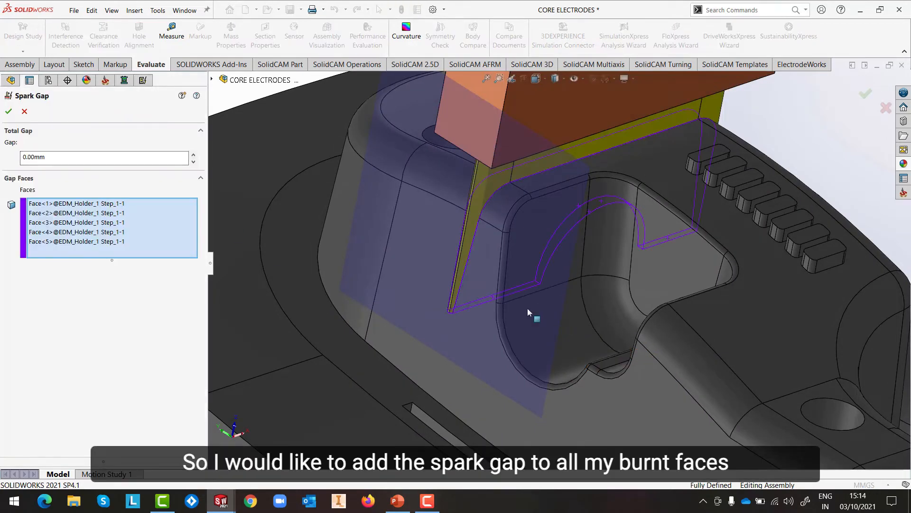
middle_click_drag(529, 311, 491, 183)
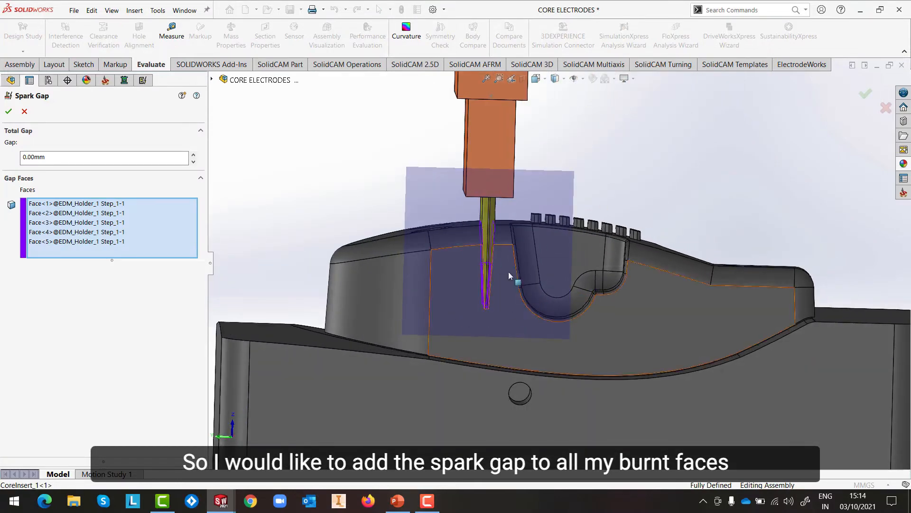
scroll(494, 268, "down", 4)
left_click(65, 158)
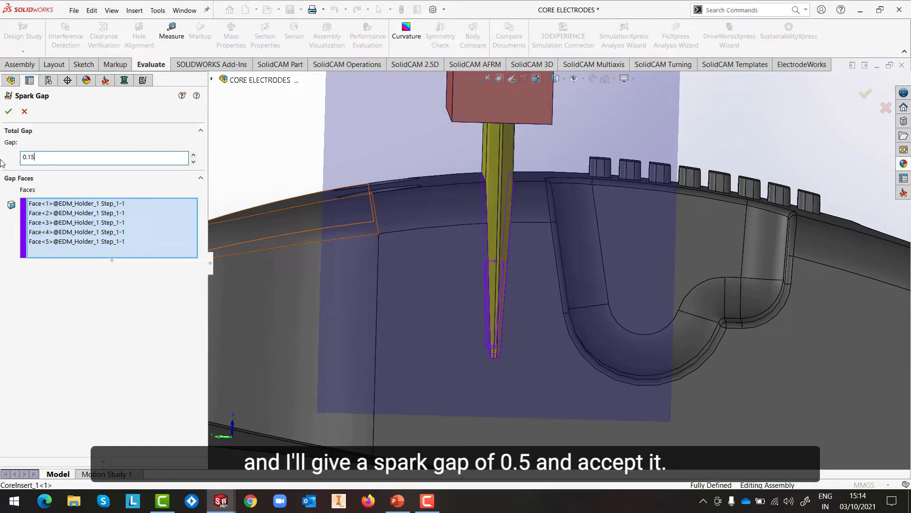
left_click(8, 112)
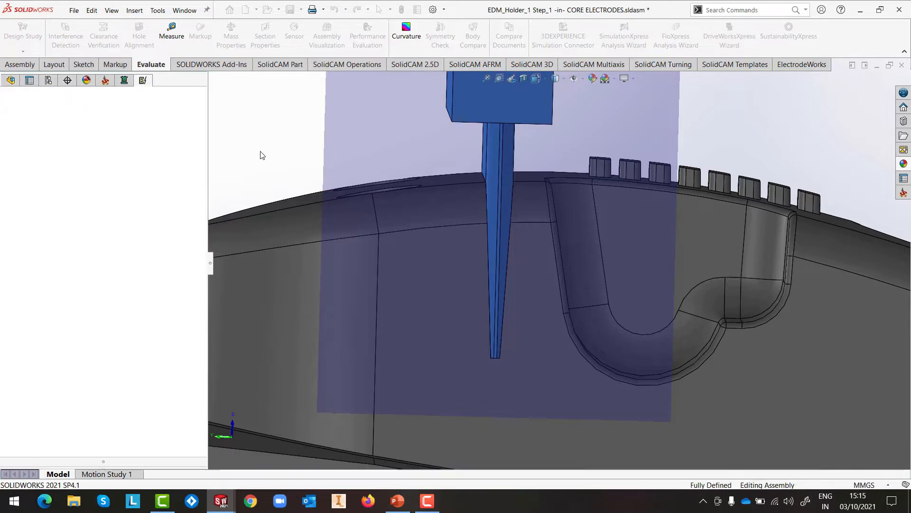
Examine the offset burn faces along both sides of the electrode blade and their fit in the core insert's groove.
scroll(503, 204, "down", 3)
scroll(508, 202, "down", 3)
middle_click(459, 215)
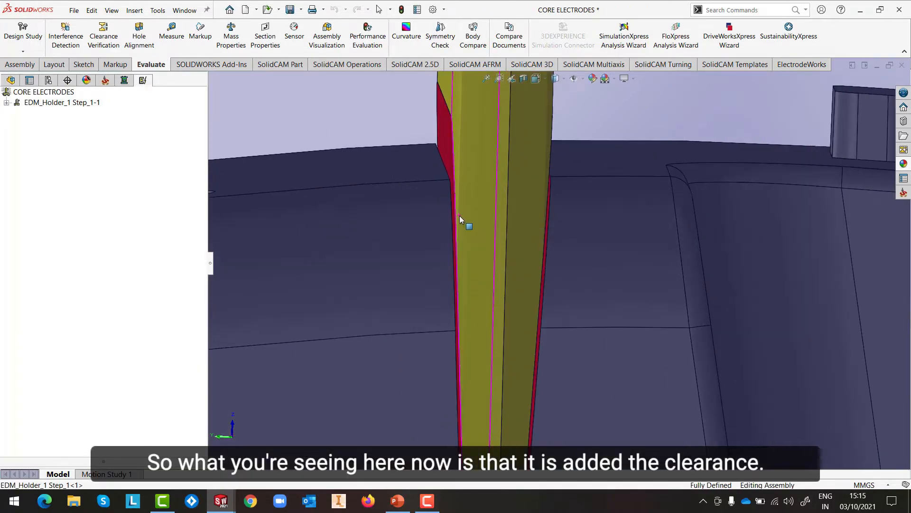
middle_click_drag(459, 215, 458, 208)
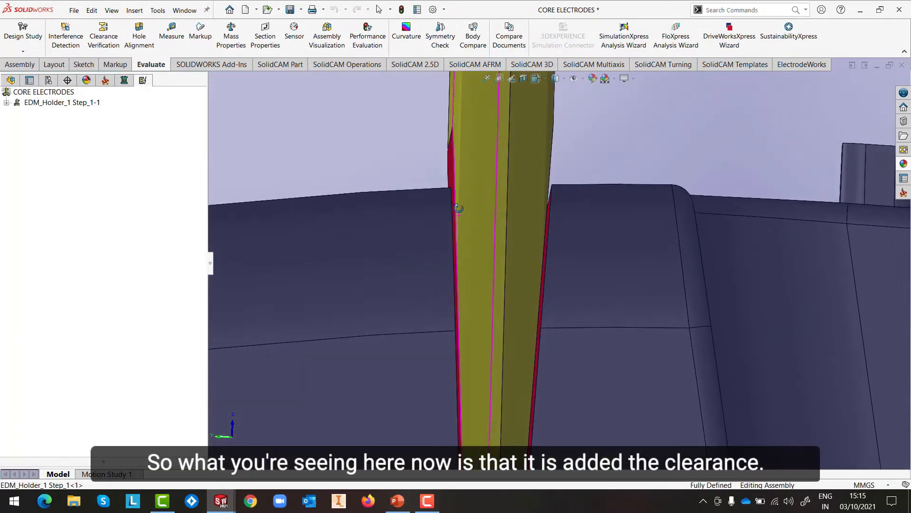
scroll(549, 206, "down", 5)
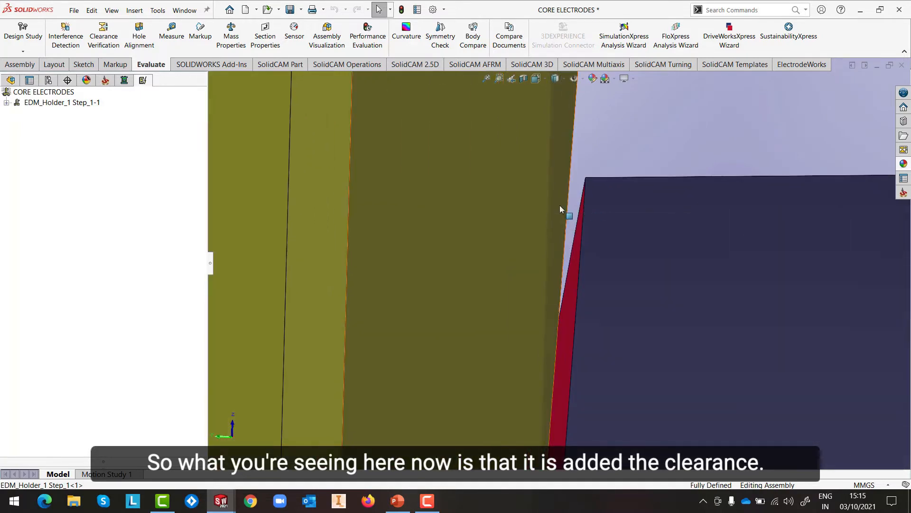
middle_click_drag(566, 207, 539, 320)
scroll(551, 268, "up", 10)
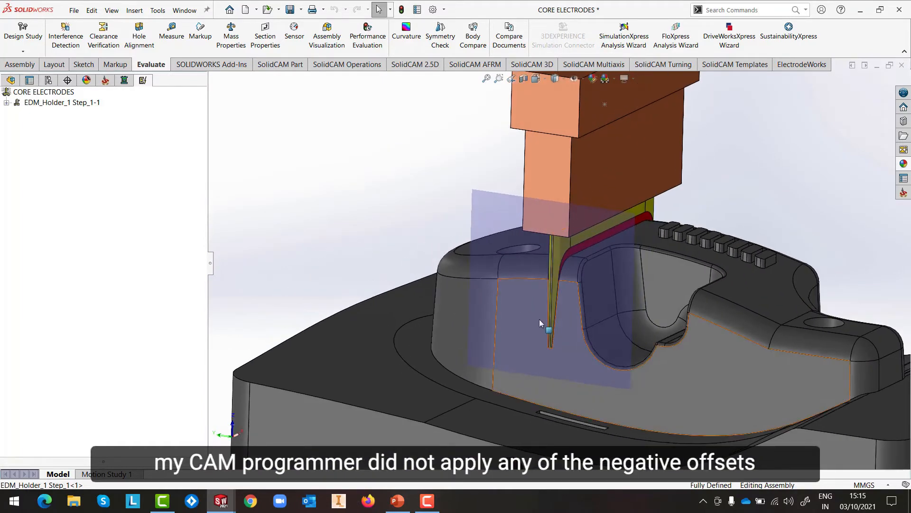
scroll(539, 319, "up", 5)
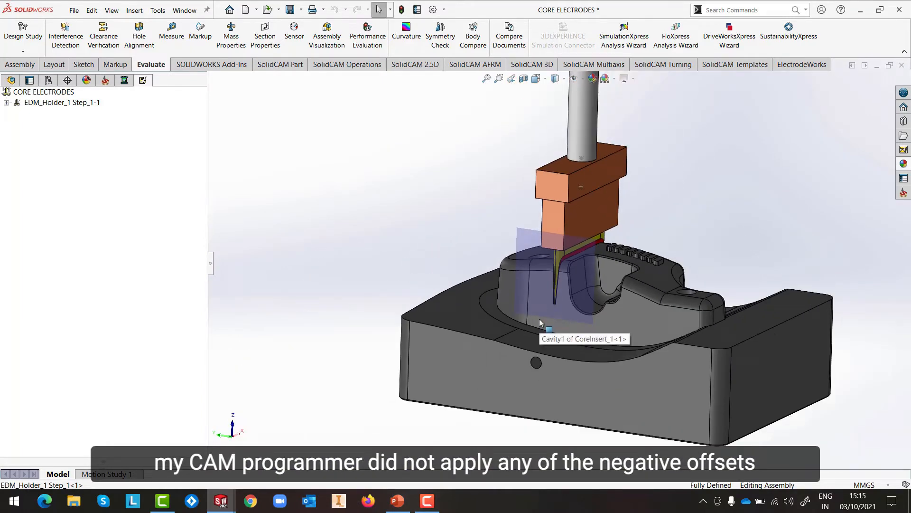
scroll(652, 288, "up", 3)
scroll(647, 275, "down", 2)
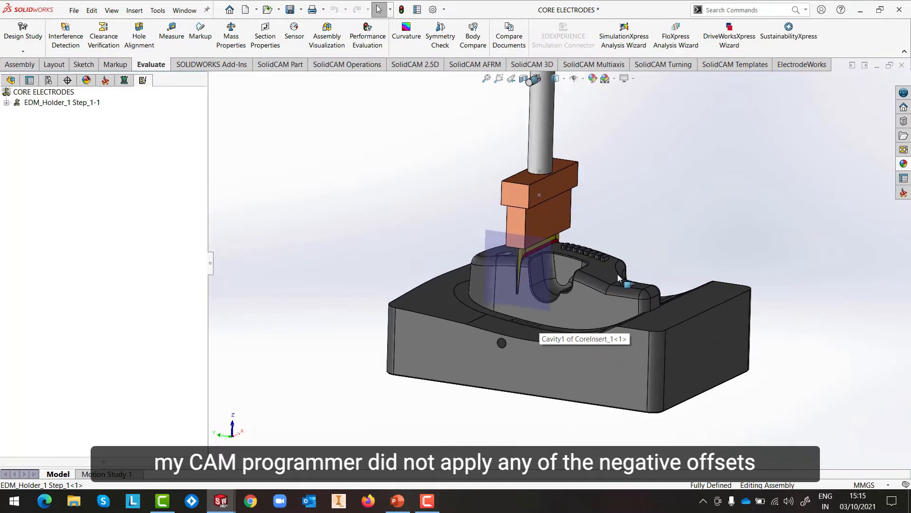
middle_click_drag(617, 276, 606, 279)
scroll(657, 306, "up", 1)
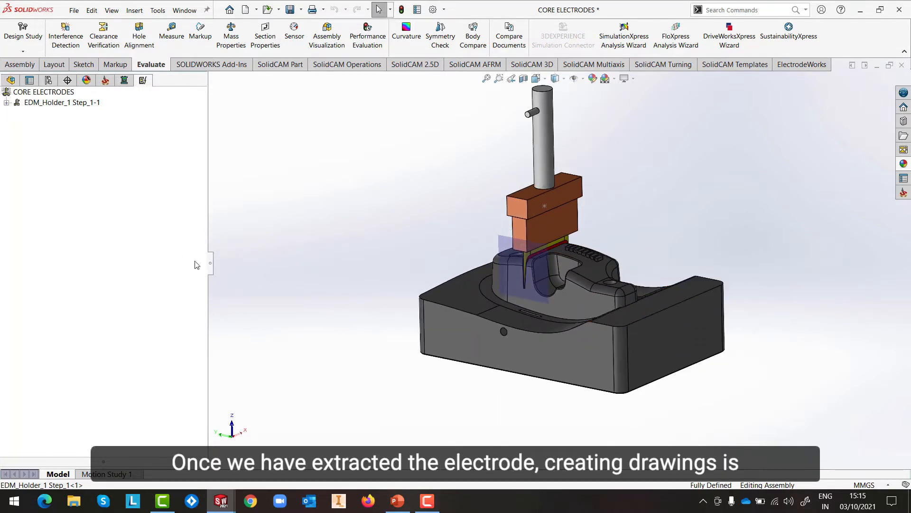
Generate the manufacturing drawing and a separate EDM drawing for the electrode on the A3 - Landscape standard sheet.
left_click_drag(213, 269, 226, 267)
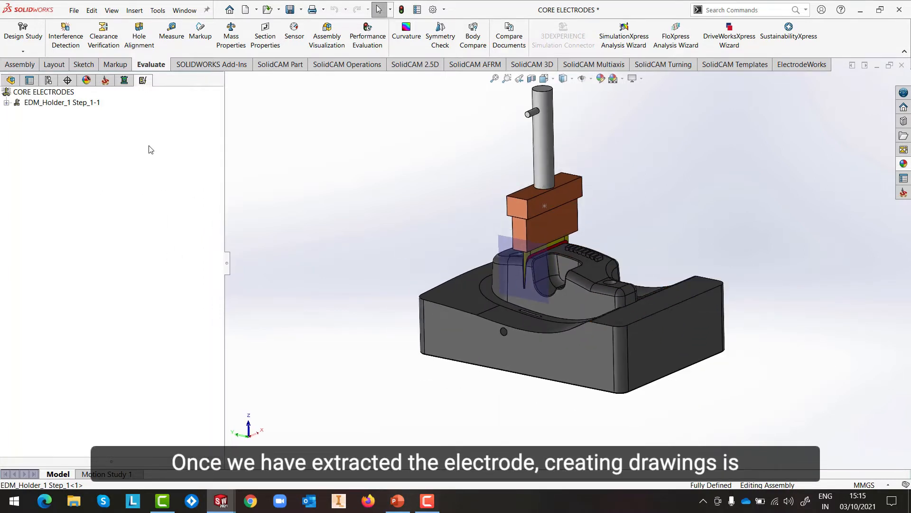
right_click(87, 109)
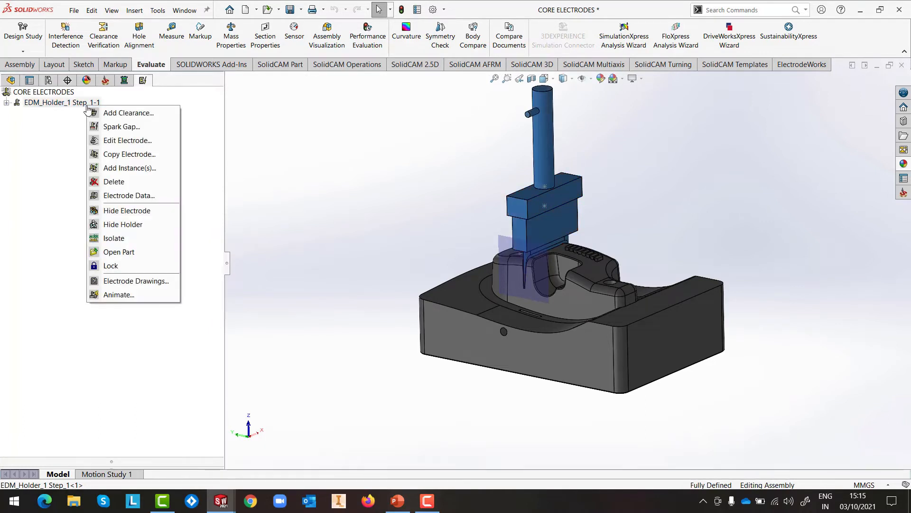
left_click(132, 281)
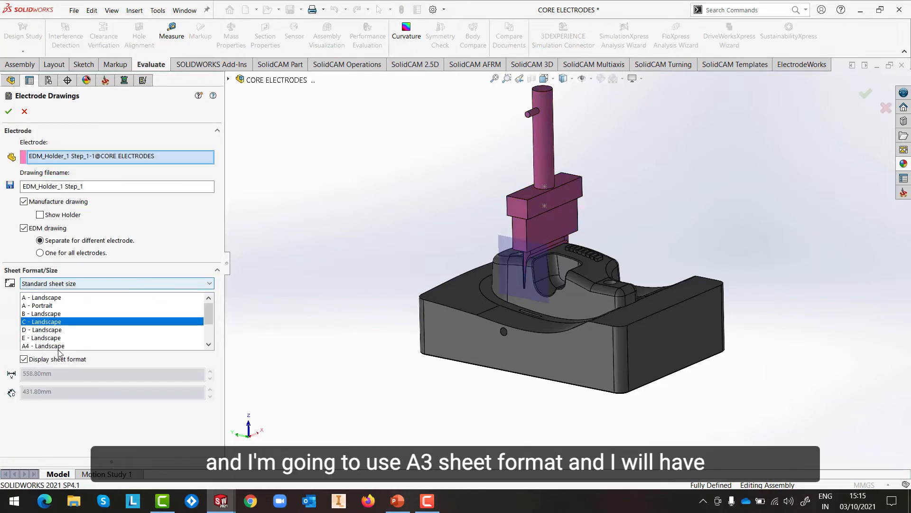
left_click(209, 332)
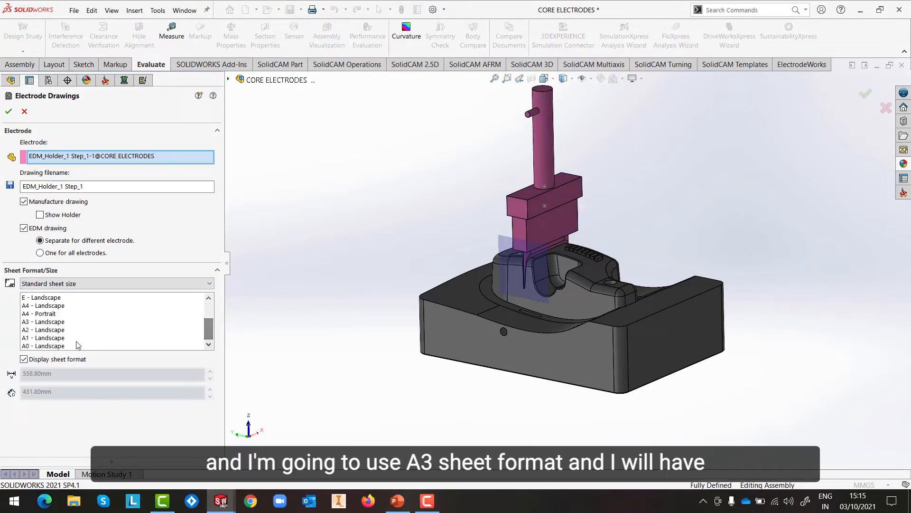
left_click(50, 322)
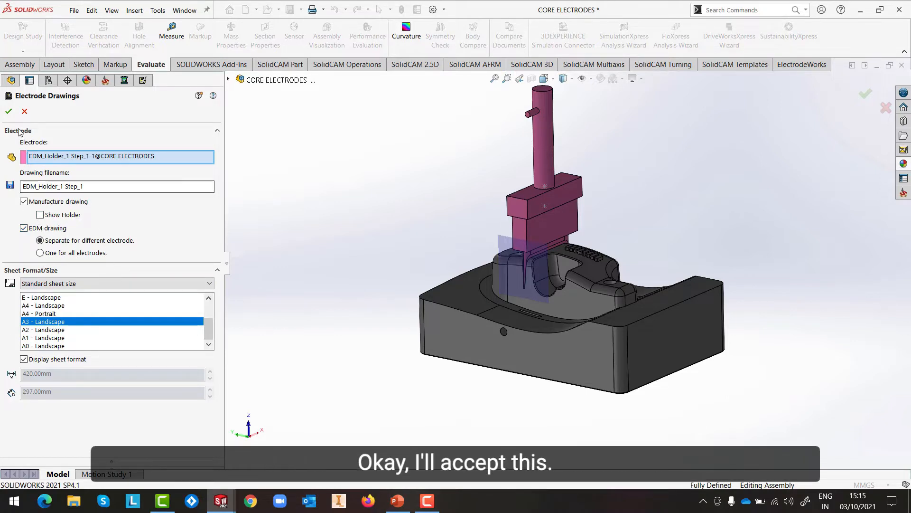
left_click(8, 113)
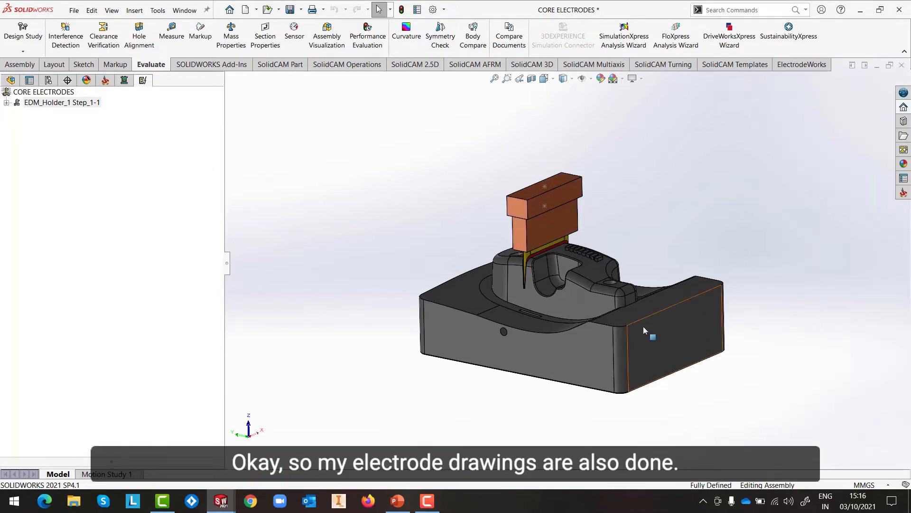
Open the EDM_Holder_1 Step_1_MAN_1 drawing and move its electrode data table clear of the title block.
left_click(185, 10)
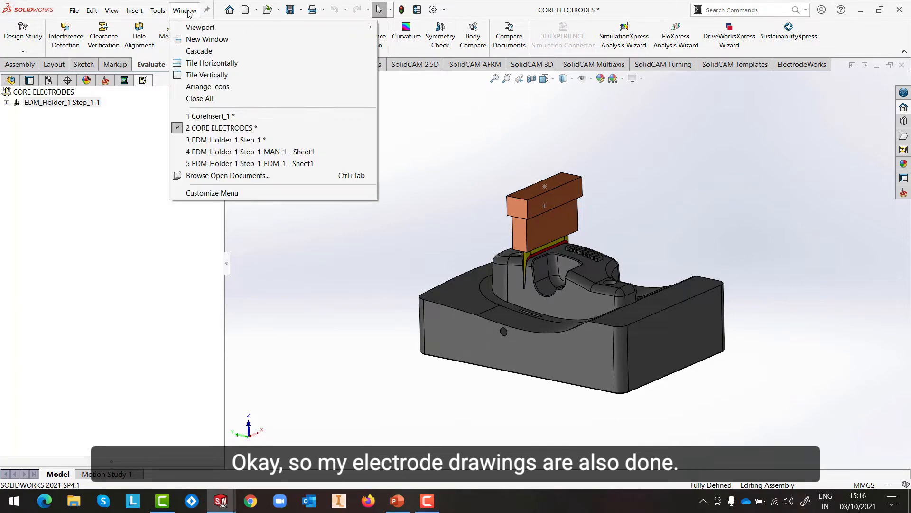
left_click(217, 153)
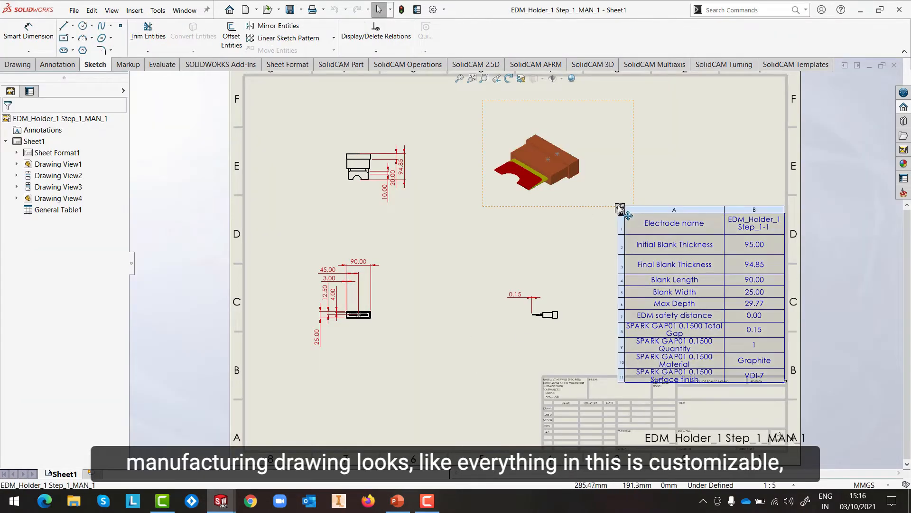
left_click_drag(614, 208, 615, 191)
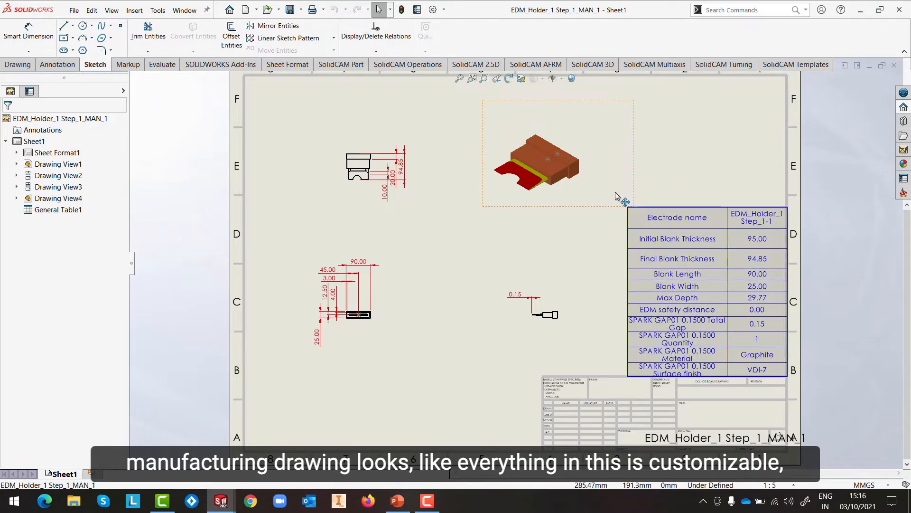
left_click(460, 258)
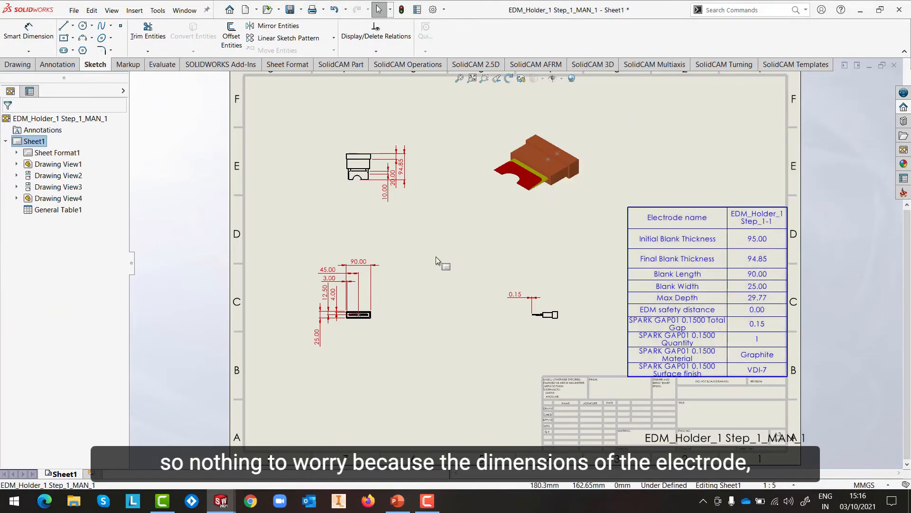
Examine the blank dimensions in the manufacturing drawing's views and compare them with the electrode data table.
scroll(460, 286, "down", 4)
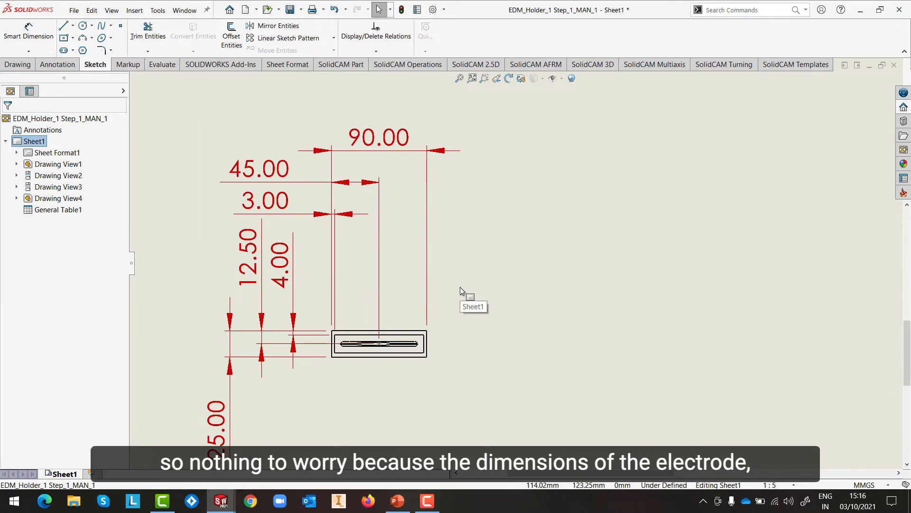
scroll(463, 288, "up", 2)
scroll(470, 287, "up", 5)
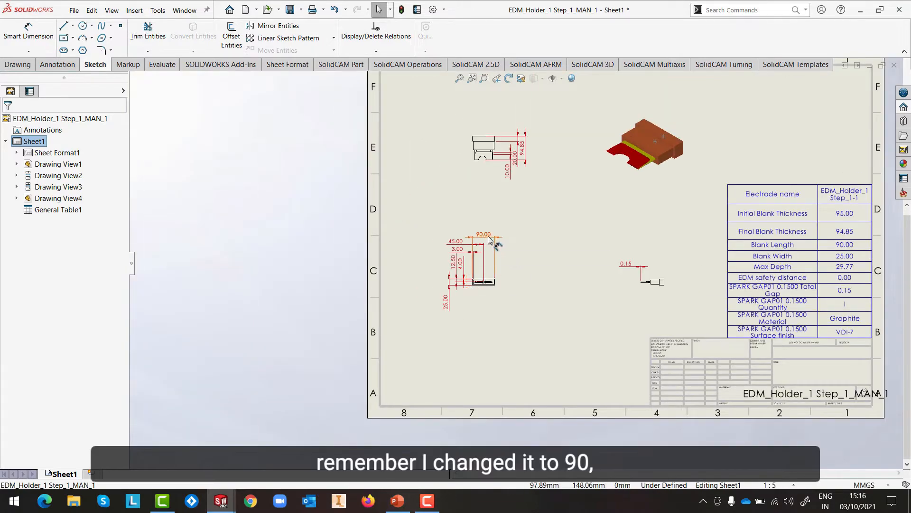
scroll(570, 233, "up", 1)
scroll(520, 201, "down", 3)
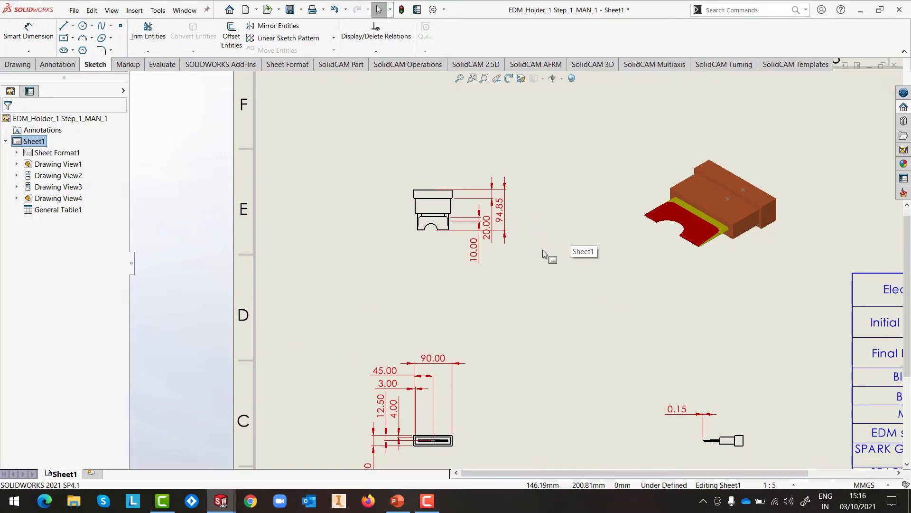
scroll(546, 254, "up", 3)
scroll(639, 362, "down", 3)
scroll(633, 355, "up", 3)
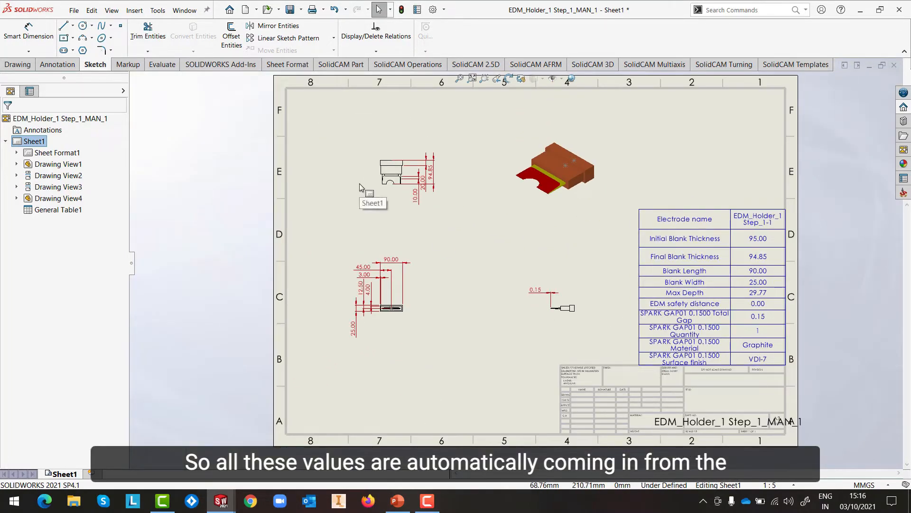
Open the EDM_Holder_1 Step_1_EDM_1 drawing, move its position table clear of the title block and check the electrode's coordinates.
left_click(186, 11)
left_click(212, 154)
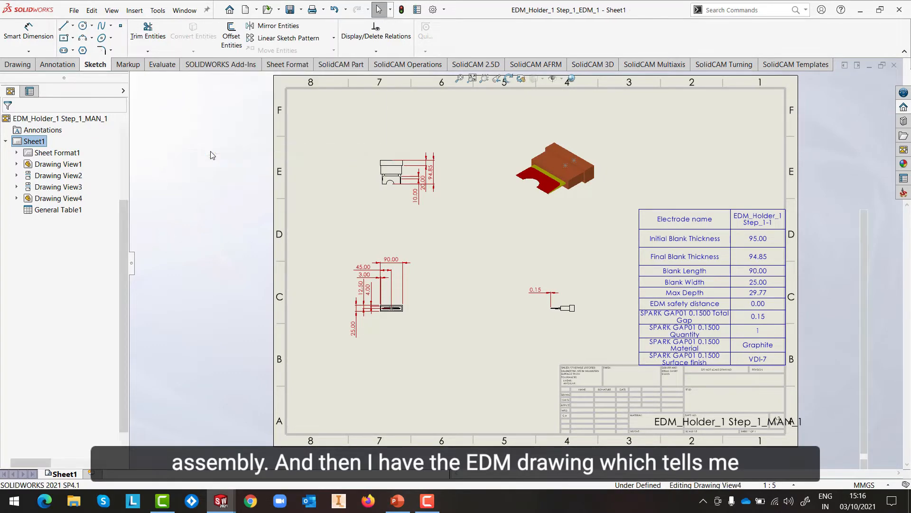
mouse_move(657, 262)
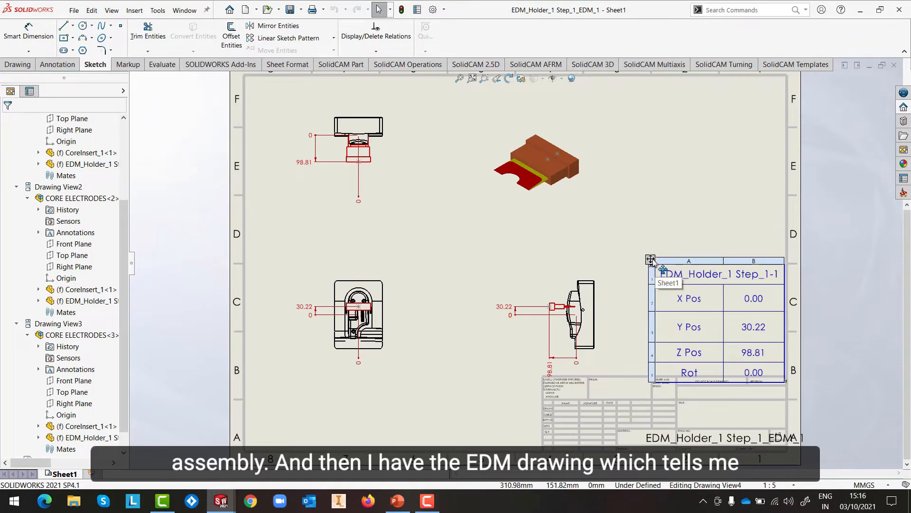
mouse_move(653, 259)
left_mouse_down()
mouse_move(649, 229)
mouse_move(650, 245)
left_mouse_up()
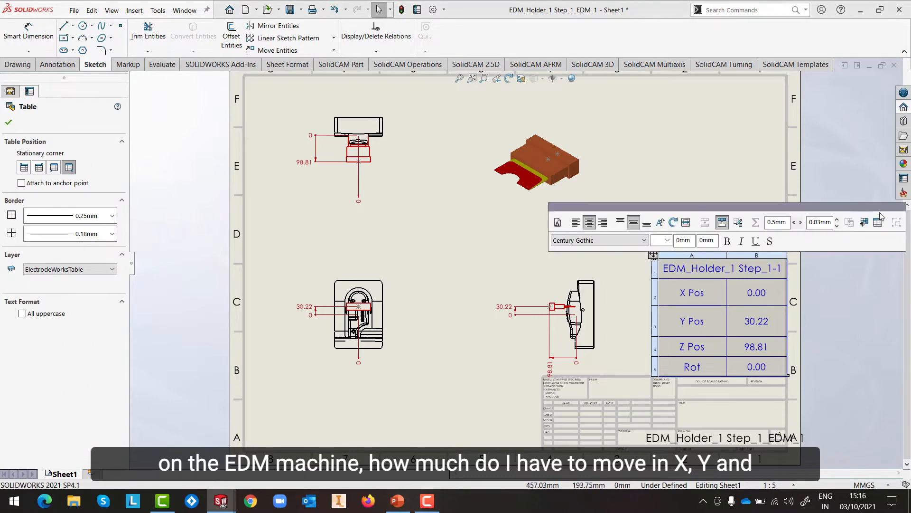
key("Escape")
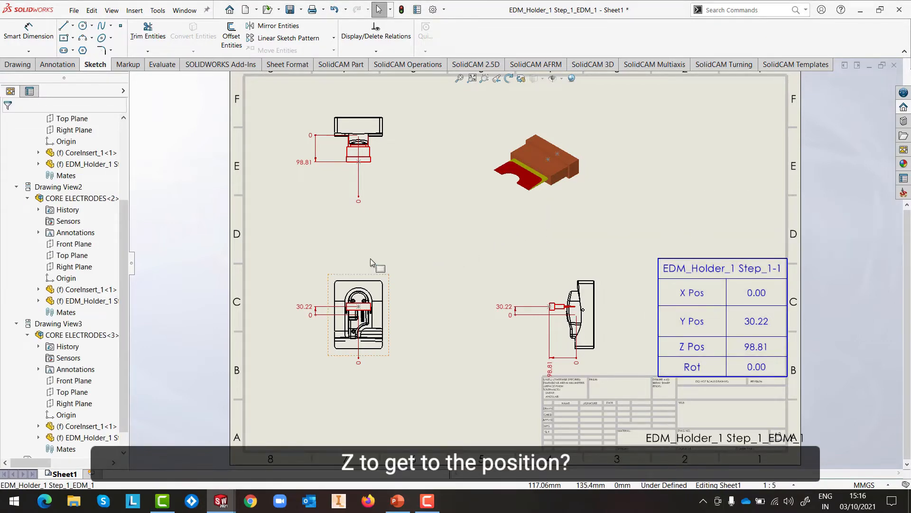
scroll(395, 325, "down", 5)
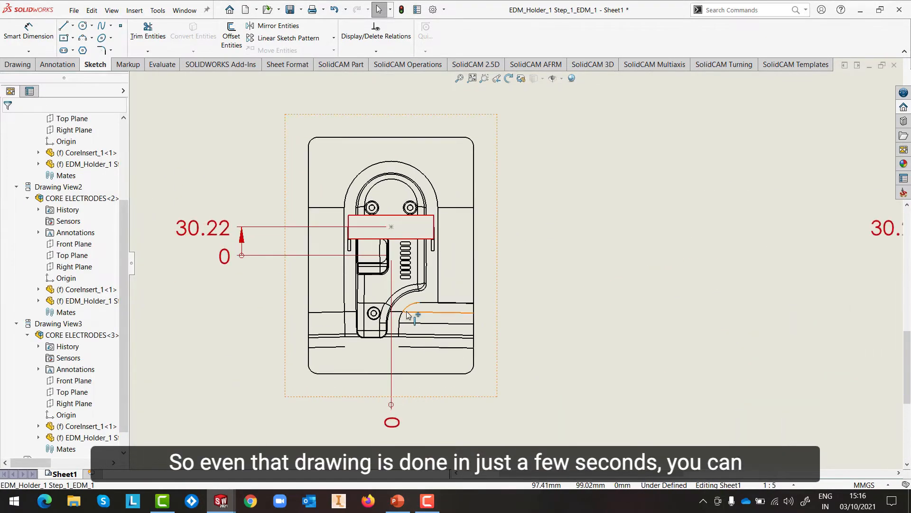
scroll(440, 312, "up", 5)
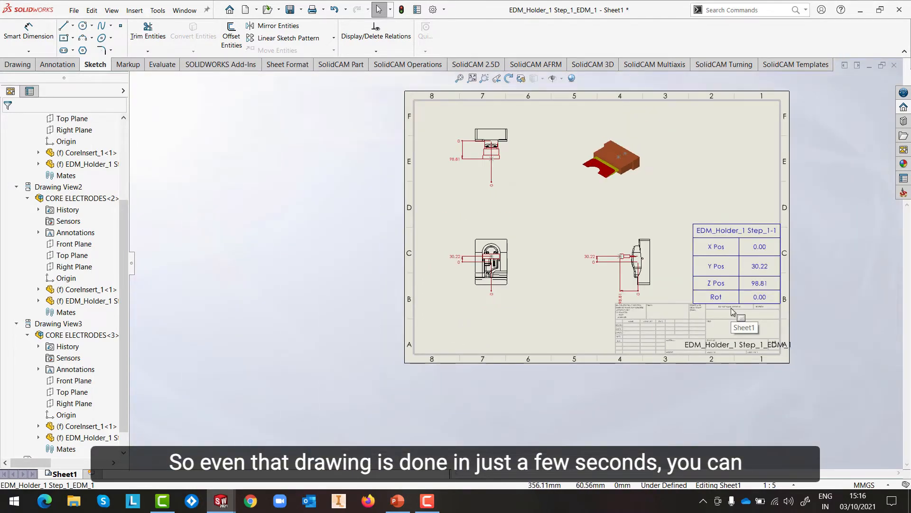
scroll(732, 312, "up", 3)
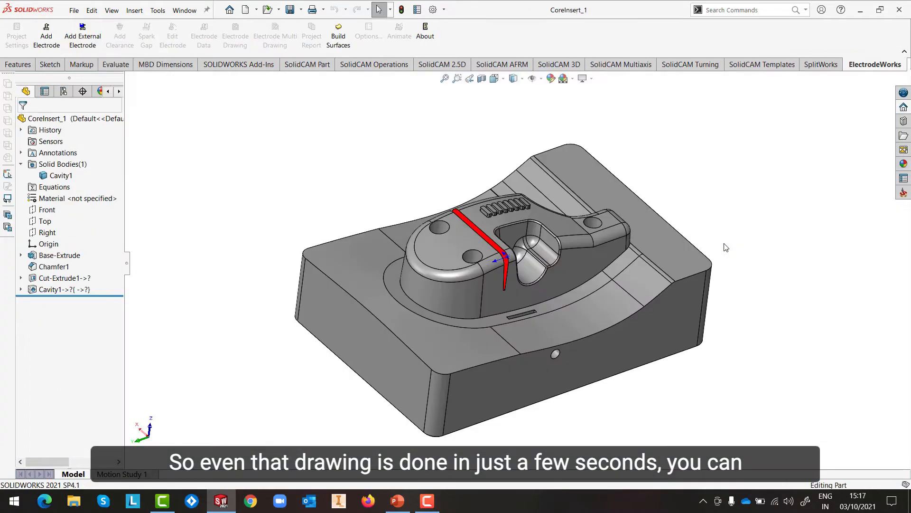
Examine the red-marked groove faces on the core insert where the electrode was extracted.
scroll(504, 260, "down", 5)
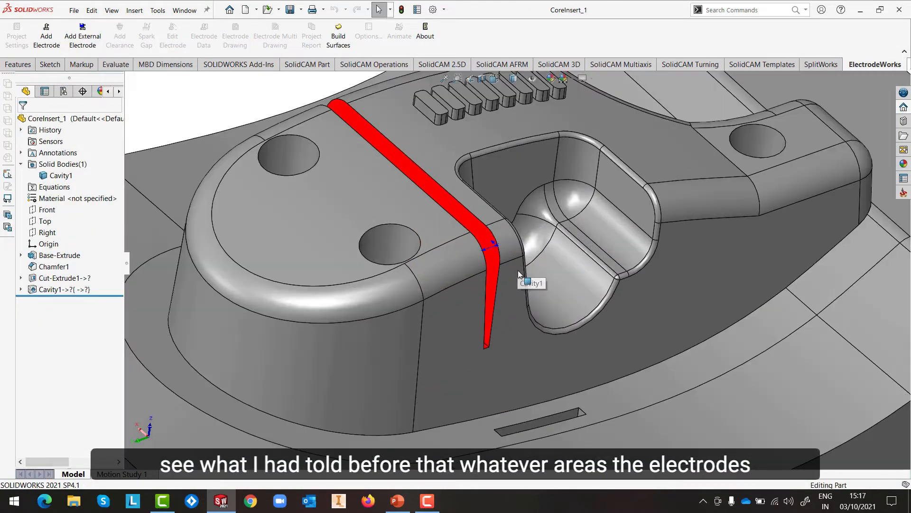
middle_click_drag(504, 266, 496, 292)
scroll(496, 292, "up", 10)
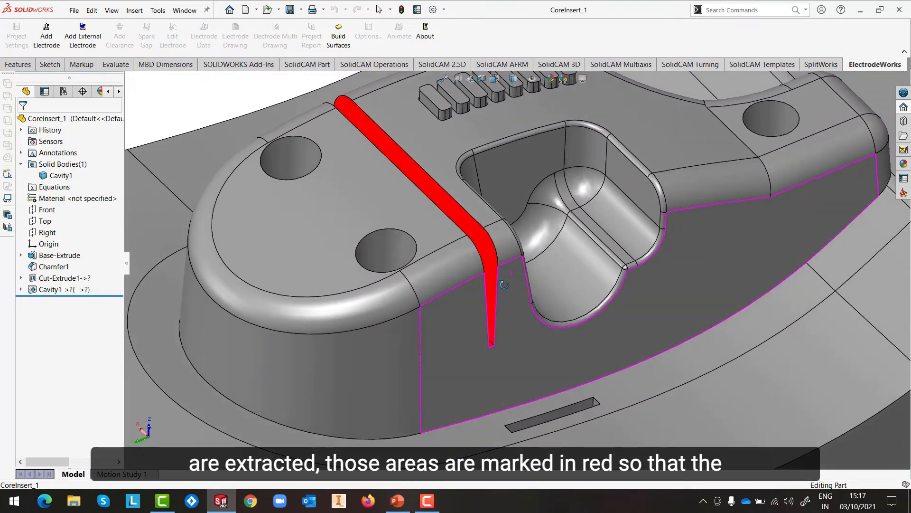
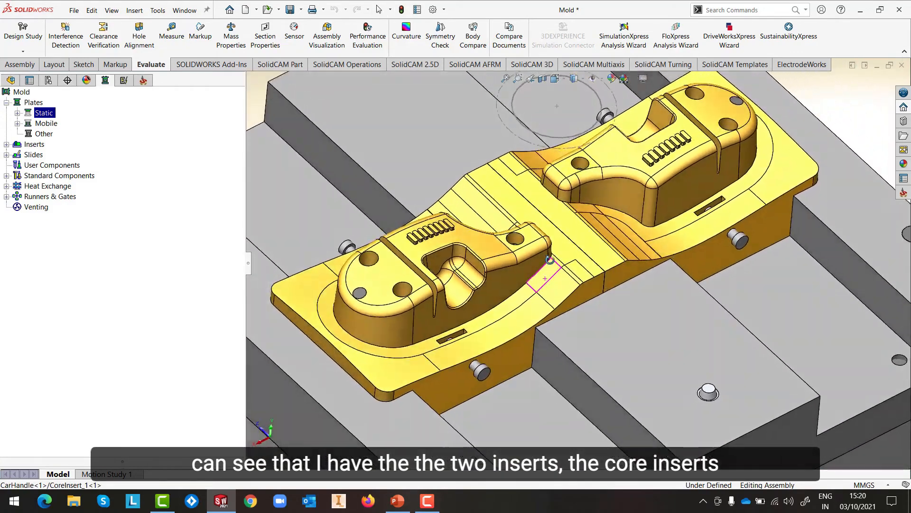
Show the hidden PCS-PCS_Gib slide components in the mold assembly and inspect them around the core inserts.
scroll(577, 262, "up", 3)
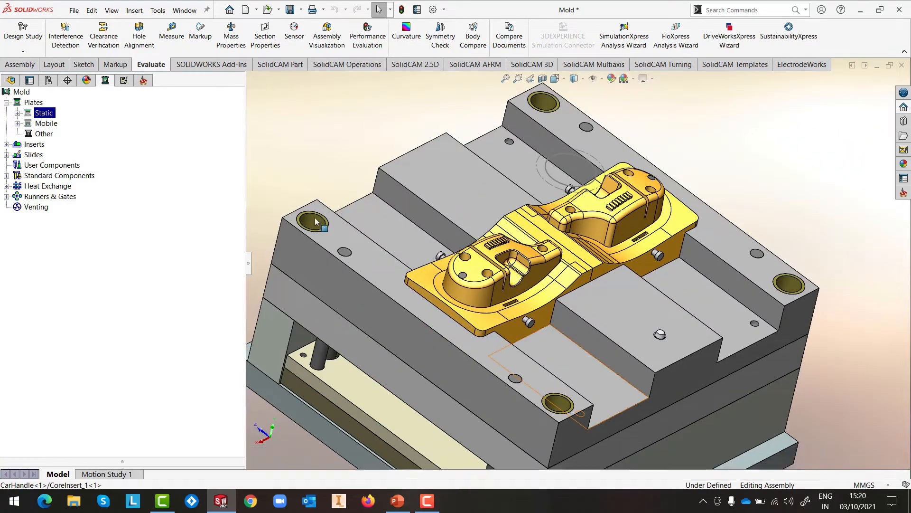
left_click(6, 154)
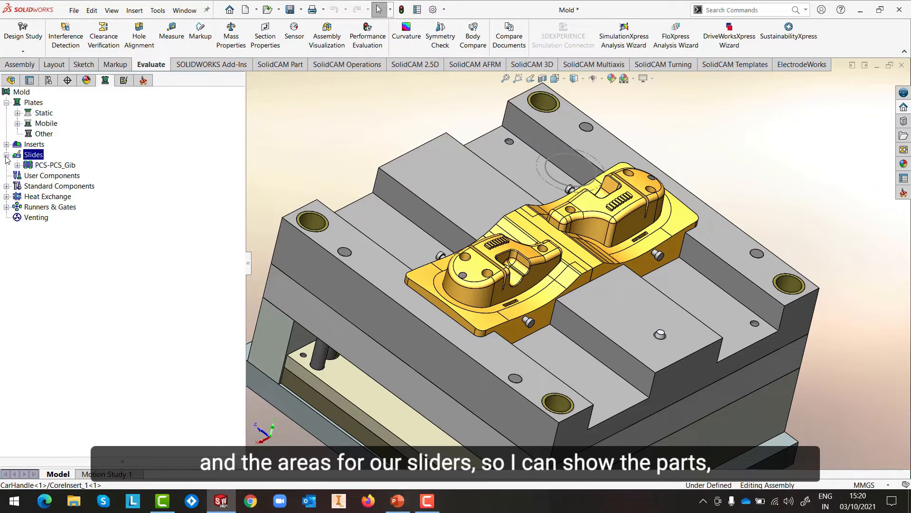
right_click(46, 167)
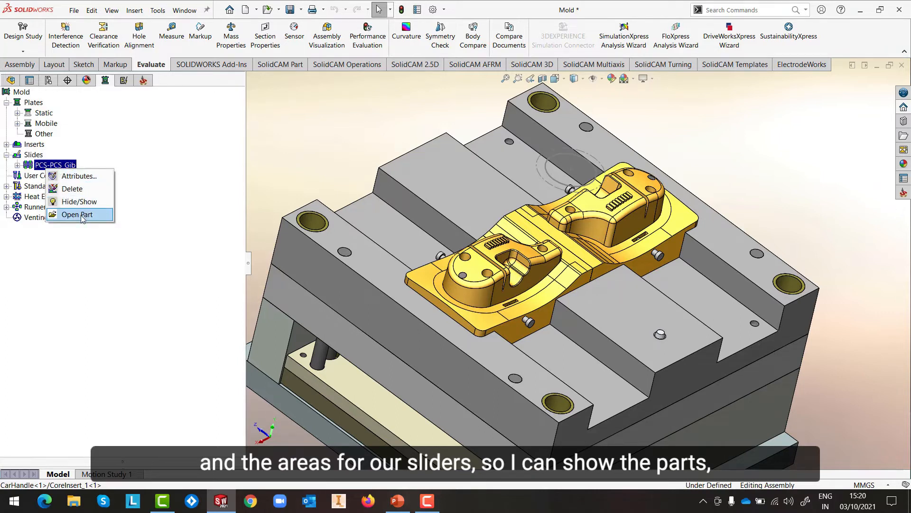
left_click(69, 202)
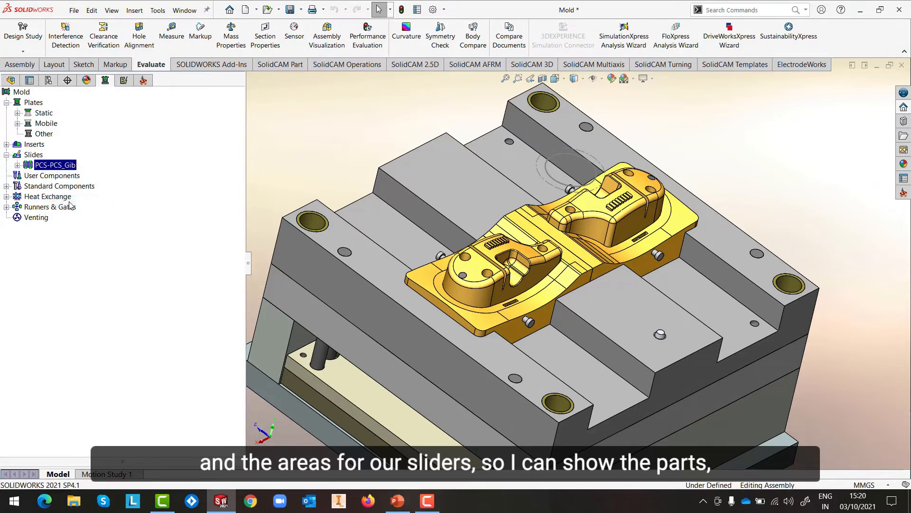
middle_click_drag(591, 284, 622, 227)
scroll(529, 323, "down", 6)
scroll(530, 323, "up", 5)
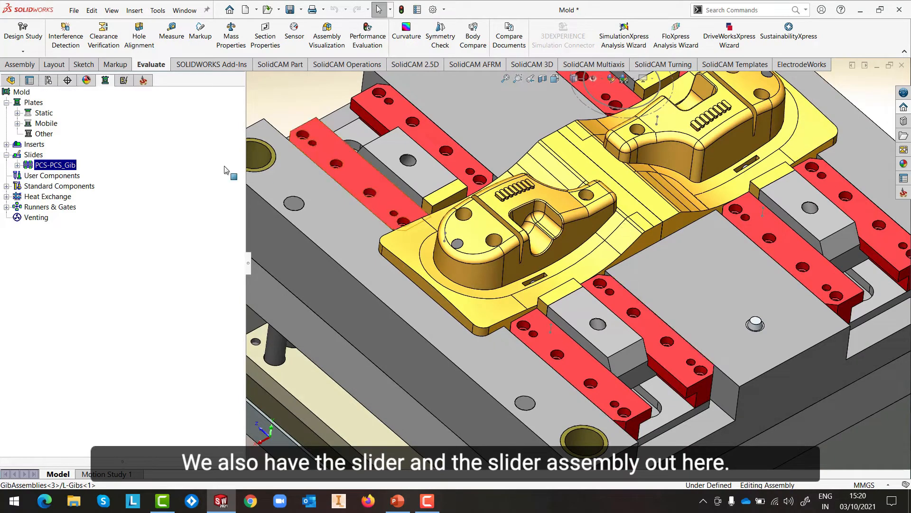
Show all screw components among the mold's standard components, inspect them from the side, and hide them again.
left_click(9, 186)
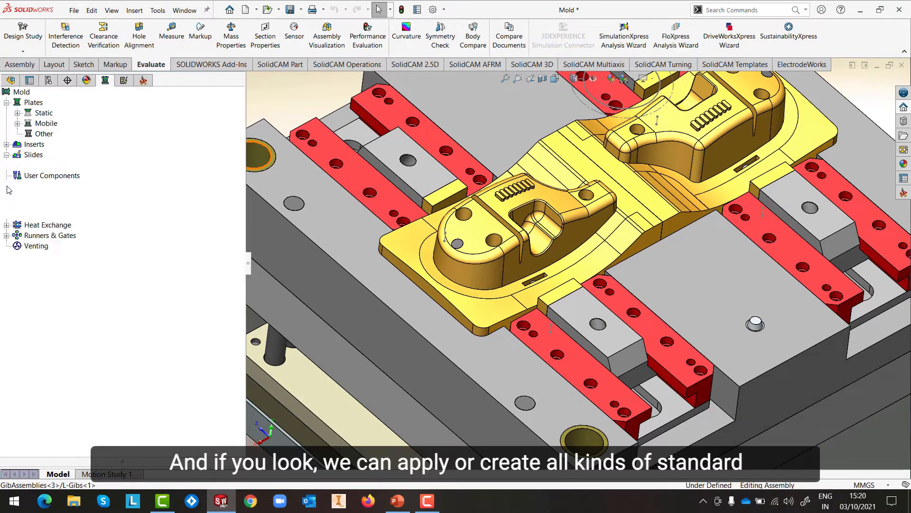
left_click(17, 208)
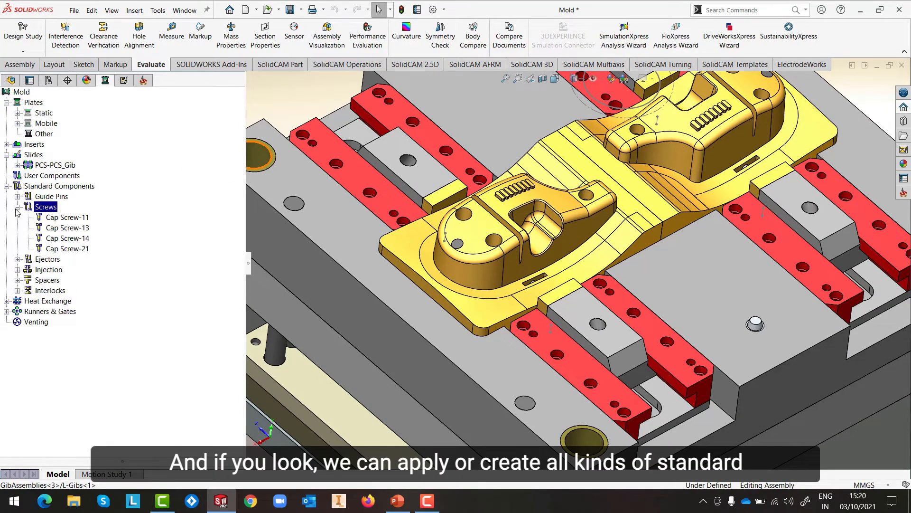
right_click(46, 211)
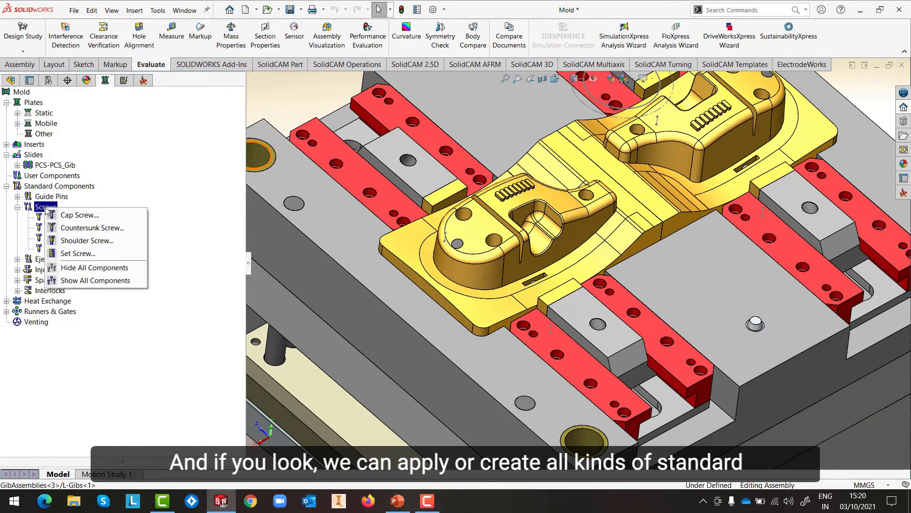
left_click(83, 281)
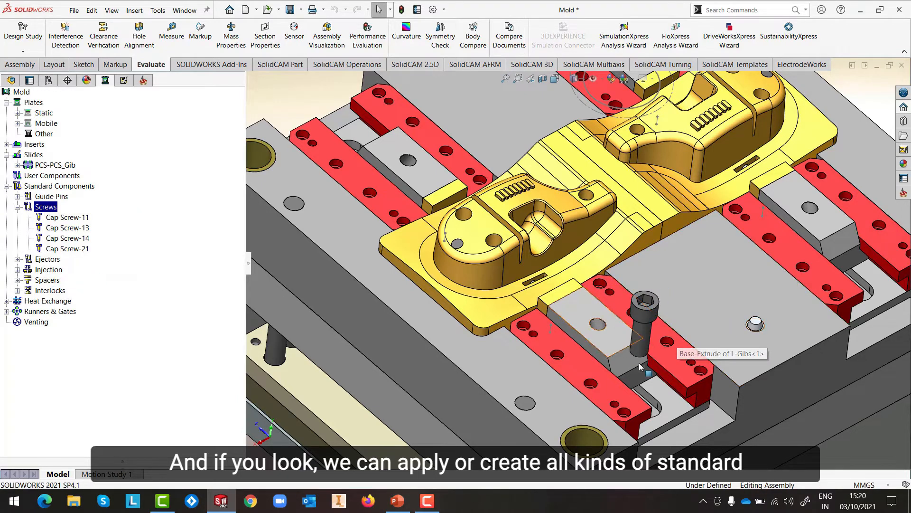
middle_click_drag(626, 352, 712, 267)
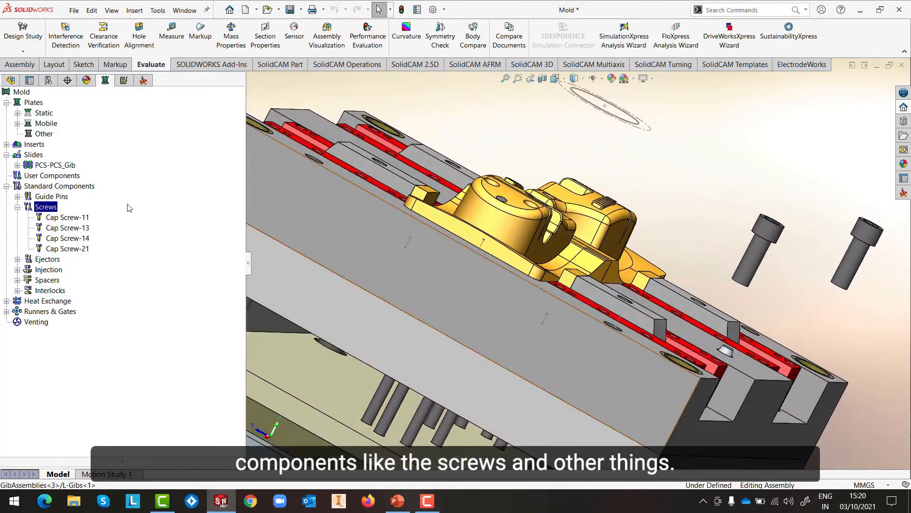
right_click(50, 212)
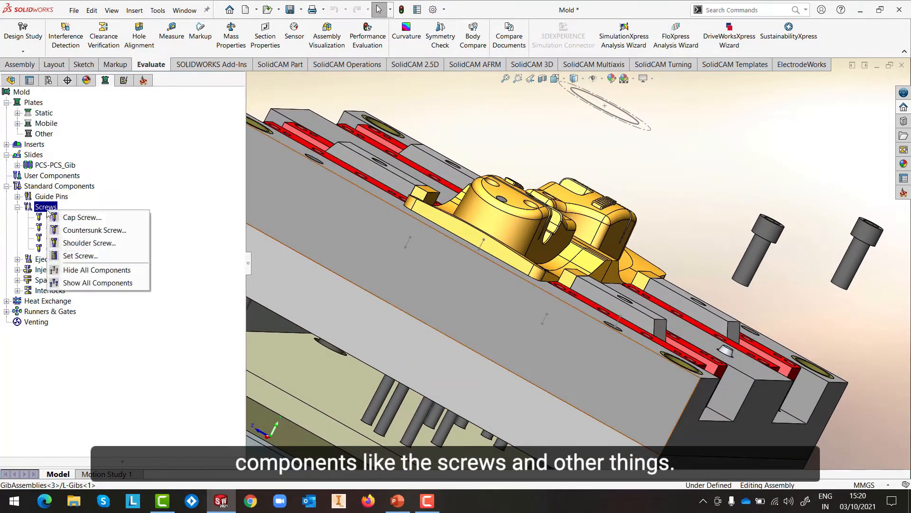
left_click(80, 270)
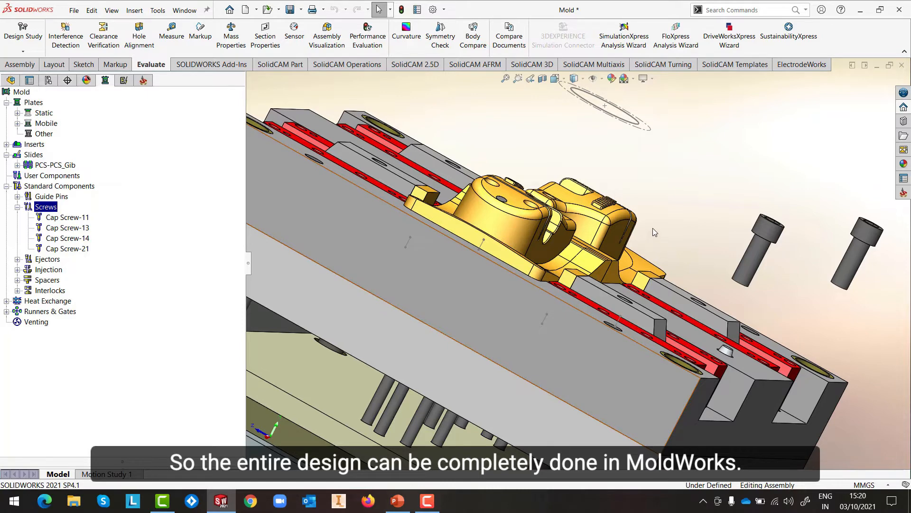
Examine the items that make up Cooling Cycle_235 in the mold's heat exchange group.
scroll(654, 228, "up", 3)
middle_click_drag(653, 228, 612, 261)
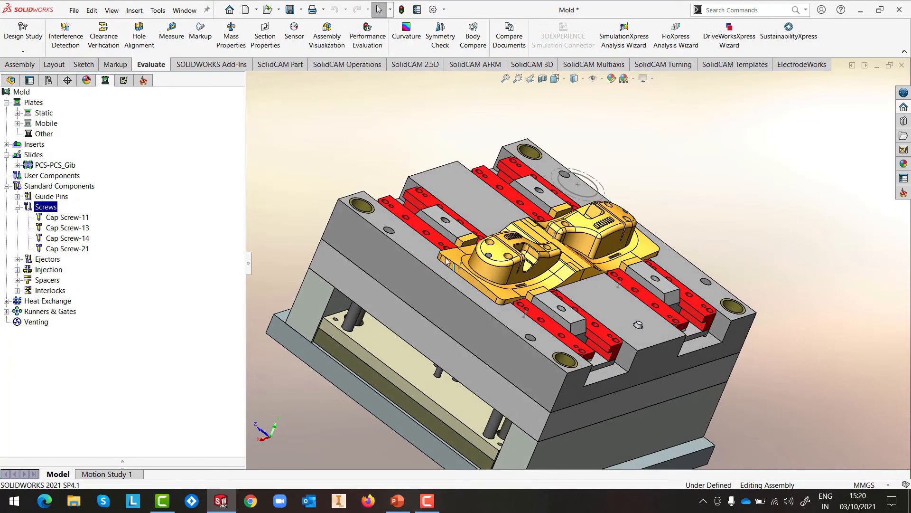
left_click(6, 303)
left_click(70, 315)
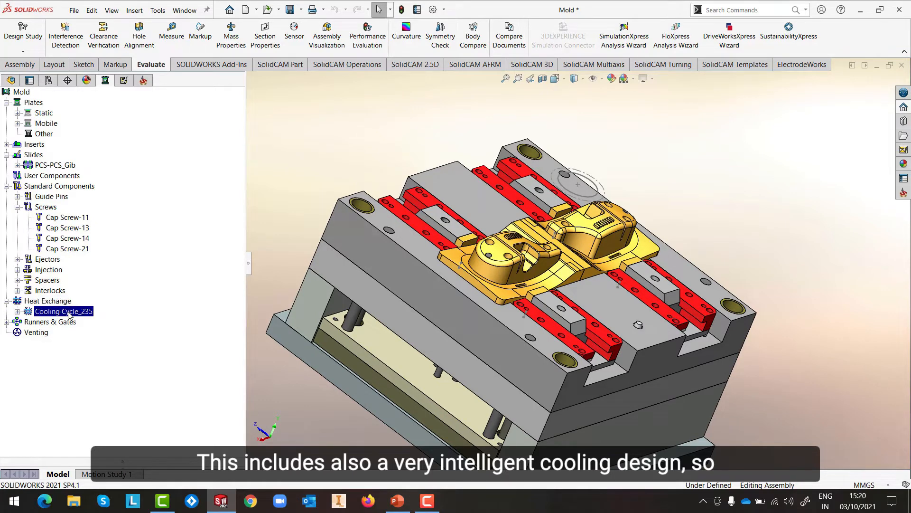
left_click(18, 312)
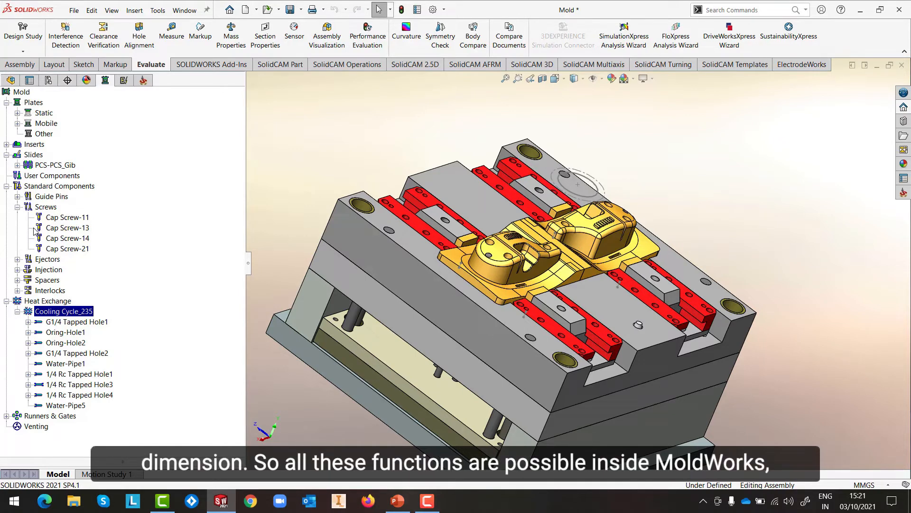
Show the static-side plates so the complete mold assembly is displayed.
scroll(565, 230, "up", 4)
middle_click_drag(558, 230, 594, 290)
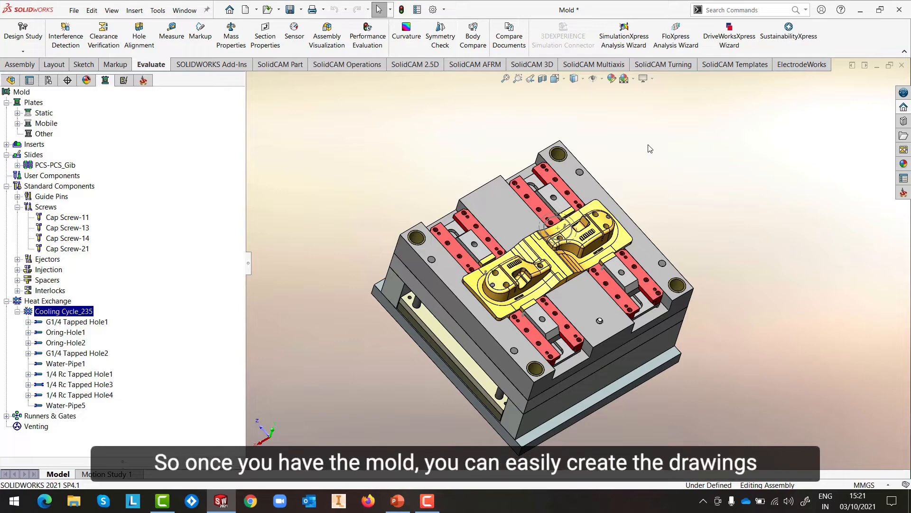
right_click(47, 114)
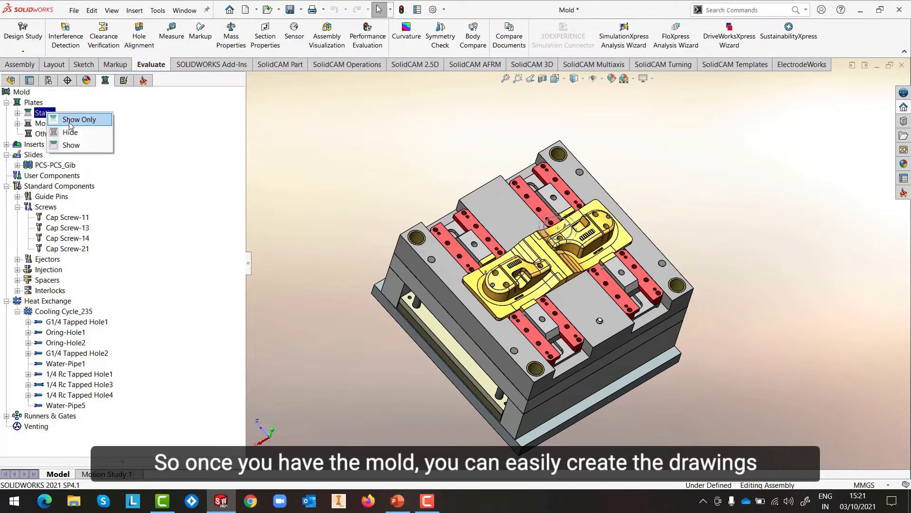
left_click(70, 146)
middle_click_drag(621, 148, 655, 144)
Make a drawing from the mold assembly on the A0 (ISO) standard sheet with its sheet format displayed.
left_click(73, 10)
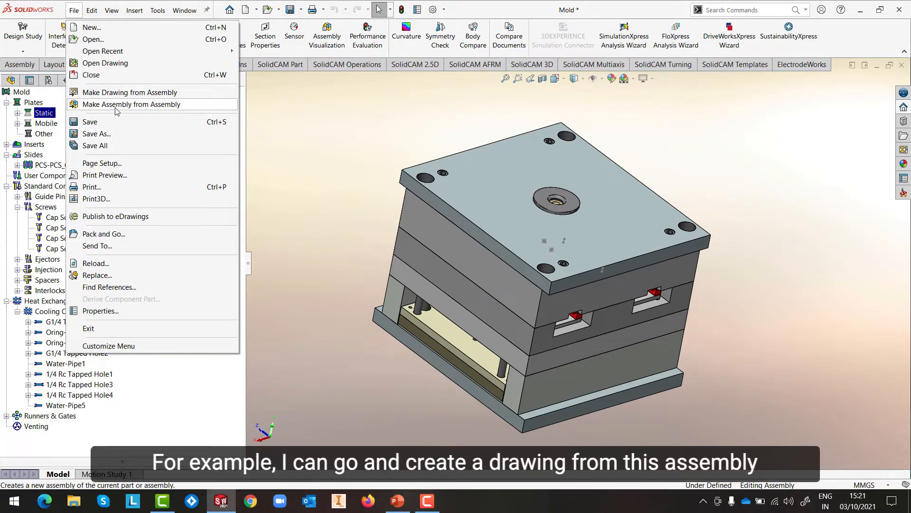
left_click(116, 92)
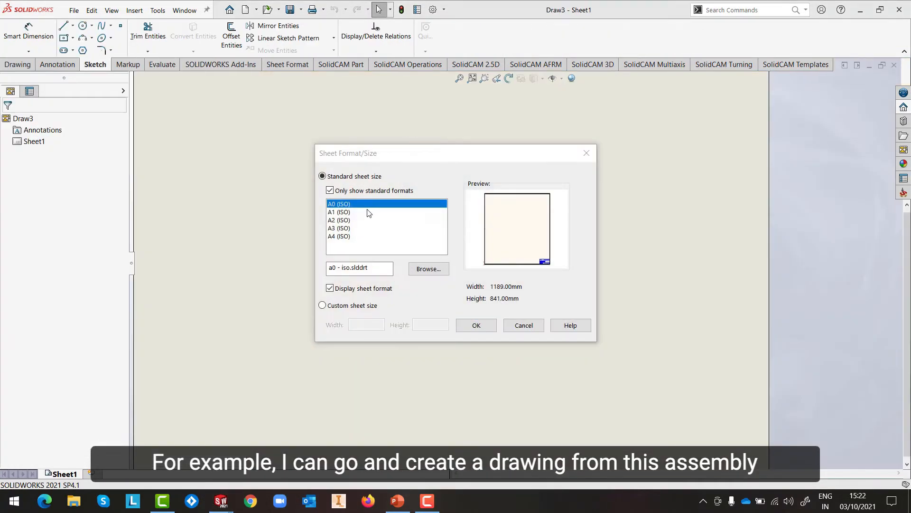
left_click(476, 325)
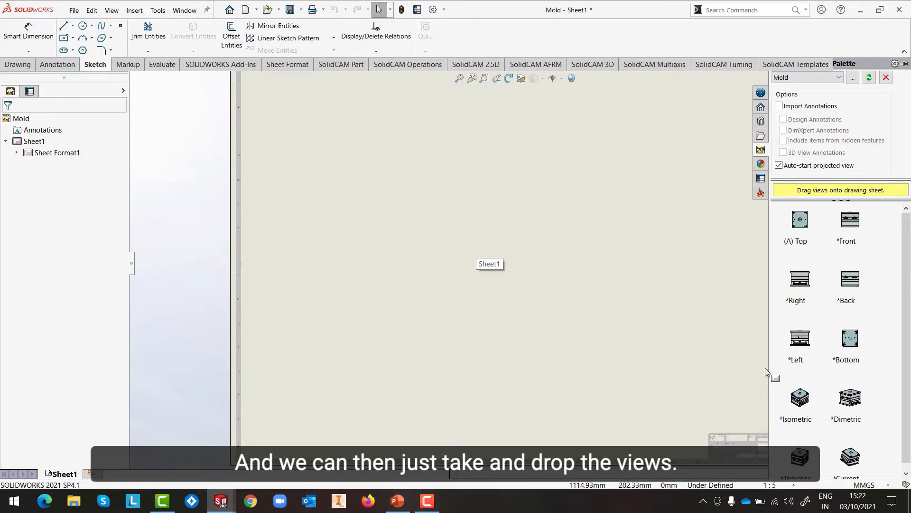
Place the mold's Top view on the sheet's lower part with projected views above and beside it and an isometric view diagonally.
left_click_drag(800, 219, 363, 331)
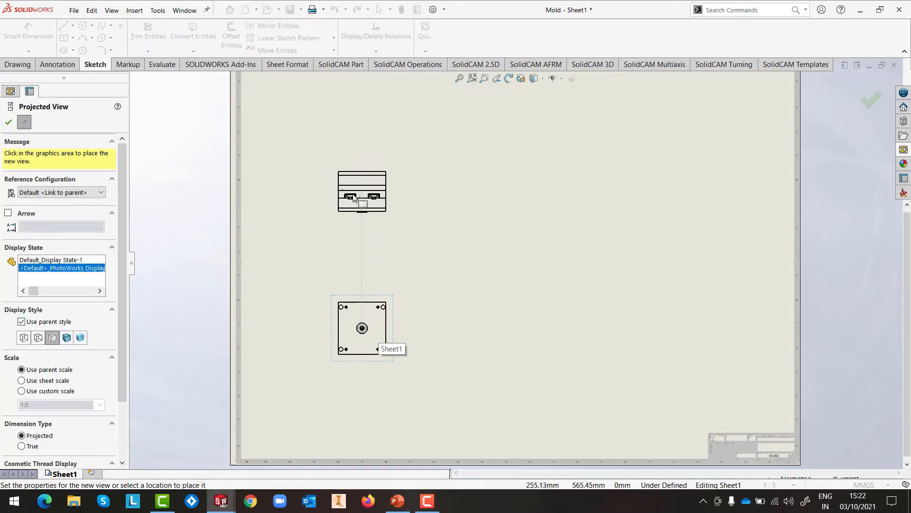
left_click(475, 309)
left_click(498, 219)
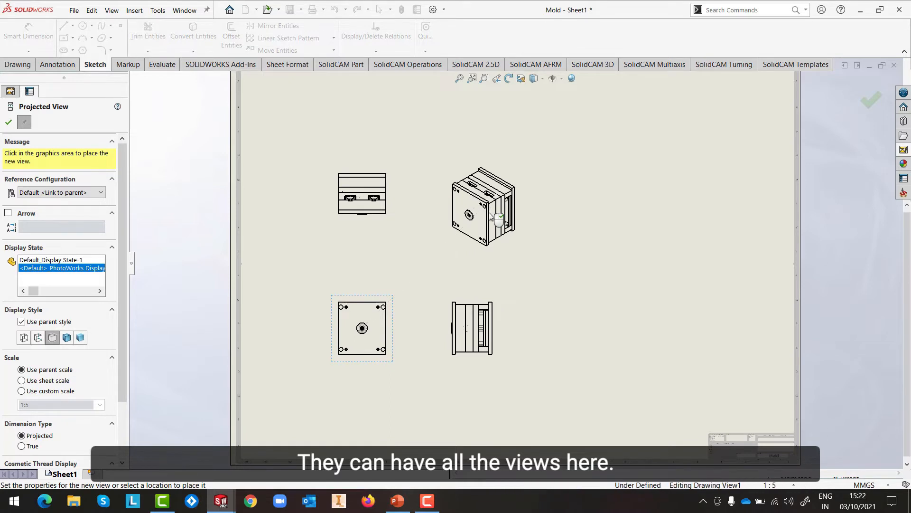
scroll(404, 384, "up", 1)
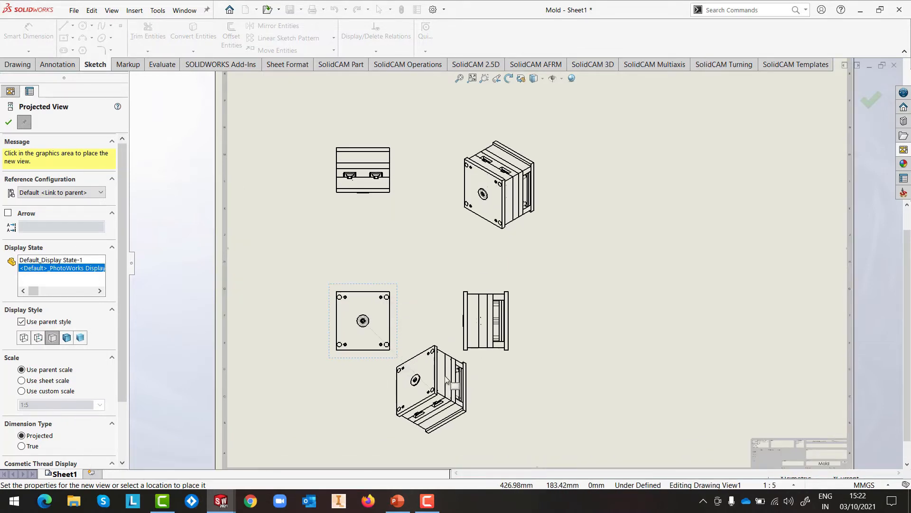
key("Escape")
Set the parent Top view's display style to Wireframe so its projected views also show all hidden edges.
scroll(397, 339, "down", 3)
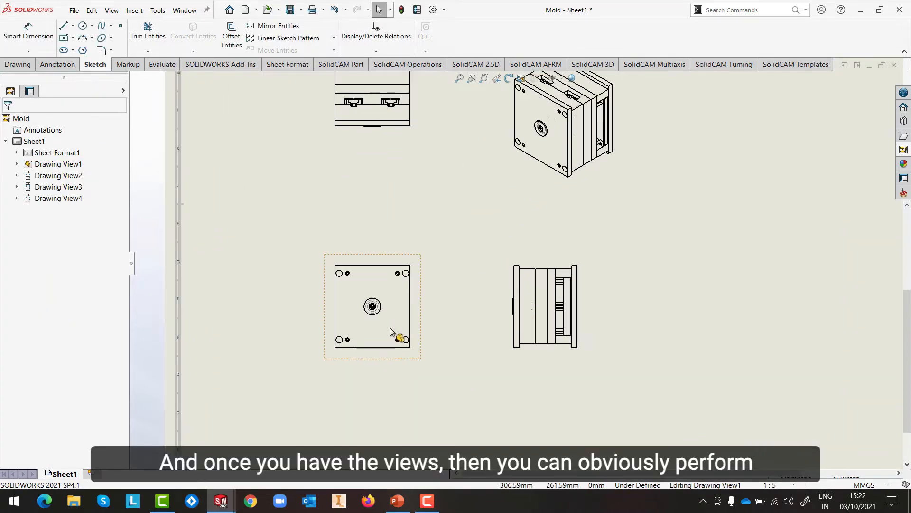
left_click(375, 232)
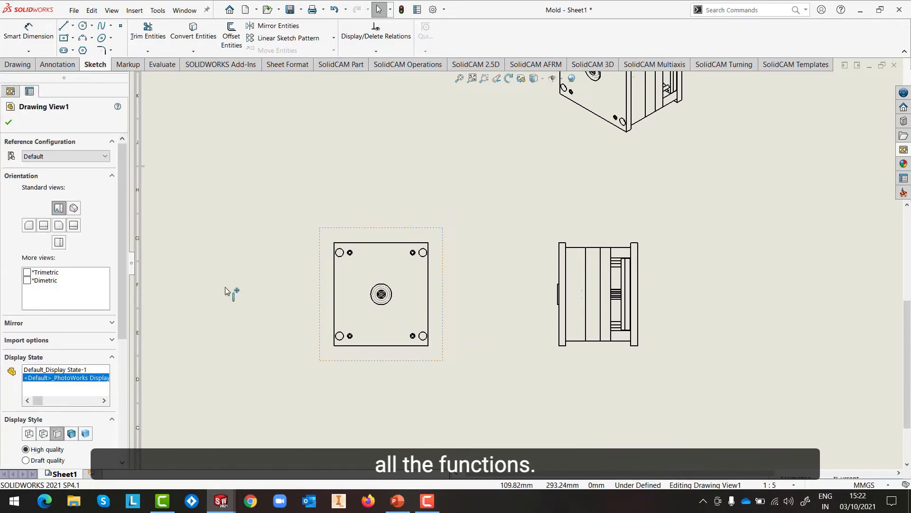
left_click(28, 434)
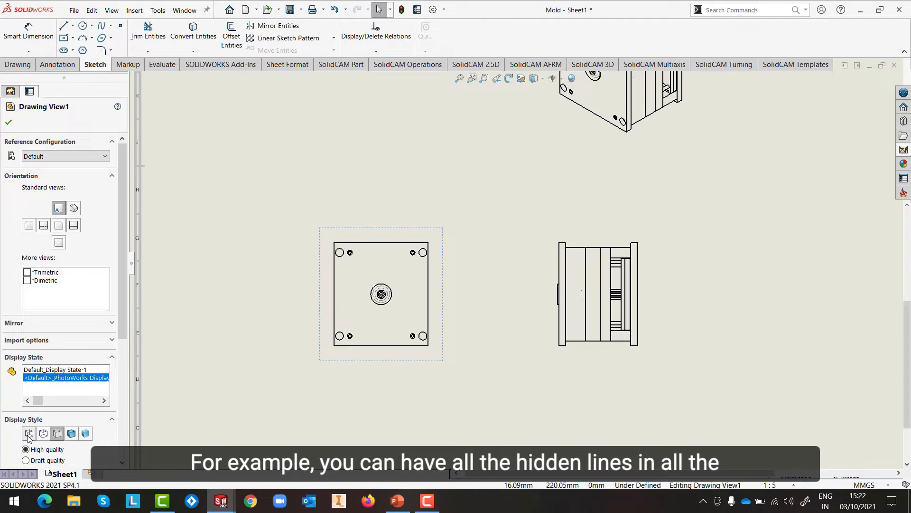
left_click(516, 397)
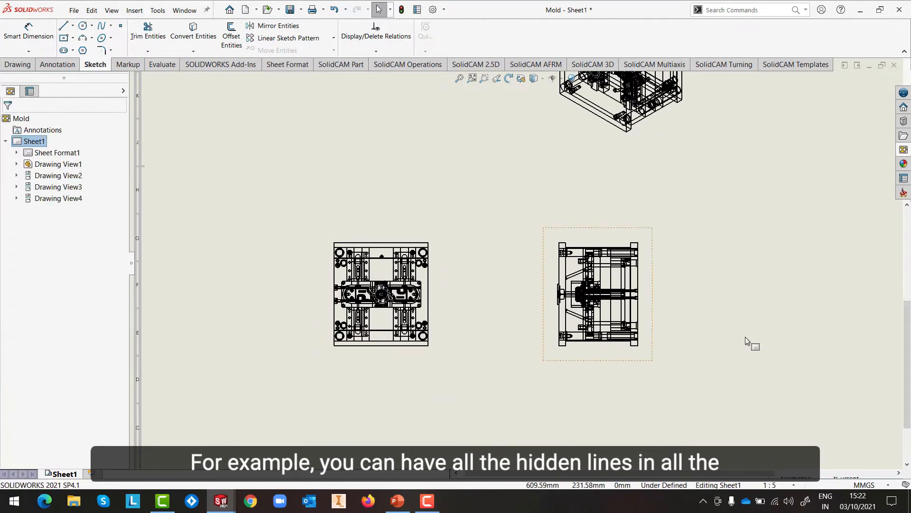
scroll(767, 322, "up", 3)
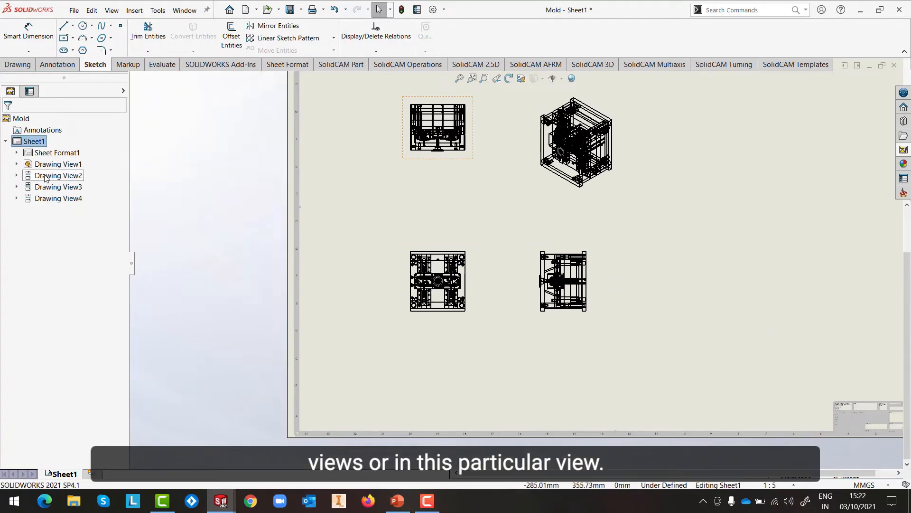
Set the isometric view's display style to Hidden Lines Removed.
left_click(588, 200)
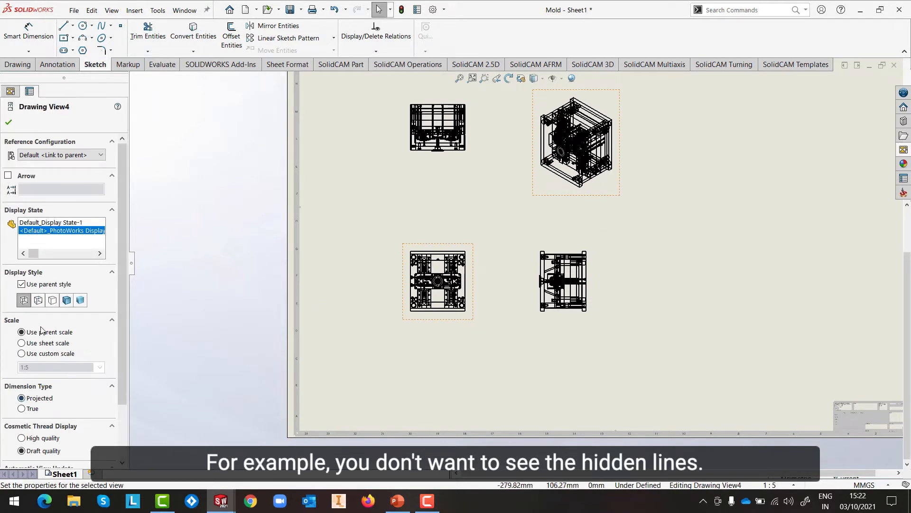
left_click(53, 300)
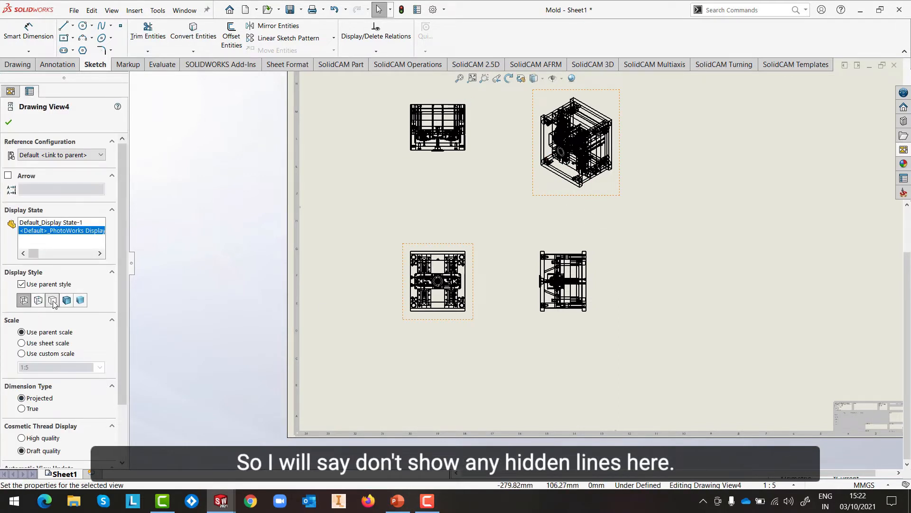
left_click(652, 357)
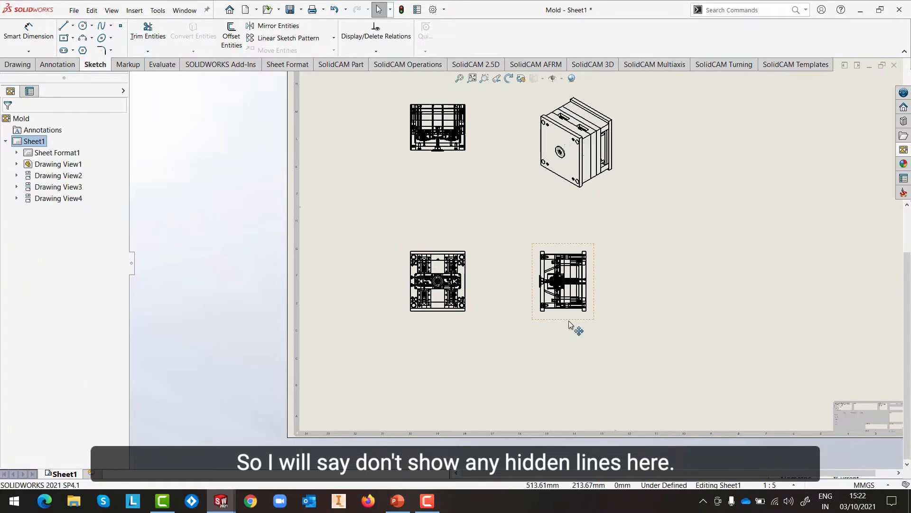
Set the display style of the projected view beside the Top view to Hidden Lines Removed.
left_click(571, 317)
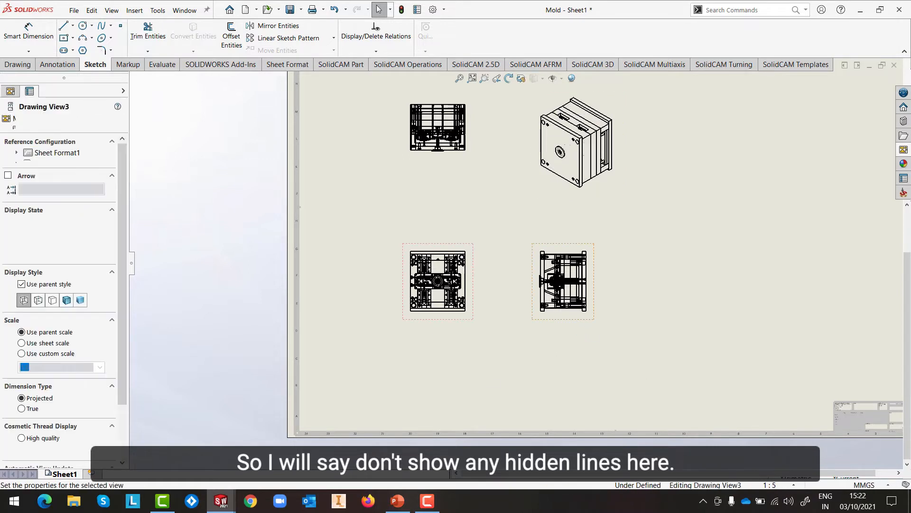
left_click(52, 300)
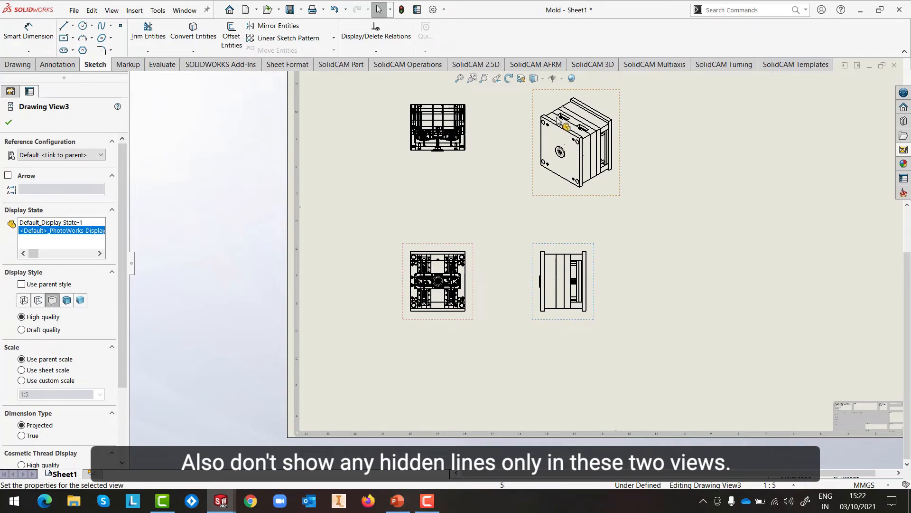
left_click(8, 122)
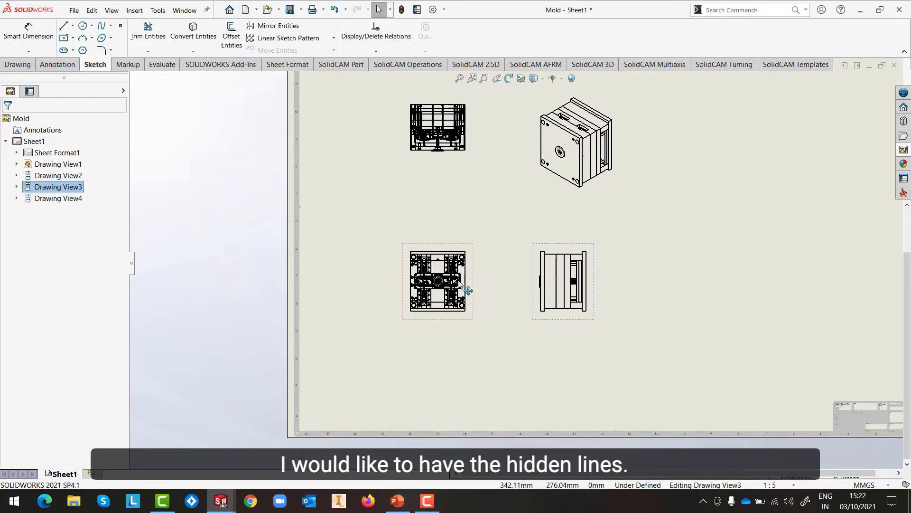
Examine the hidden edges in the wireframe Top view and in the projected view above it.
scroll(450, 273, "down", 2)
scroll(449, 271, "down", 5)
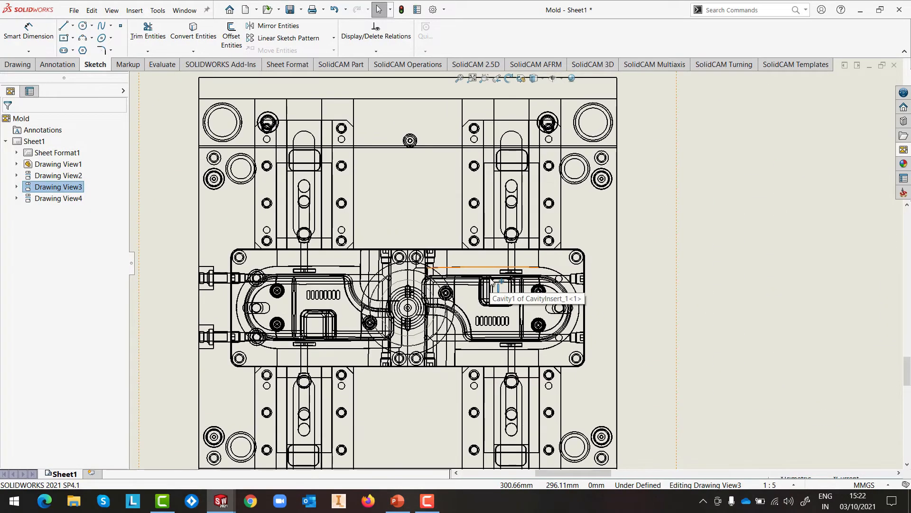
scroll(492, 280, "up", 5)
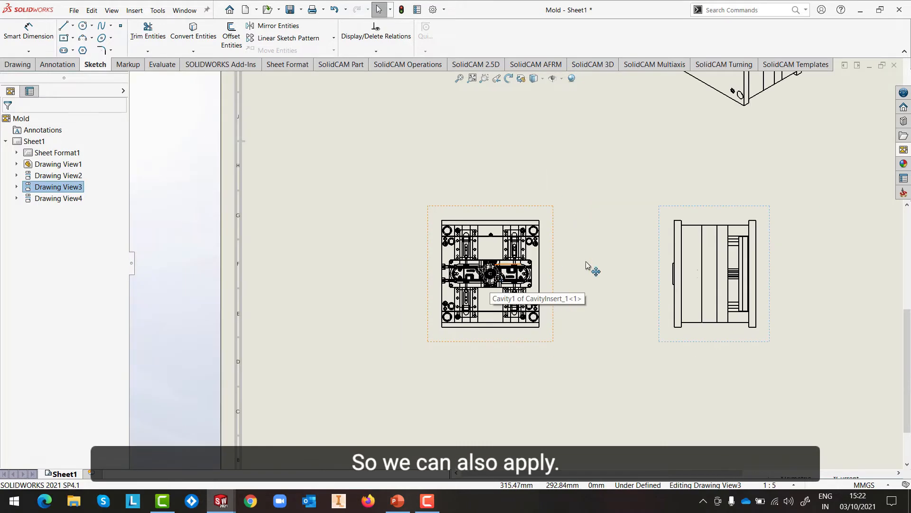
scroll(587, 261, "up", 2)
scroll(529, 166, "down", 5)
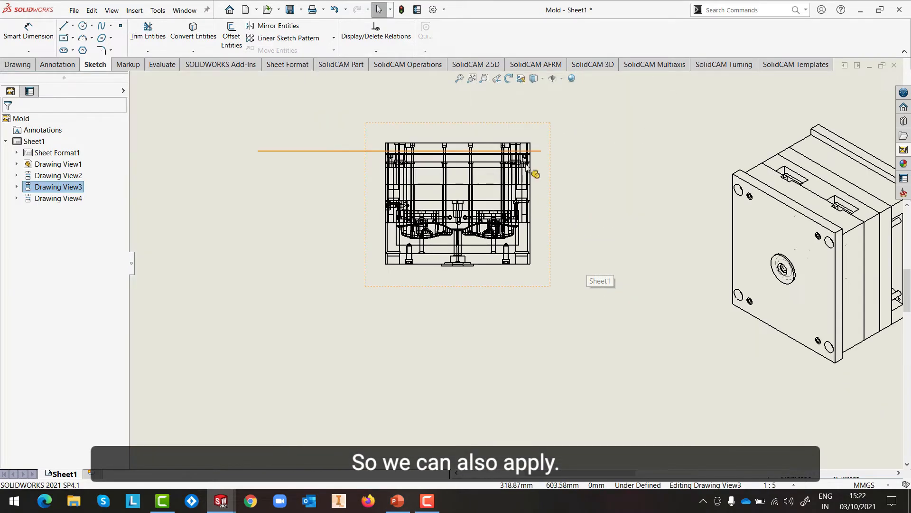
scroll(547, 222, "up", 6)
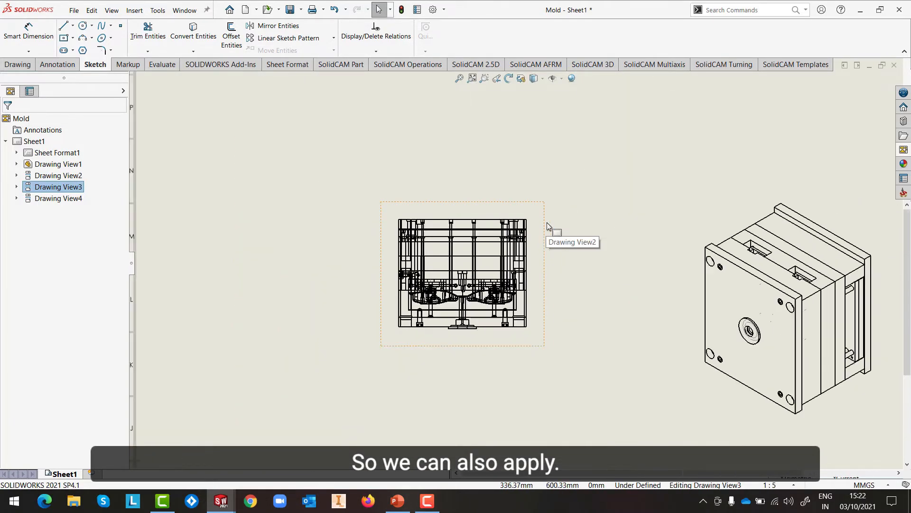
scroll(546, 252, "down", 2)
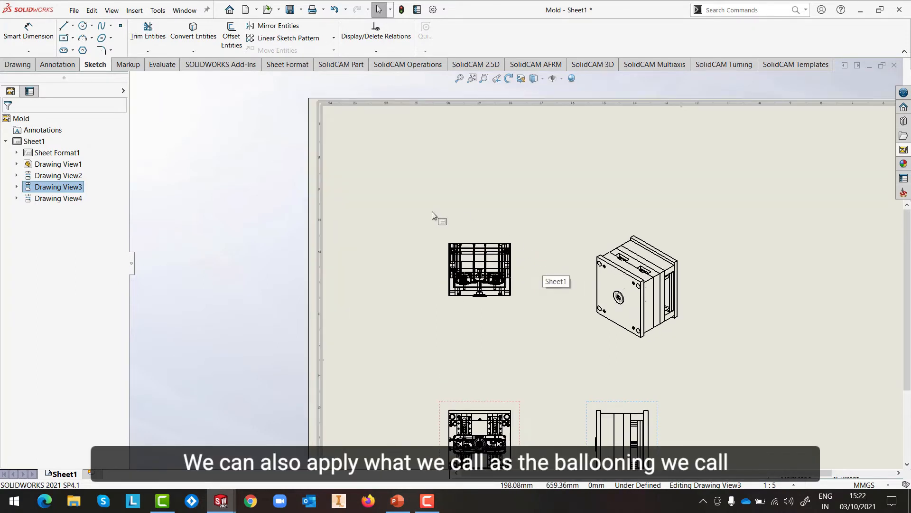
Add auto balloons in a square layout to the projected views beside and above the Top view, ignoring multiple instances and attaching leaders to edges.
left_click(135, 10)
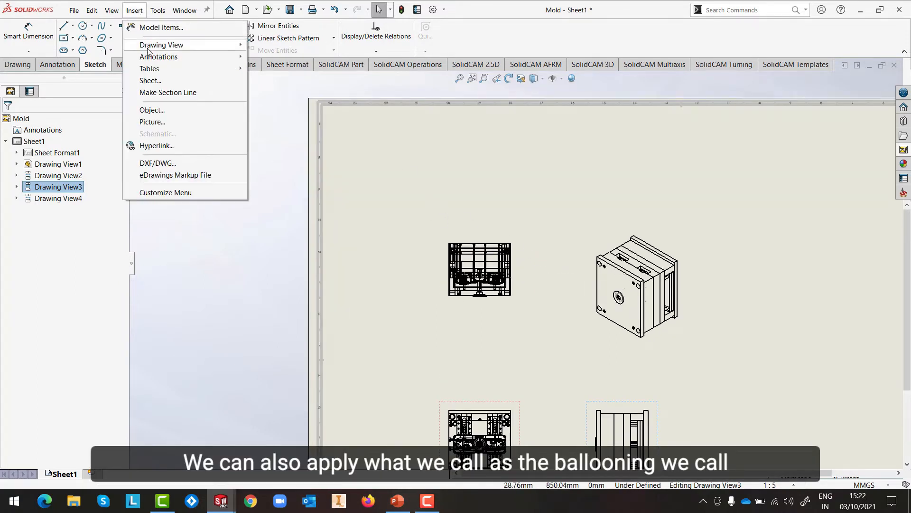
mouse_move(151, 59)
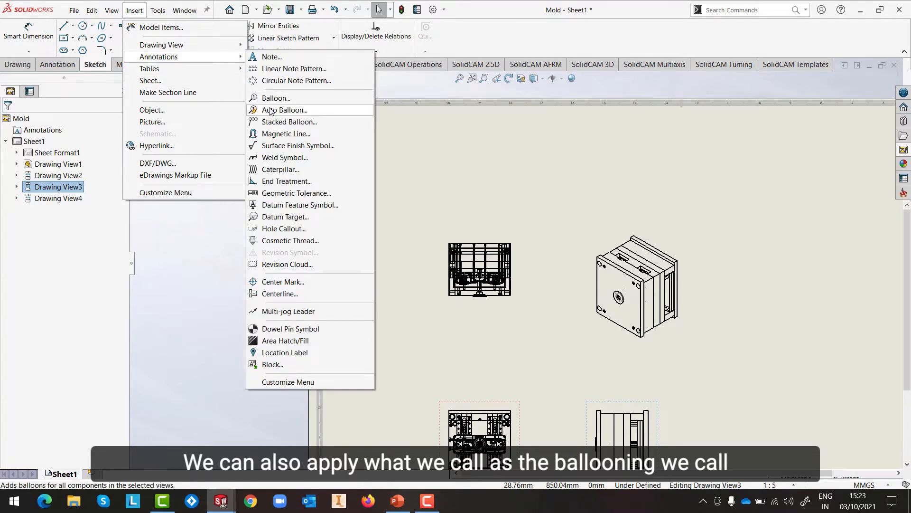
left_click(272, 110)
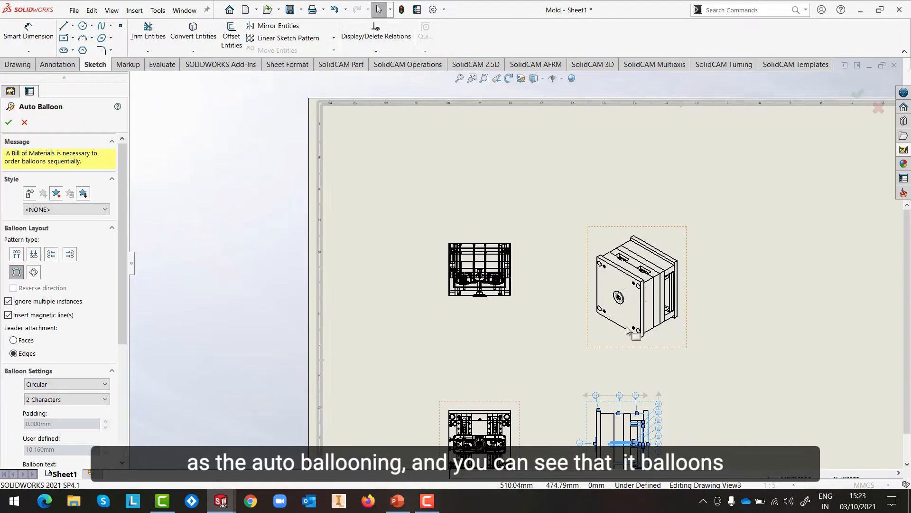
scroll(631, 358, "up", 4)
scroll(574, 361, "down", 5)
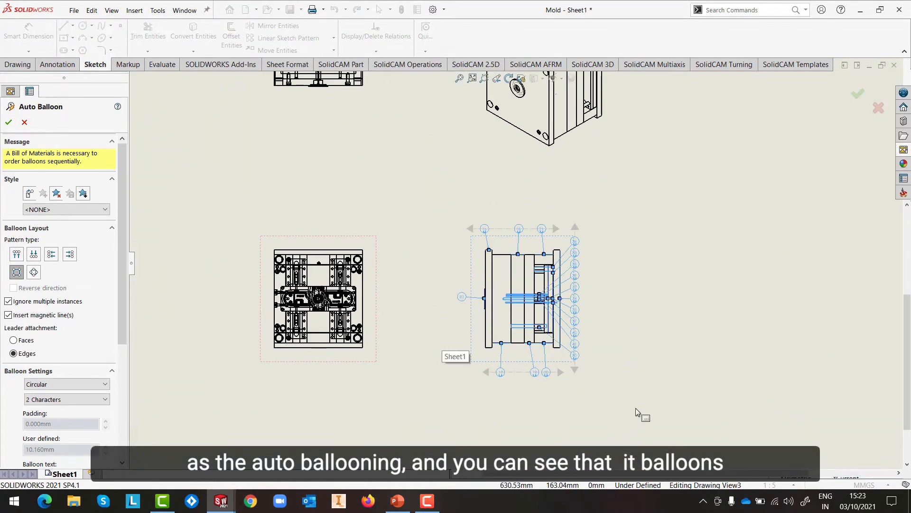
scroll(331, 171, "up", 3)
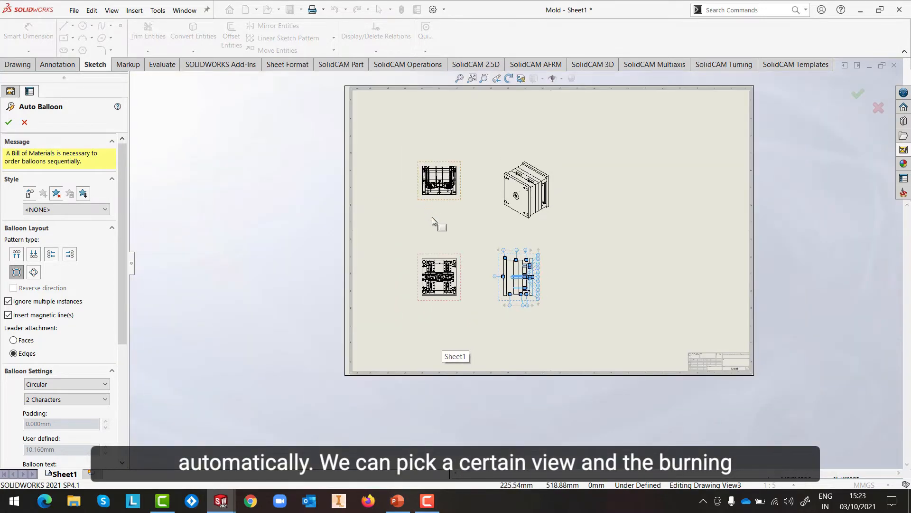
left_click(437, 193)
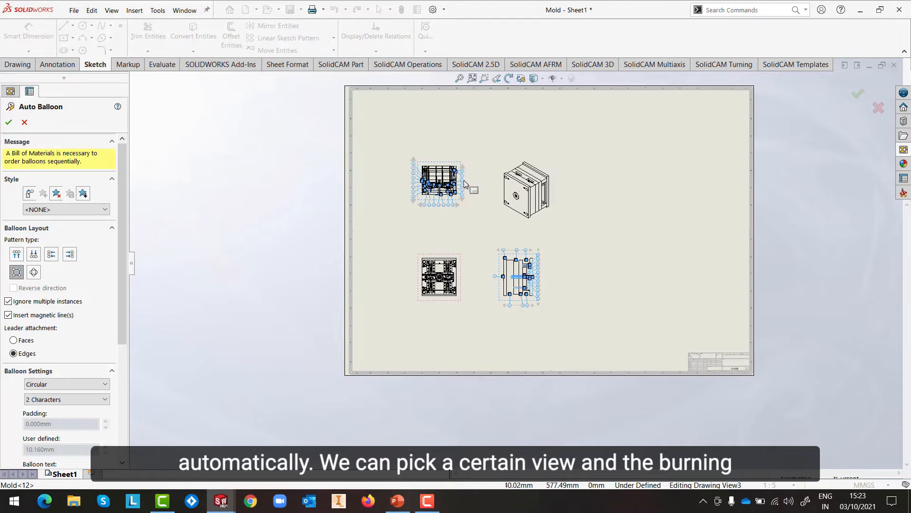
scroll(465, 185, "down", 3)
scroll(466, 186, "down", 4)
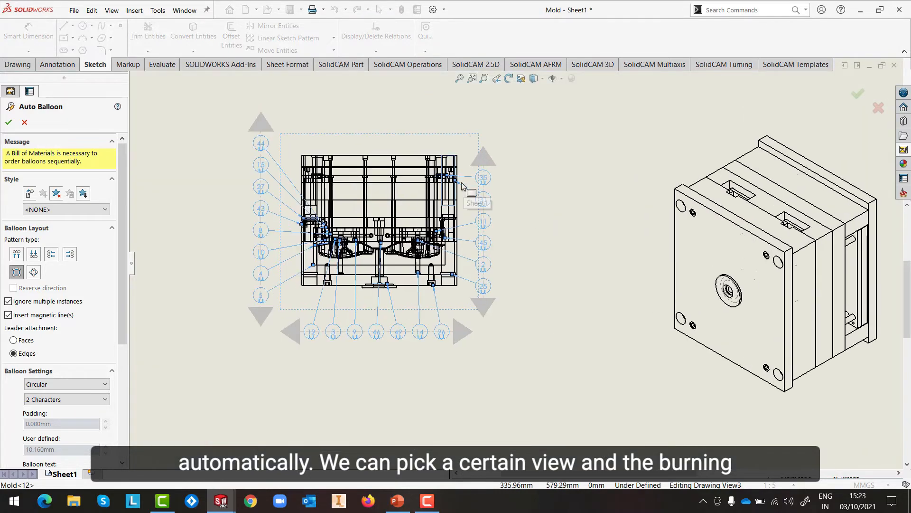
left_click(9, 122)
key("f")
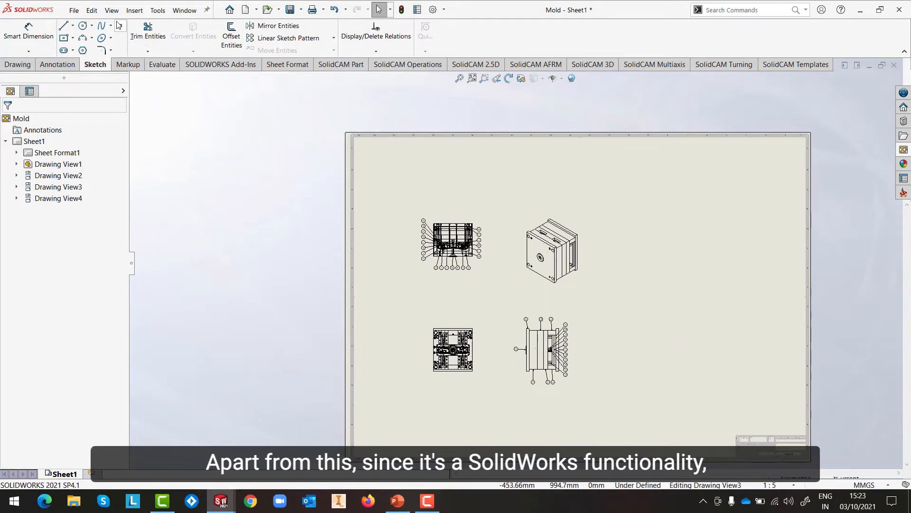
Insert a parts-only bill of materials from the side view with the bom-standard template, placed just above the title block.
left_click(134, 11)
mouse_move(149, 69)
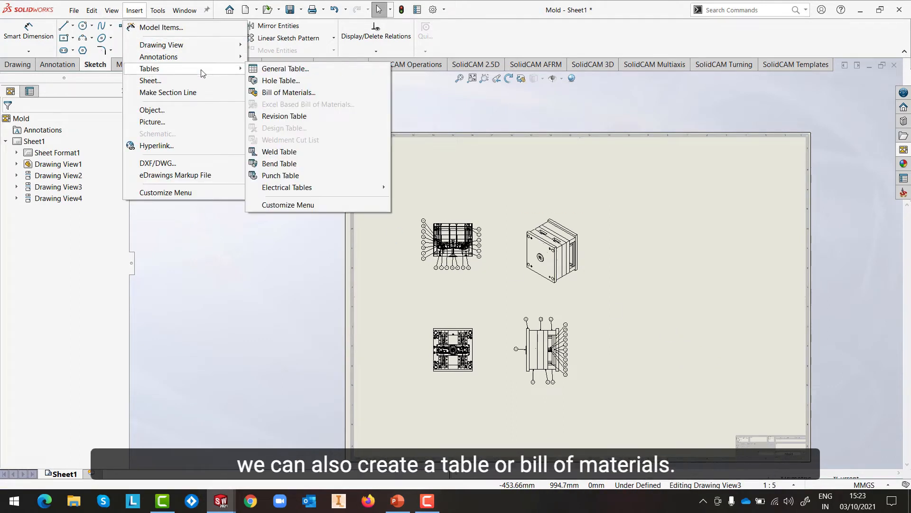
left_click(280, 93)
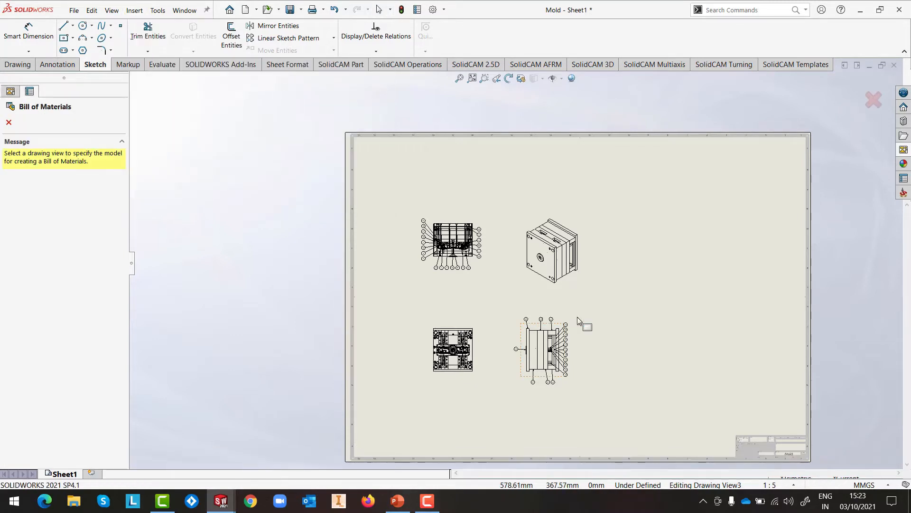
left_click(542, 363)
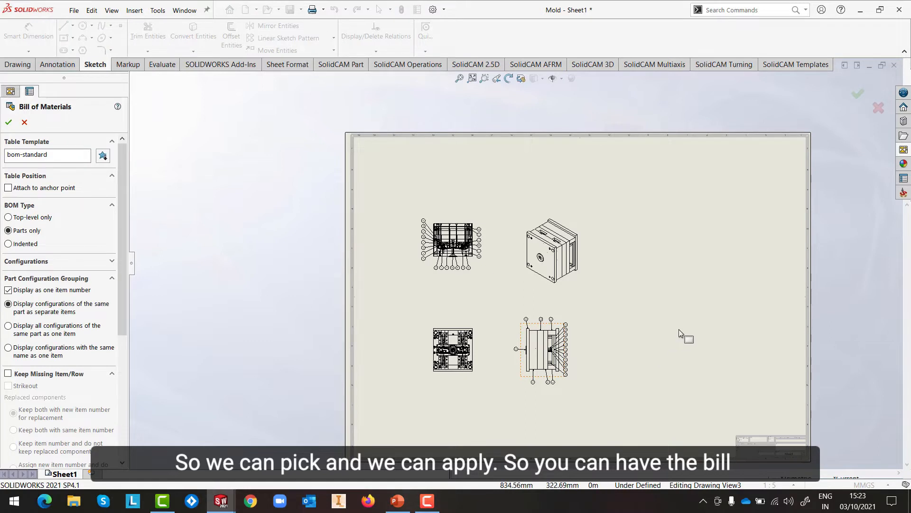
scroll(730, 375, "down", 2)
scroll(727, 366, "up", 1)
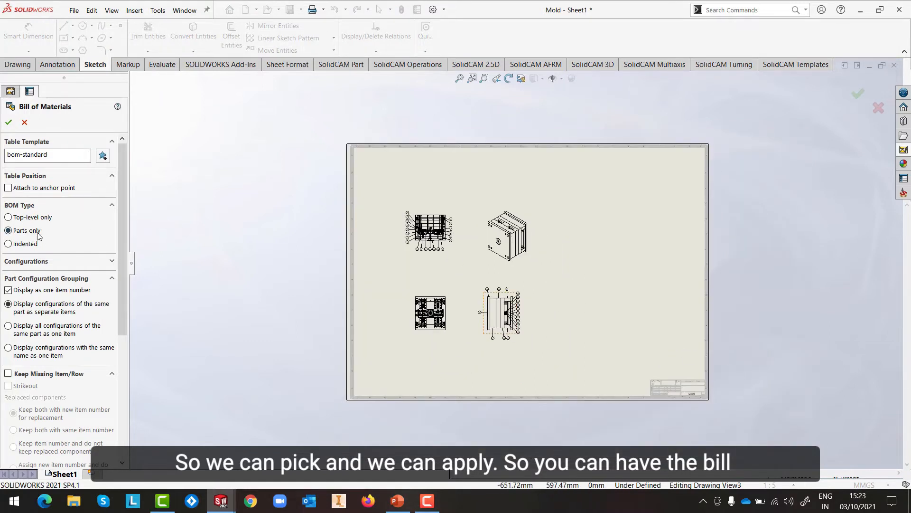
left_click(8, 122)
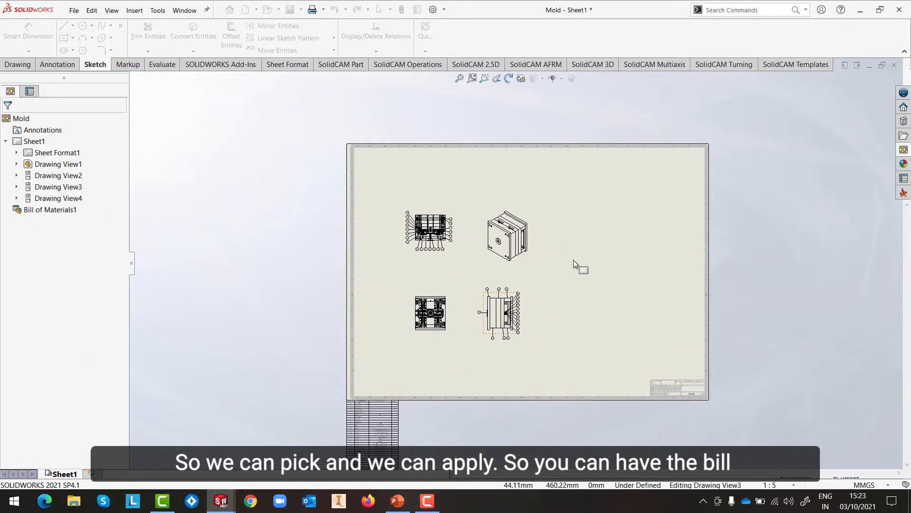
left_click(652, 280)
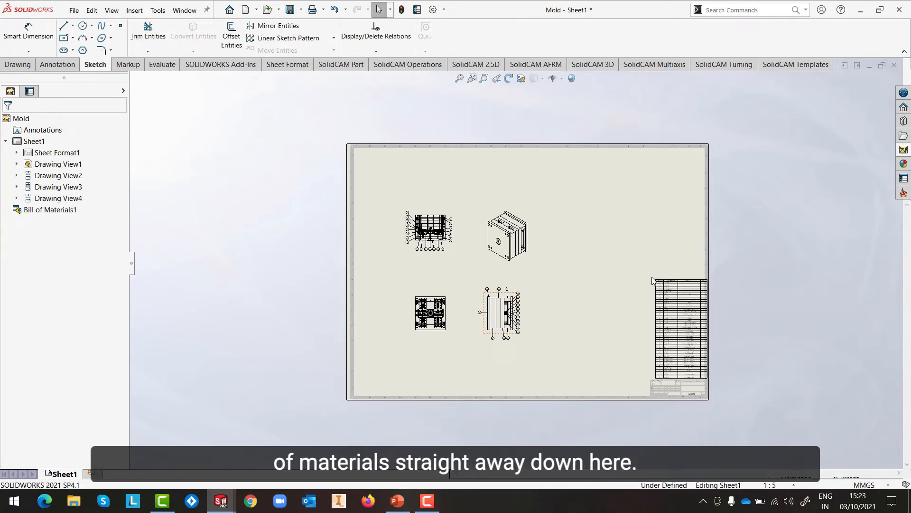
Check the part rows of the bill of materials and the overall layout of the drawing sheet.
scroll(691, 359, "down", 6)
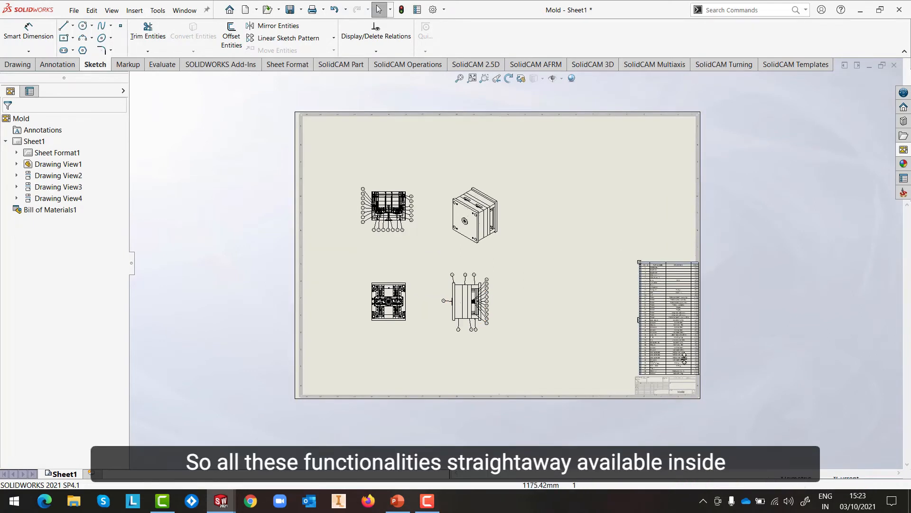
scroll(653, 318, "down", 5)
scroll(643, 323, "up", 4)
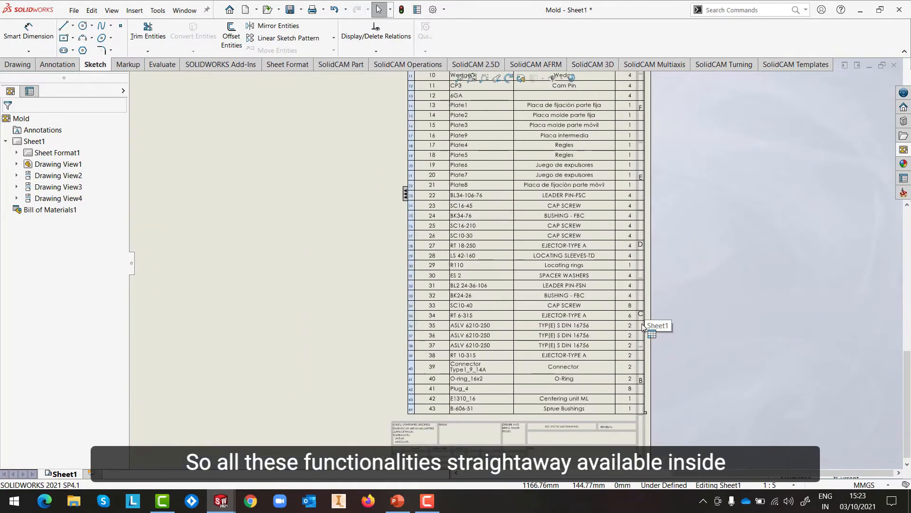
scroll(641, 323, "up", 8)
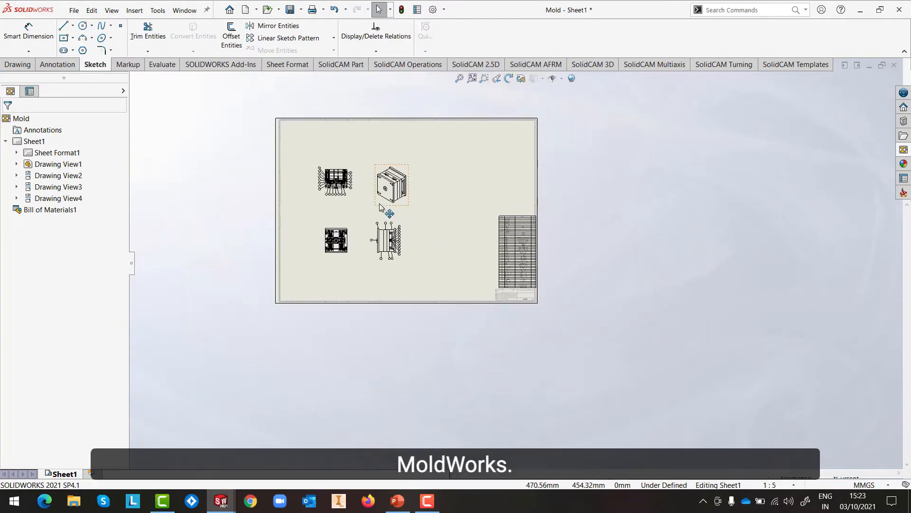
scroll(380, 208, "down", 2)
scroll(486, 202, "down", 2)
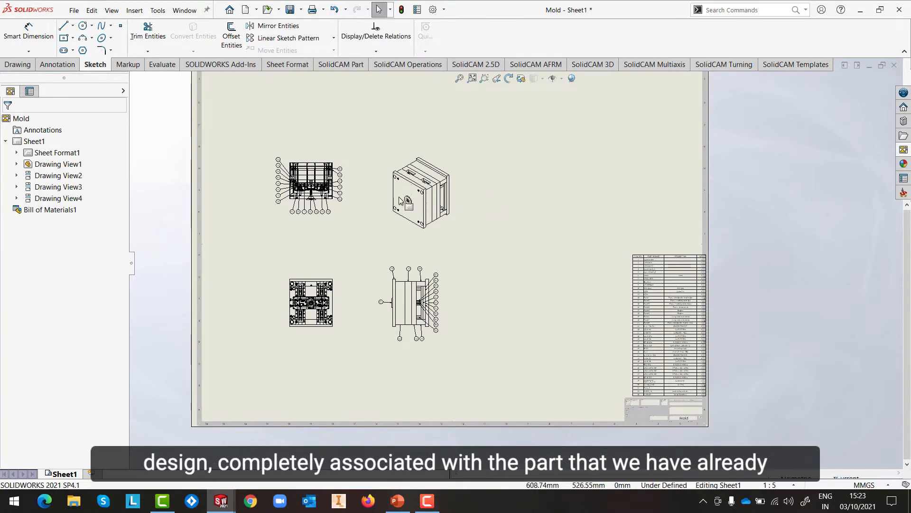
Save the drawing as Mold in the MOLD DESIGN folder together with its modified assembly, and close it.
left_click(74, 11)
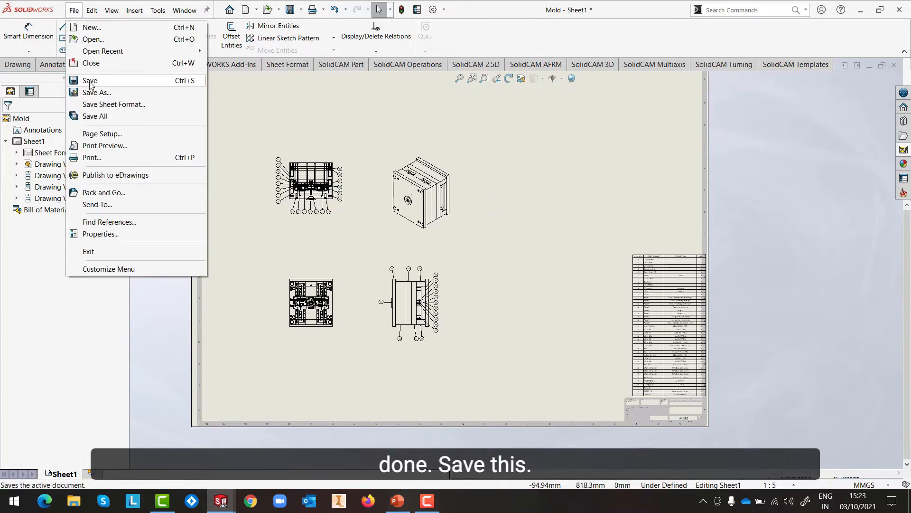
left_click(89, 81)
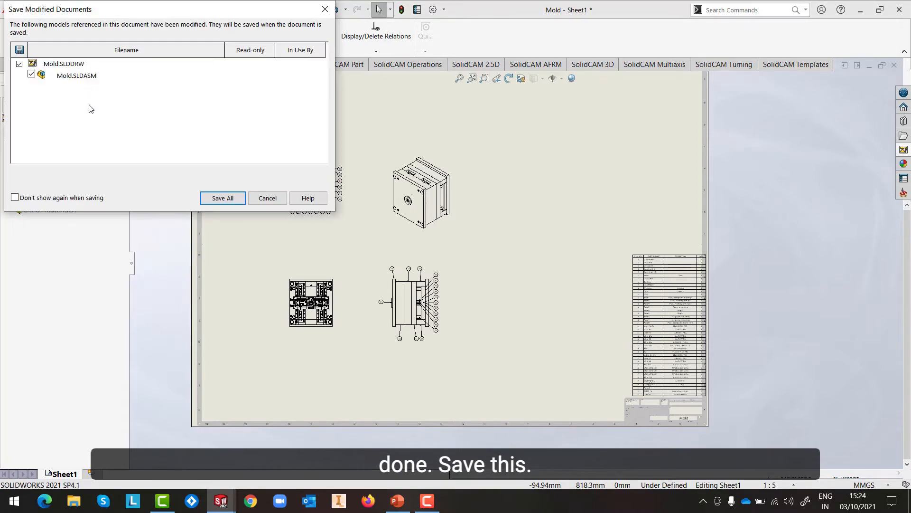
left_click(222, 198)
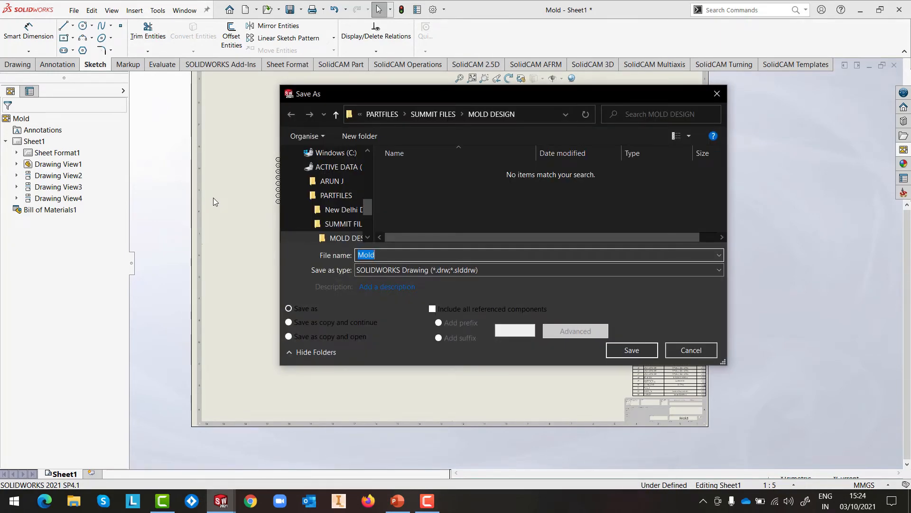
left_click(628, 354)
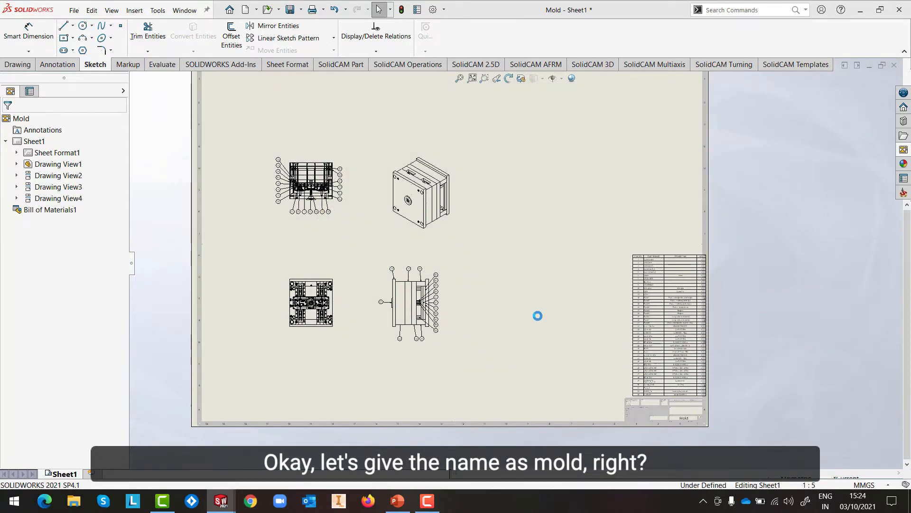
left_click(74, 10)
left_click(91, 63)
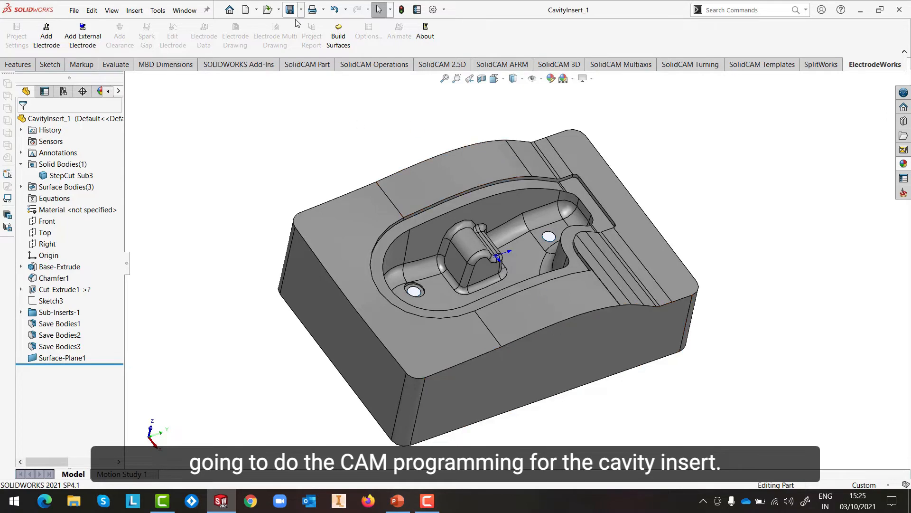
Create a new external SolidCAM milling part named CavityInsert_1 in metric units, using the model file directory.
left_click(157, 10)
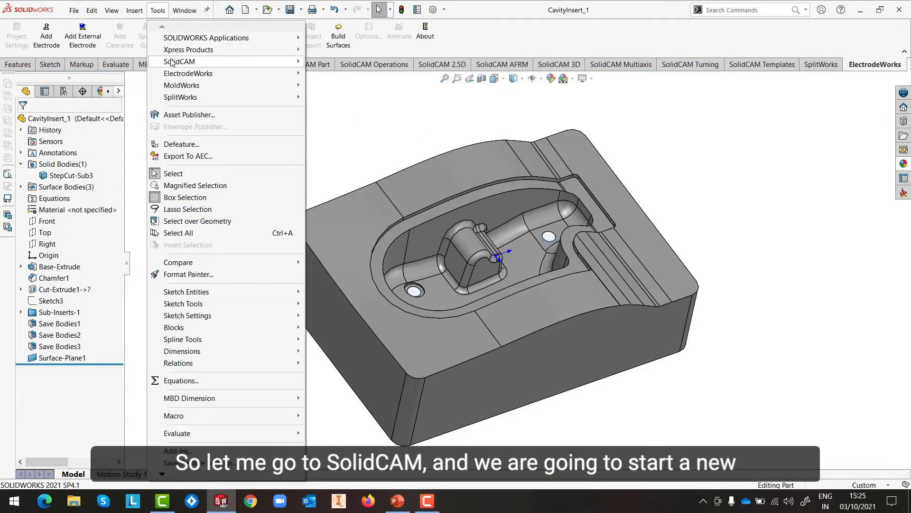
mouse_move(171, 62)
mouse_move(328, 62)
left_click(500, 65)
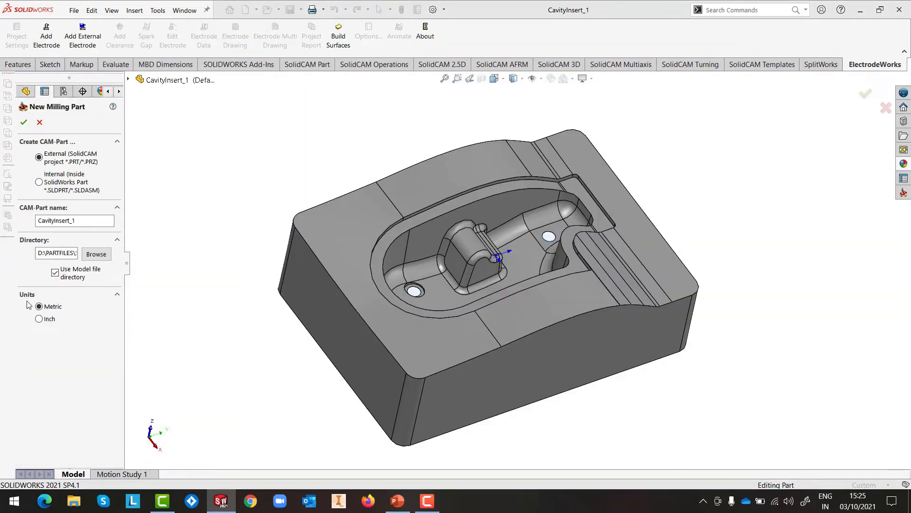
left_click(23, 124)
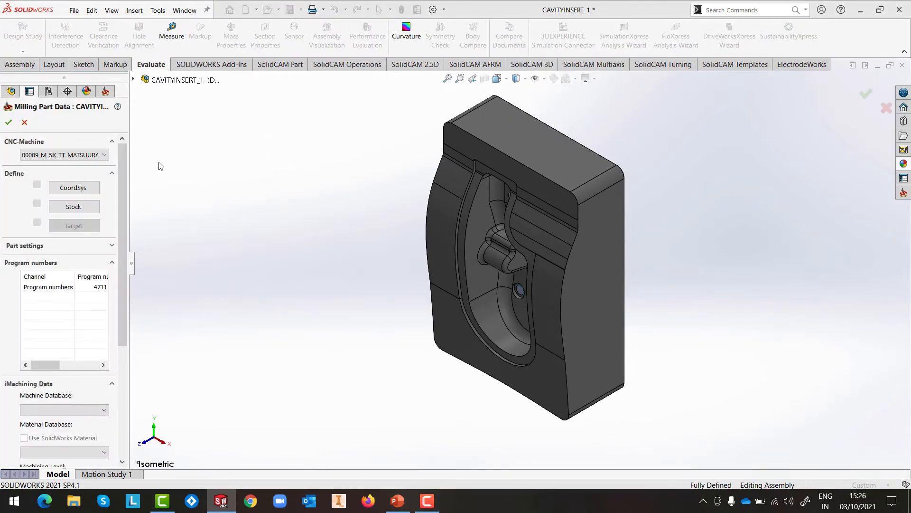
Set the milling part's CNC machine to the DMU65-monoBLOCK_iTNC5 controller.
left_click(104, 155)
left_click_drag(229, 179, 234, 249)
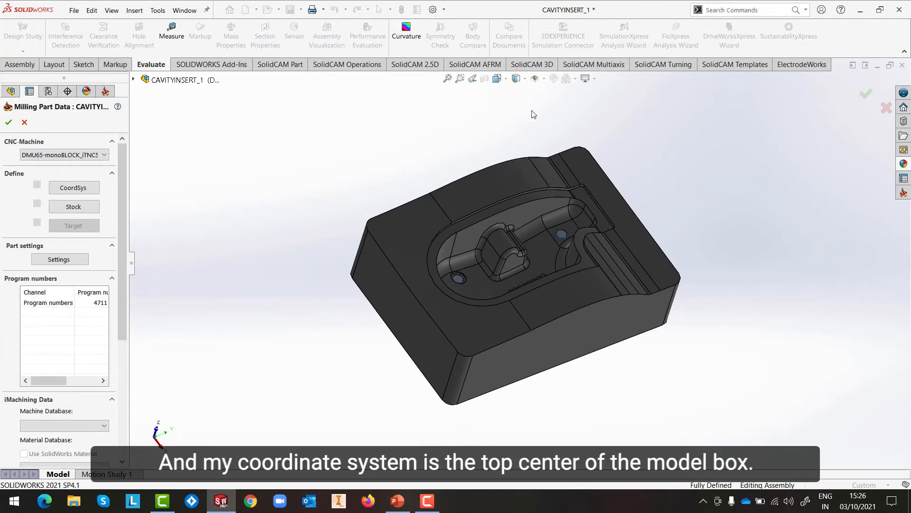
Define the machine coordinate system from a face of the insert, with its origin at the top center of the model box.
left_click(72, 189)
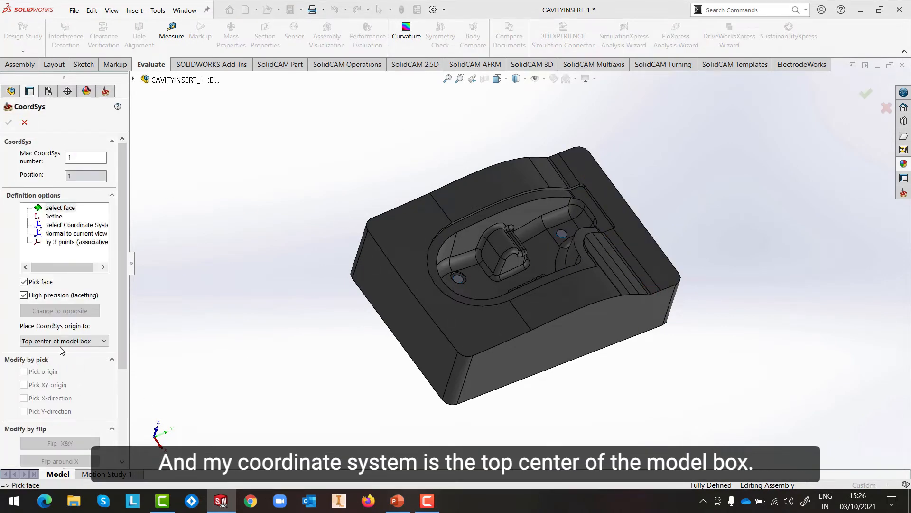
left_click(640, 251)
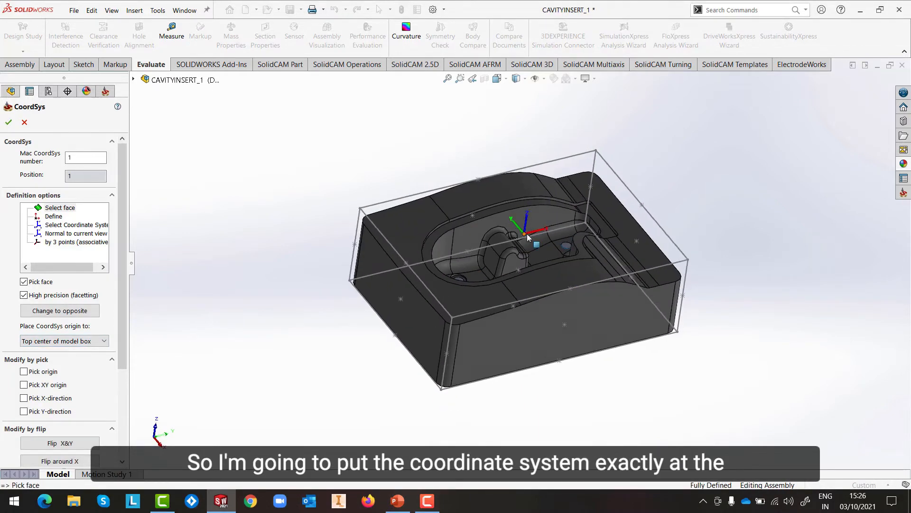
left_click(9, 122)
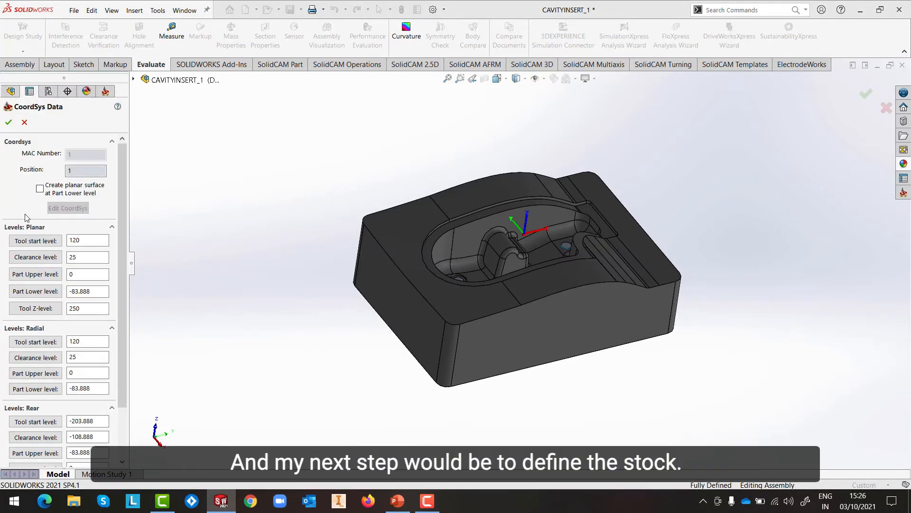
left_click(9, 122)
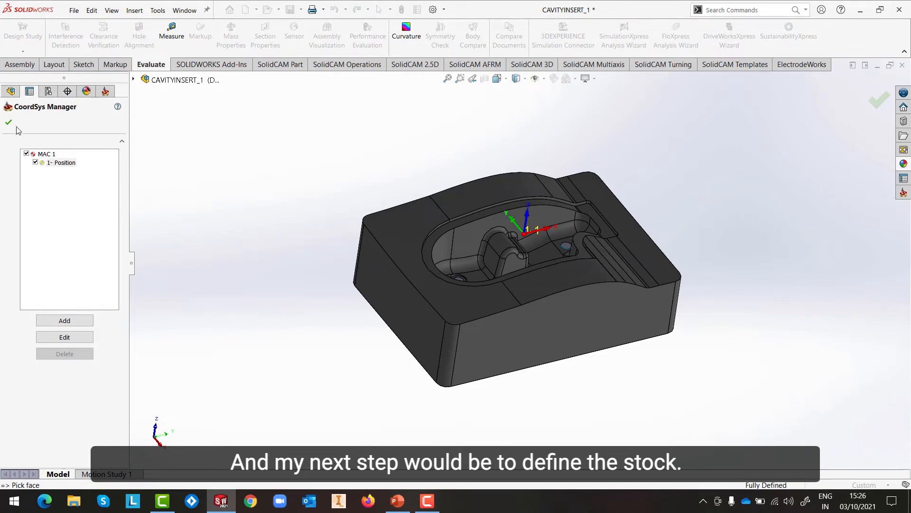
left_click(10, 123)
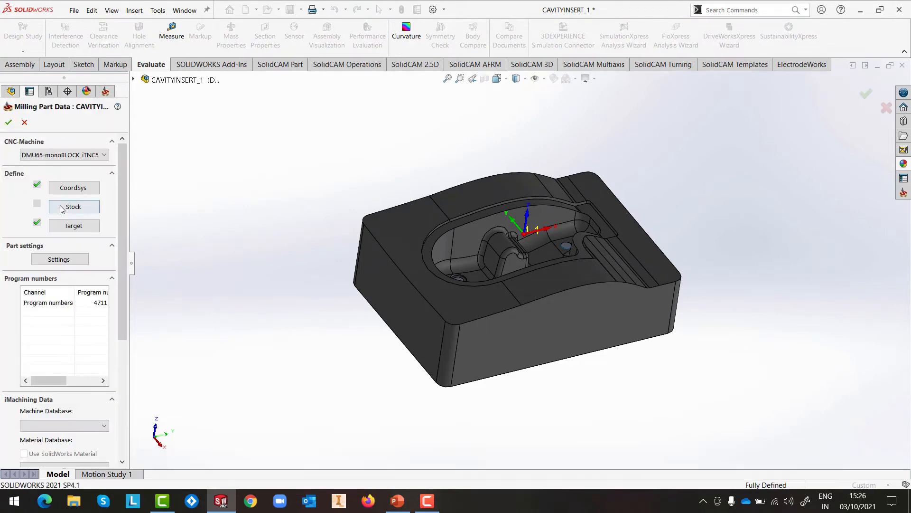
Define the stock as an extruded boundary using the closed chain of the insert's bottom outer edges.
left_click(66, 206)
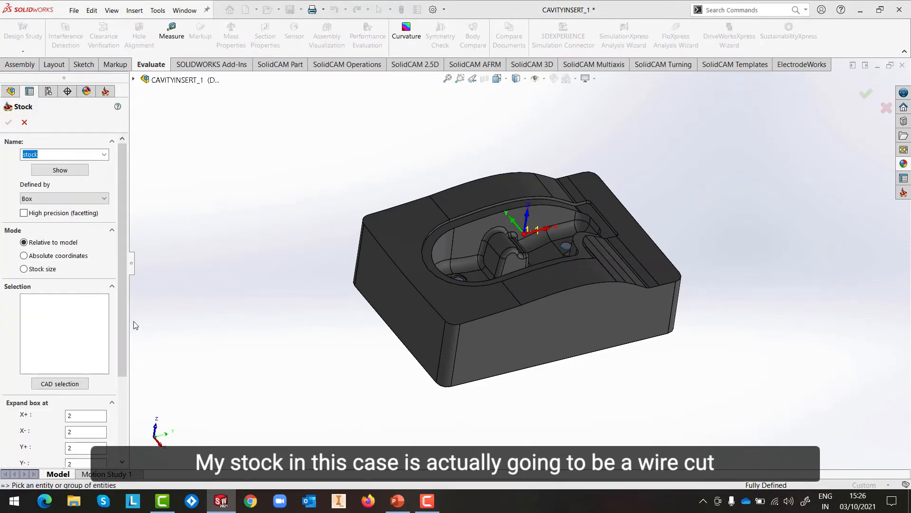
left_click(54, 198)
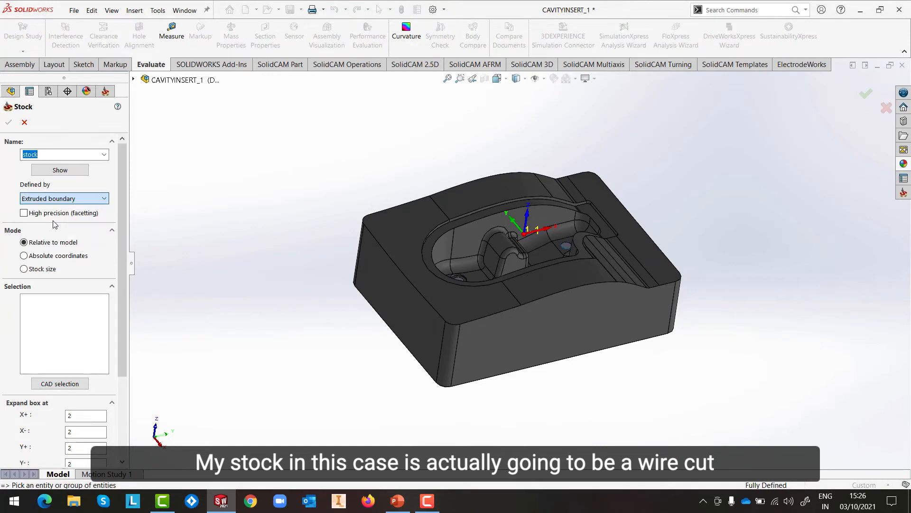
left_click(47, 217)
left_click(496, 375)
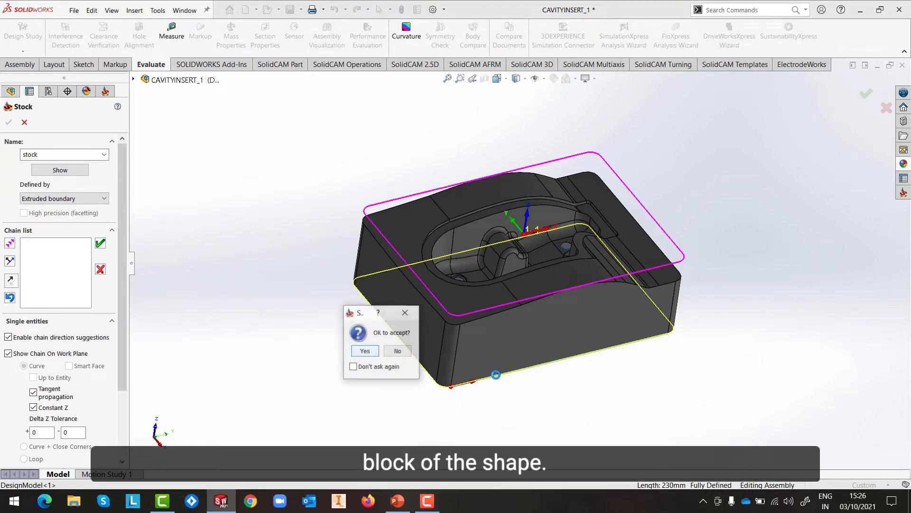
left_click(365, 351)
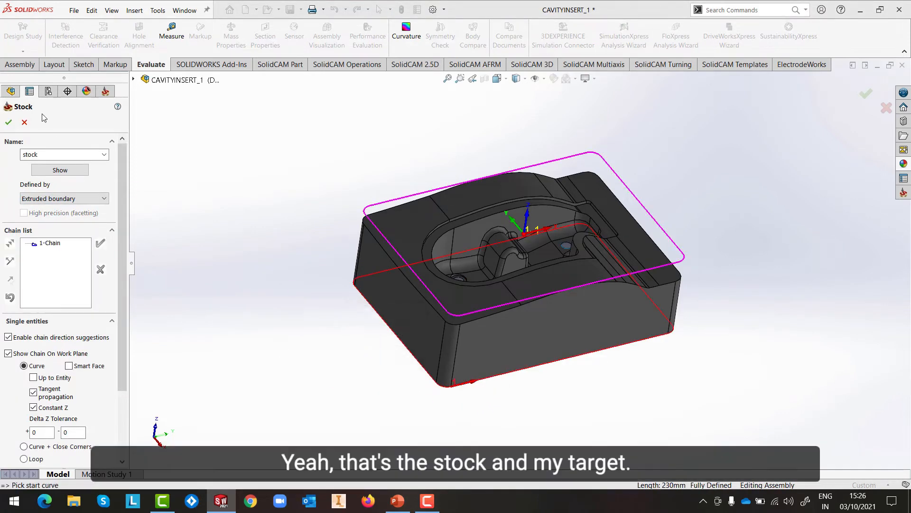
left_click(9, 122)
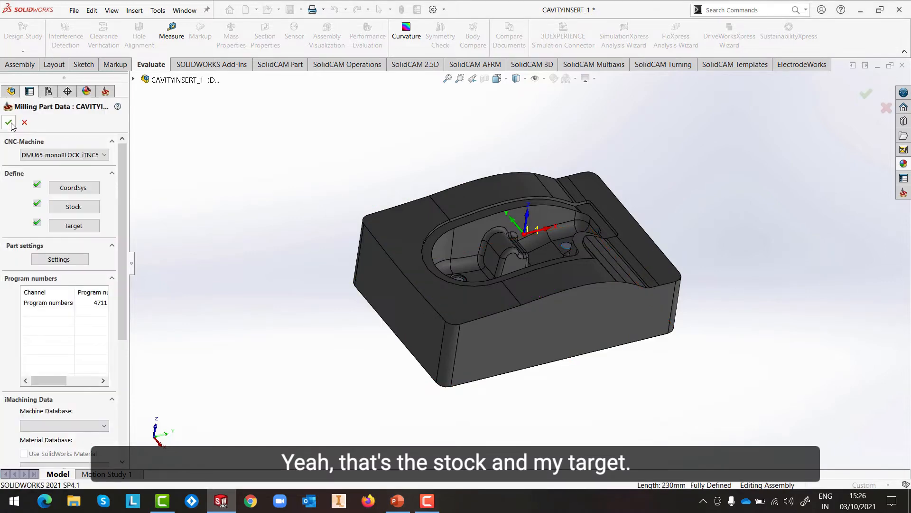
Add the three circular planar faces plugging the holes in the cavity floor to the target, and accept the target and milling part data.
left_click(81, 230)
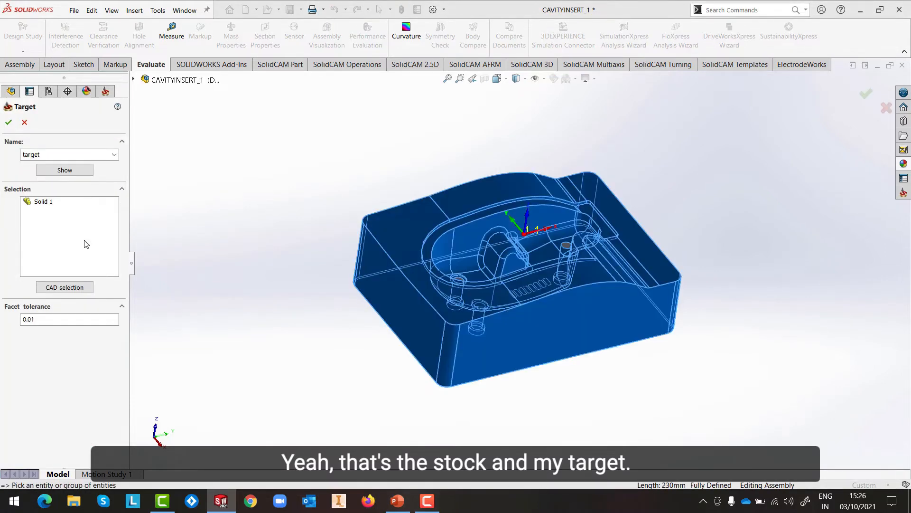
middle_click_drag(509, 264, 519, 298)
scroll(486, 286, "down", 5)
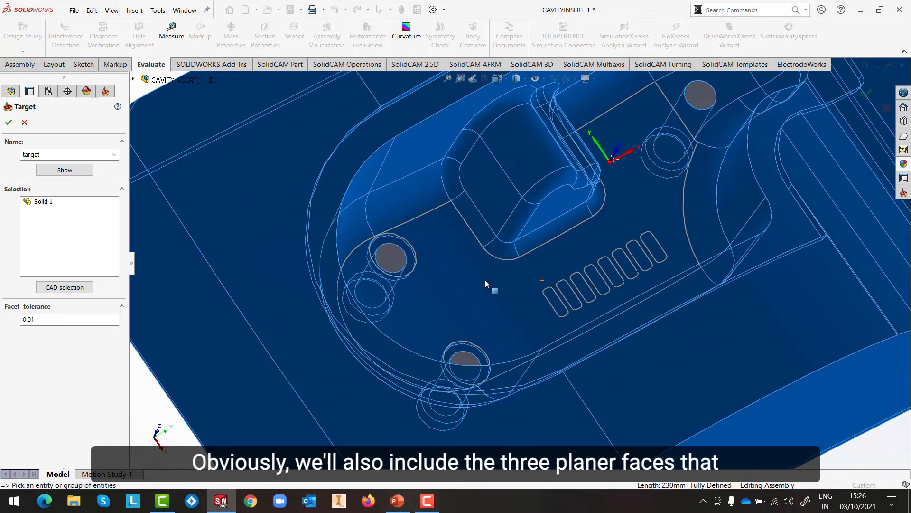
left_click(391, 256)
left_click(466, 357)
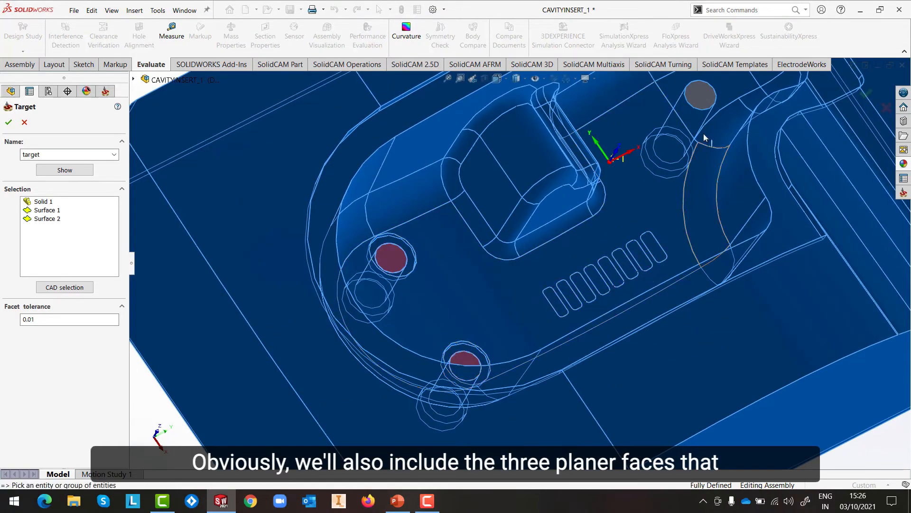
left_click(701, 101)
middle_click_drag(549, 349, 538, 280)
scroll(538, 281, "up", 3)
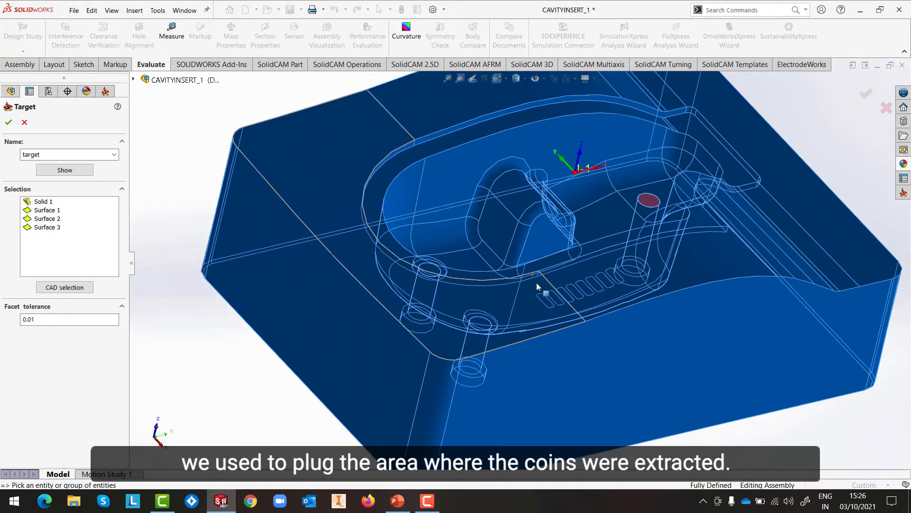
scroll(595, 334, "up", 4)
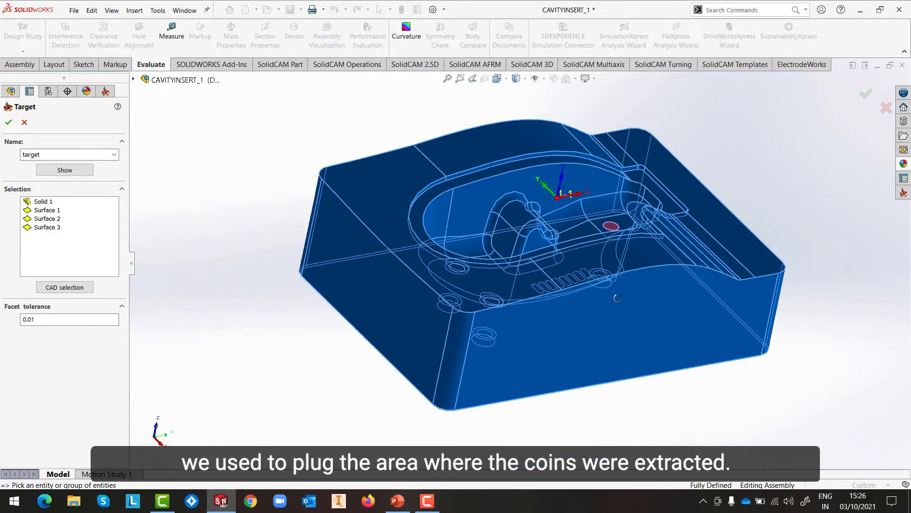
left_click(8, 122)
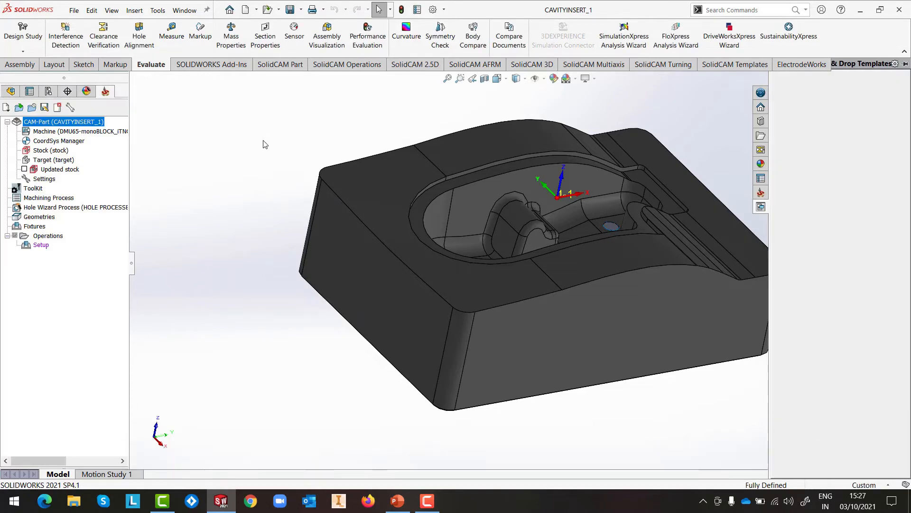
Change the scene background to Plain White.
left_click(575, 78)
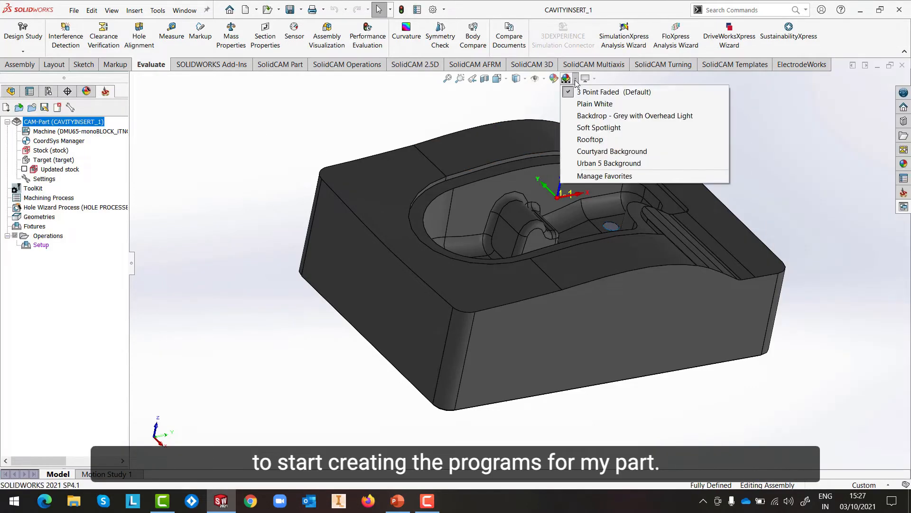
left_click(585, 104)
middle_click_drag(589, 143, 627, 203)
scroll(628, 217, "down", 2)
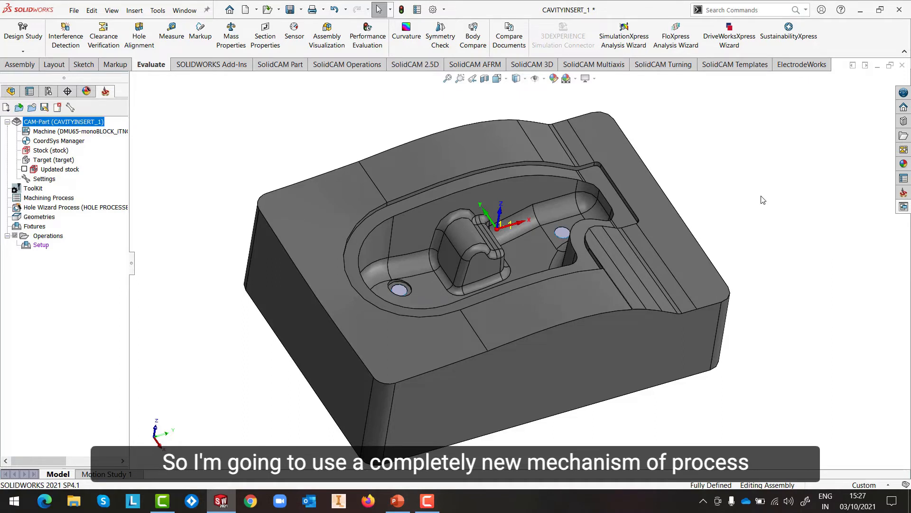
Look through the Drag & Drop operation templates and the CAM template directory.
left_click(903, 212)
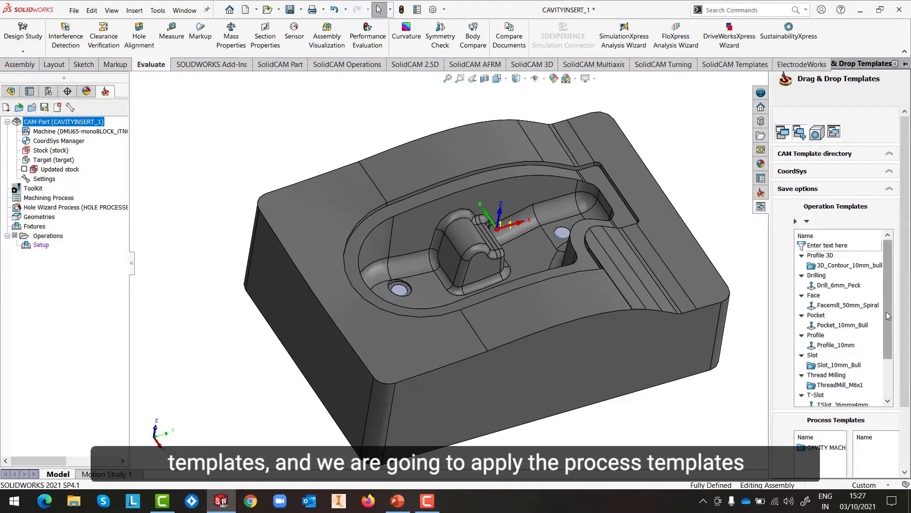
left_click(826, 160)
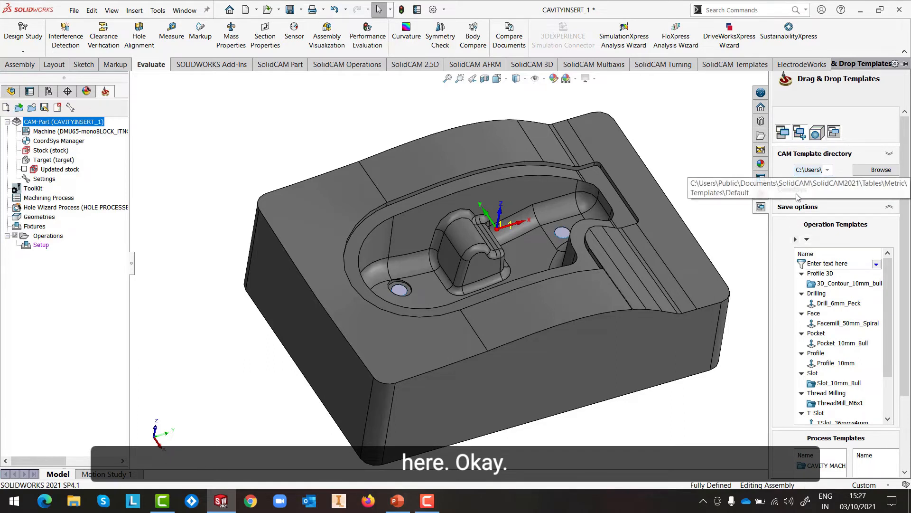
left_click(800, 134)
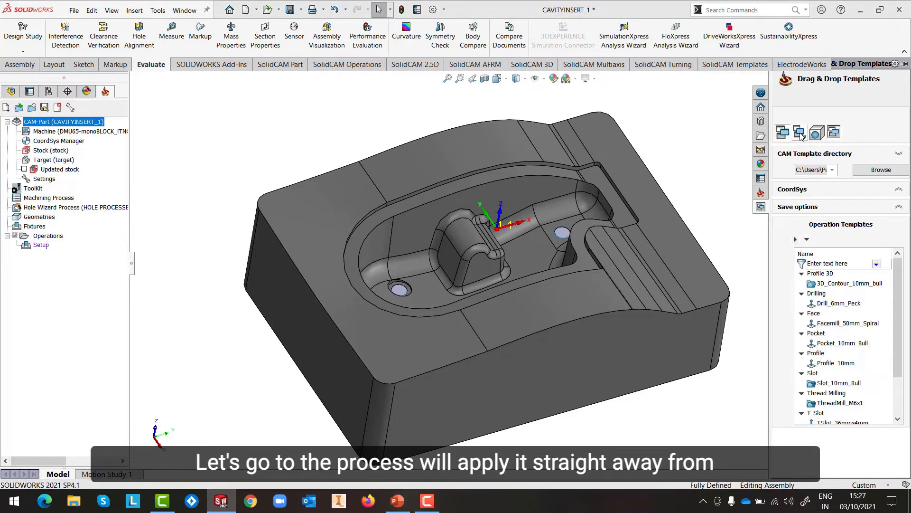
left_click_drag(899, 312, 906, 397)
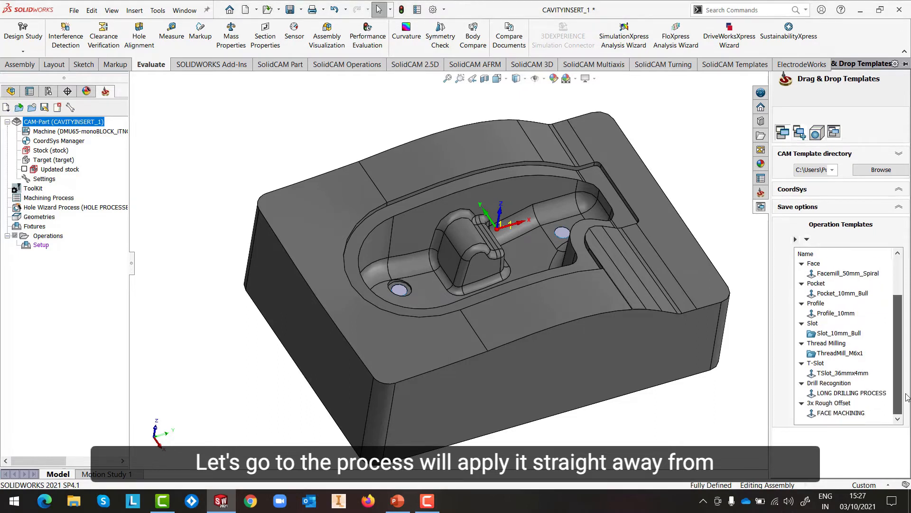
left_click(736, 233)
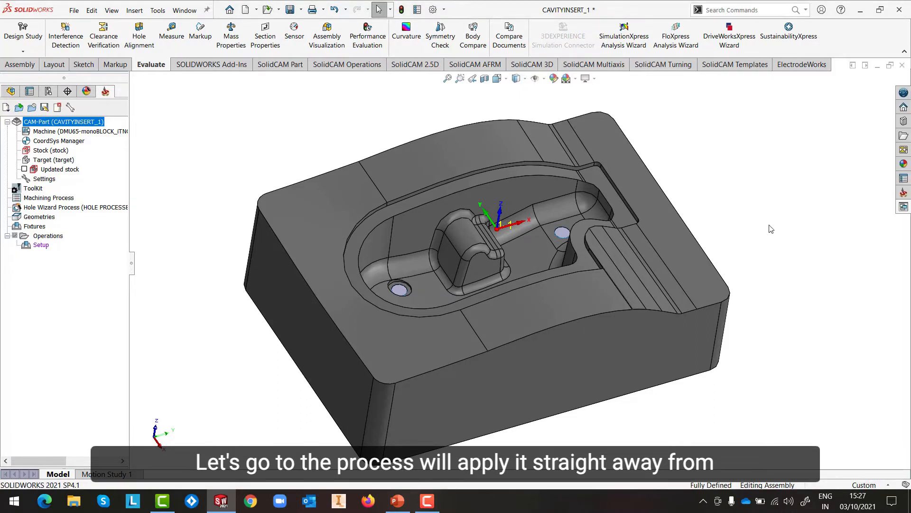
Add operations from the CAVITY MACHINING process template, using the template names as operation names.
right_click(47, 235)
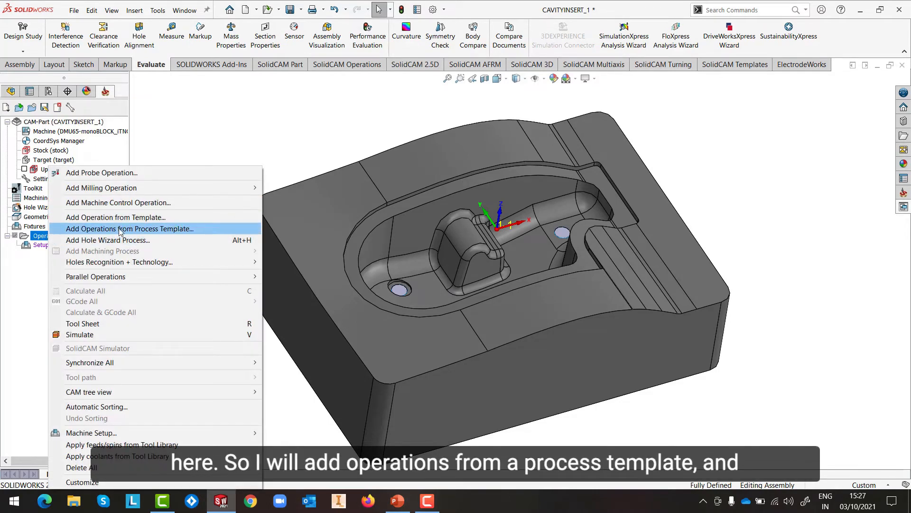
left_click(120, 229)
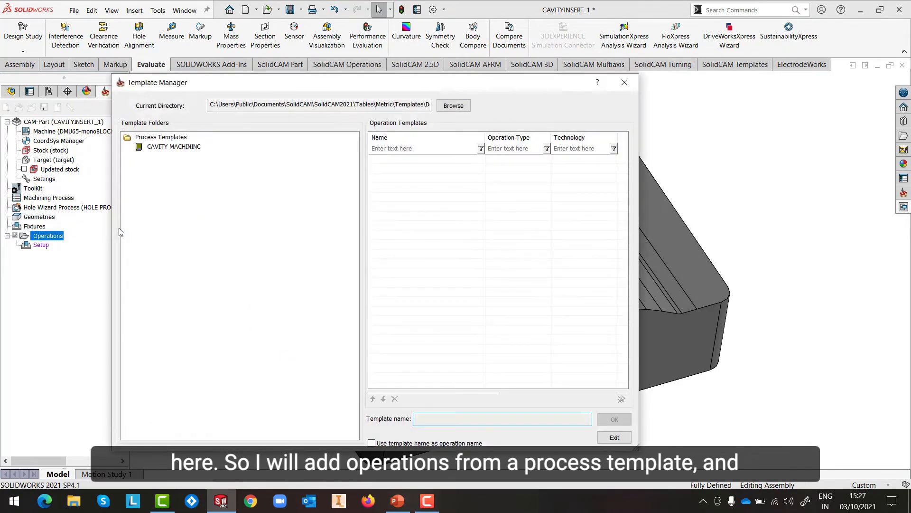
left_click(161, 148)
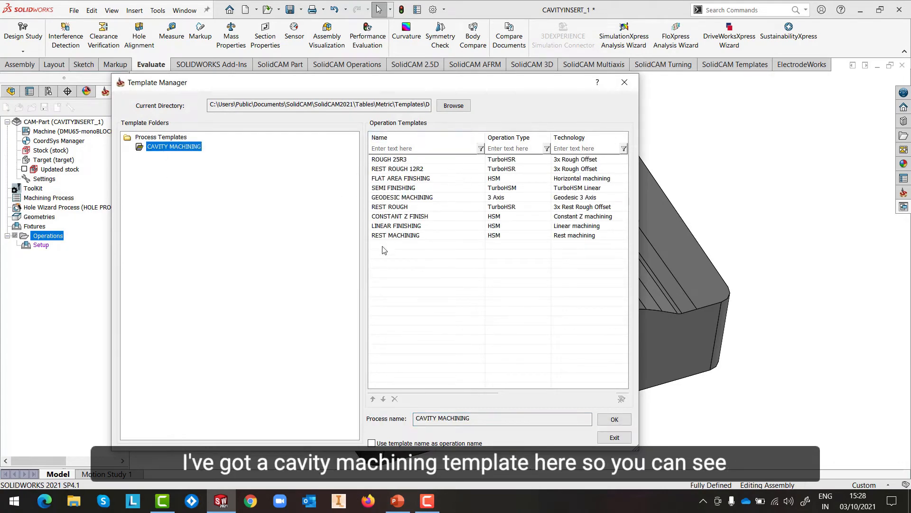
left_click(401, 444)
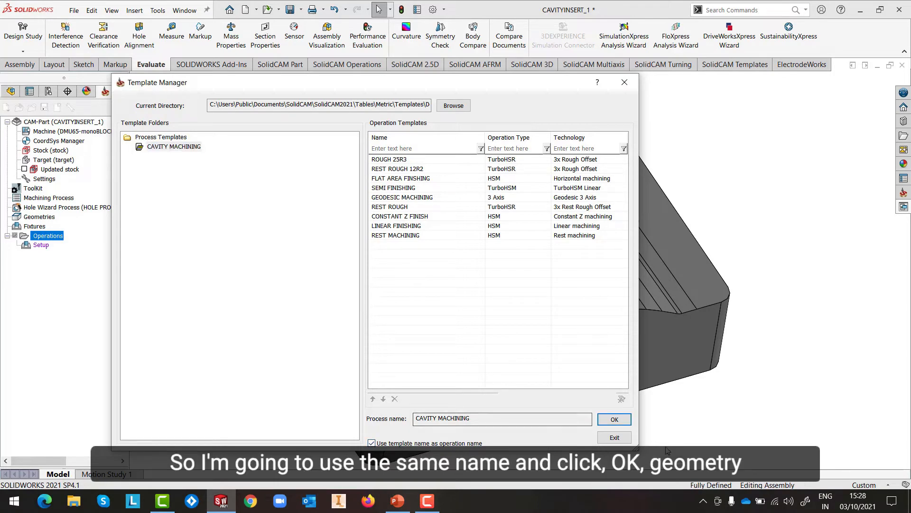
left_click(615, 420)
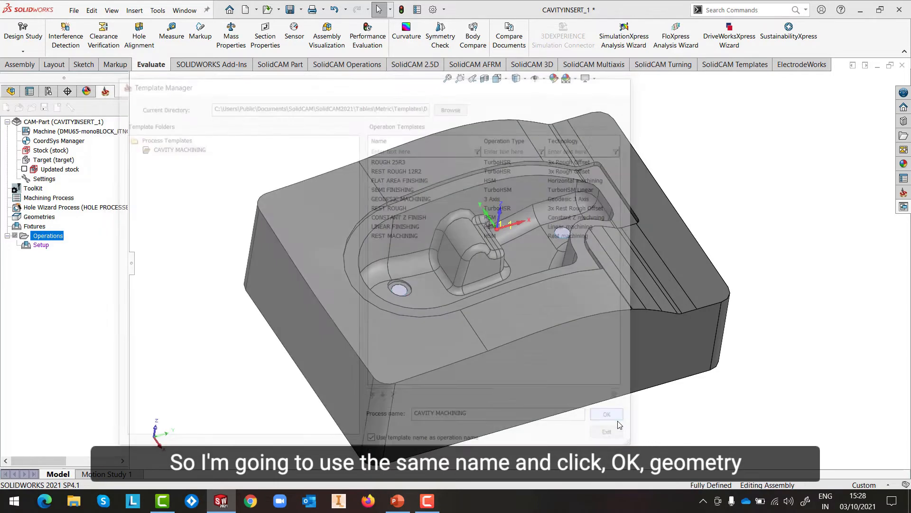
Assign the target geometry as the common data for the template operations and generate them.
left_click(285, 122)
left_click(279, 138)
left_click(247, 182)
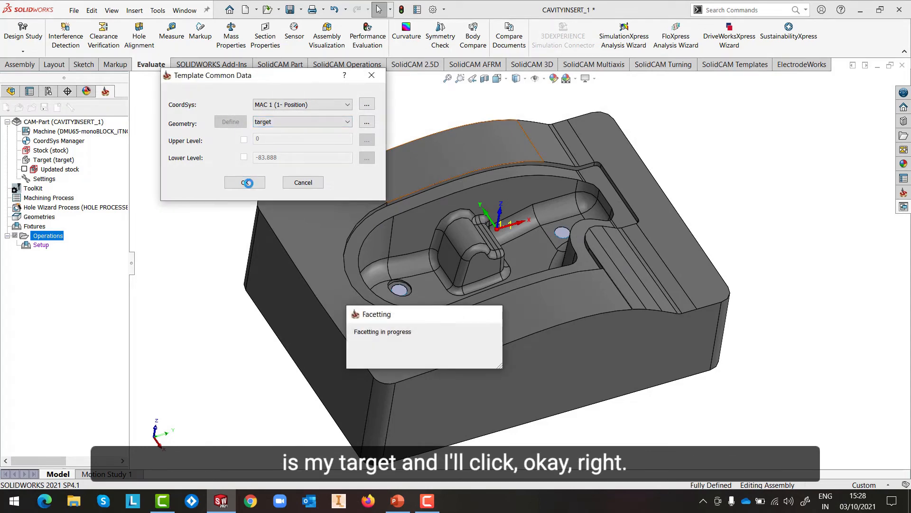
left_click(248, 183)
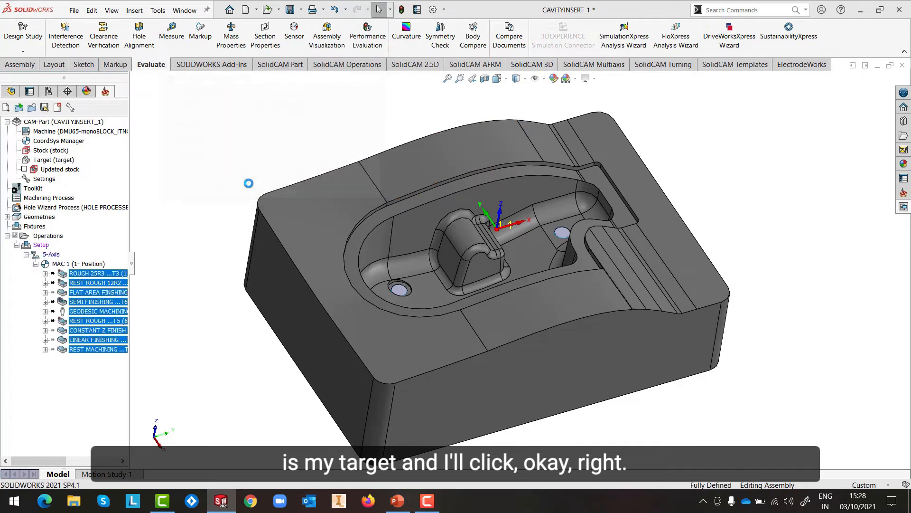
Widen the CAM tree to show full operation names, calculate the ROUGH 25R3 operation and hide its tool path.
left_click_drag(133, 270, 178, 265)
left_click(134, 352)
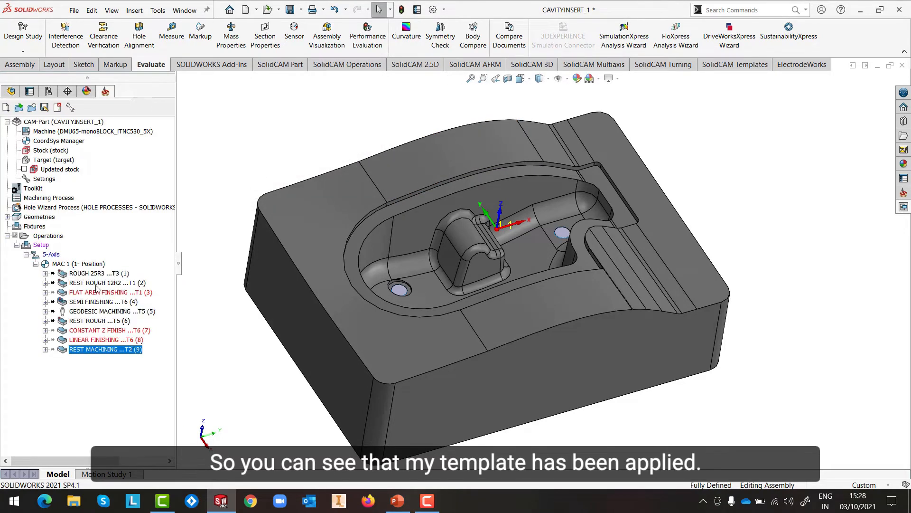
left_click(93, 330)
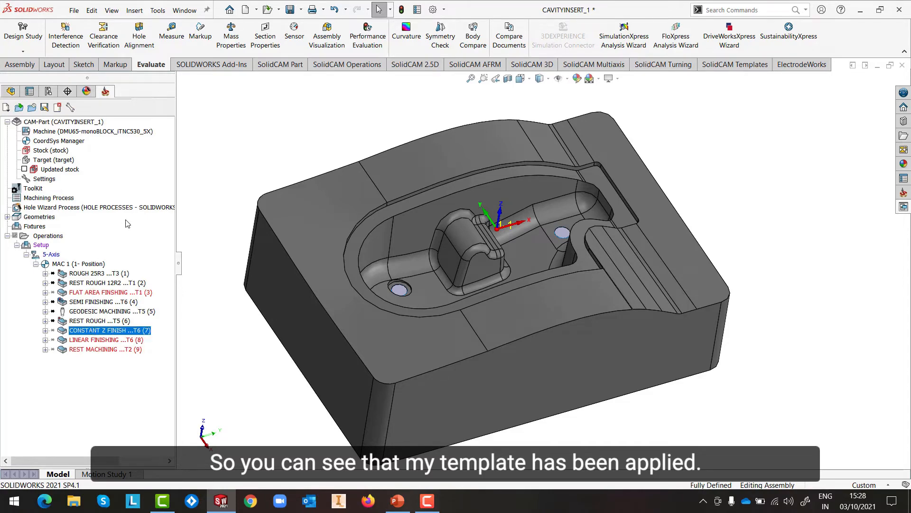
right_click(100, 275)
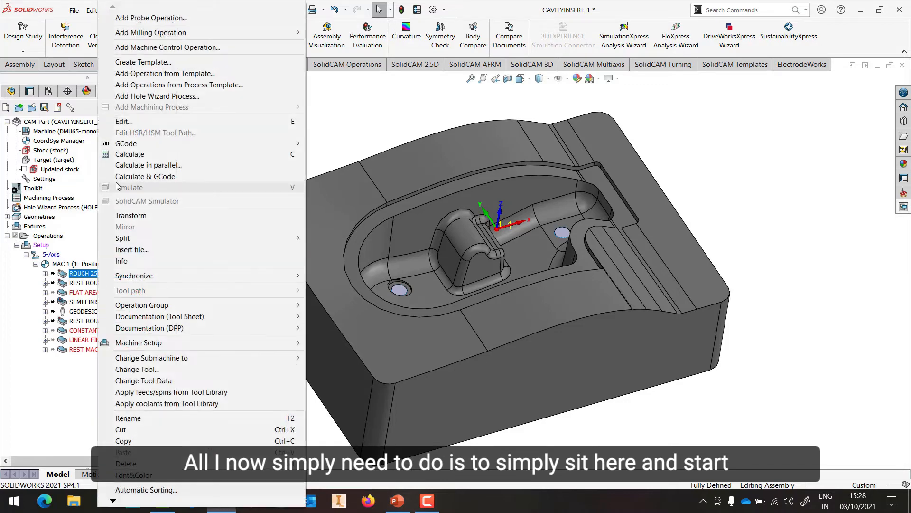
left_click(121, 156)
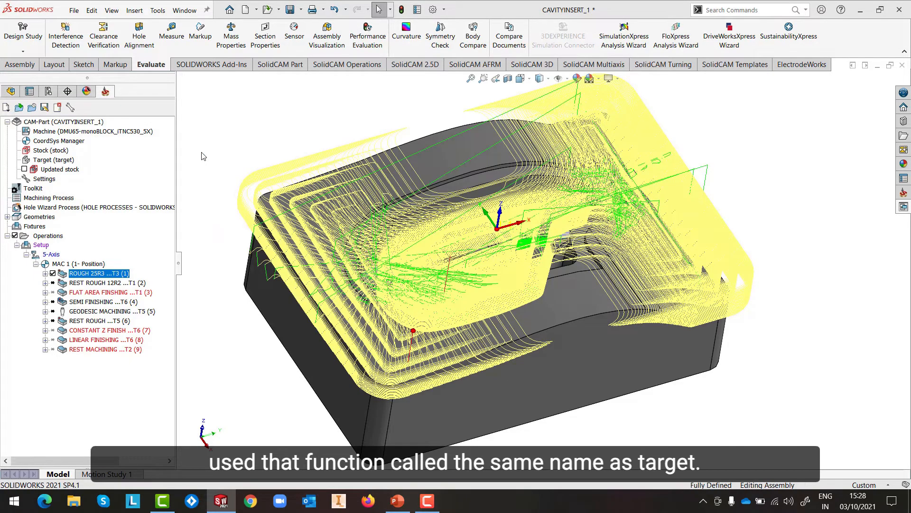
left_click(53, 273)
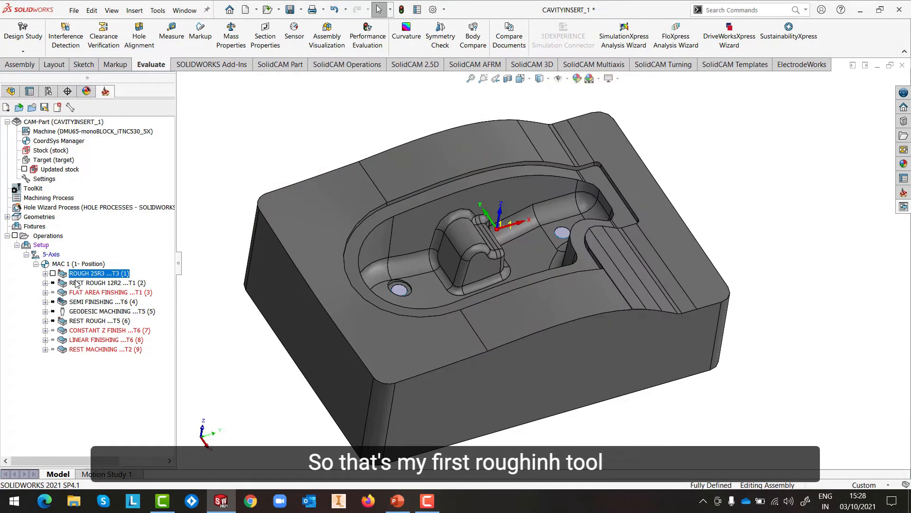
Calculate the REST ROUGH 12R2 operation and hide its tool path.
right_click(77, 283)
left_click(98, 155)
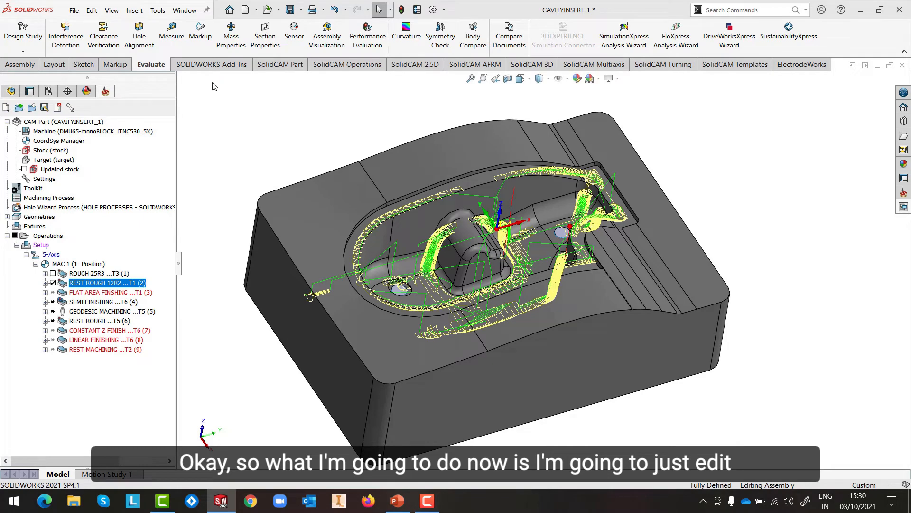
left_click(53, 283)
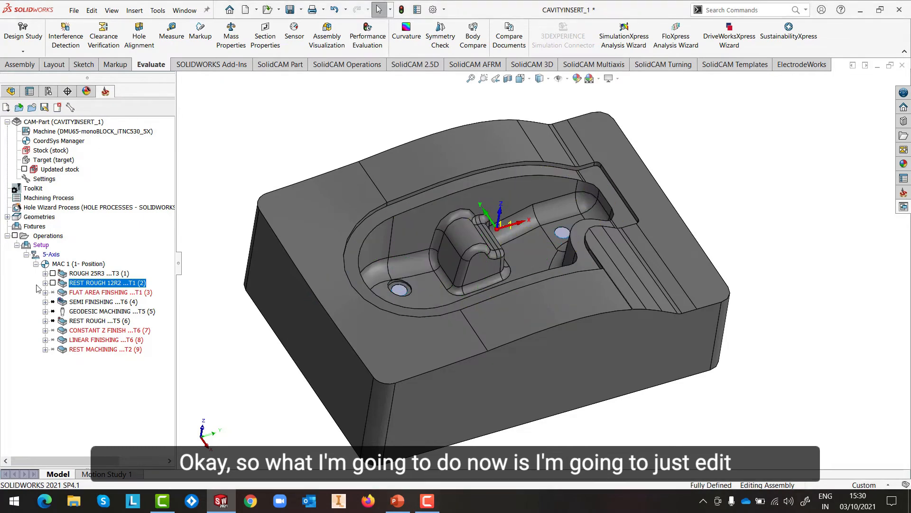
Edit the FLAT AREA FINSHING operation and define a user-defined constraint boundary from the block's outer bottom edge chain.
right_click(118, 293)
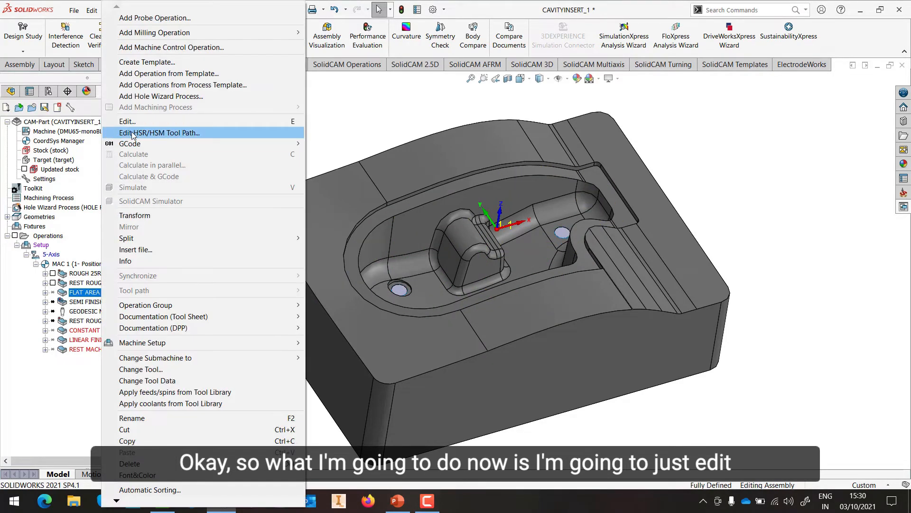
left_click(129, 122)
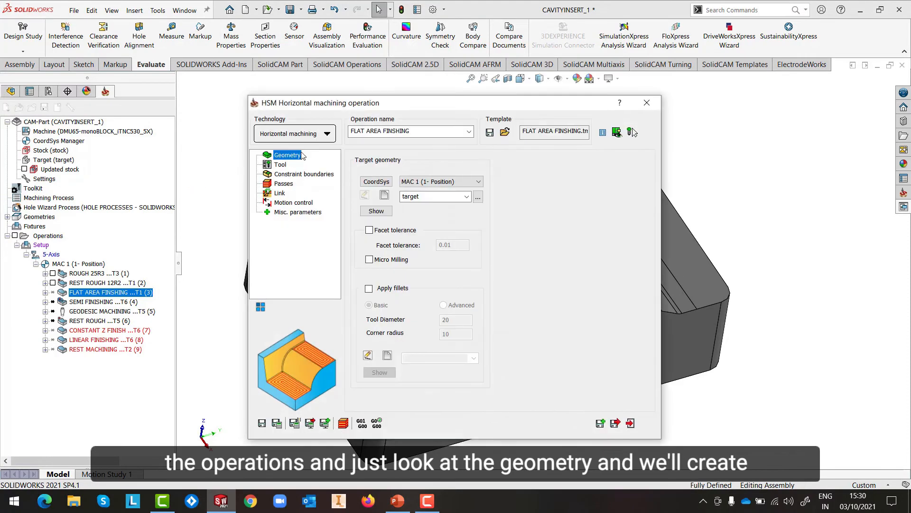
left_click(280, 165)
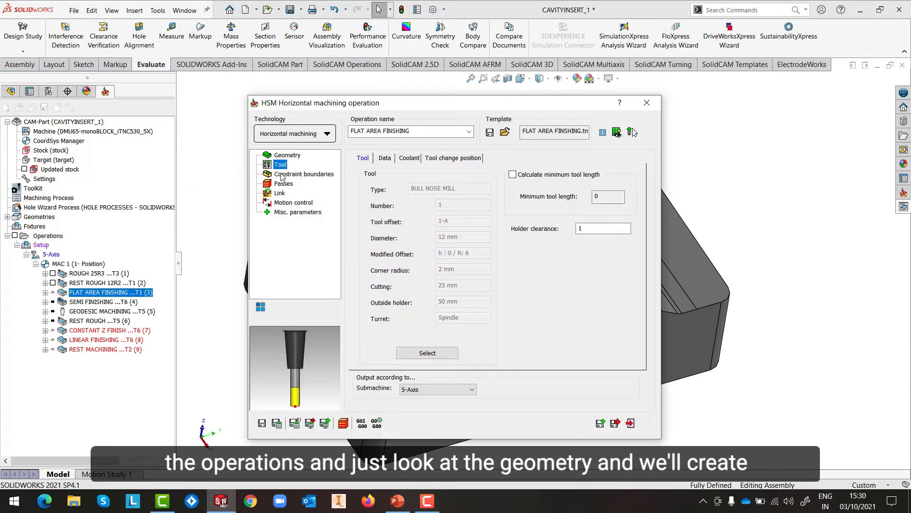
left_click(282, 175)
left_click(289, 156)
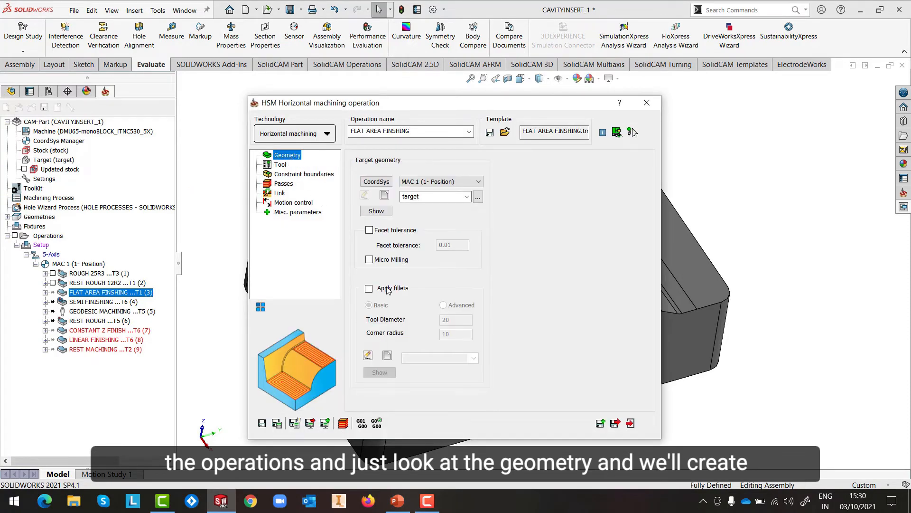
left_click(285, 175)
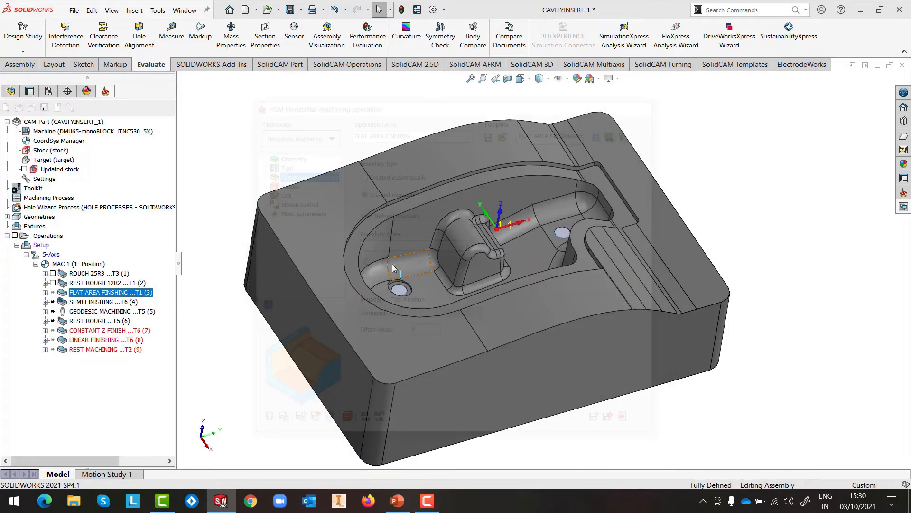
left_click(382, 261)
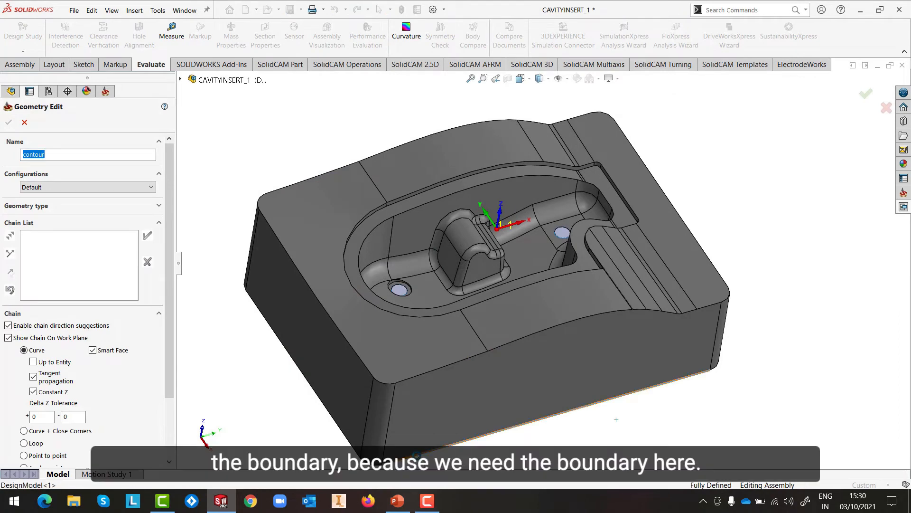
left_click(418, 459)
left_click(366, 374)
left_click(9, 122)
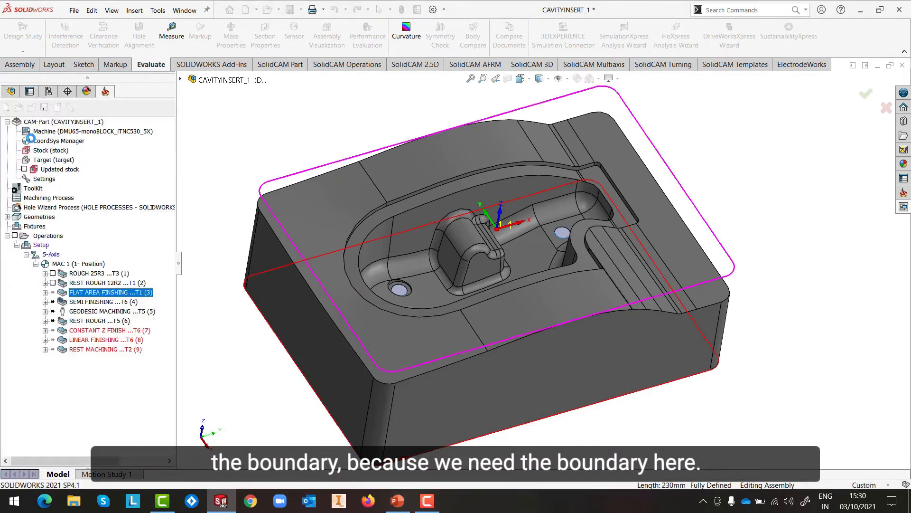
Save the FLAT AREA FINSHING operation, accept a depth below the CoordSys lower level, and exit it.
left_click(262, 423)
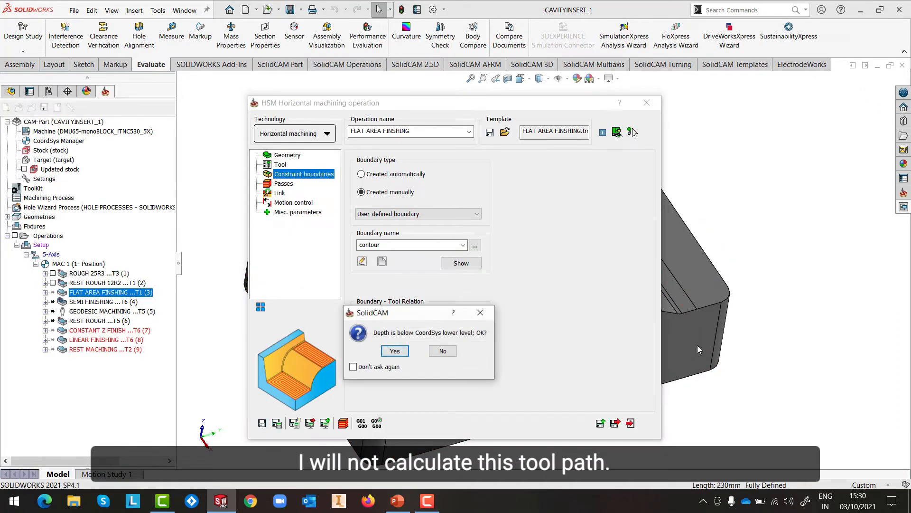
left_click(397, 350)
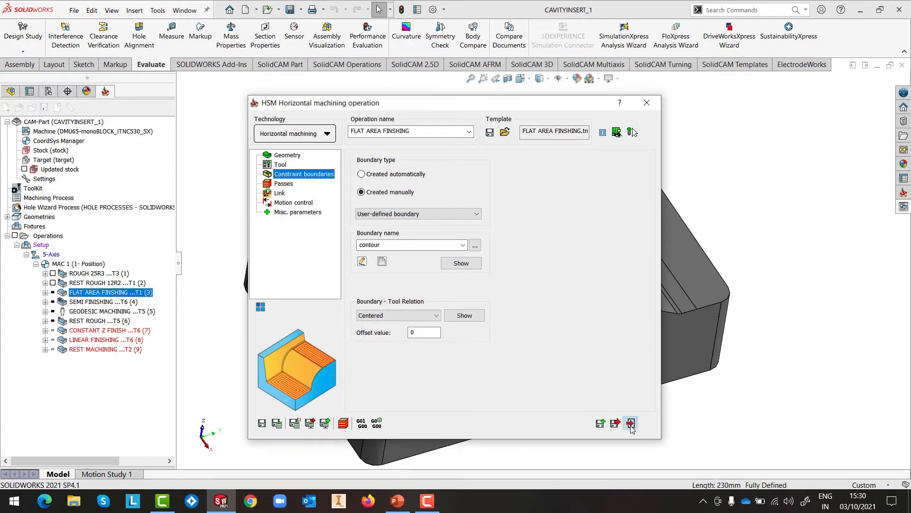
left_click(630, 423)
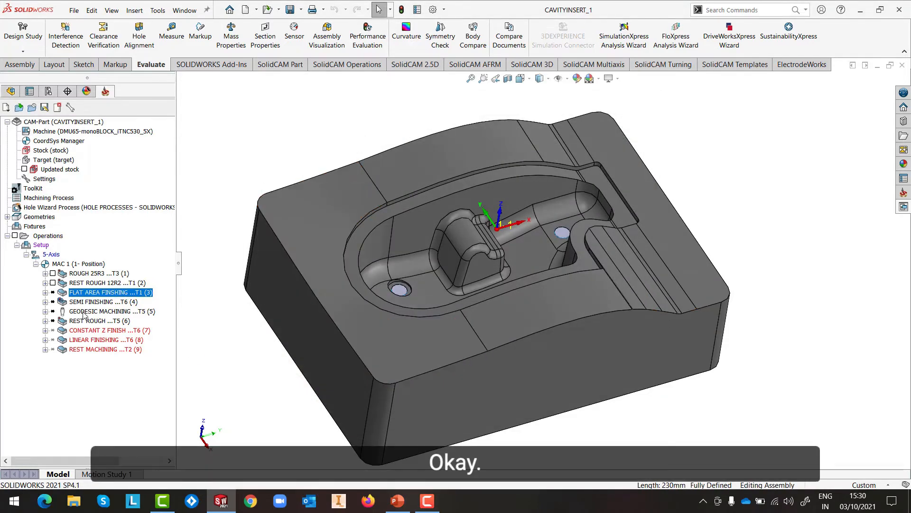
left_click(46, 312)
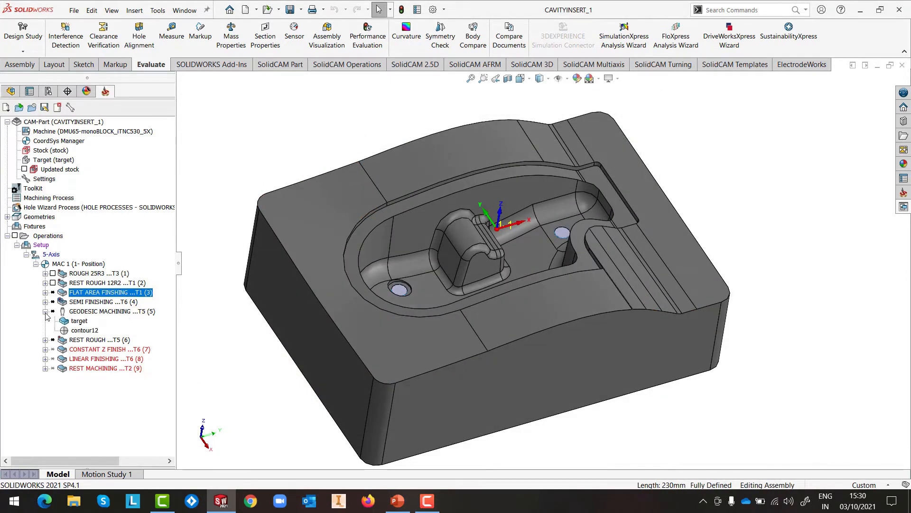
right_click(74, 332)
left_click(390, 353)
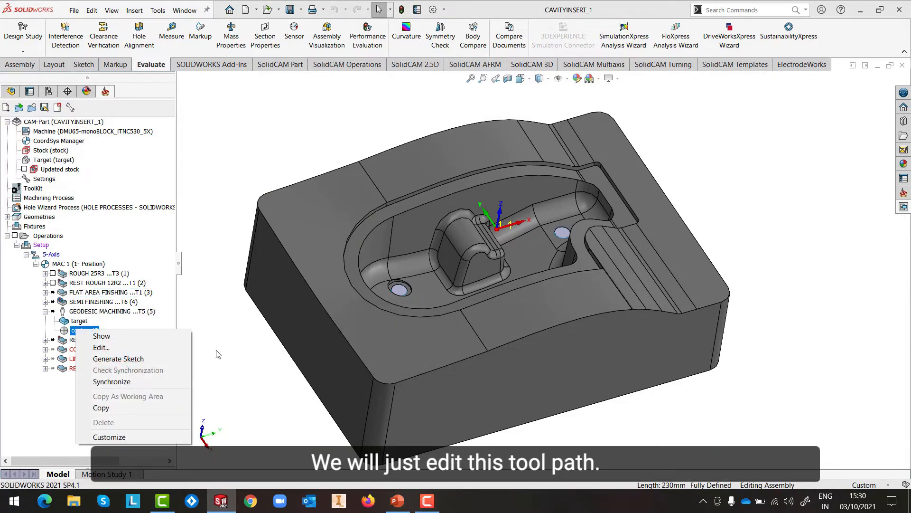
Edit the GEODESIC MACHINING operation and define its machining surfaces from the connected ledge faces around the cavity.
right_click(99, 311)
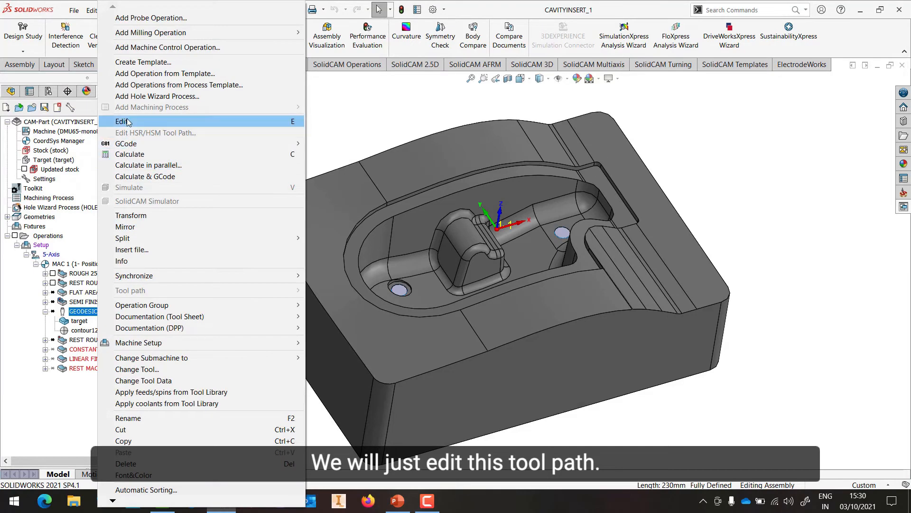
left_click(128, 123)
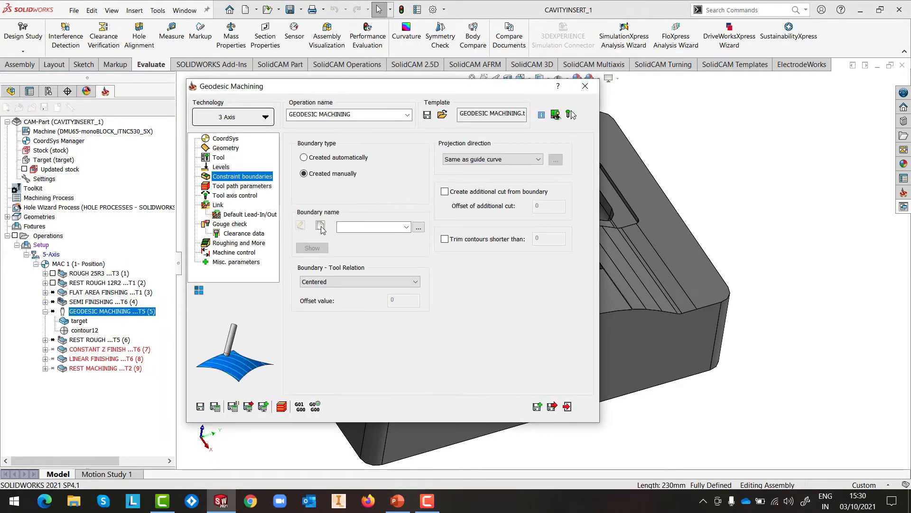
left_click(227, 148)
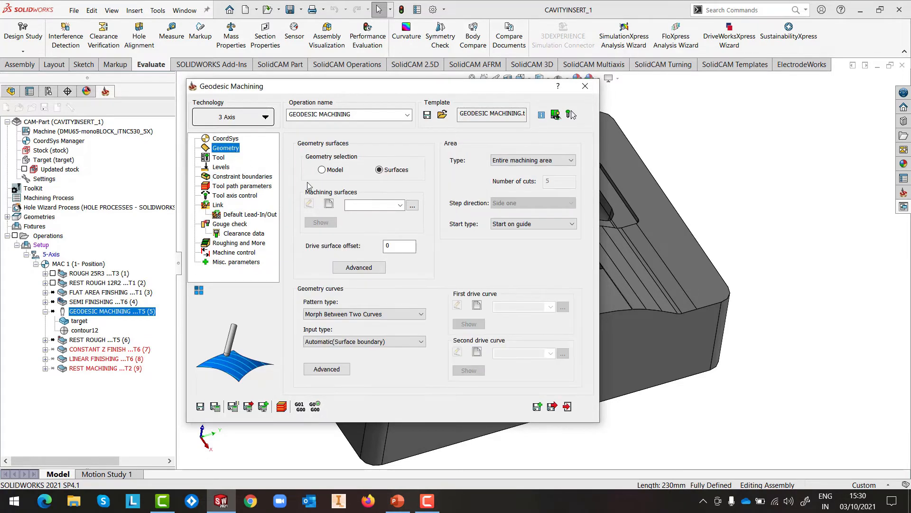
left_click(411, 205)
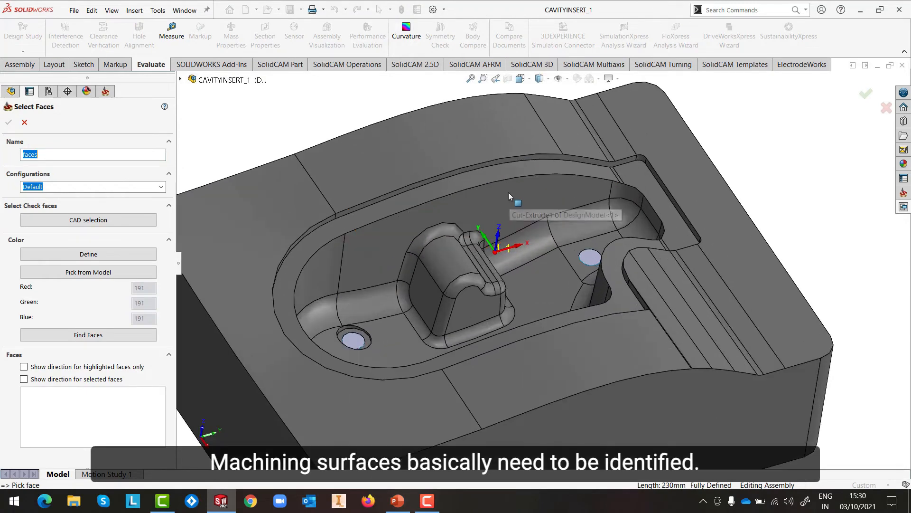
left_click(524, 171)
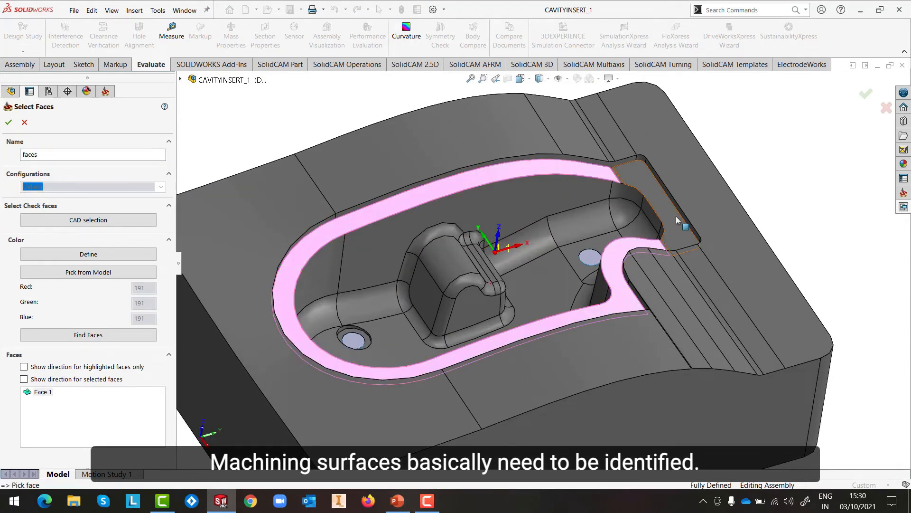
scroll(678, 243, "down", 7)
left_click(551, 290)
left_click(570, 269)
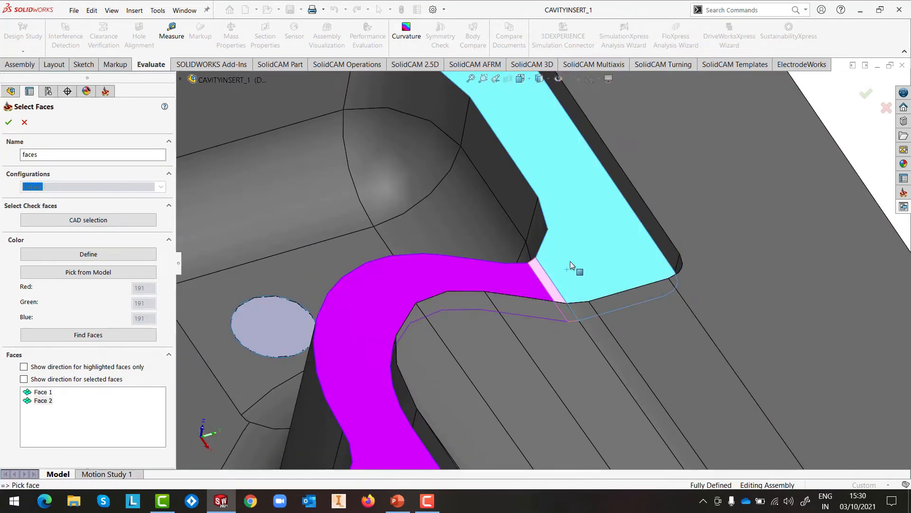
scroll(579, 251, "up", 5)
scroll(578, 251, "up", 3)
scroll(494, 227, "down", 8)
left_click(471, 238)
key("f")
left_click(8, 121)
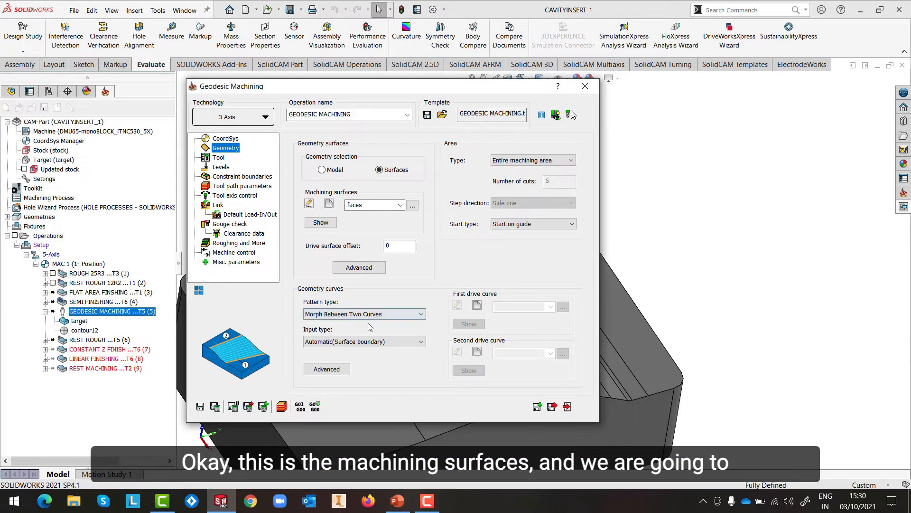
Start a manual constraint boundary for GEODESIC MACHINING by chaining the ledge's outer edge around to the side of the groove.
left_click(238, 175)
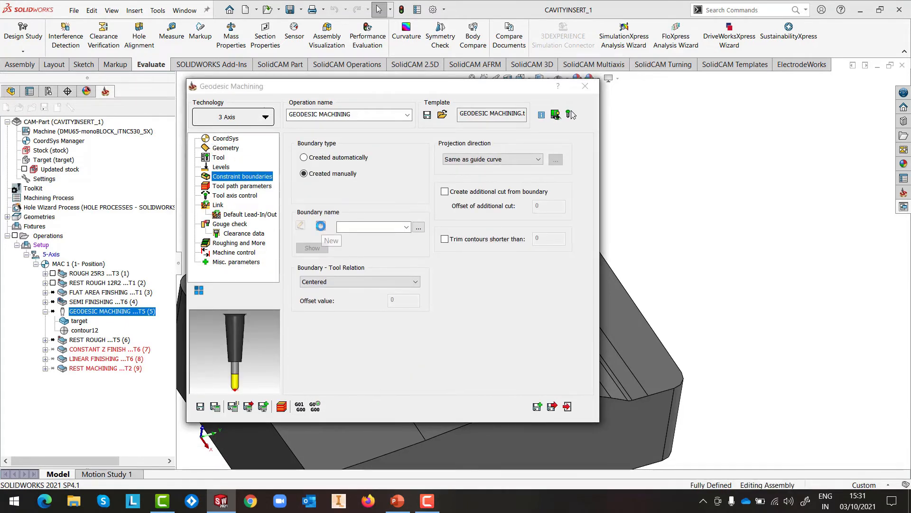
left_click(321, 226)
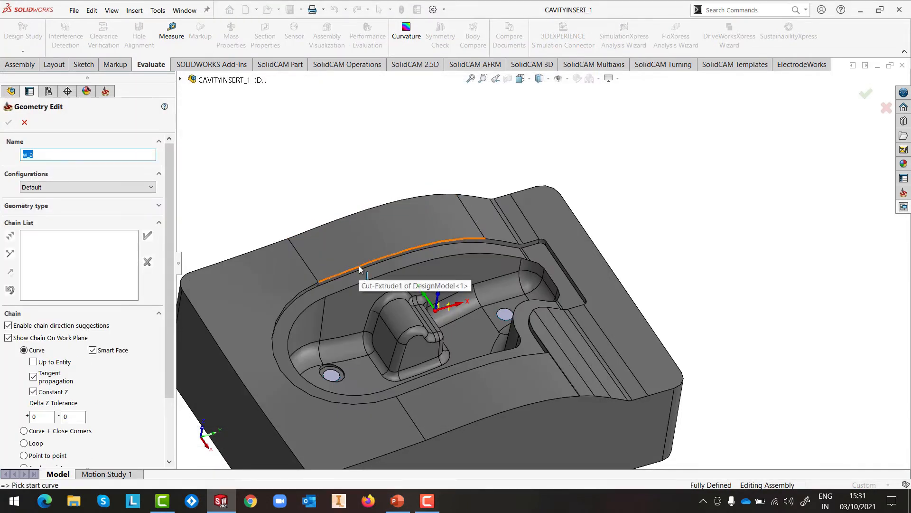
left_click(360, 269)
scroll(571, 365, "down", 5)
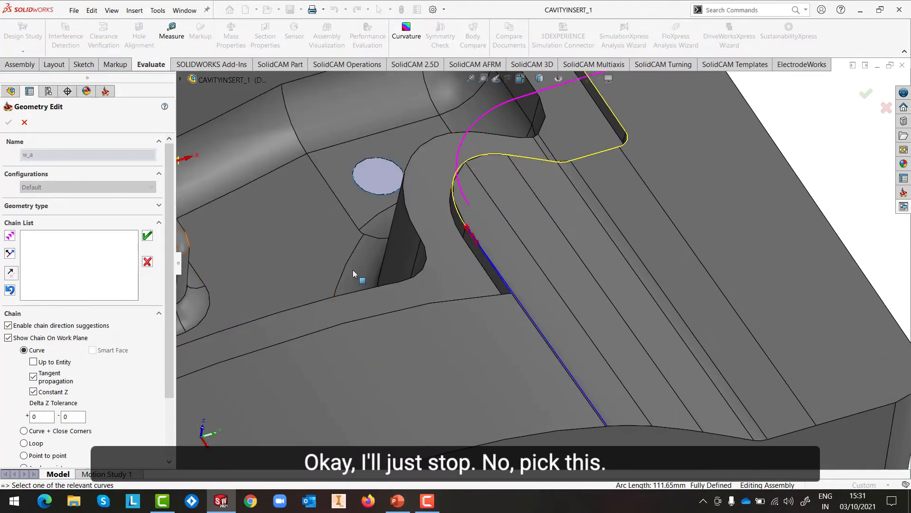
scroll(487, 235, "down", 5)
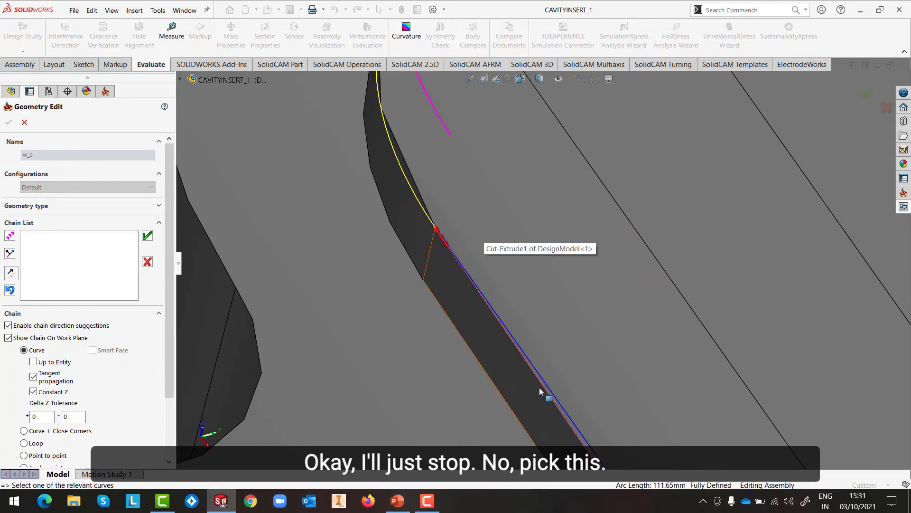
left_click(546, 390)
scroll(560, 370, "up", 4)
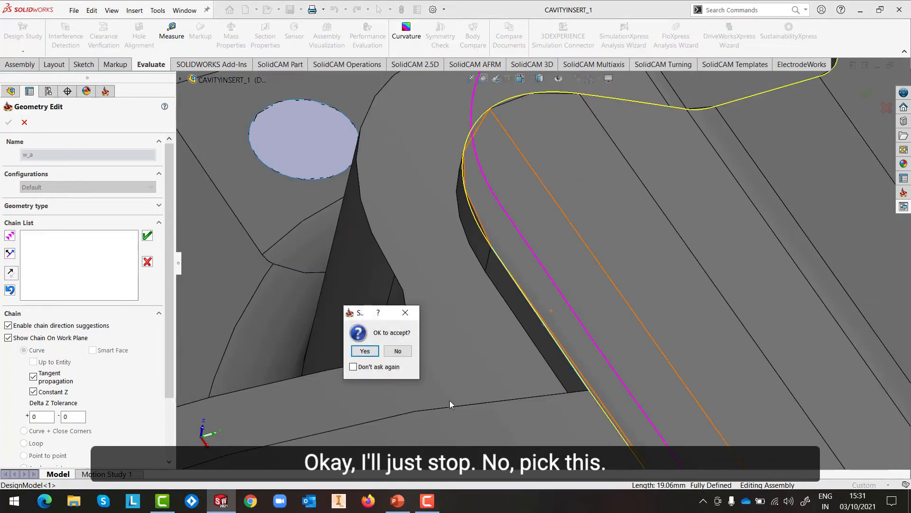
Reject the proposed boundary chain and undo its last segments back to the corner where the ledge meets the groove.
left_click(397, 351)
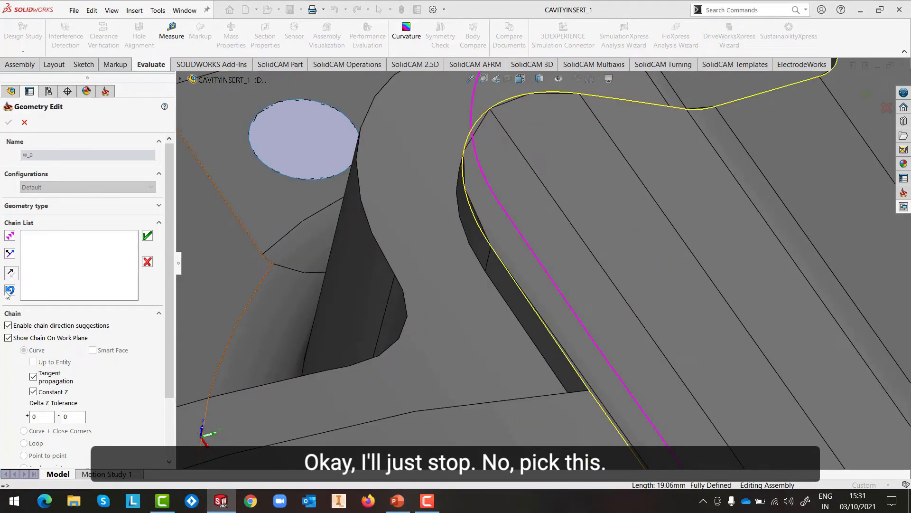
left_click(9, 291)
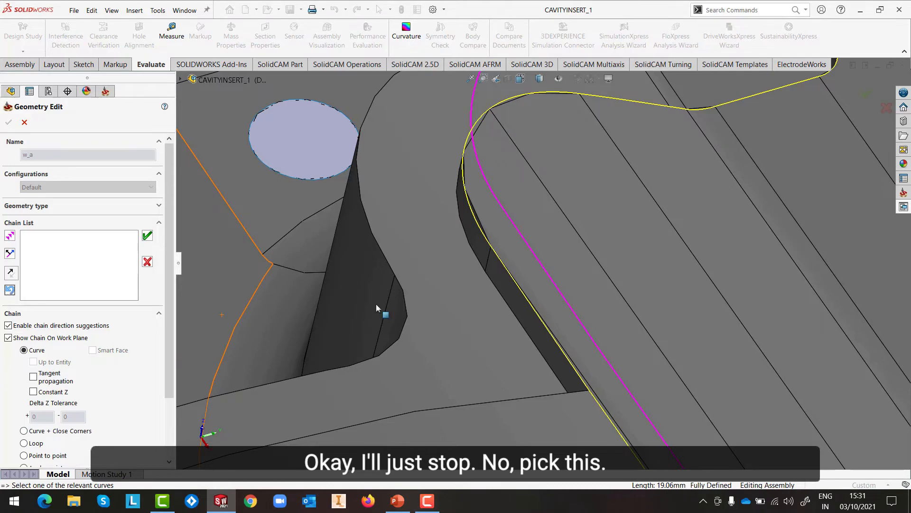
scroll(205, 306, "up", 6)
left_click(10, 290)
left_click(11, 291)
left_click(11, 291)
left_click(10, 291)
left_click(10, 291)
left_click(11, 290)
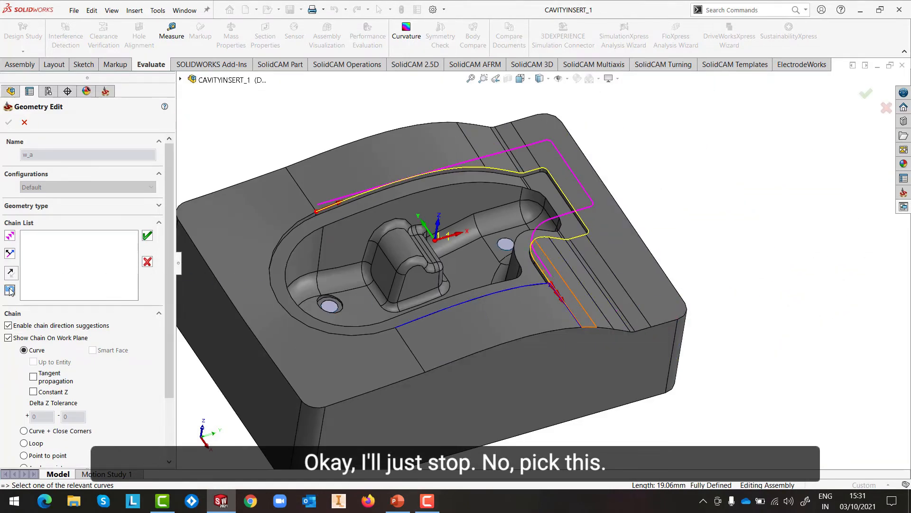
Close the w_a boundary chain along the remaining outer ledge edges, confirm it and leave the GEODESIC MACHINING operation.
left_click(428, 314)
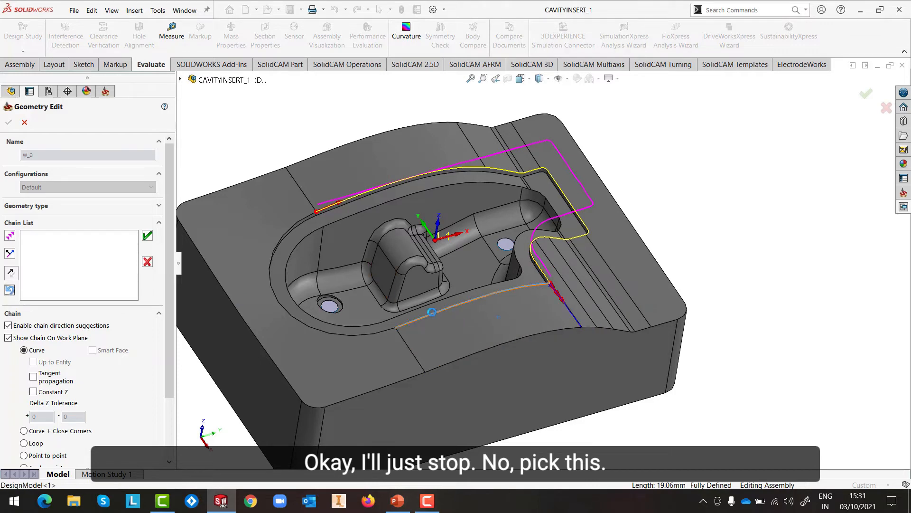
left_click(391, 335)
left_click(368, 352)
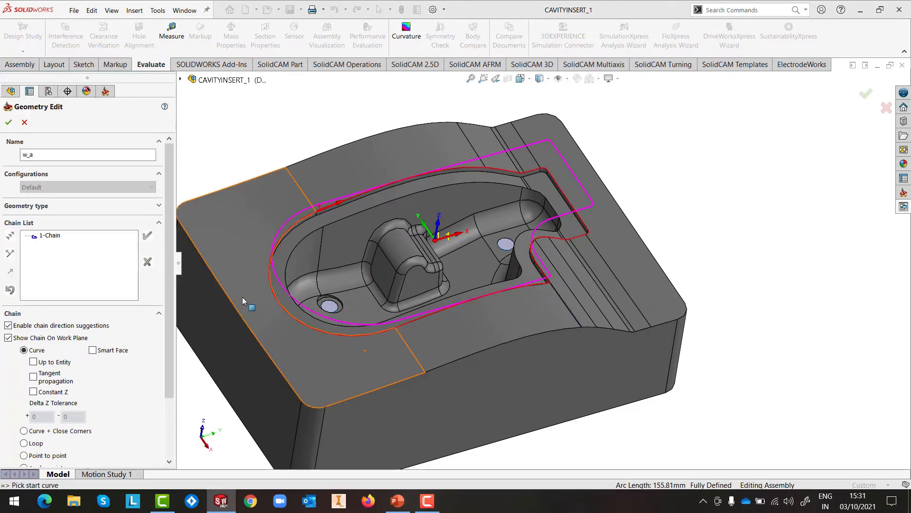
left_click(8, 122)
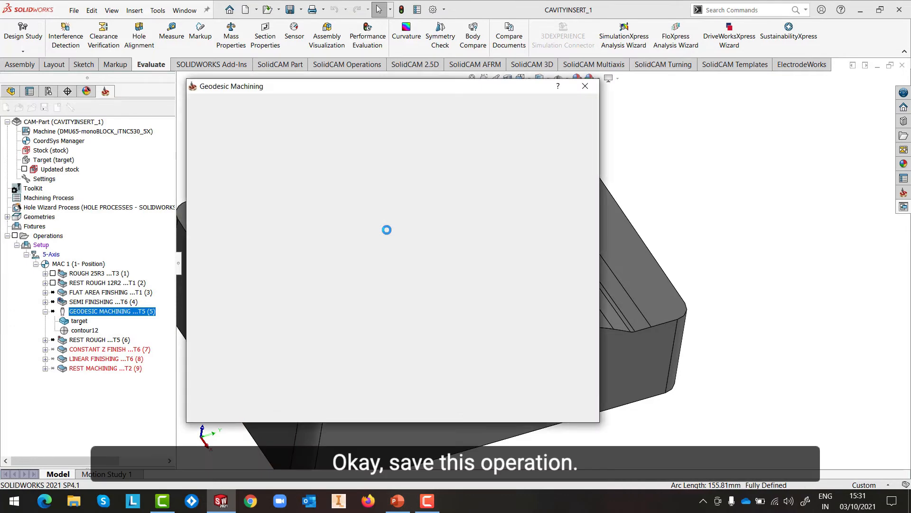
left_click(584, 86)
Define the contour1 boundary of the CONSTANT Z FINISH operation from the block's outer bottom edges, accept the depth, save and leave the operation.
right_click(97, 351)
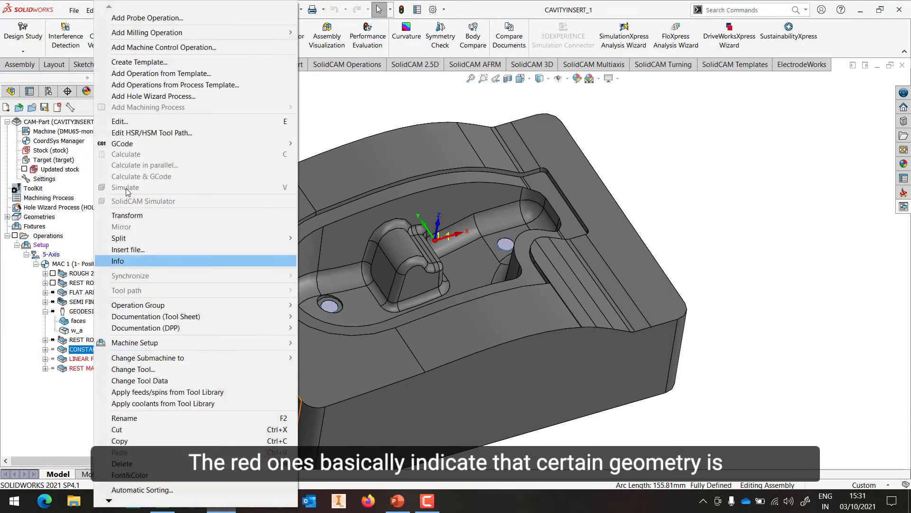
left_click(133, 121)
left_click(383, 261)
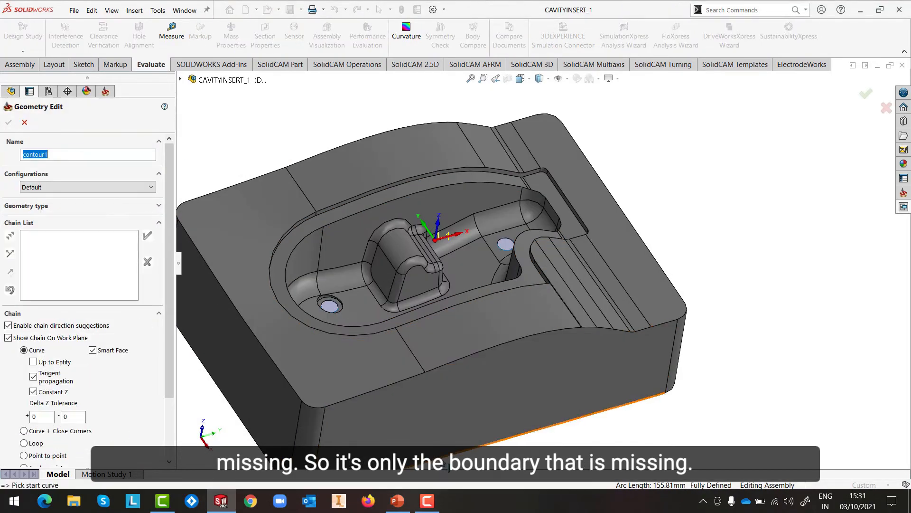
left_click(445, 459)
key("Return")
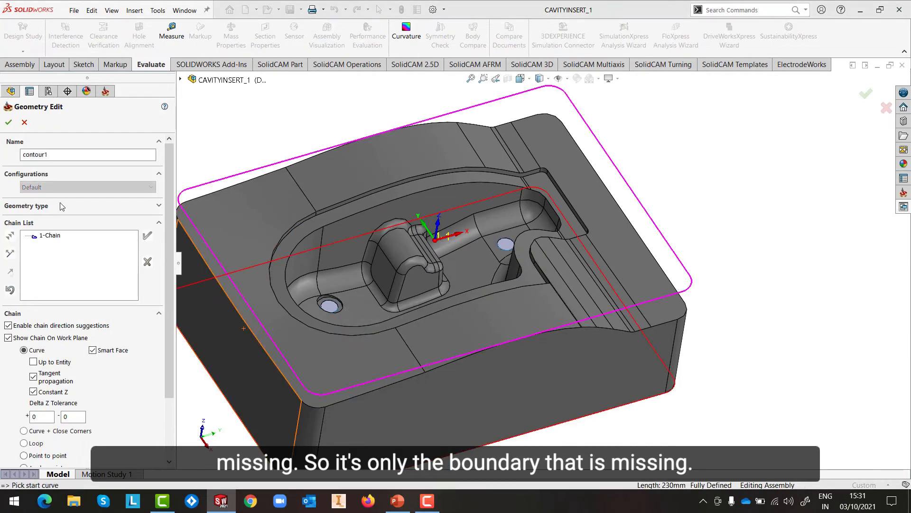
left_click(8, 122)
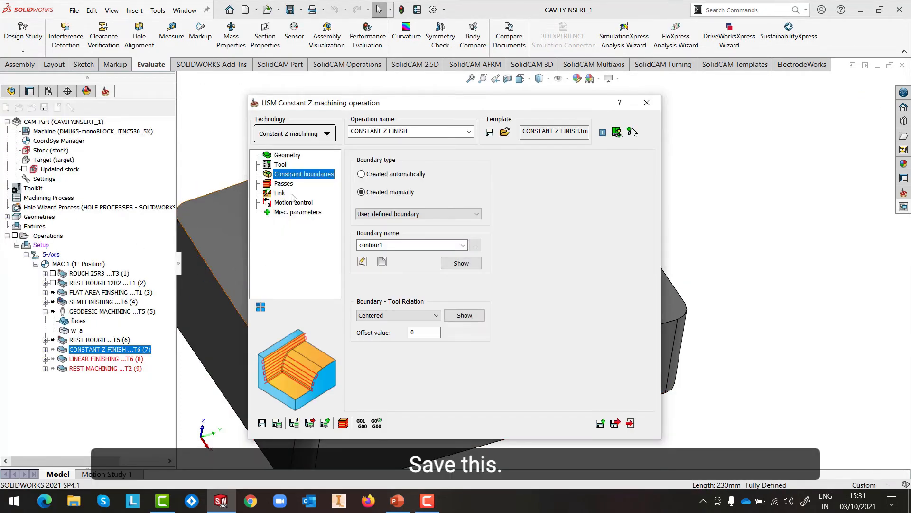
left_click(262, 426)
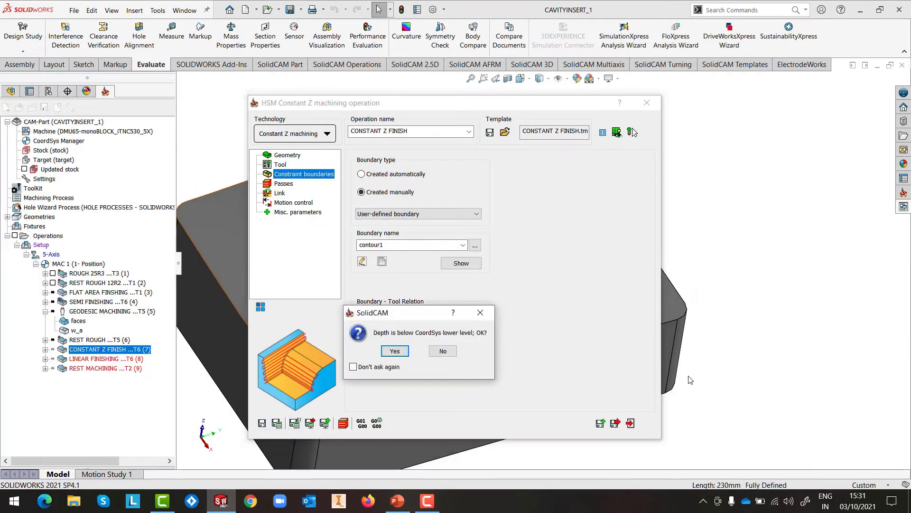
left_click(394, 352)
left_click(631, 422)
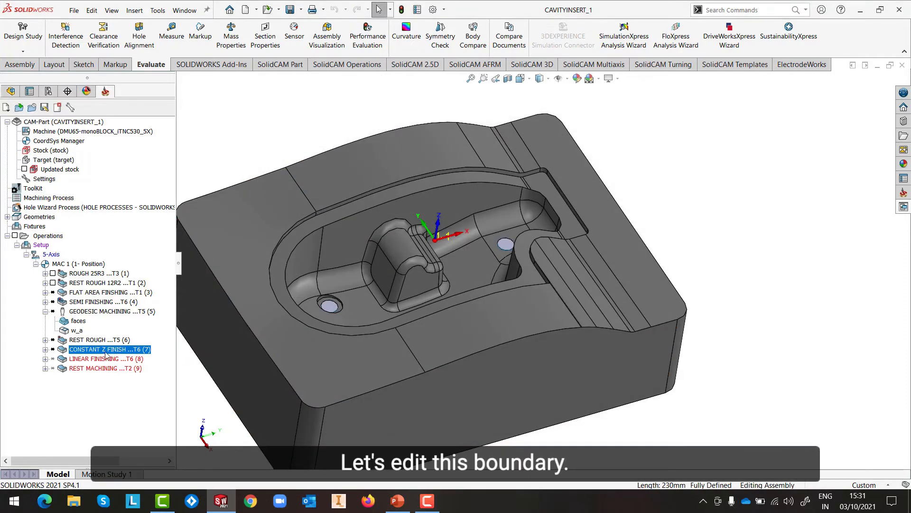
Assign the existing contour boundary to the LINEAR FINISHING operation, check it on the model, and save the operation accepting its depth.
right_click(106, 358)
left_click(138, 122)
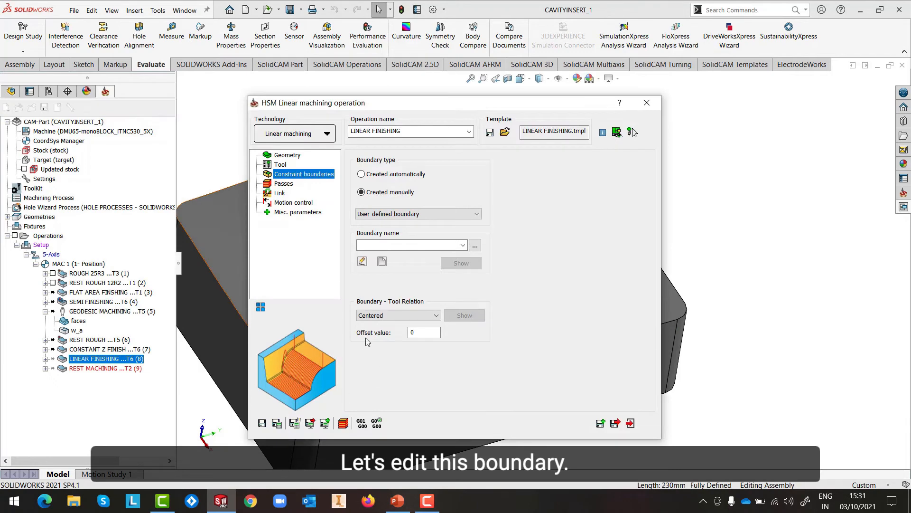
left_click(395, 247)
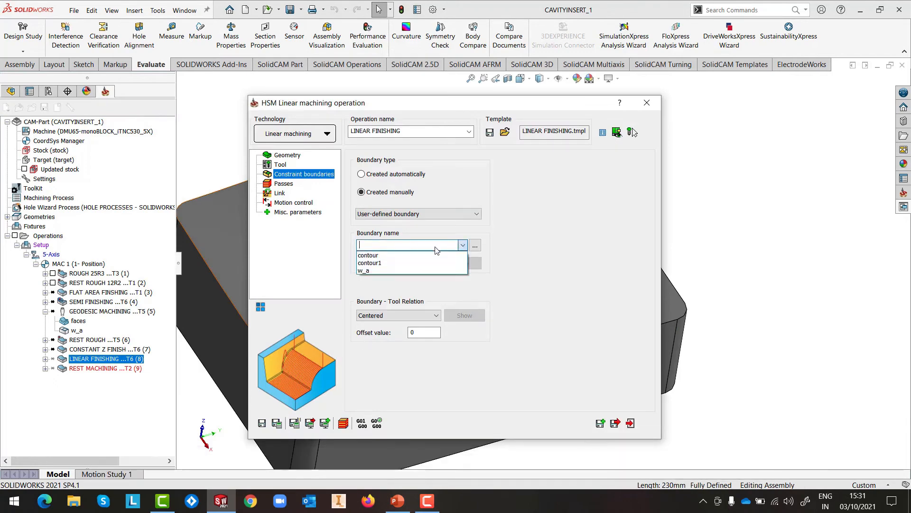
left_click(395, 255)
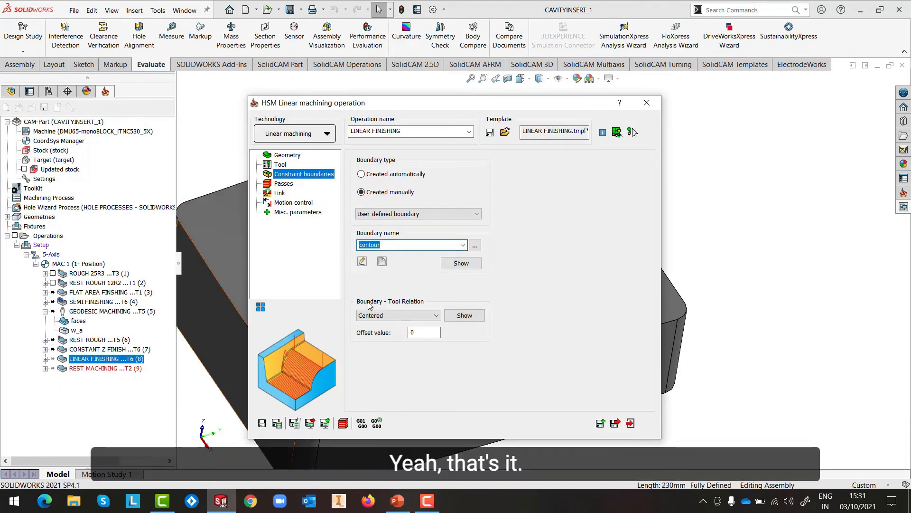
left_click(461, 263)
left_click(8, 122)
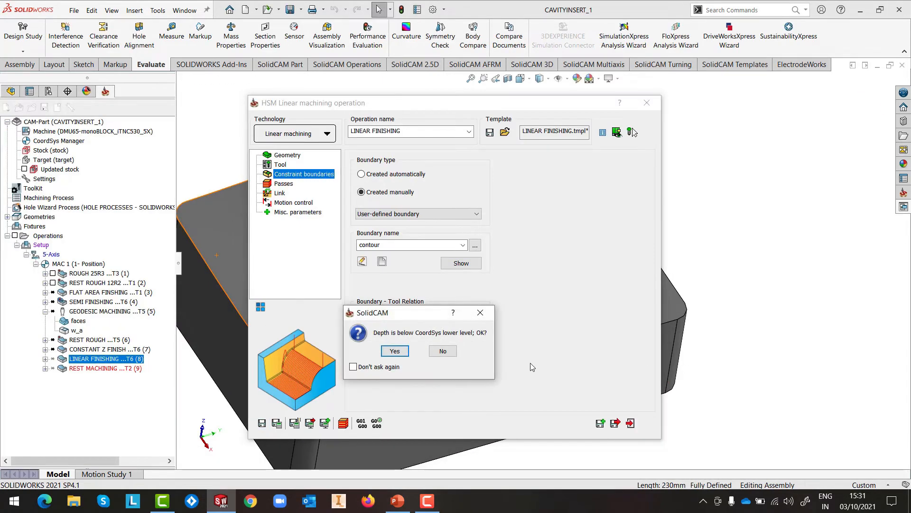
left_click(395, 351)
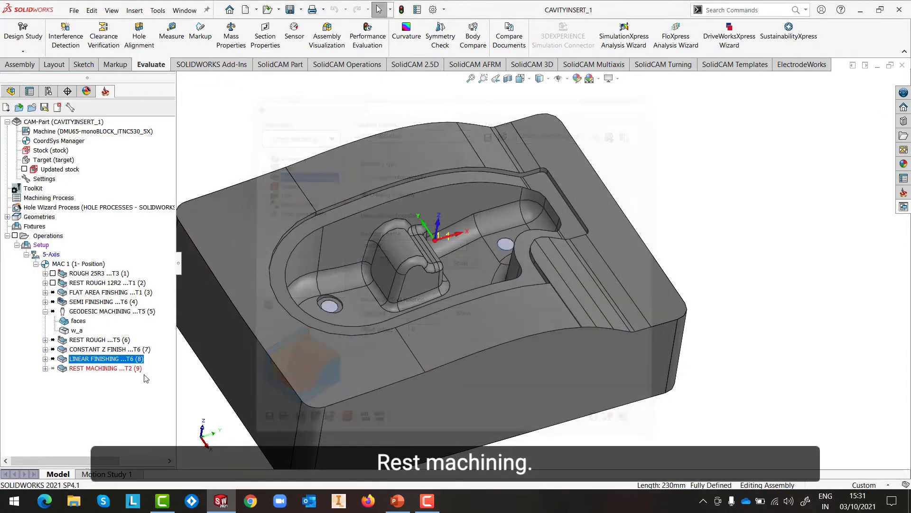
Assign the existing contour boundary to the REST MACHINING operation, accept its depth, save and leave the operation.
right_click(105, 370)
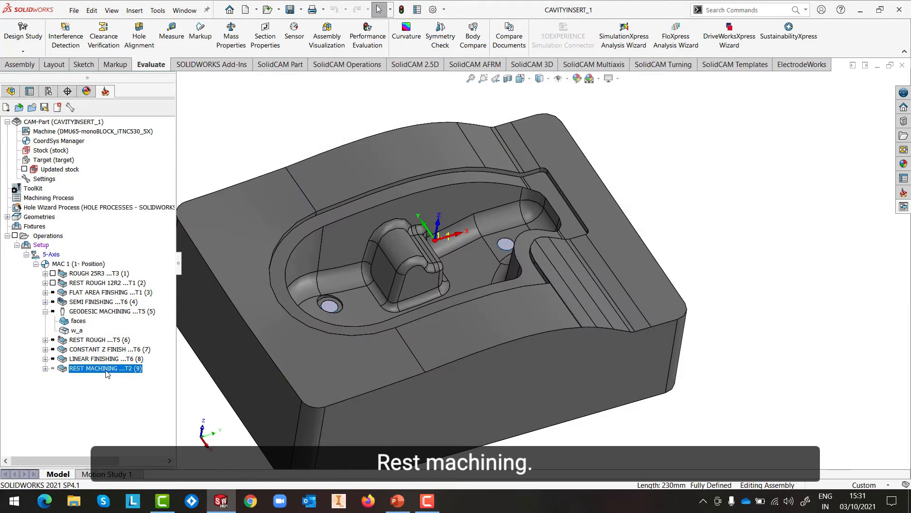
left_click(135, 122)
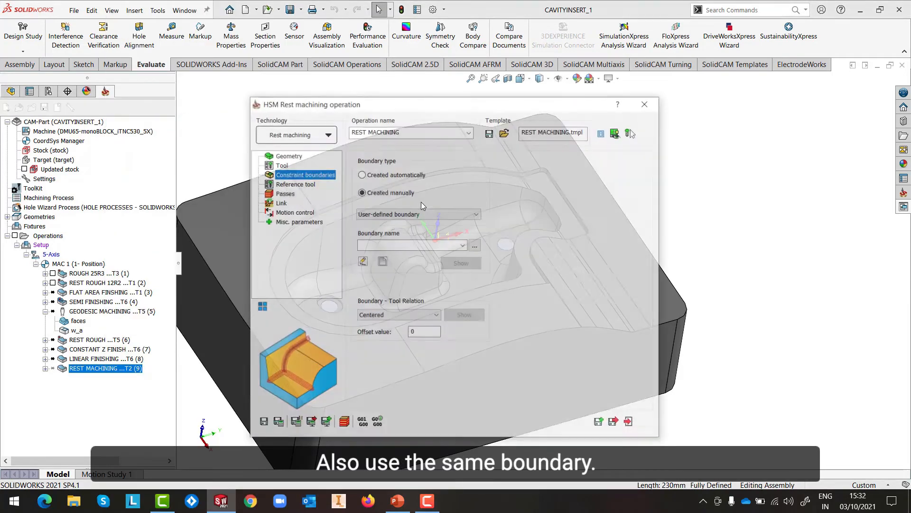
left_click(461, 246)
left_click(406, 258)
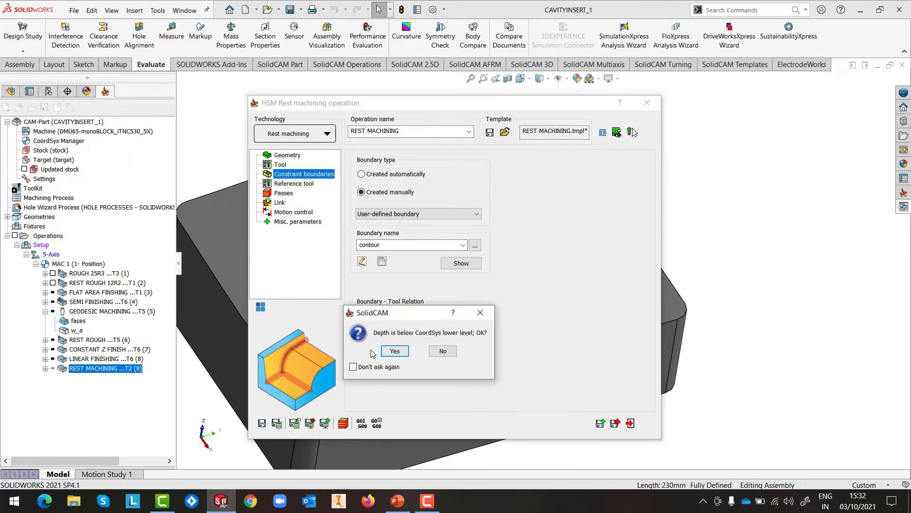
left_click(395, 351)
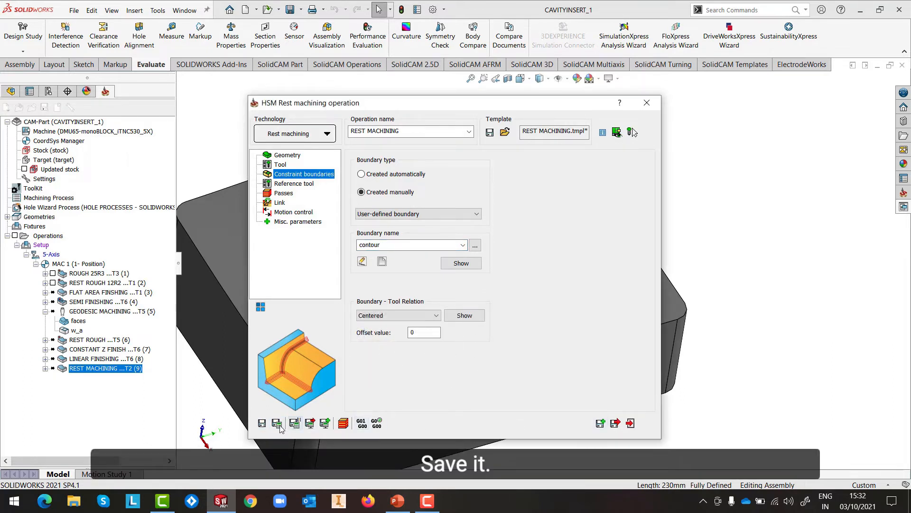
left_click(261, 423)
left_click(400, 352)
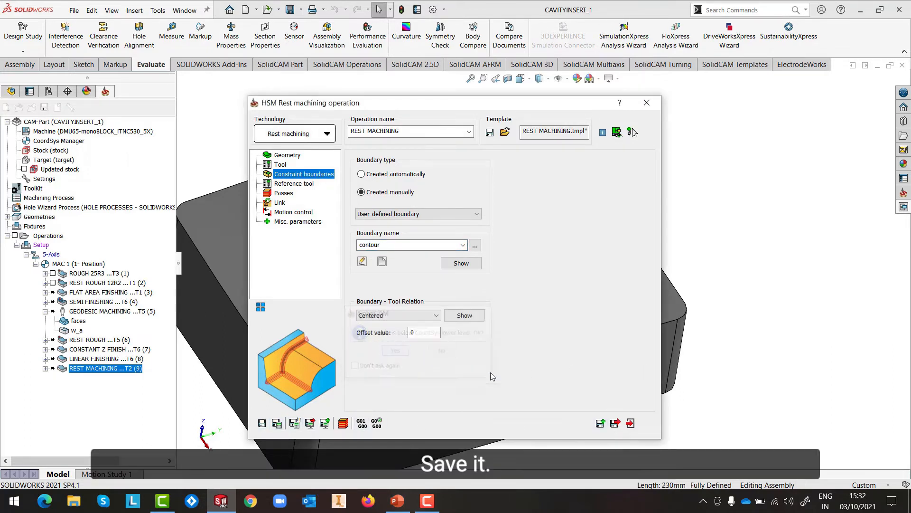
left_click(630, 423)
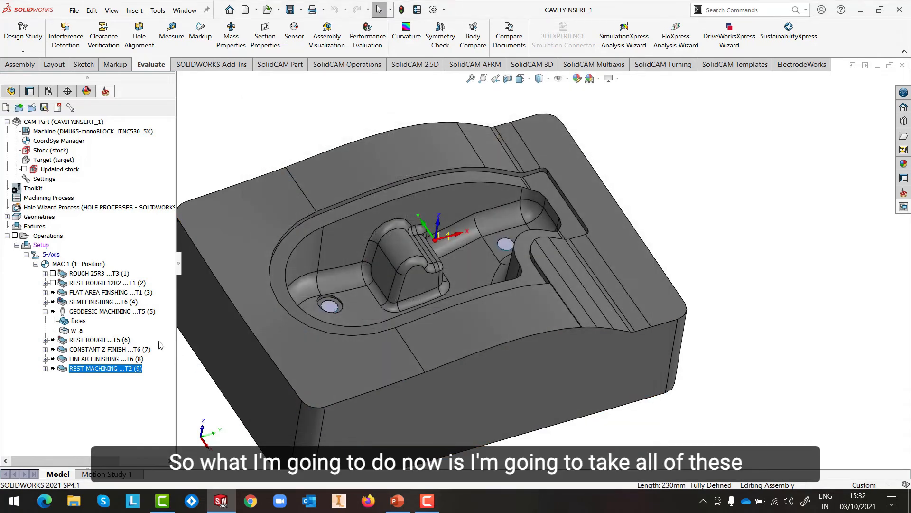
Calculate all operations from FLAT AREA FINISHING through REST MACHINING together.
left_click(100, 293)
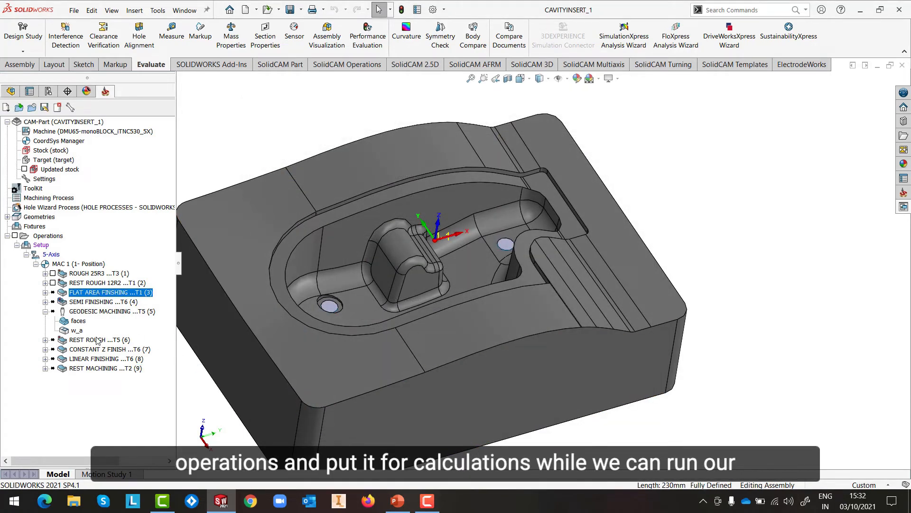
left_click(46, 311)
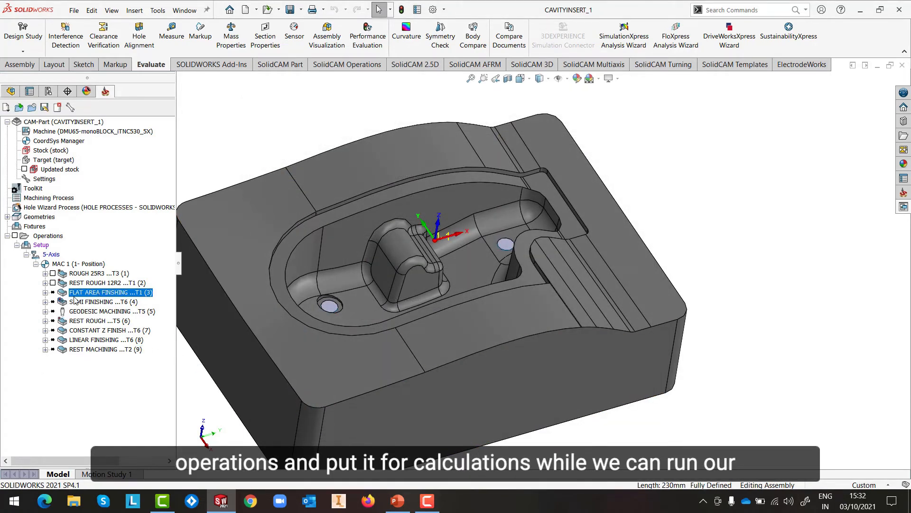
left_click(88, 350, "shift")
right_click(88, 349)
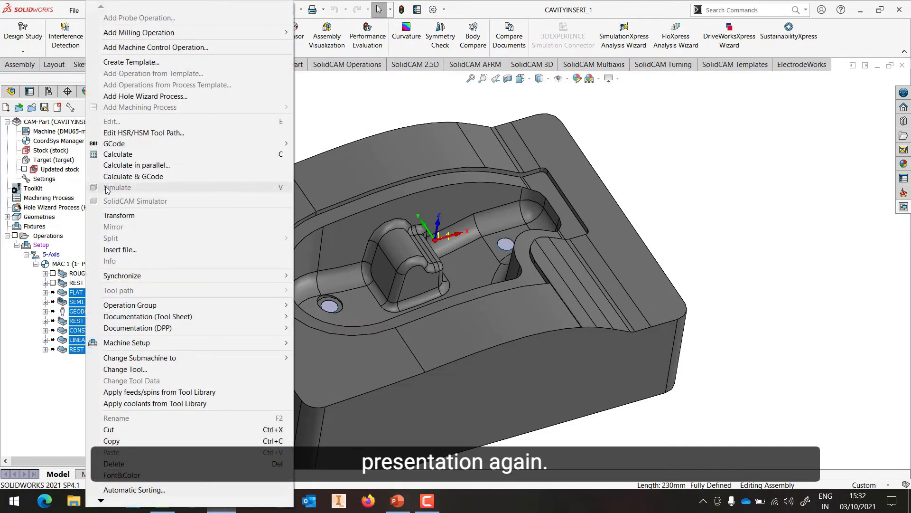
left_click(111, 155)
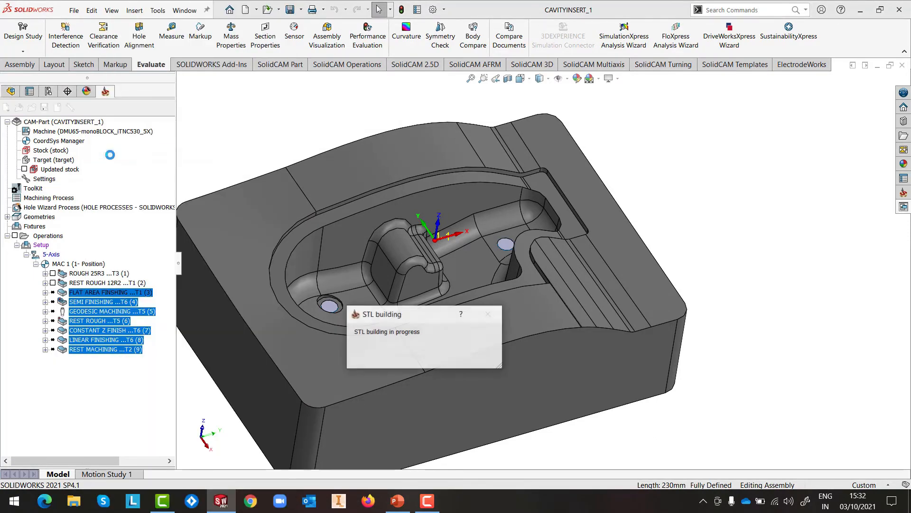
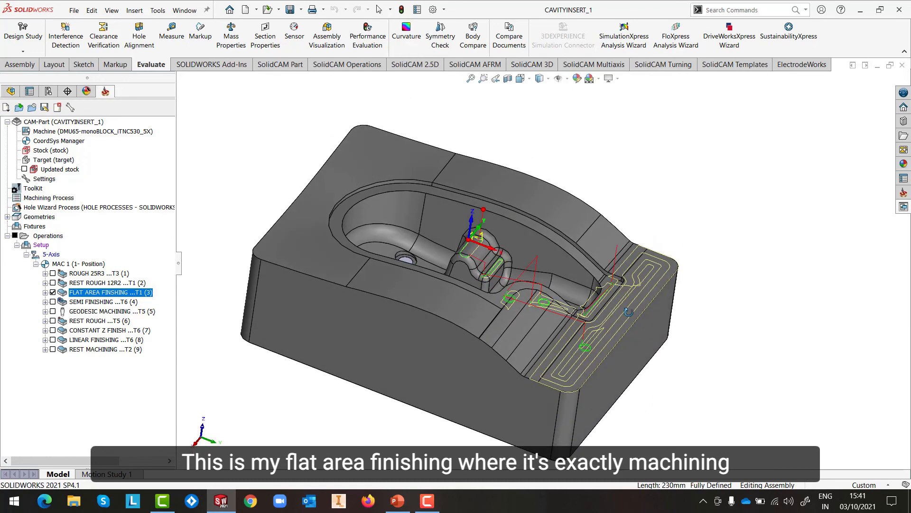
Inspect the FLAT AREA FINISHING tool path, and display the SEMI FINISHING tool path in its place before hiding it.
scroll(550, 331, "down", 3)
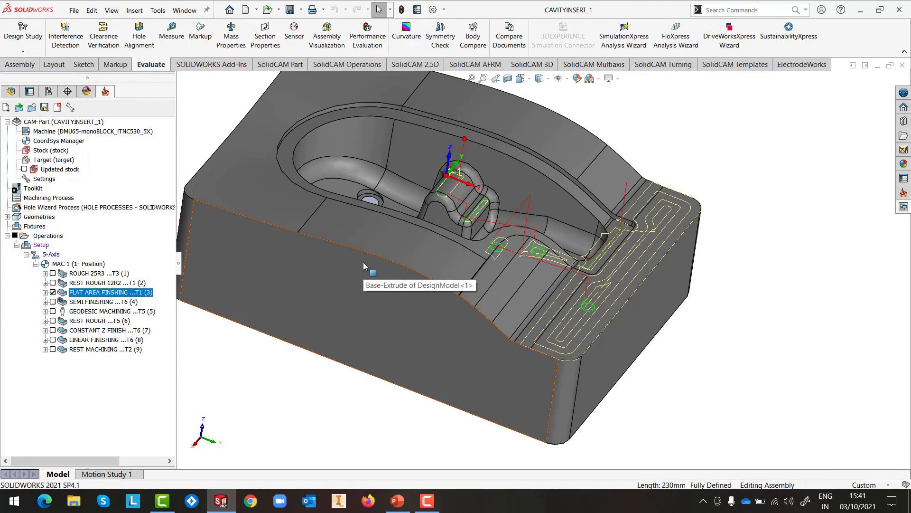
left_click(53, 292)
left_click(53, 301)
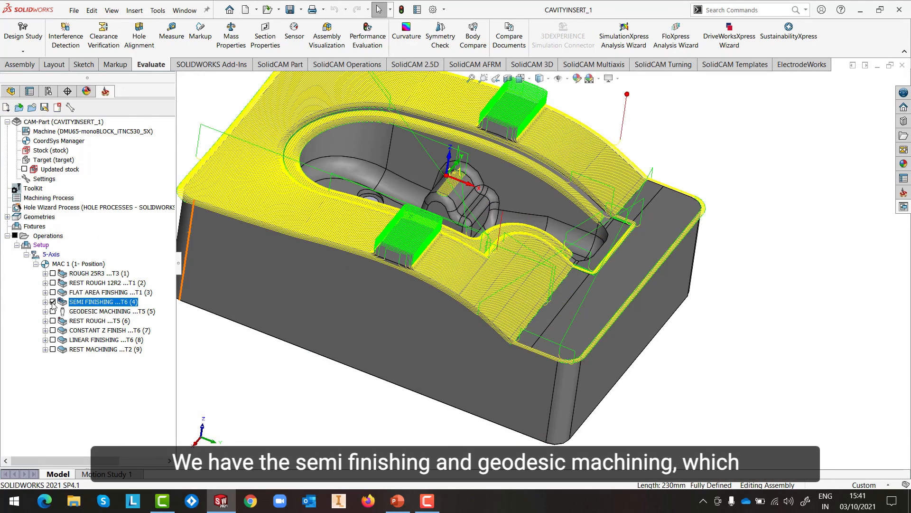
left_click(52, 302)
Display the GEODESIC MACHINING tool path and examine its passes and entry and exit moves on the ledge around the cavity.
left_click(52, 311)
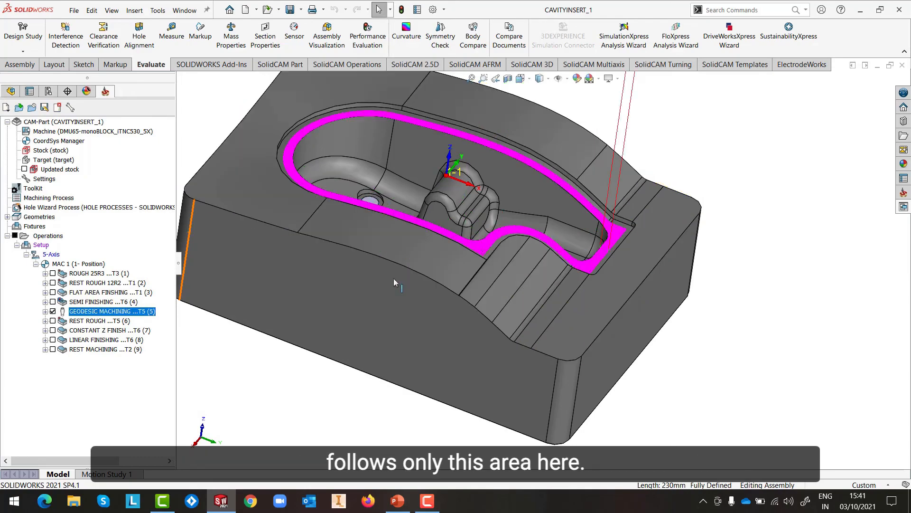
scroll(593, 247, "down", 10)
scroll(593, 247, "up", 10)
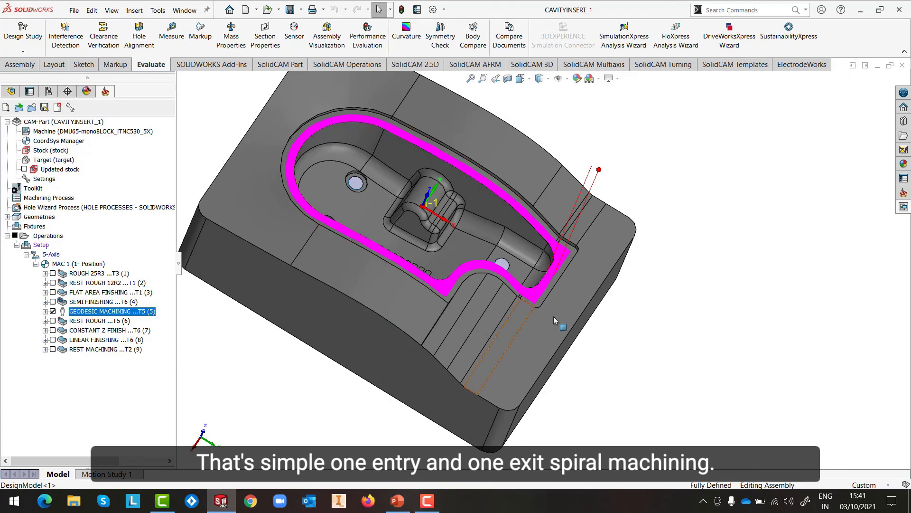
scroll(541, 275, "down", 5)
scroll(538, 275, "down", 3)
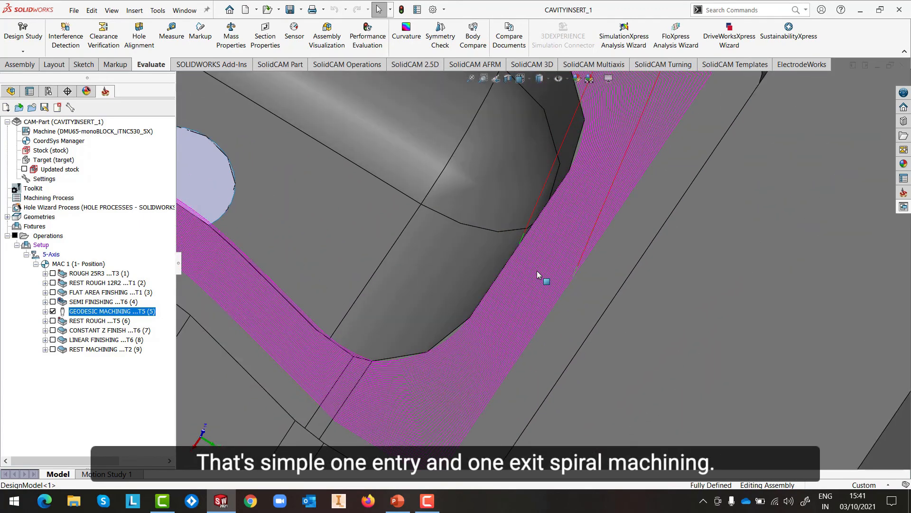
scroll(540, 274, "up", 8)
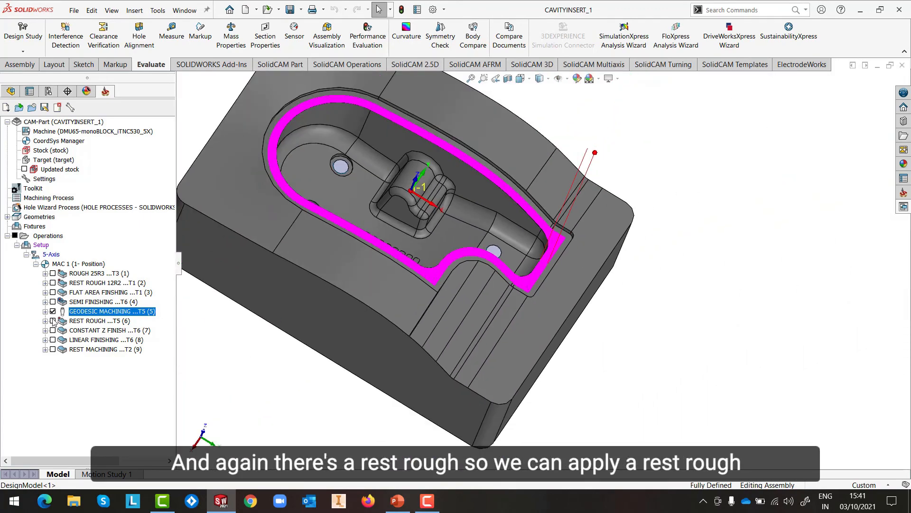
Review the REST ROUGH, CONSTANT Z FINISH and LINEAR FINISHING tool paths one at a time, hiding each after viewing.
left_click(53, 321)
left_click(53, 321)
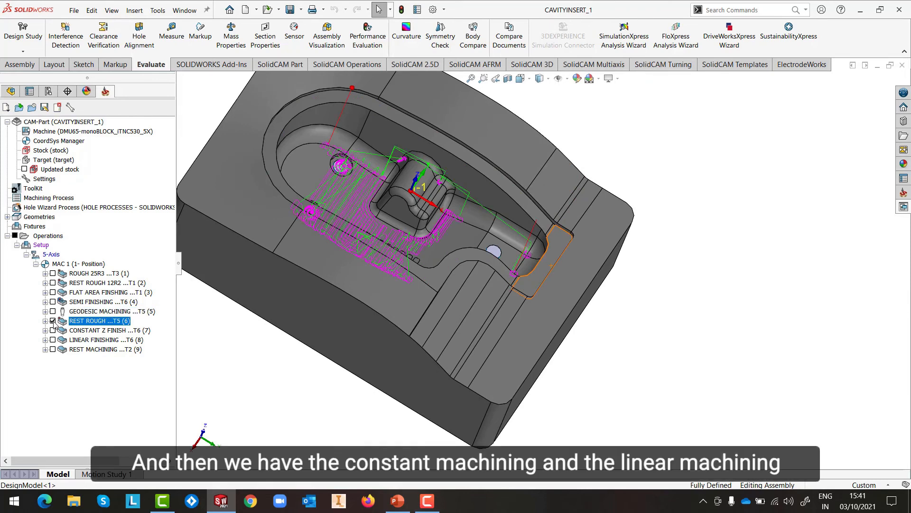
left_click(53, 321)
left_click(52, 331)
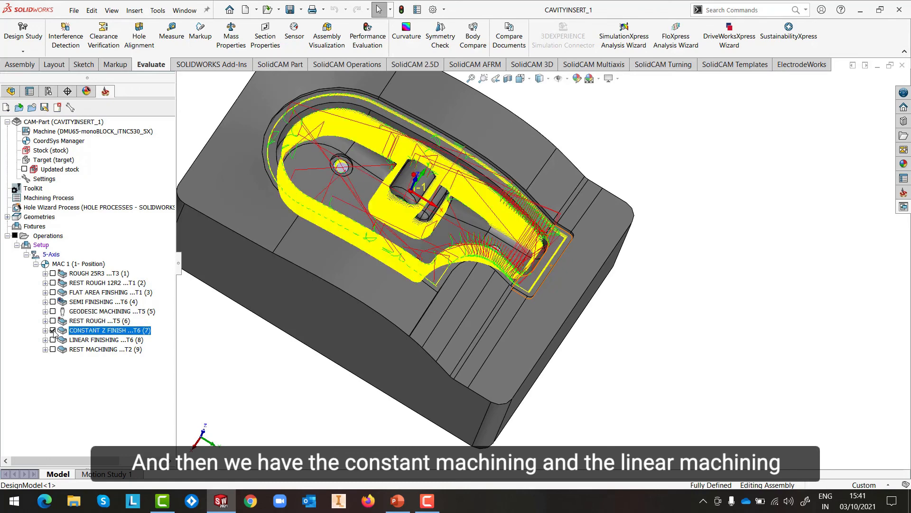
left_click(53, 330)
left_click(52, 340)
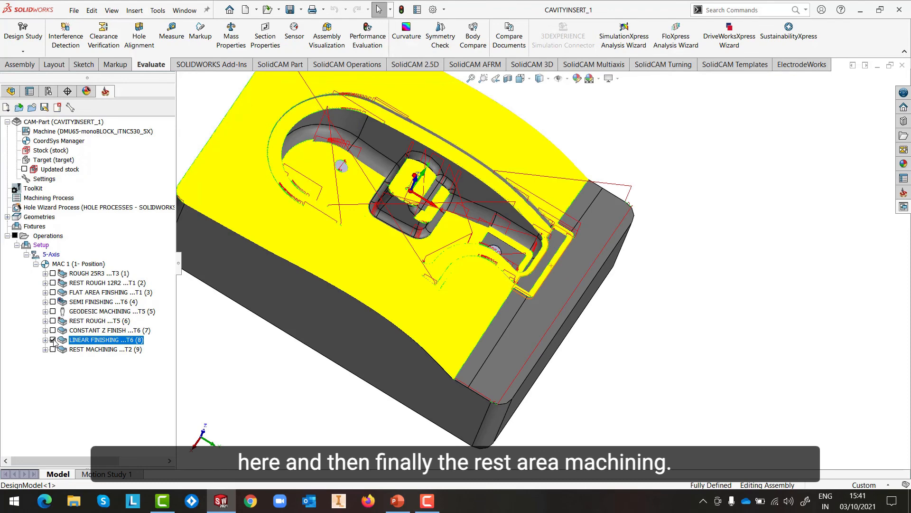
left_click(53, 340)
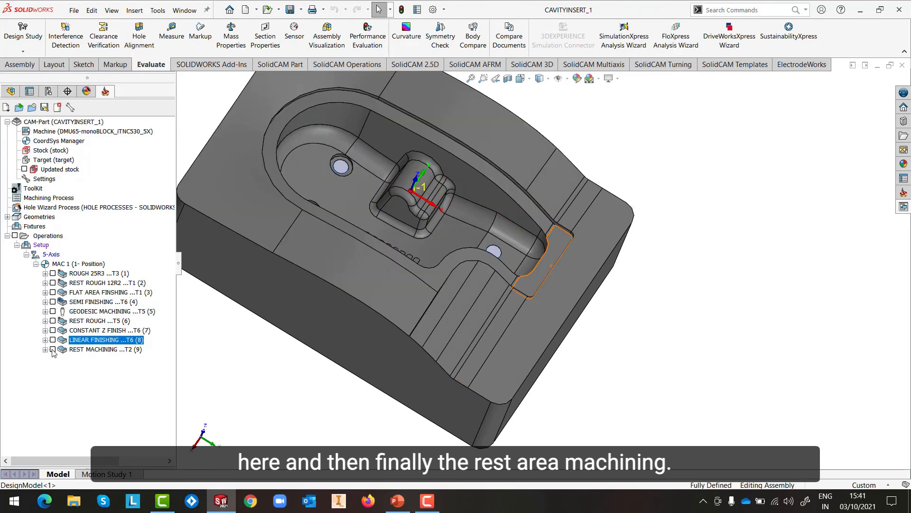
Display the REST MACHINING tool path, examine it from another angle over the cavity, and hide it again.
left_click(53, 350)
middle_click_drag(470, 332, 495, 223)
left_click(53, 350)
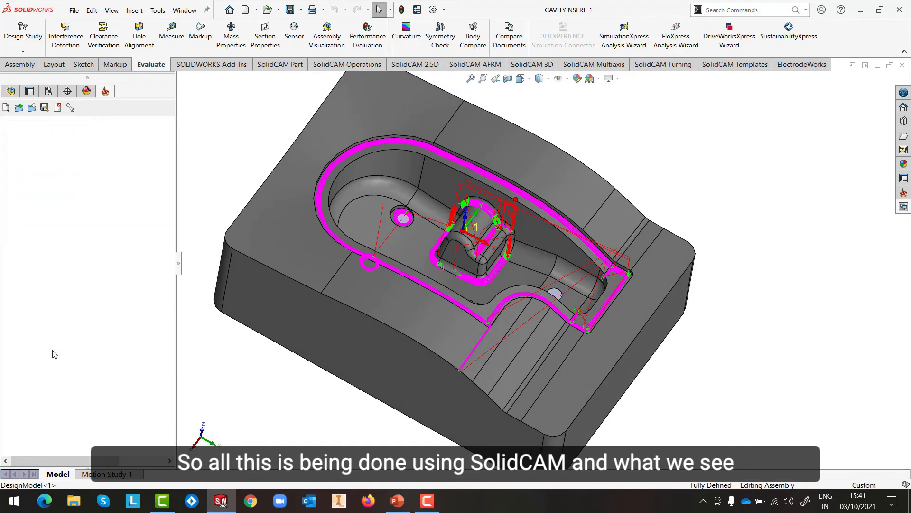
scroll(607, 242, "up", 2)
middle_click_drag(608, 242, 606, 226)
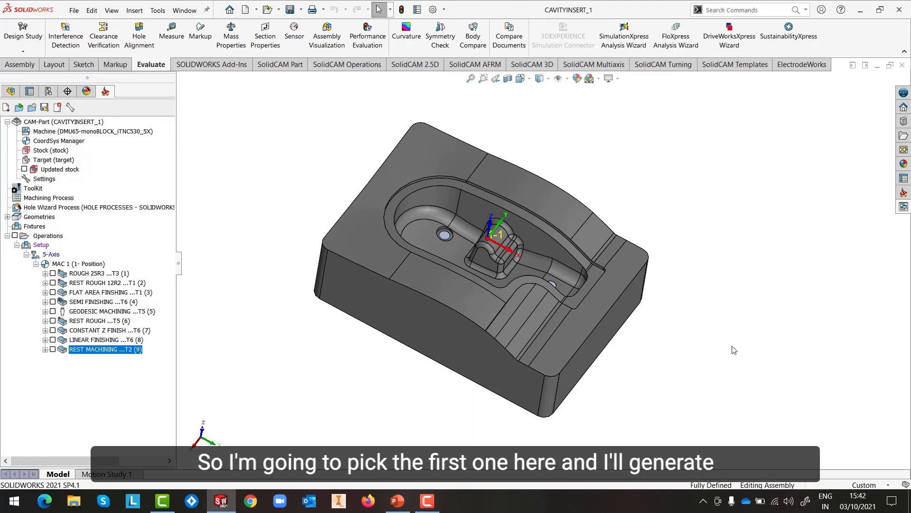
Generate the G-code for the ROUGH 25R3 operation with the file name ROUGH 25R3.
left_click(101, 275)
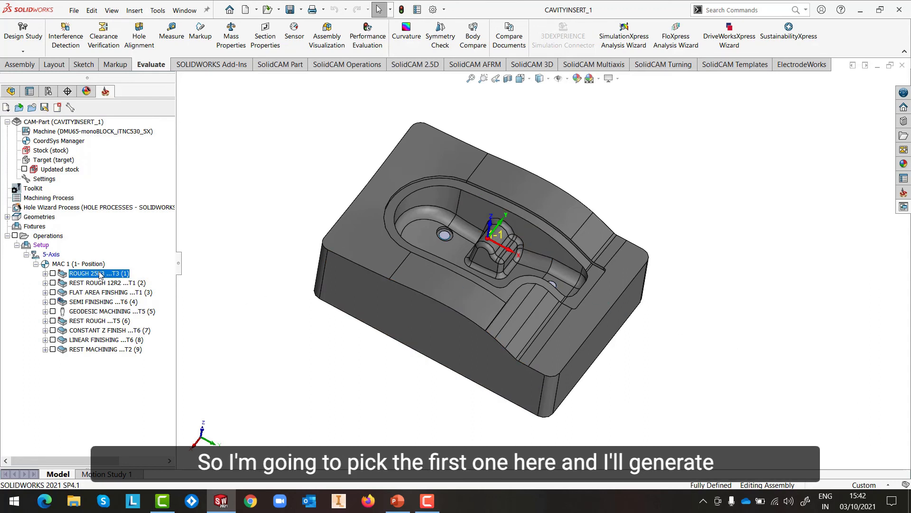
right_click(100, 274)
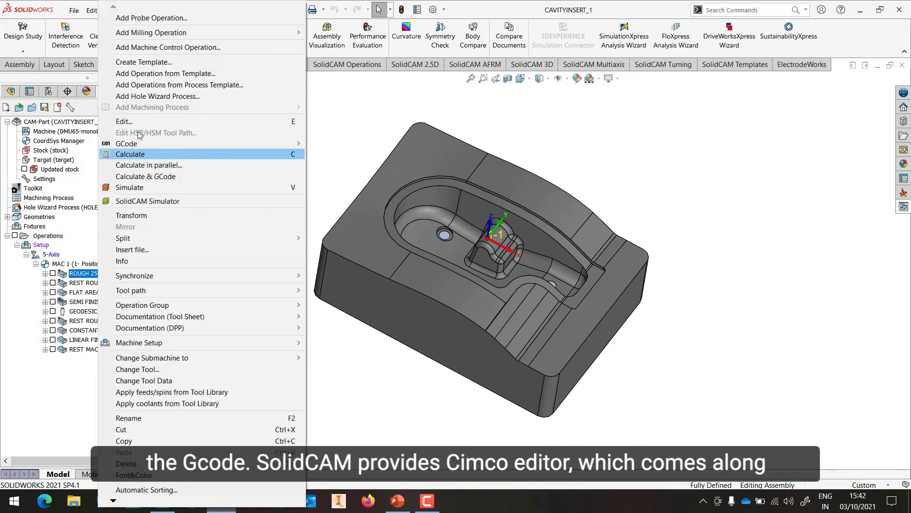
mouse_move(188, 146)
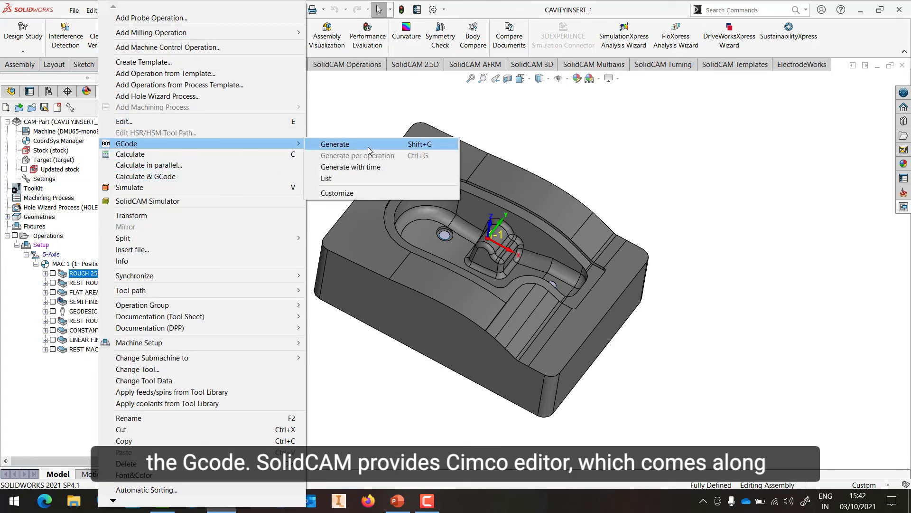
left_click(370, 149)
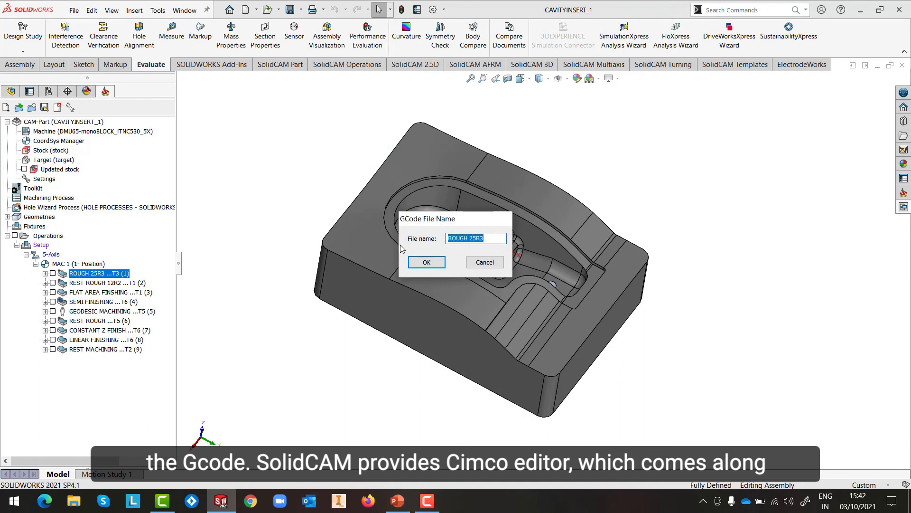
left_click(421, 261)
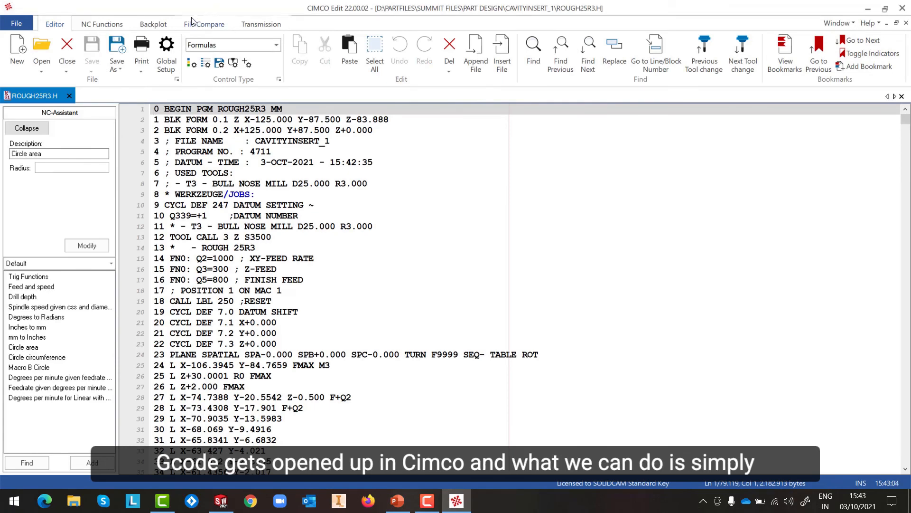
Accept the backplot setup for the Heidenhain iTNC530 control and DMG Mori DMU 65 monoBlock machine, and open the program's backplot in CIMCO Edit.
left_click(153, 25)
left_click(110, 53)
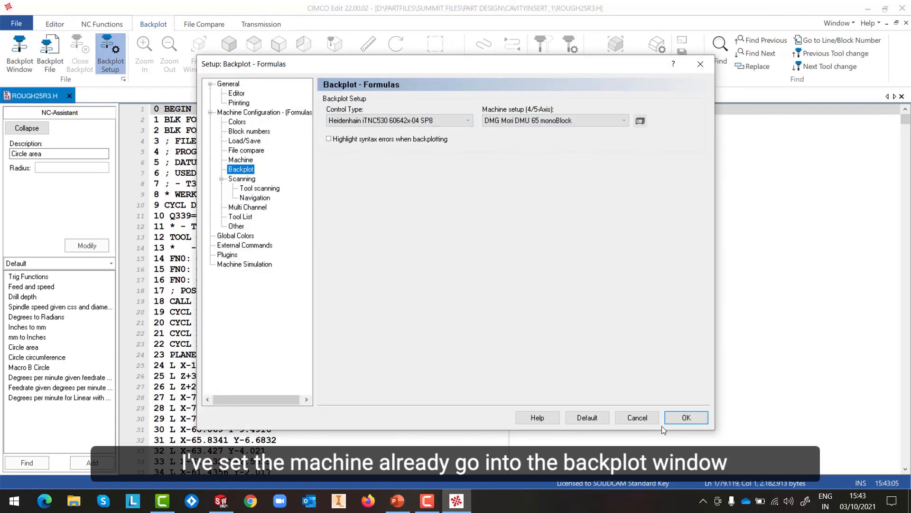
left_click(686, 417)
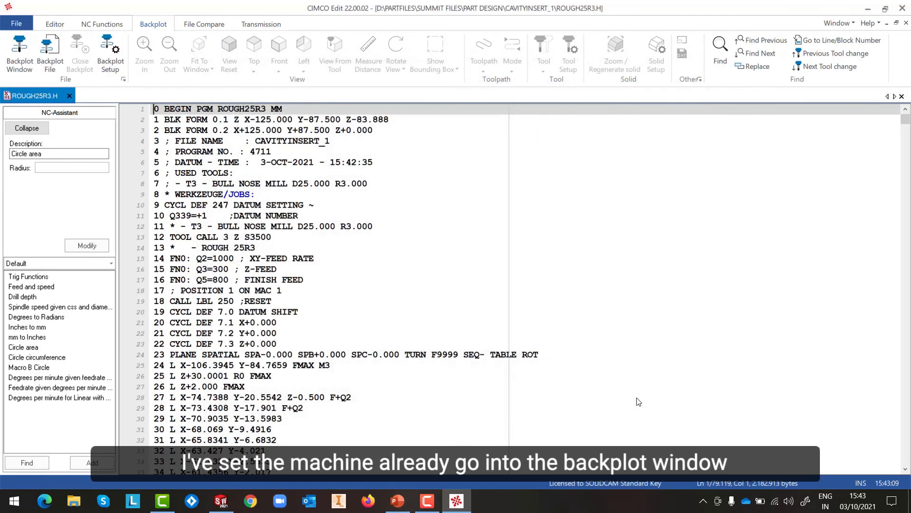
left_click(19, 52)
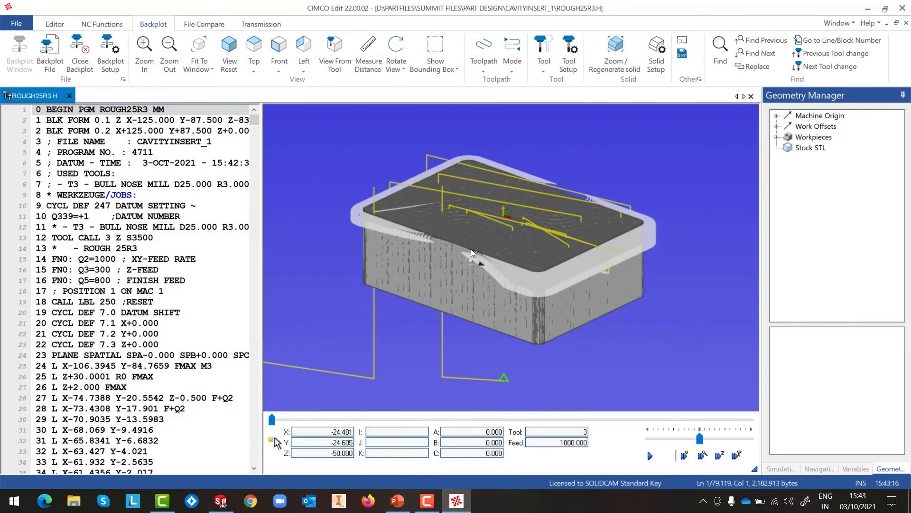
Expand the workpieces in the backplot geometry and hide the target workpiece.
left_click(777, 137)
right_click(810, 151)
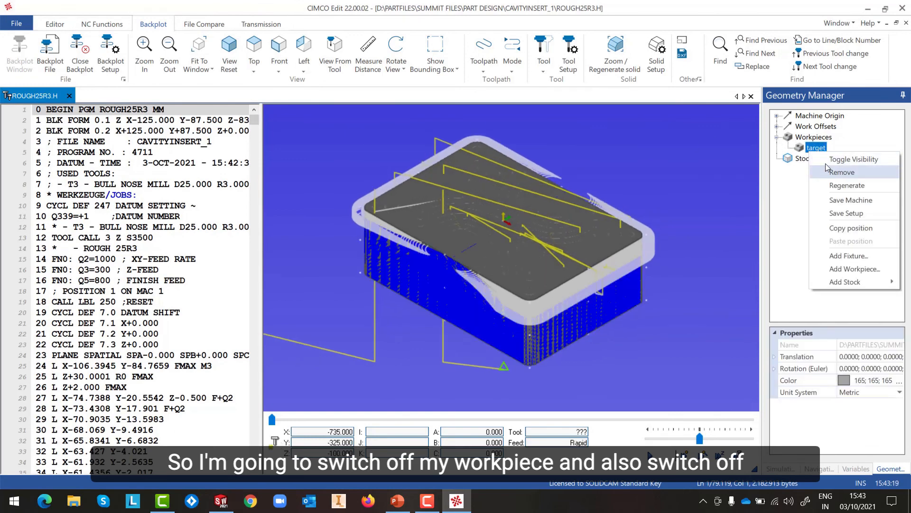
left_click(826, 161)
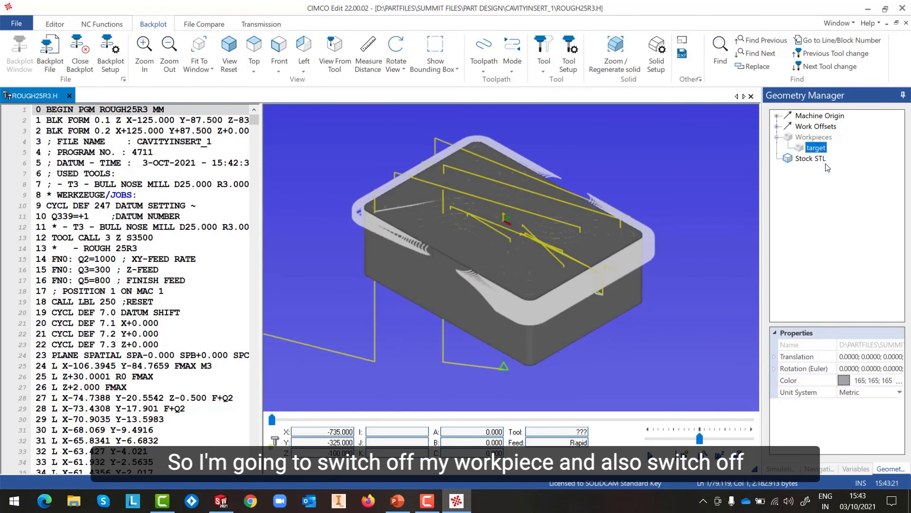
Hide all toolpath lines, including the rapid moves, and run the solid simulation of the roughing program on the stock.
left_click(483, 70)
left_click(484, 110)
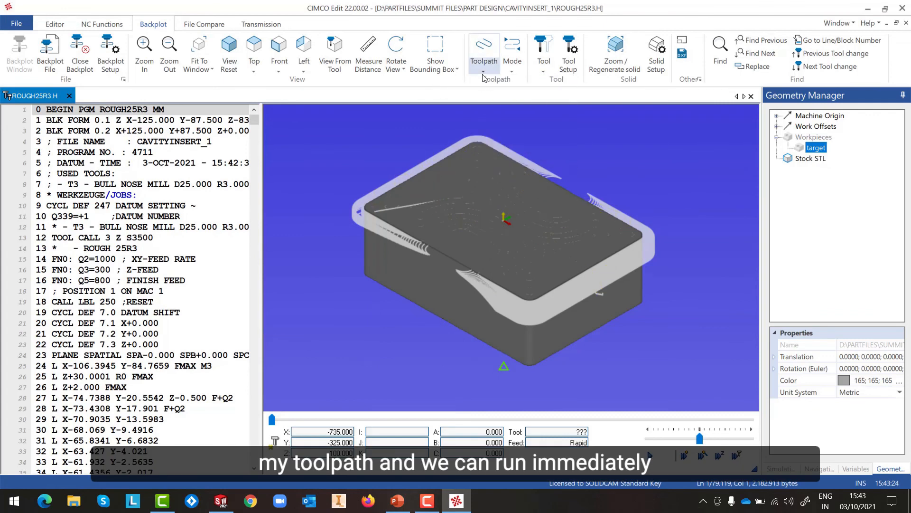
left_click(483, 62)
left_click(479, 121)
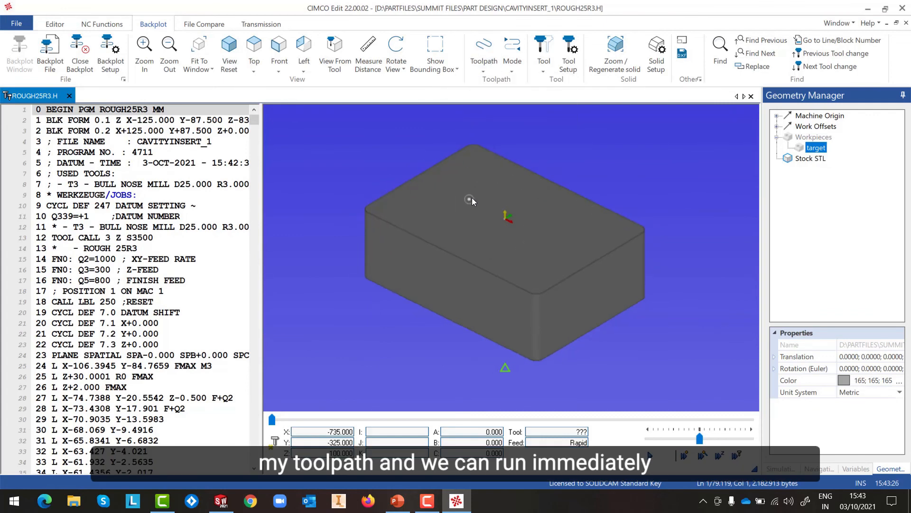
left_click(650, 456)
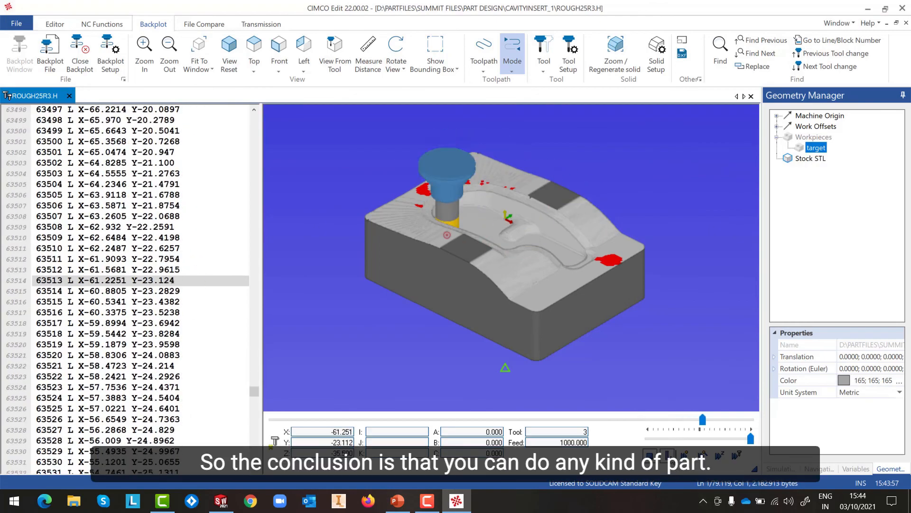
Switch to the mold making presentation in PowerPoint and show slide 3 on the total solution, followed by closing slide 22.
left_click(867, 9)
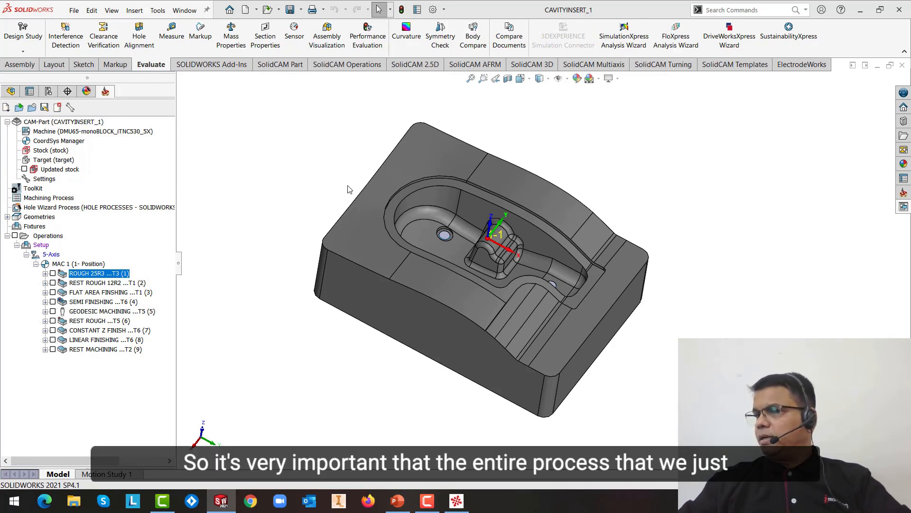
left_click(398, 507)
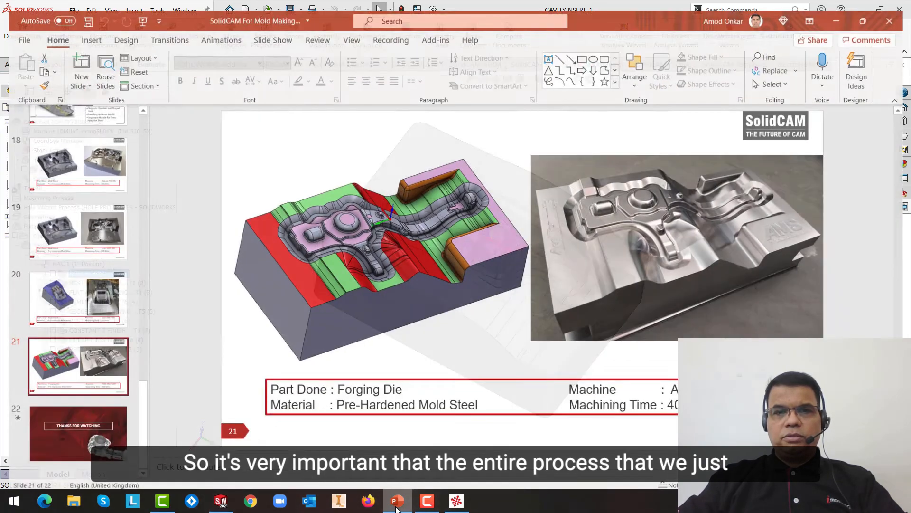
left_click_drag(137, 390, 136, 142)
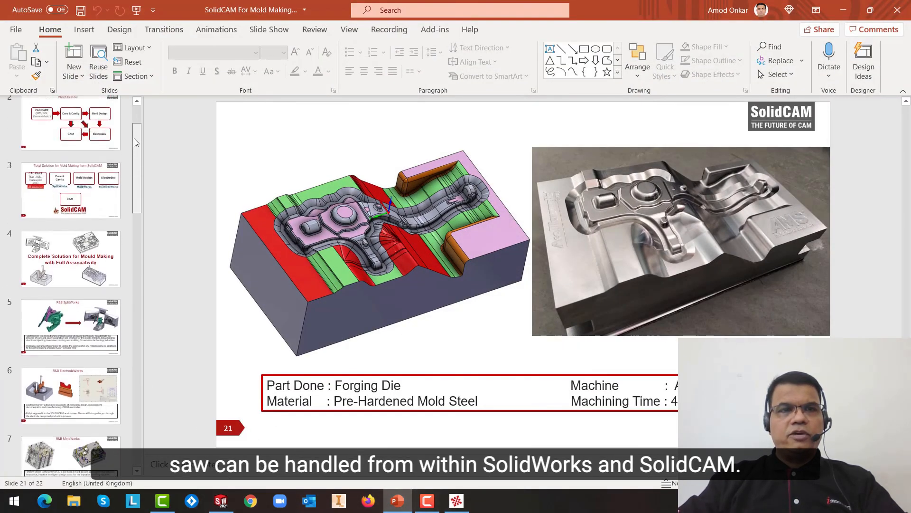
left_click(77, 193)
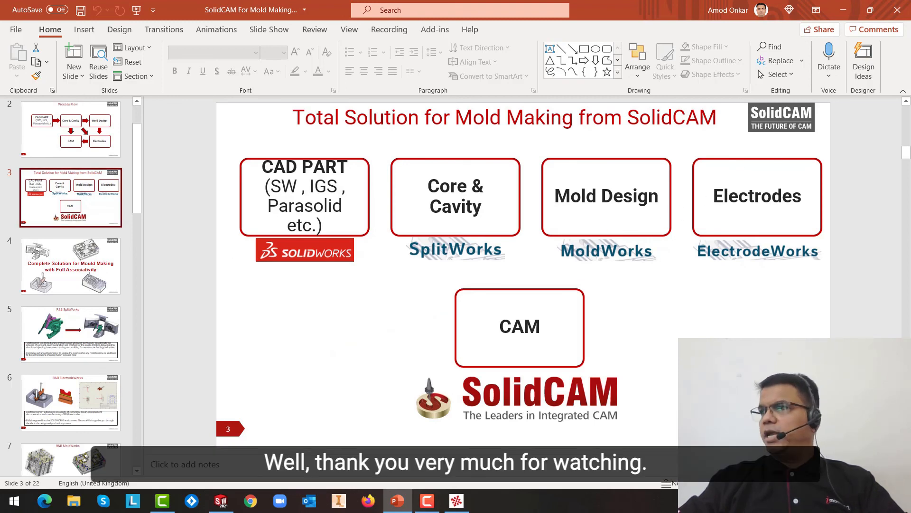
left_click_drag(138, 178, 137, 434)
left_click(112, 445)
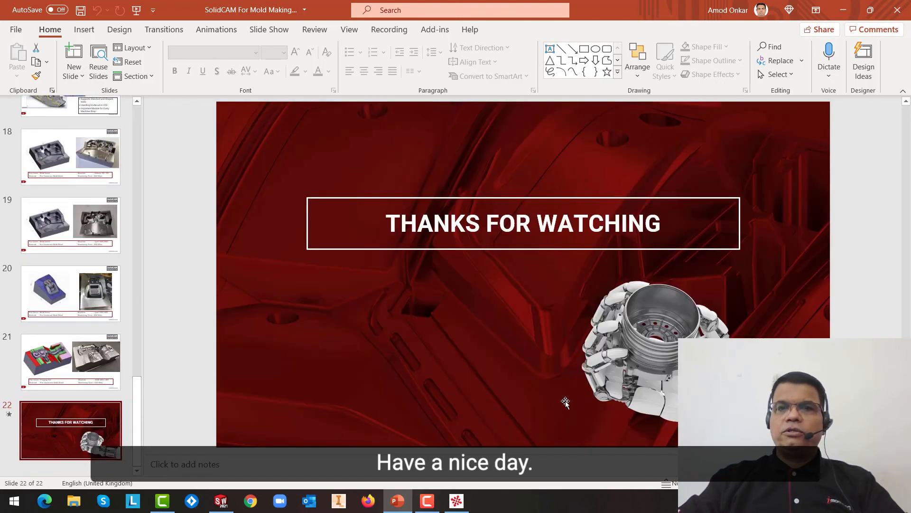